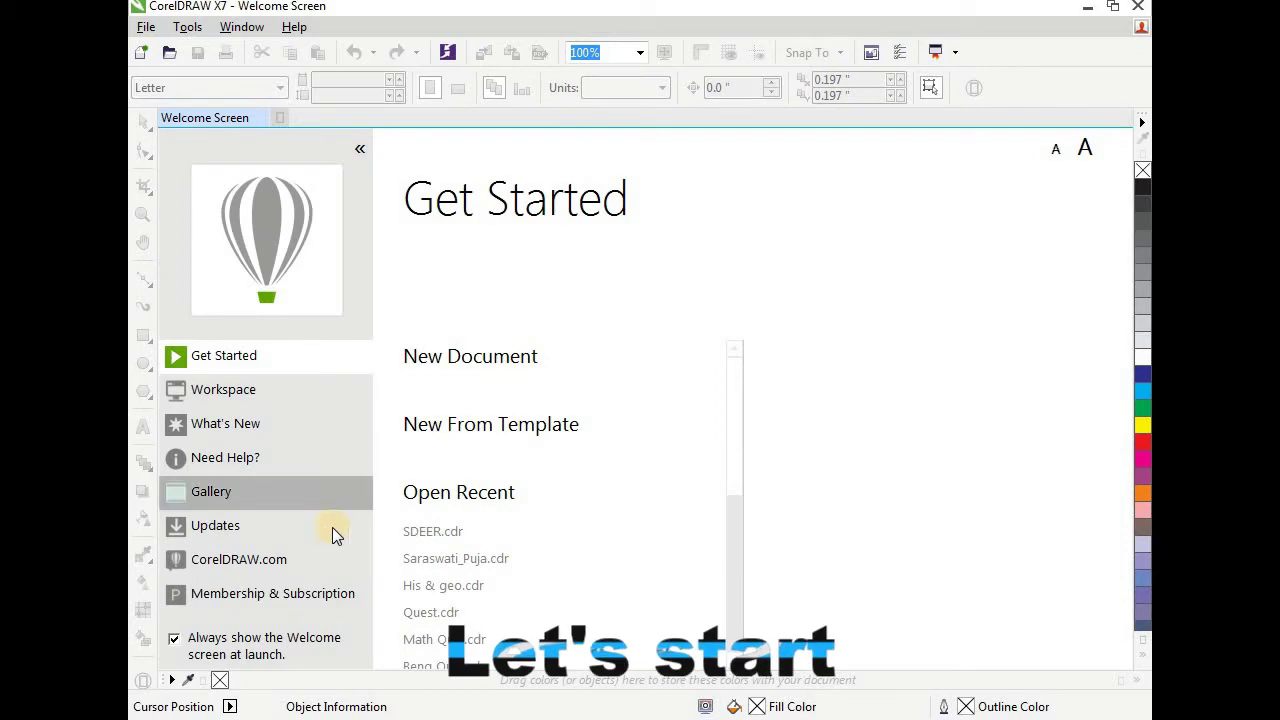
- Create a new A4 landscape document of 297 × 210 mm in CMYK at 300 dpi
left_click(457, 362)
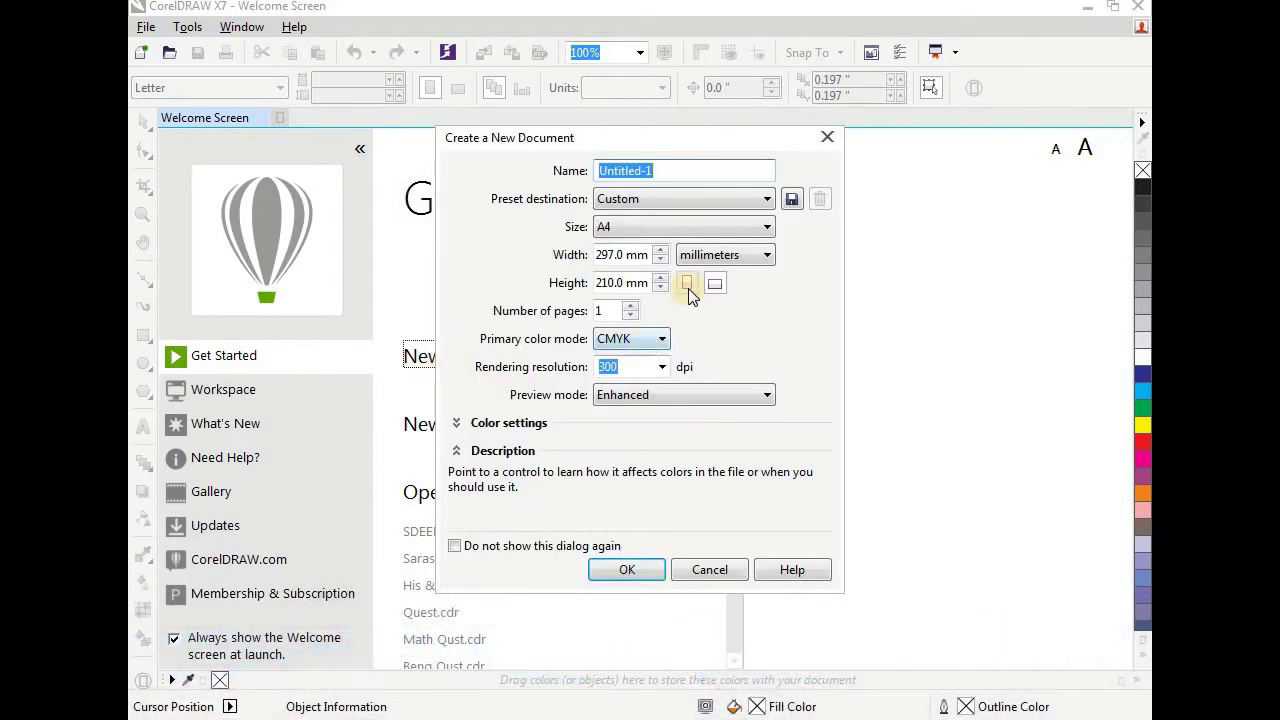
left_click(627, 570)
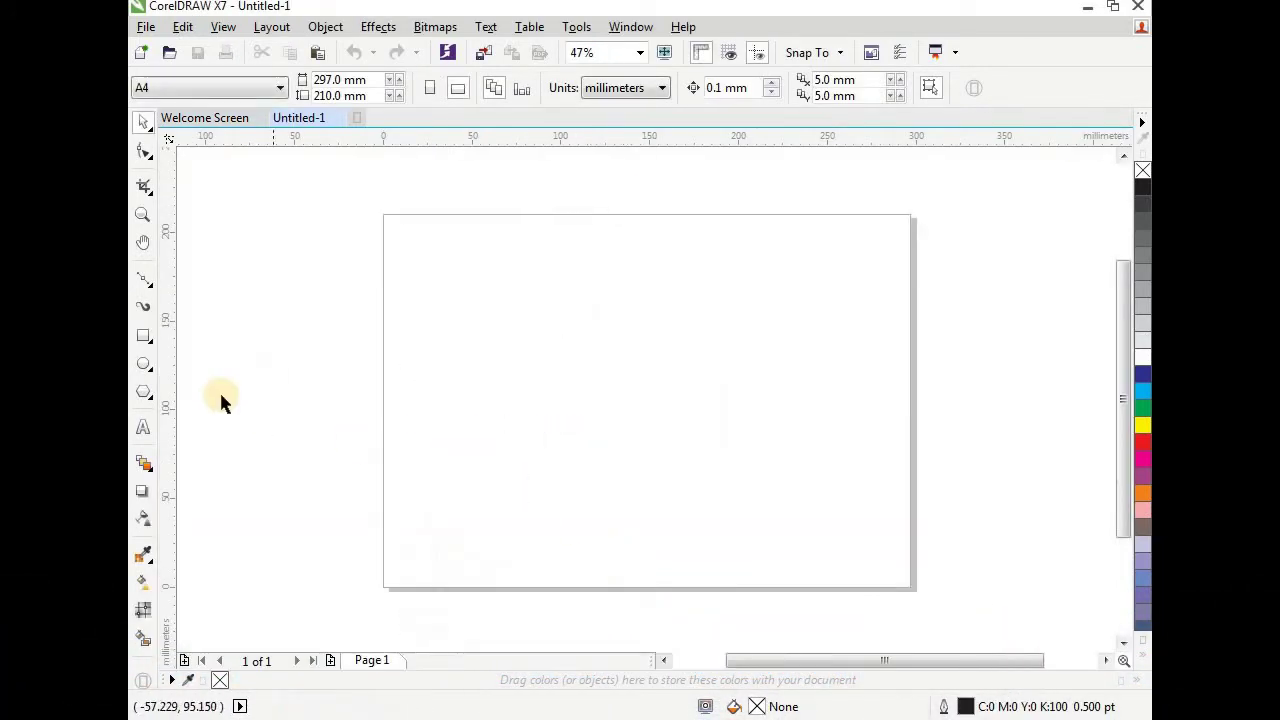
left_click(143, 215)
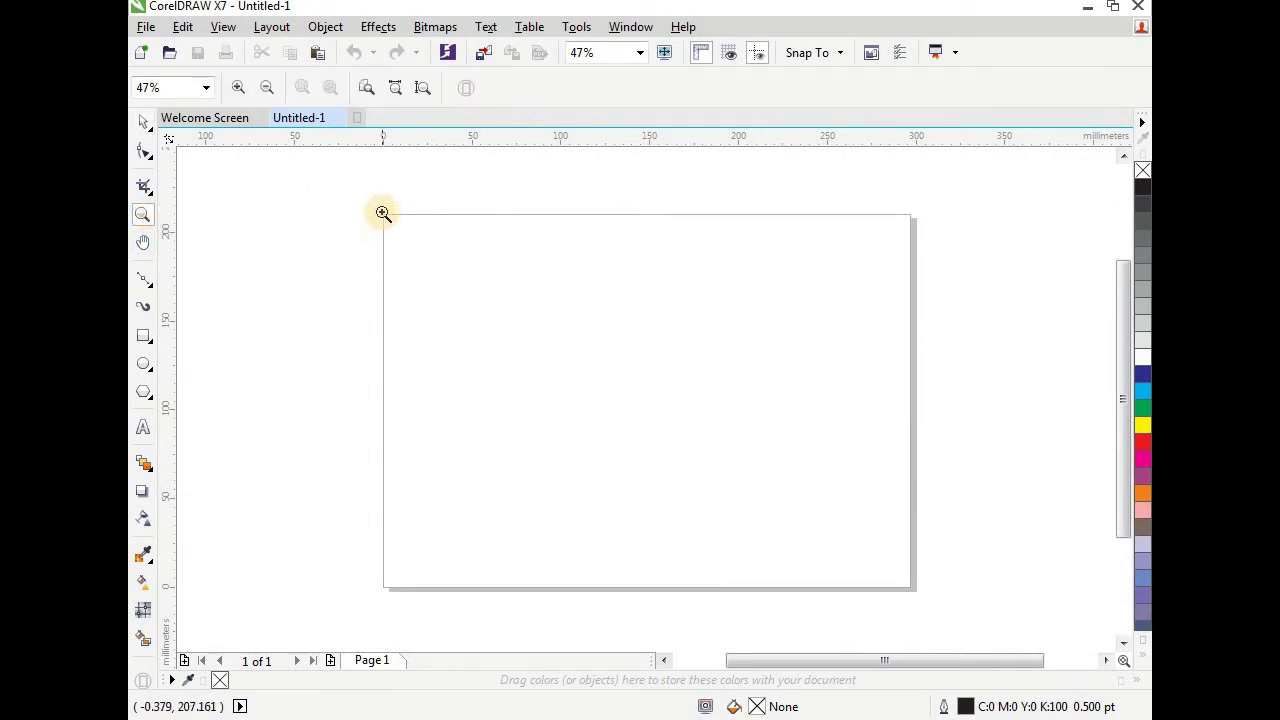
left_click_drag(372, 210, 918, 597)
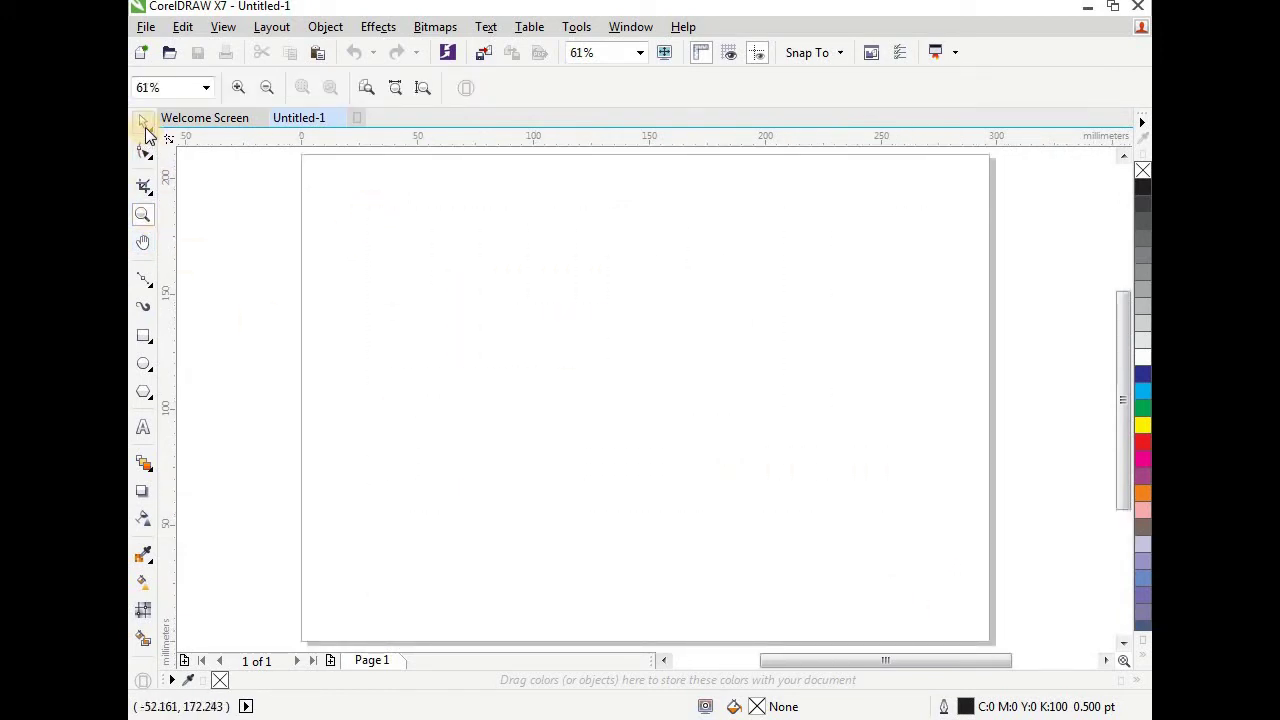
- Draw a circle about 104 mm in diameter near the middle of the page
left_click(145, 128)
left_click(146, 364)
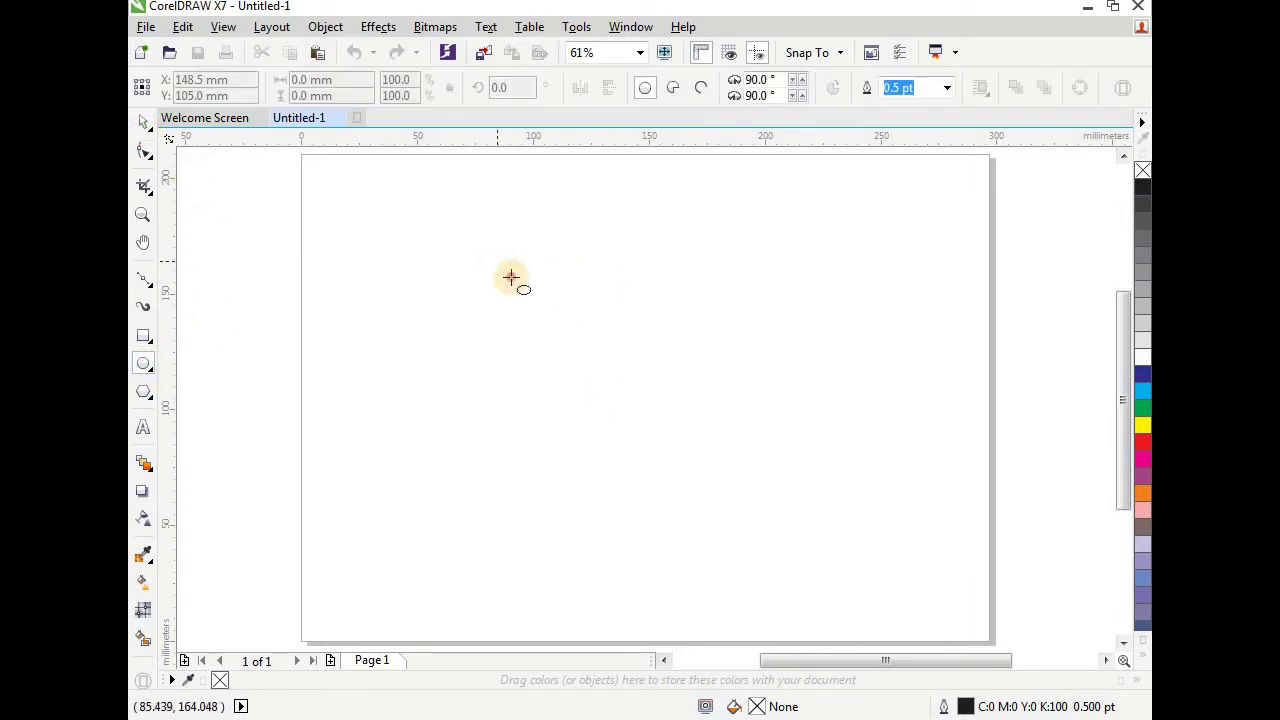
left_click_drag(509, 274, 737, 500)
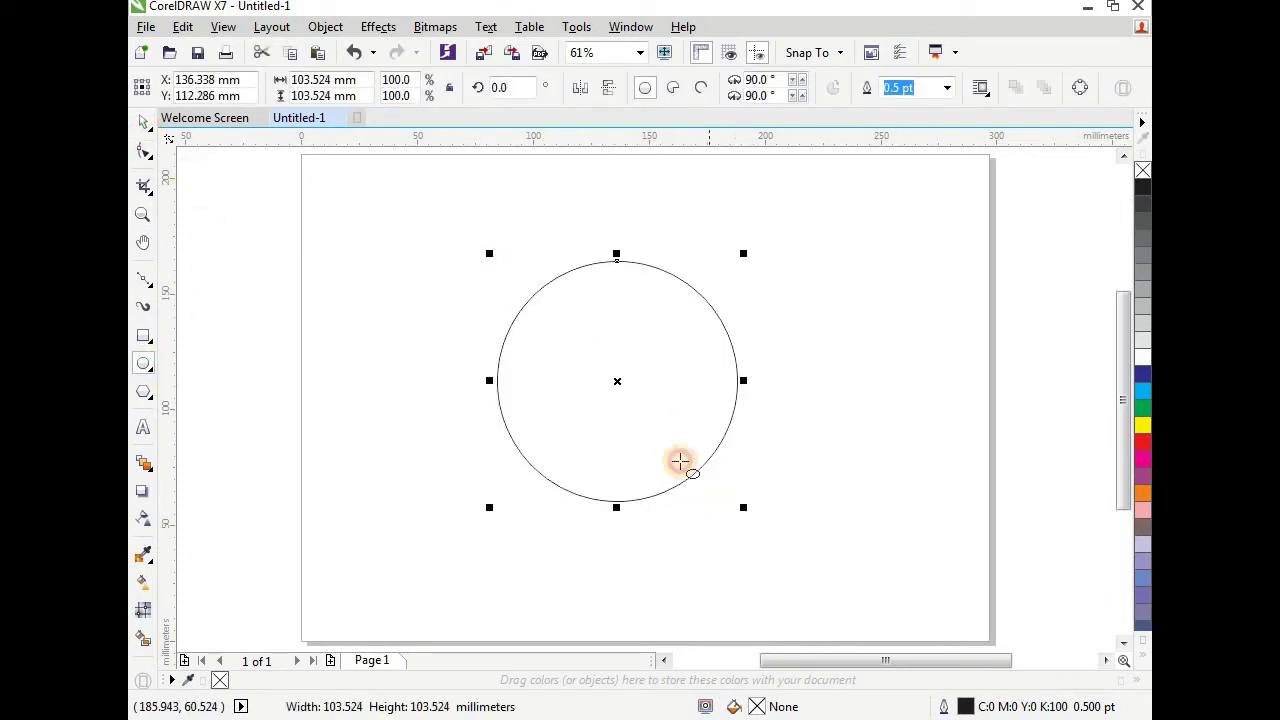
- Set the circle's width and height to 115 mm and move it to the centre of the page
left_click(360, 80)
type("11")
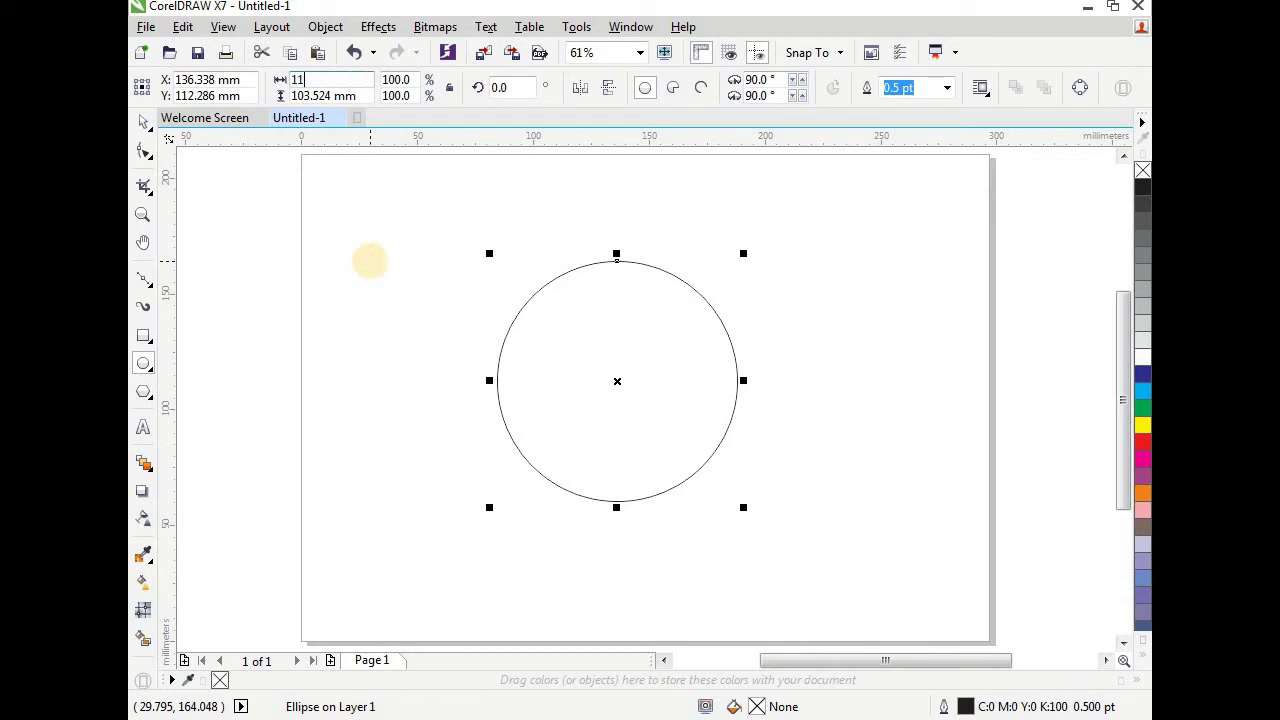
type("5")
left_click(340, 99)
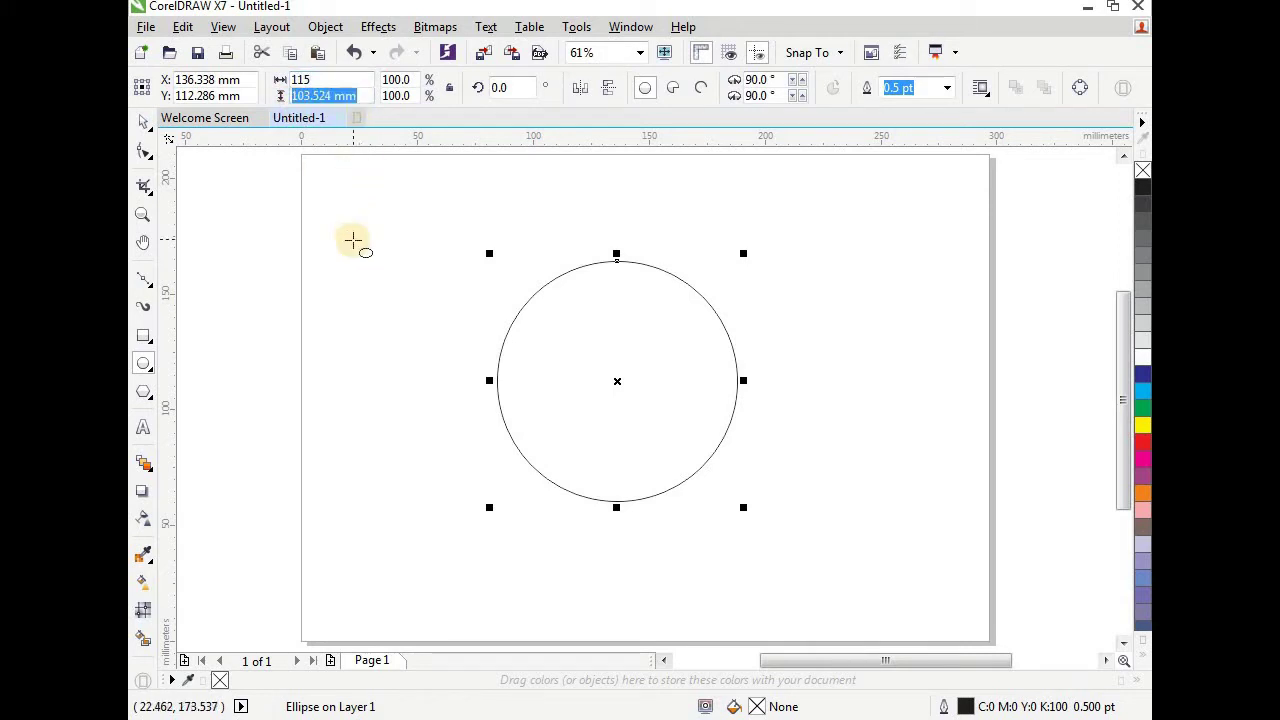
key("Return")
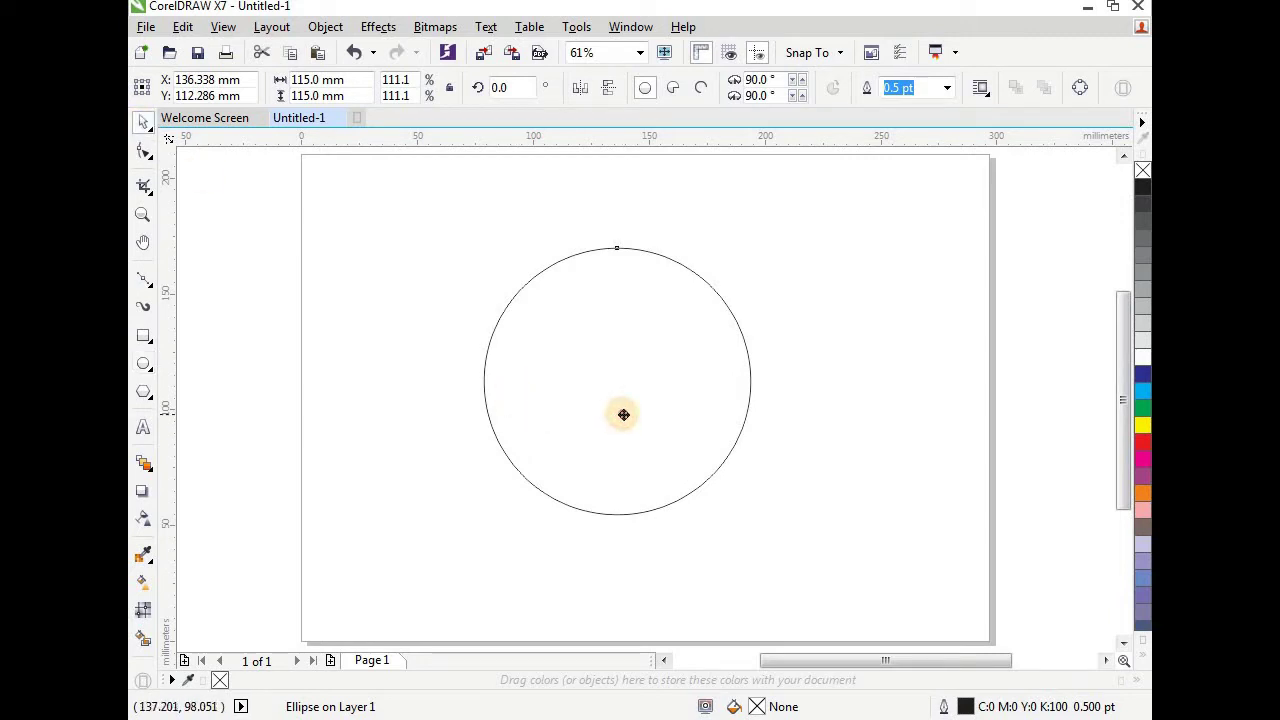
left_click_drag(623, 414, 644, 430)
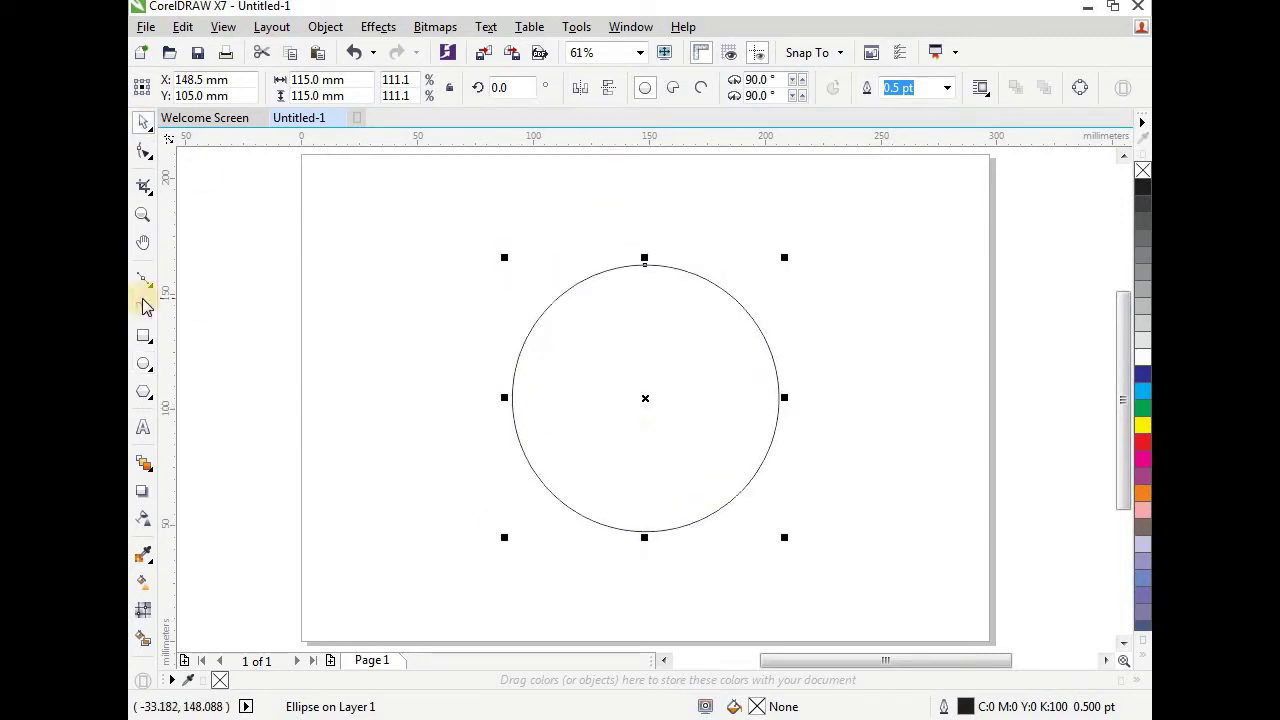
- Place a vertical and a horizontal guideline crossing at the circle's centre
left_click_drag(172, 345, 643, 466)
left_click(647, 401)
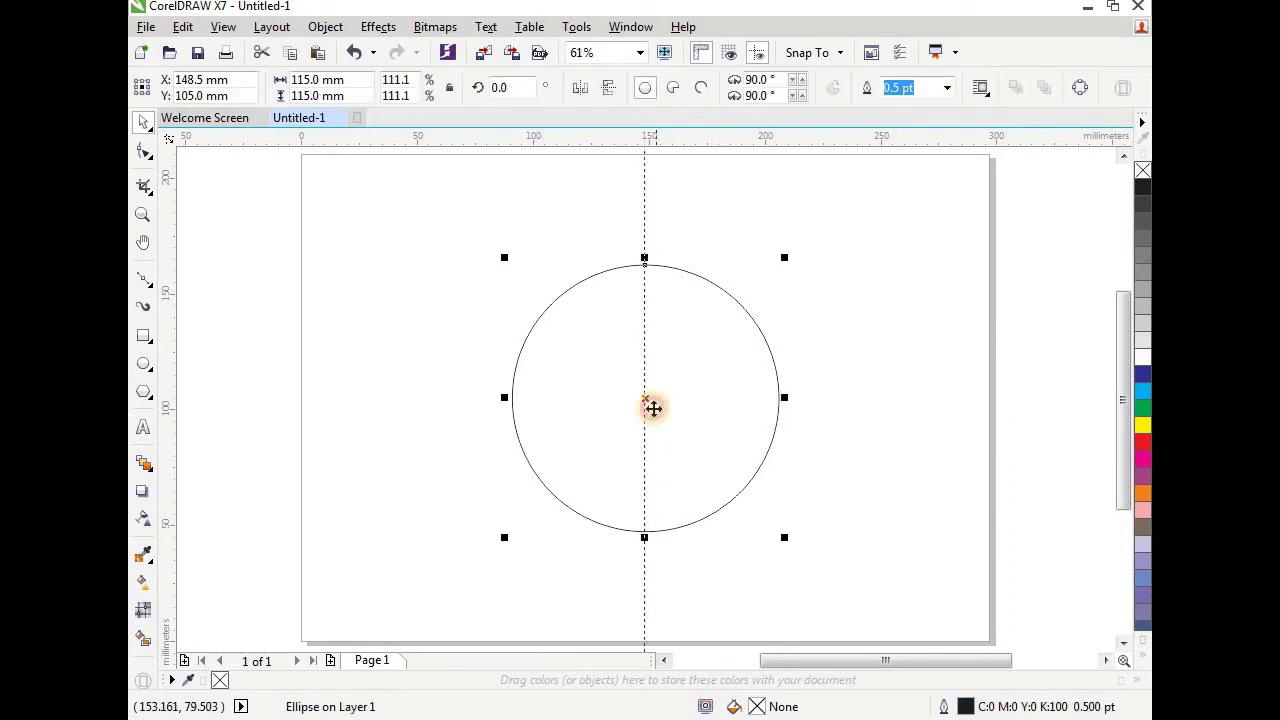
left_click_drag(627, 140, 613, 405)
left_click(652, 405)
scroll(652, 405, "up", 4)
left_click(626, 398)
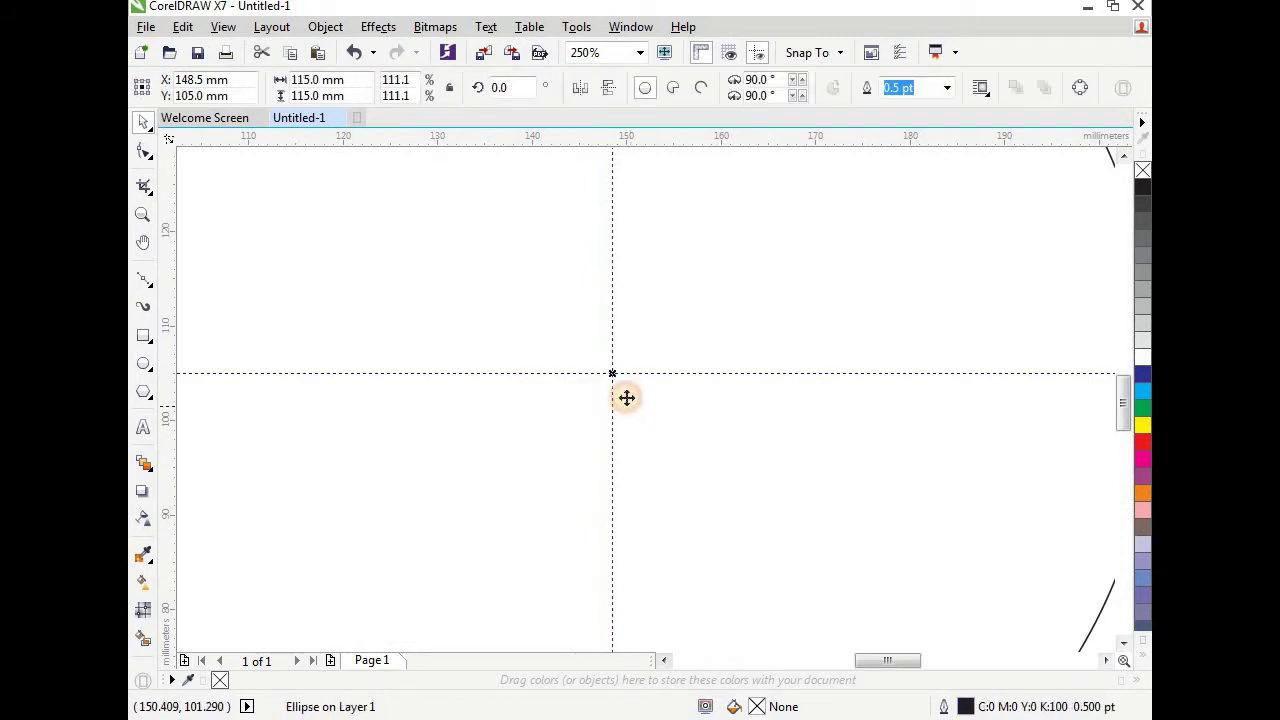
scroll(626, 386, "down", 4)
left_click(739, 331)
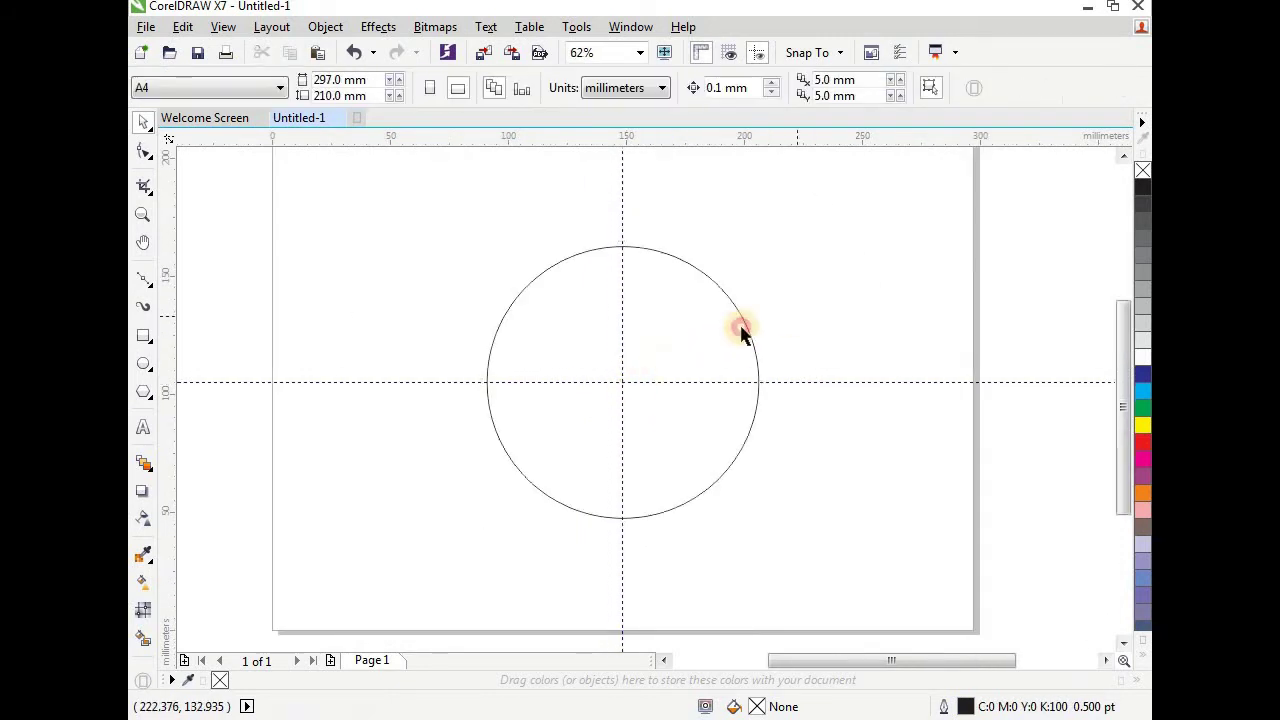
left_click(591, 326)
left_click(251, 206)
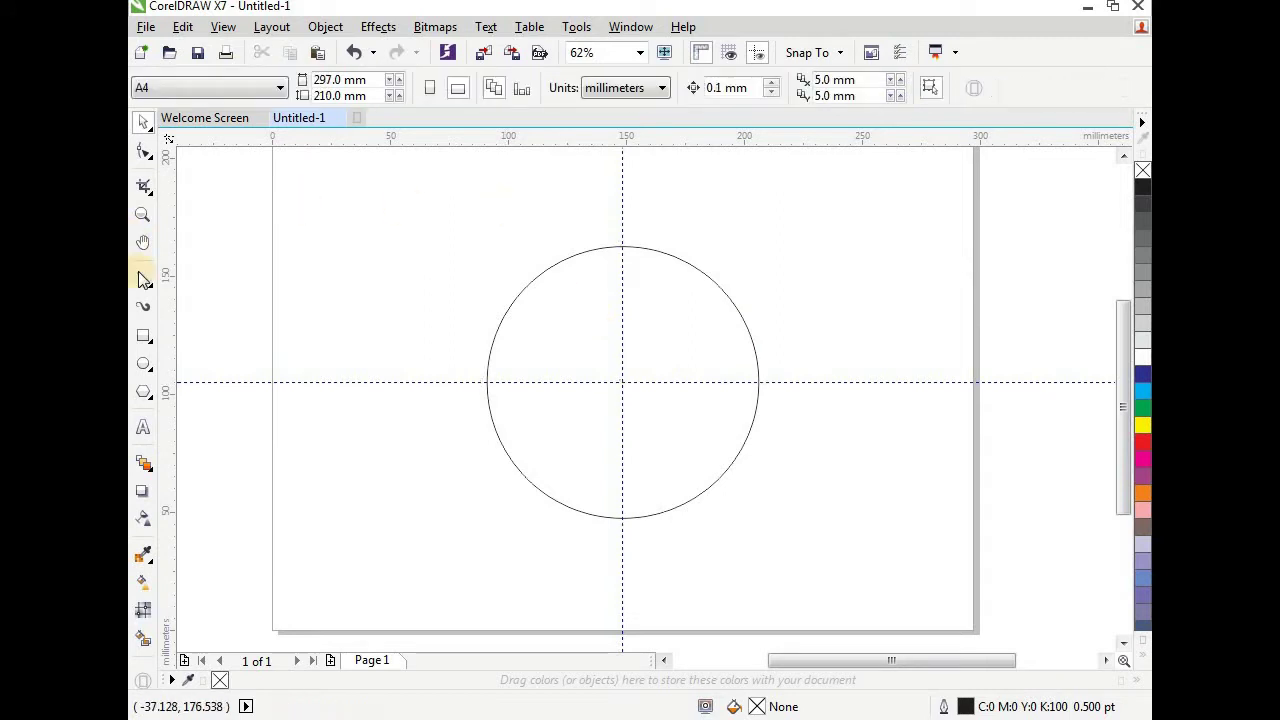
- Draw a small circle outside the large one at its upper left and set its width and height to 9.27 mm
left_click(145, 372)
left_click_drag(401, 238, 443, 279)
left_click_drag(358, 78, 274, 92)
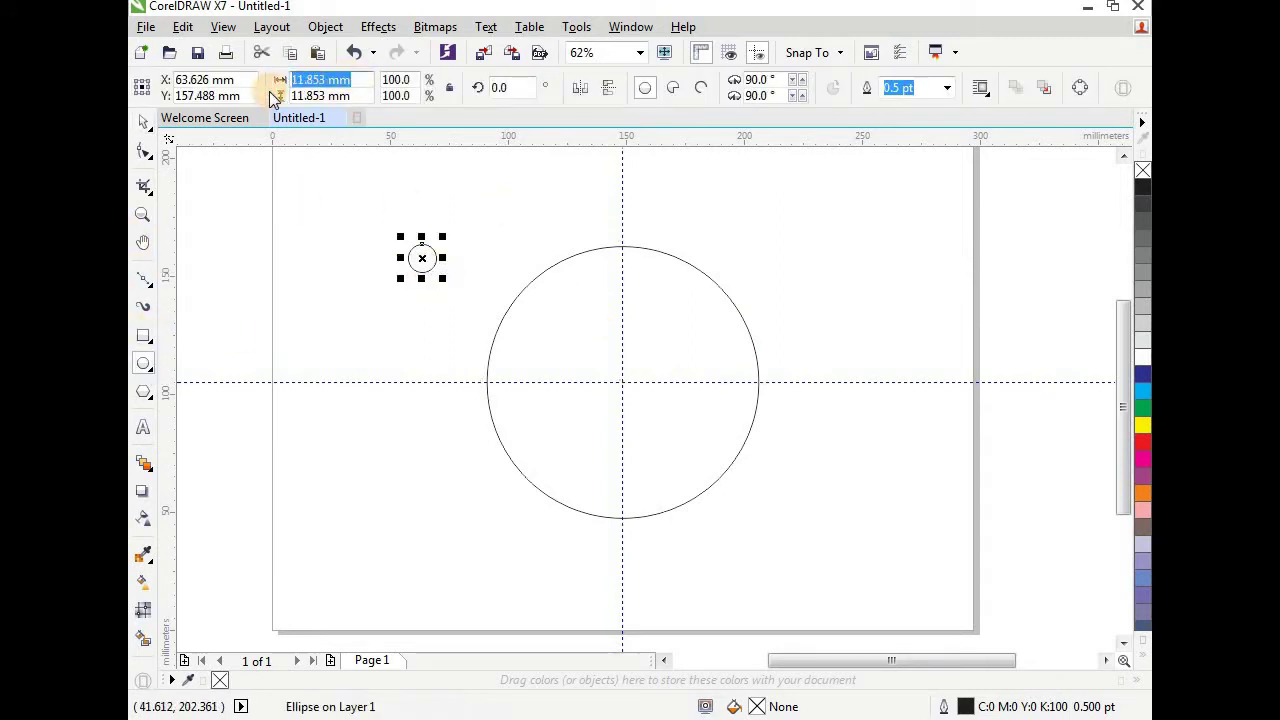
type("9.27")
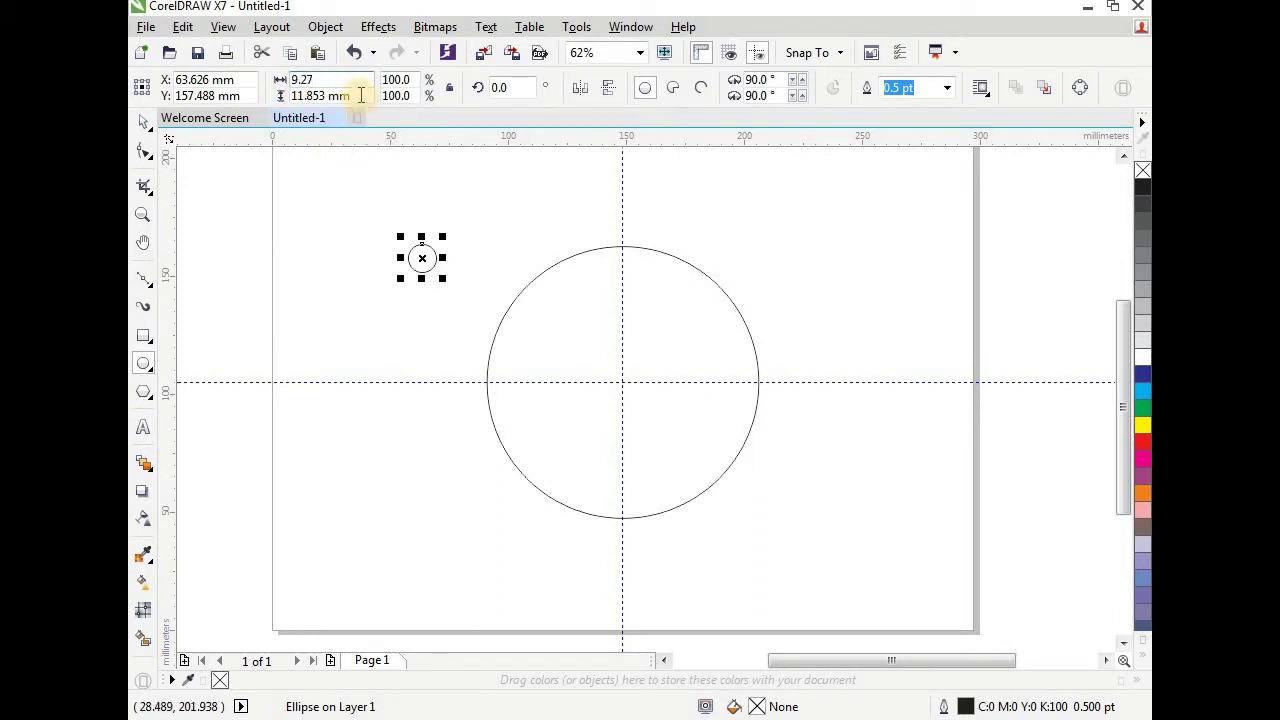
left_click_drag(361, 95, 291, 96)
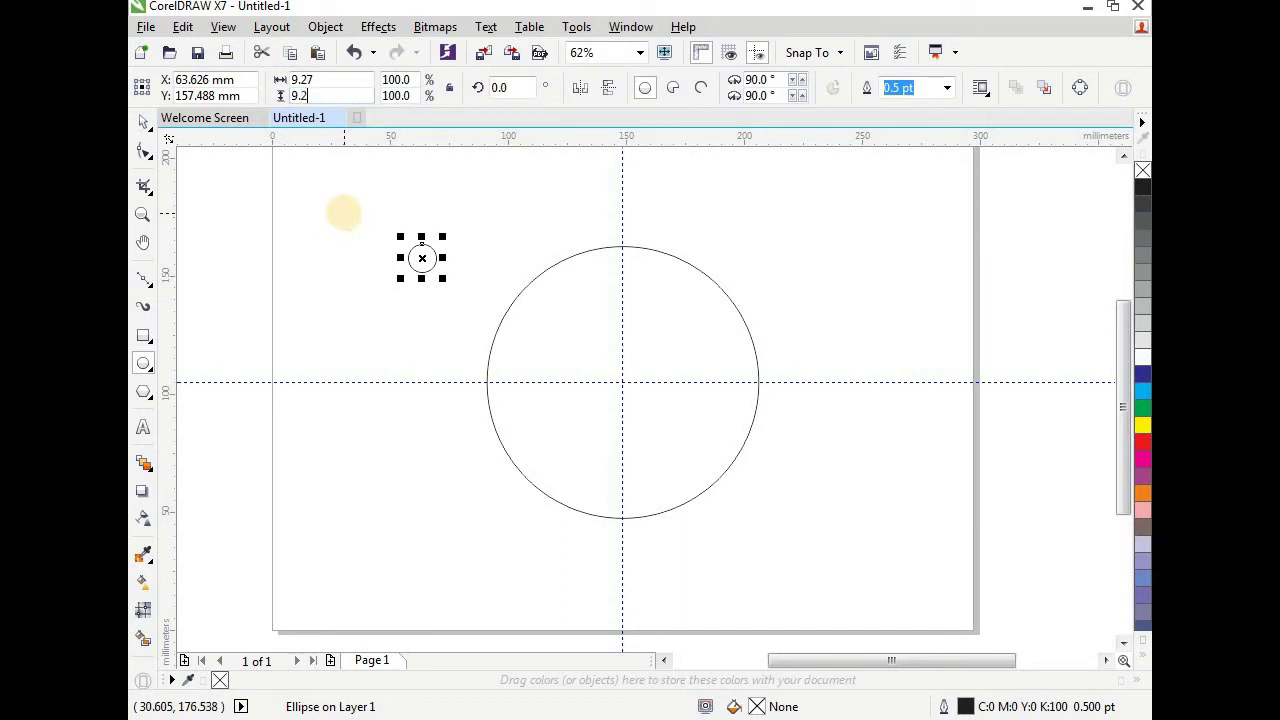
key("space")
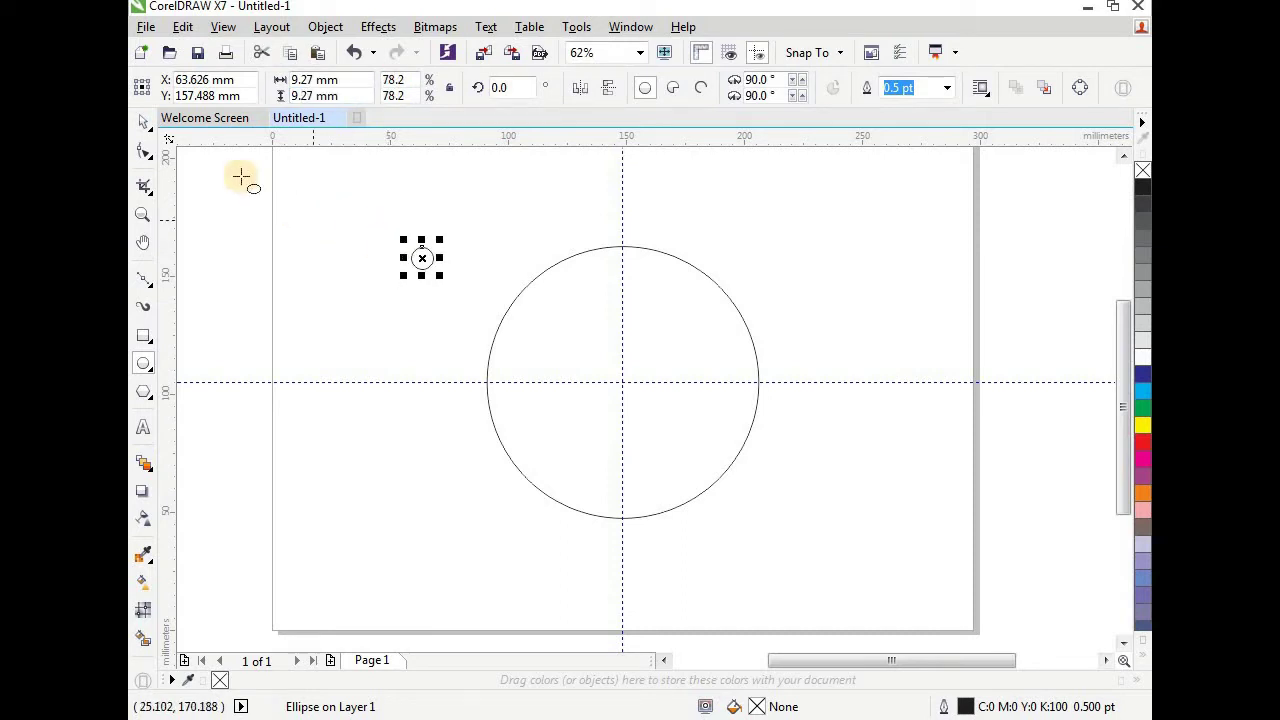
- Centre the small circle on the large circle's top point and place a duplicate on its bottom point
left_click_drag(422, 257, 622, 246)
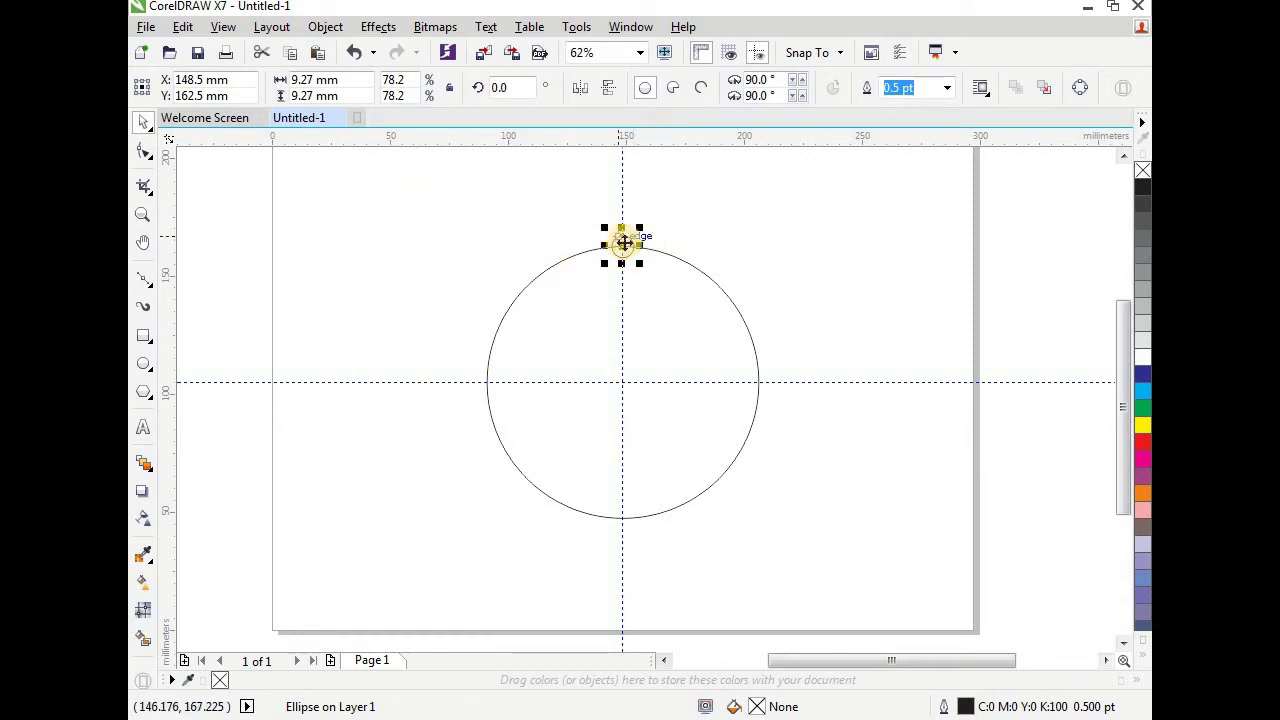
left_click(182, 27)
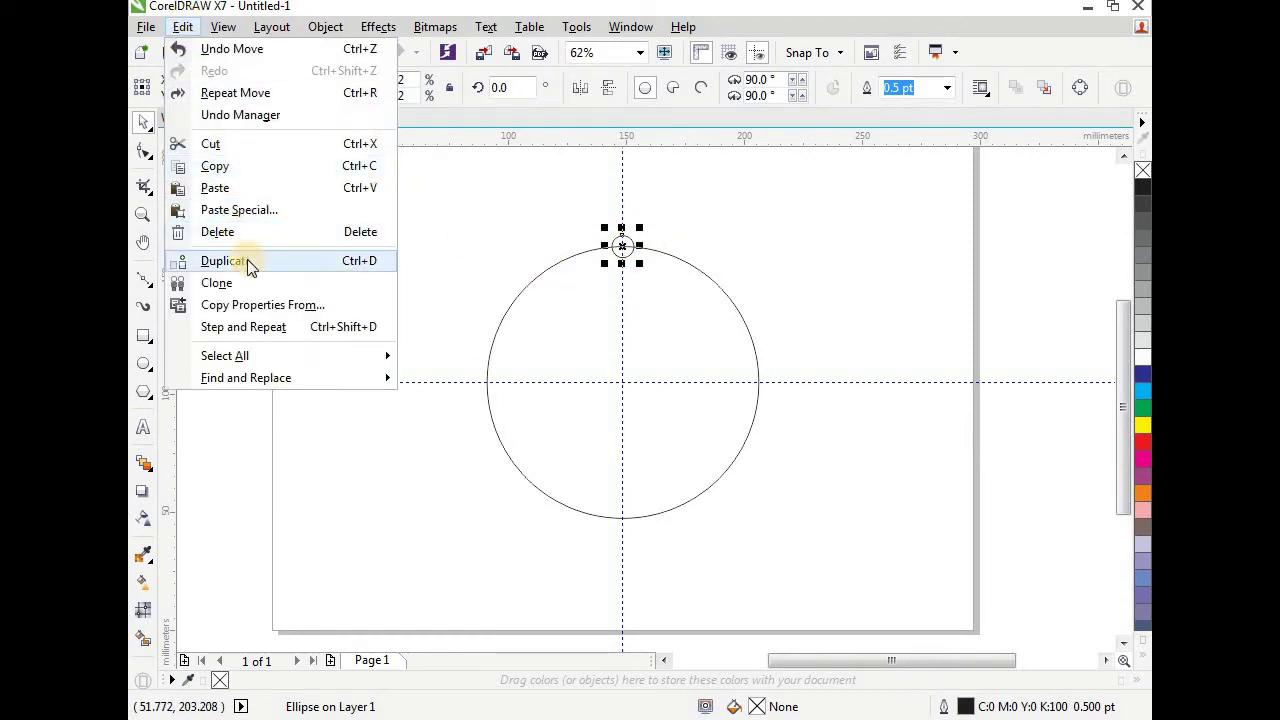
left_click(172, 258)
left_click_drag(634, 238, 643, 528)
- Duplicate the top and bottom small circles together and move the copies clear of the originals to the right
left_click_drag(643, 397, 629, 531)
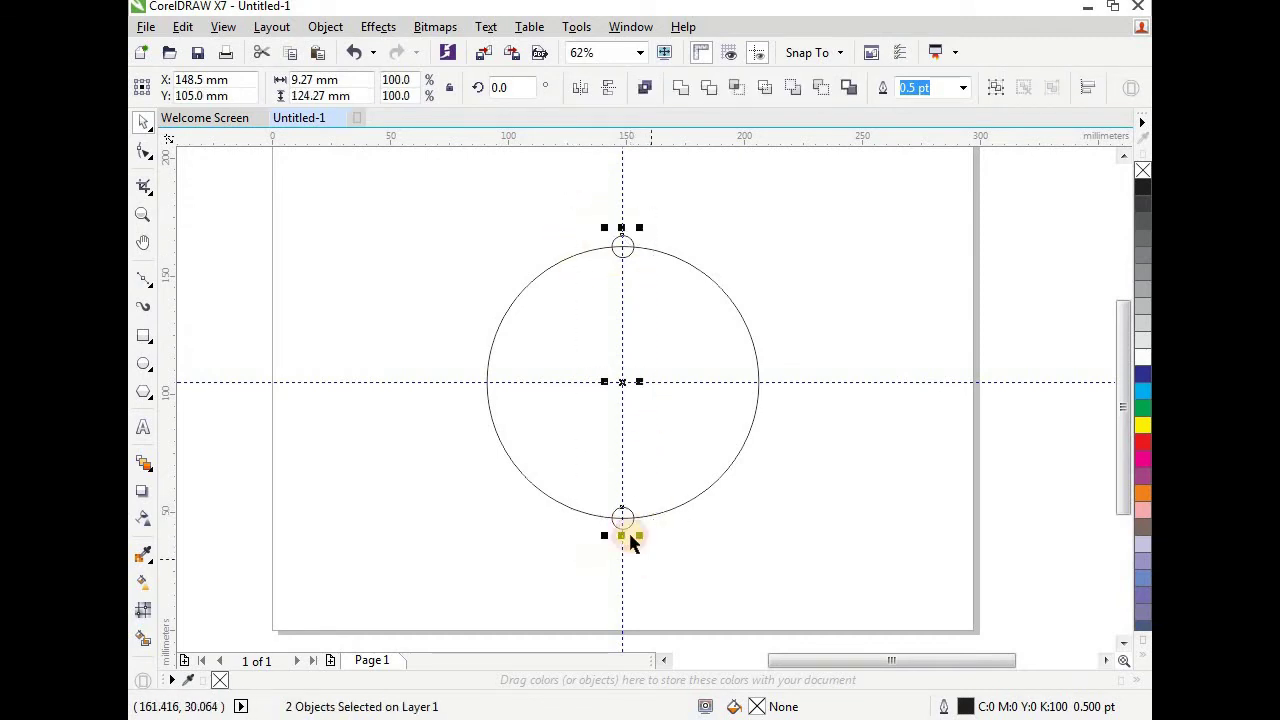
left_click(184, 27)
left_click(232, 260)
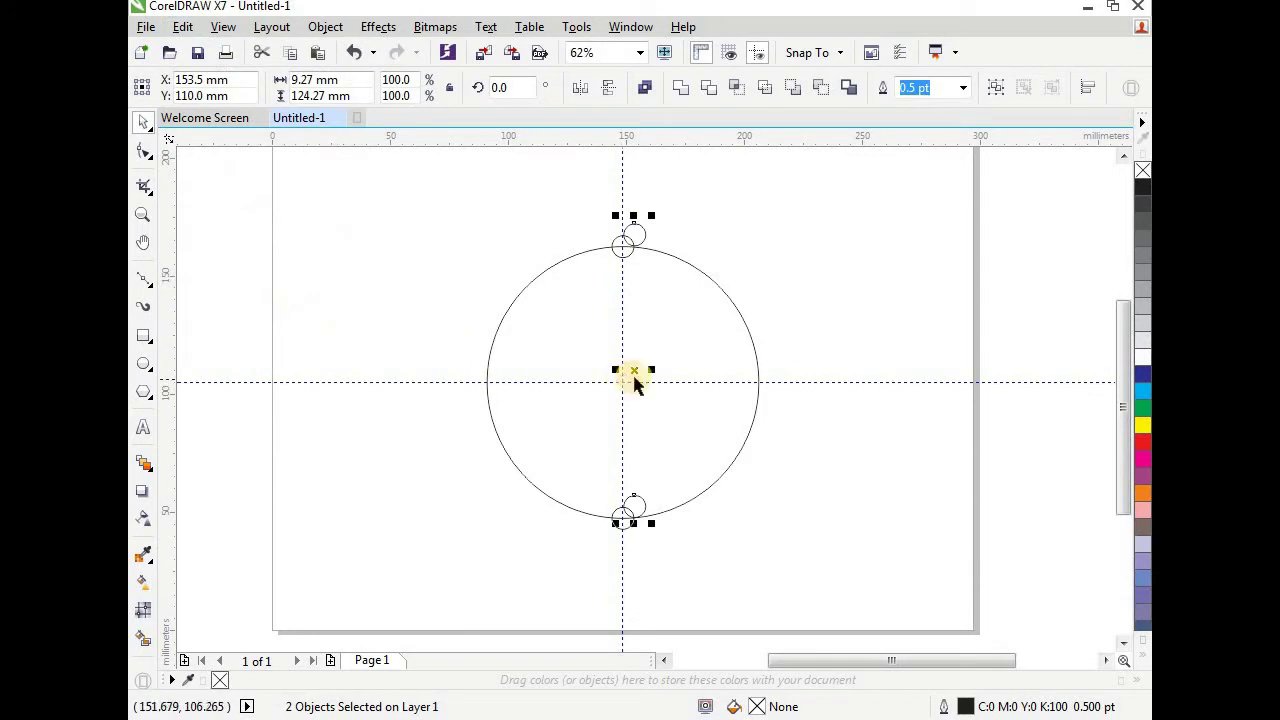
left_click_drag(634, 383, 752, 358)
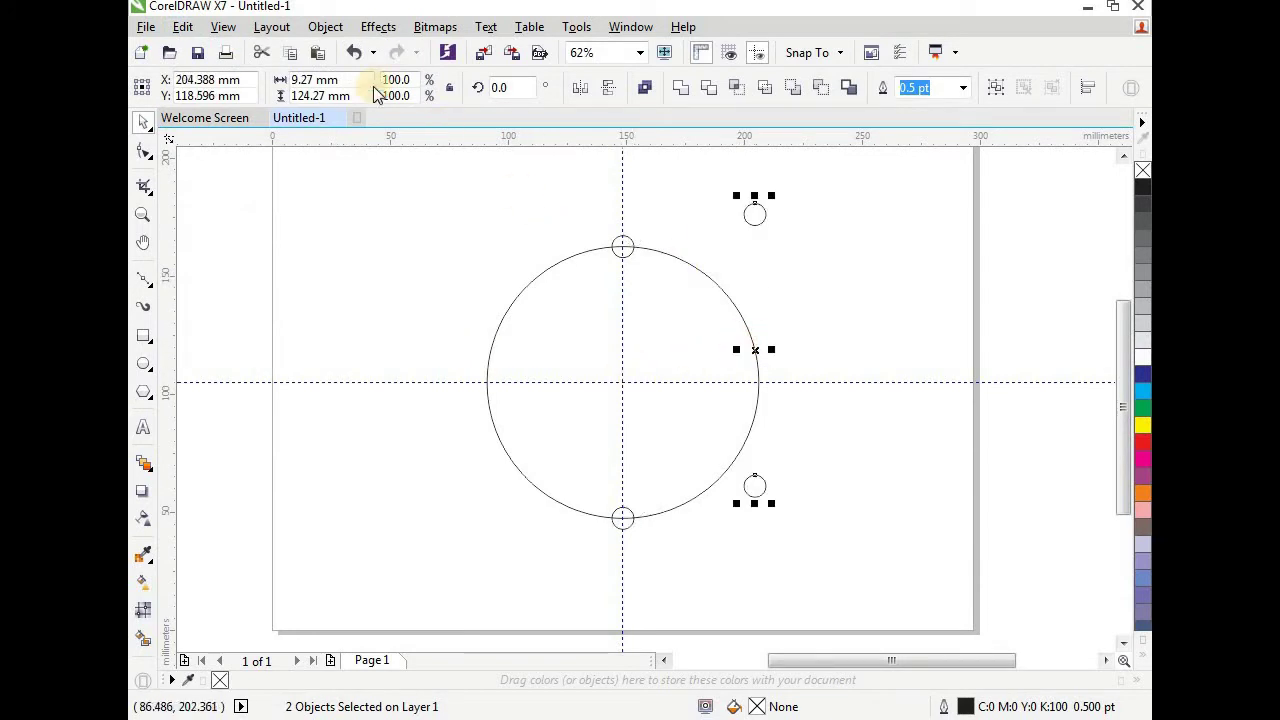
- Group the two duplicated small circles and rotate the group 90 degrees
left_click(325, 27)
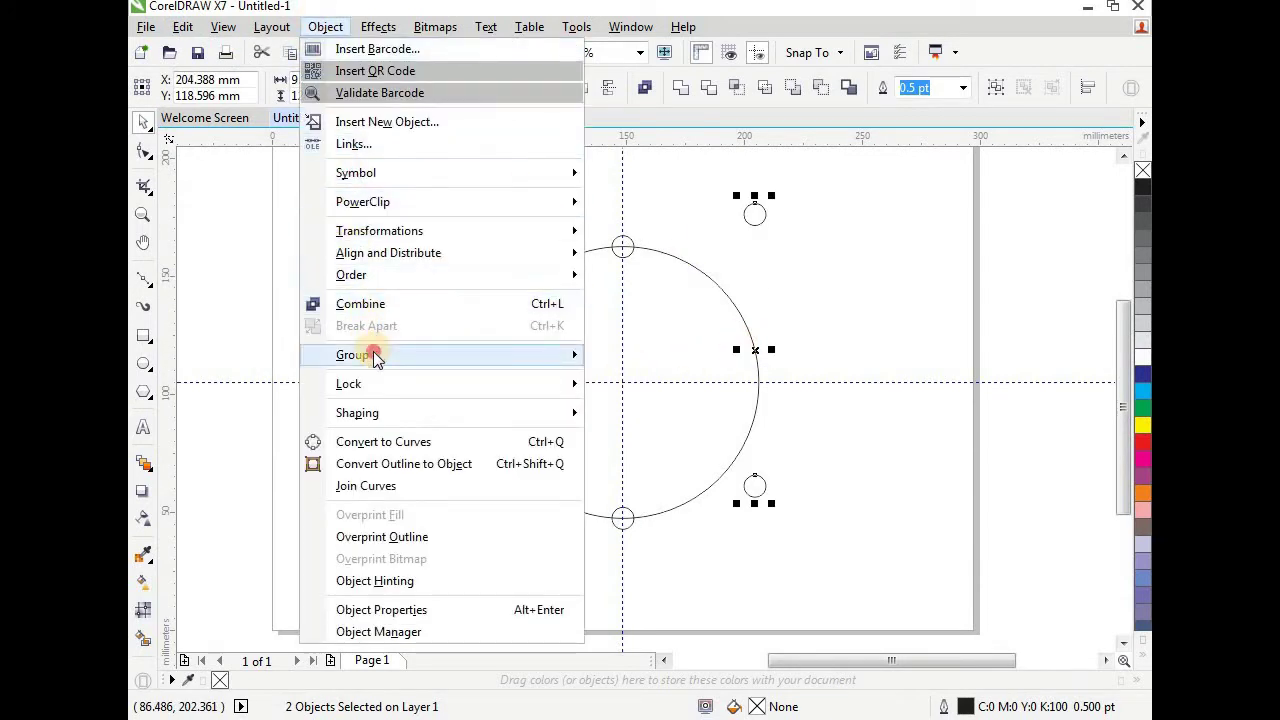
mouse_move(376, 358)
left_click(680, 357)
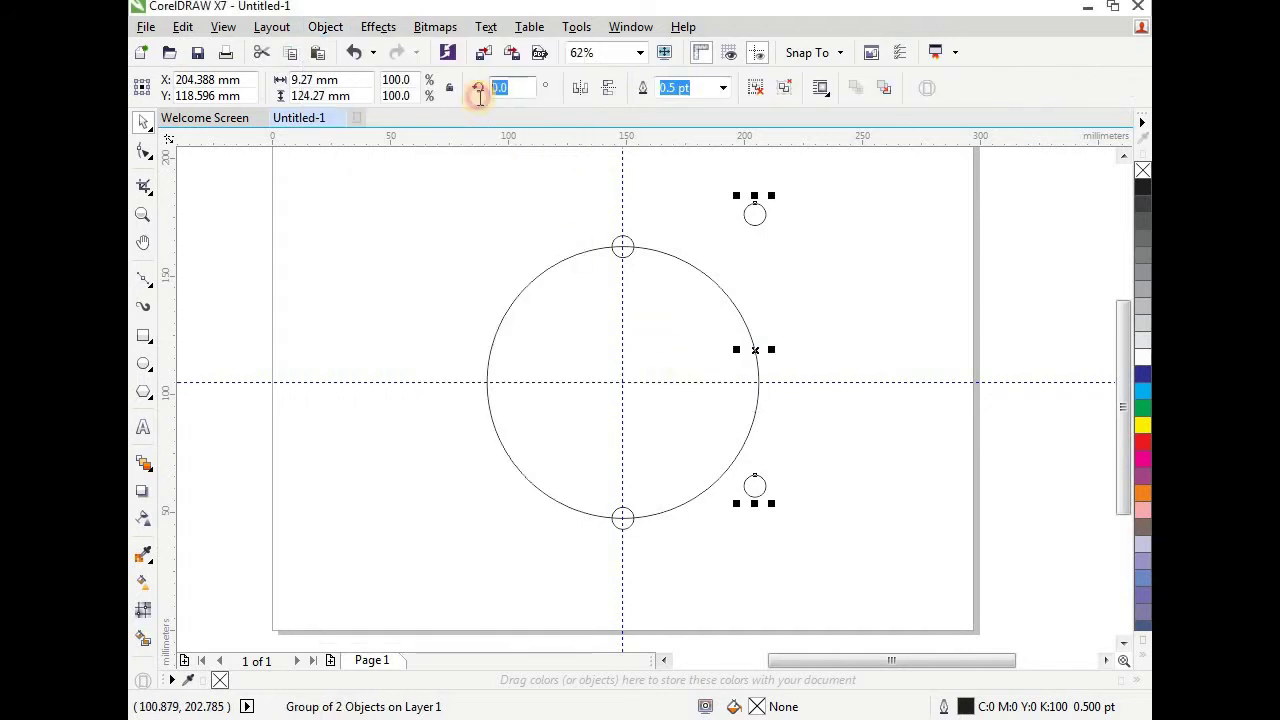
type("90")
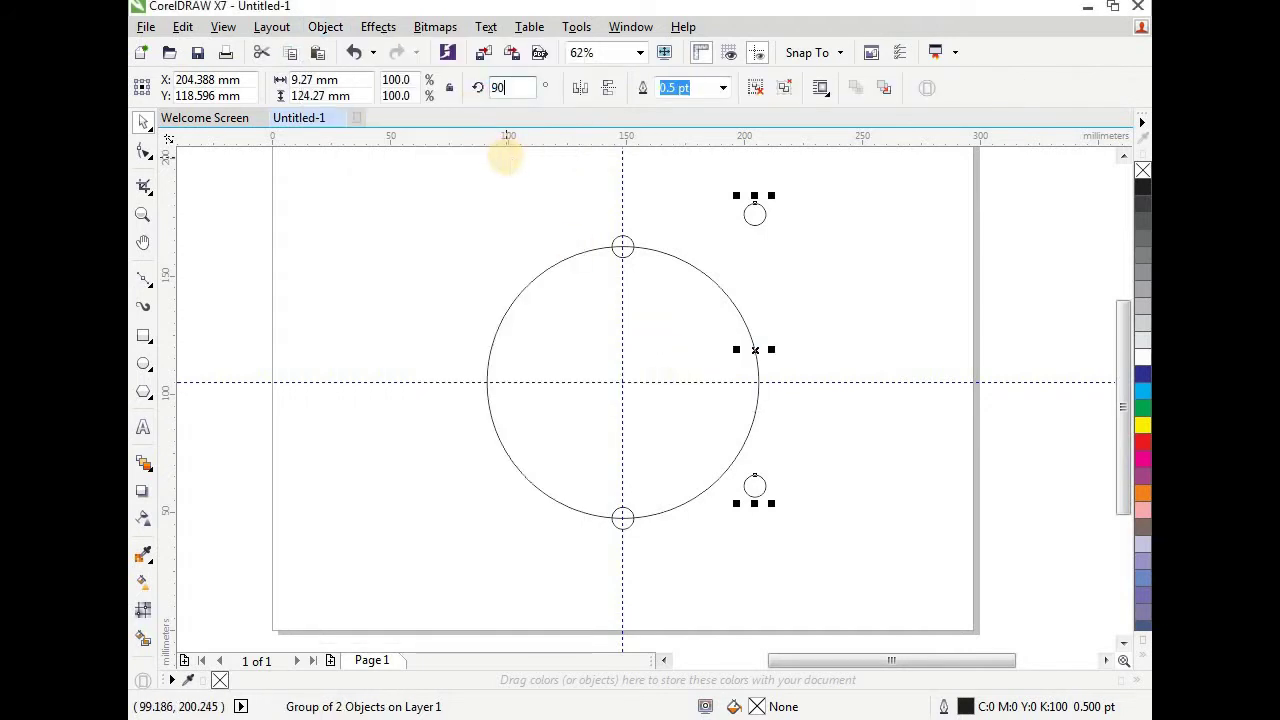
key("Return")
- Move the rotated group onto the guideline intersection so its circles sit on the large circle's left and right points
left_click_drag(754, 348, 623, 384)
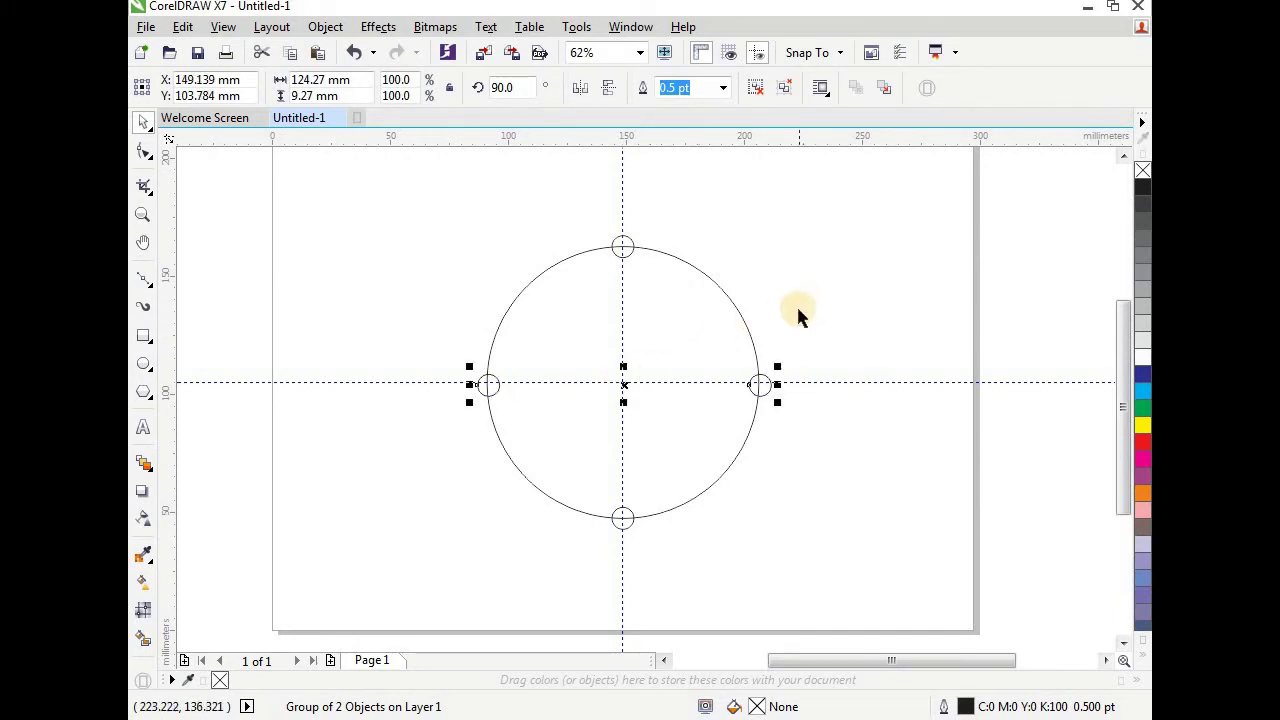
scroll(623, 384, "up", 2)
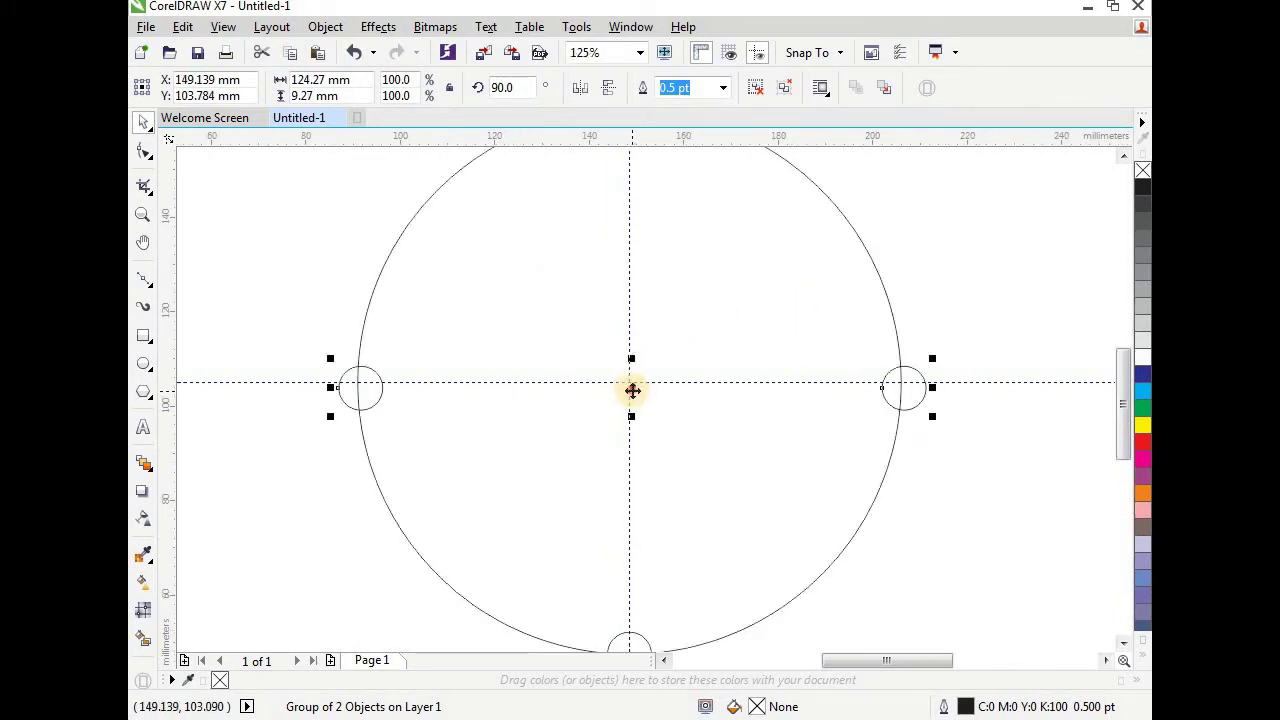
left_click_drag(632, 390, 630, 378)
scroll(680, 353, "down", 2)
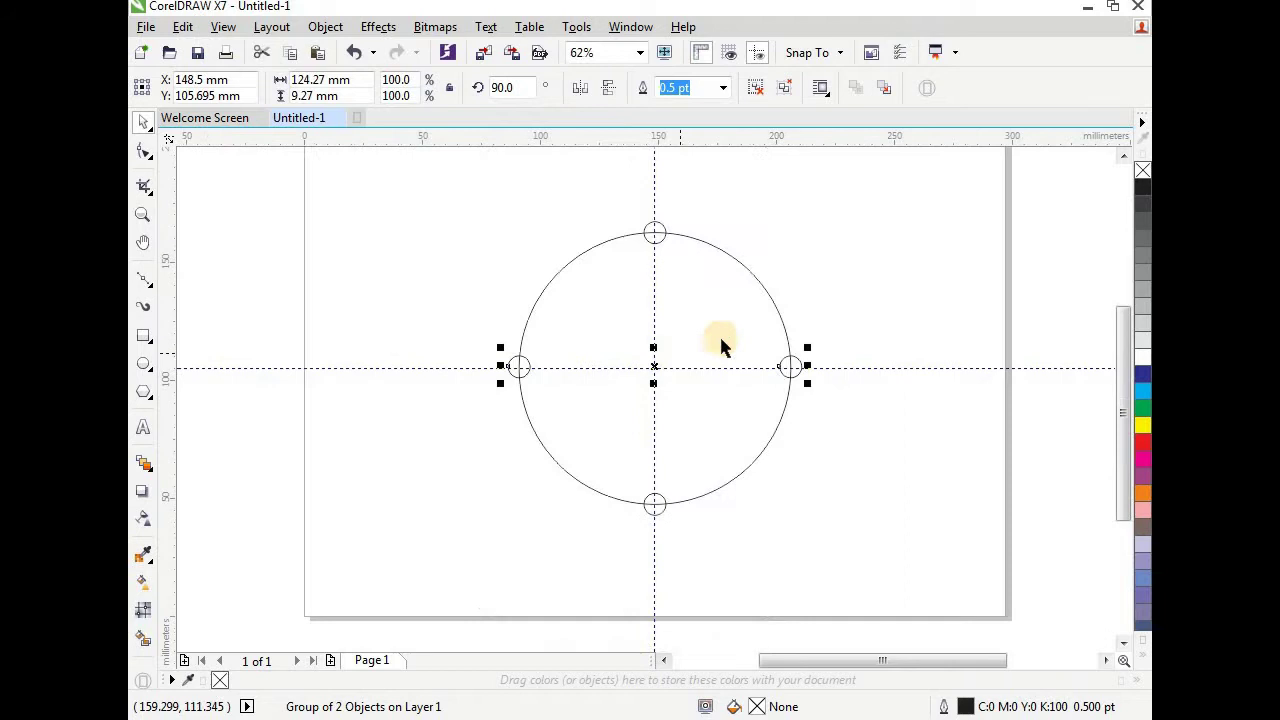
left_click(807, 316)
- Ungroup the left and right small circles and clear the selection
left_click(791, 370)
right_click(792, 373)
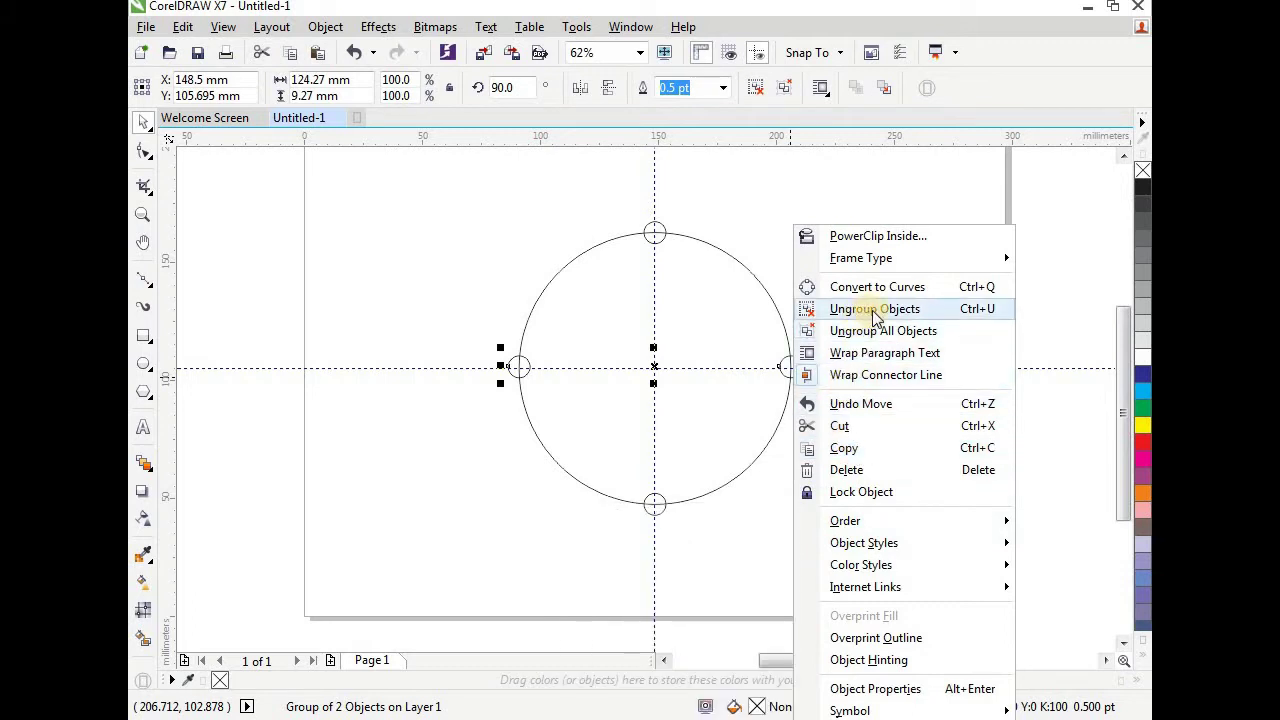
left_click(940, 312)
left_click(760, 400)
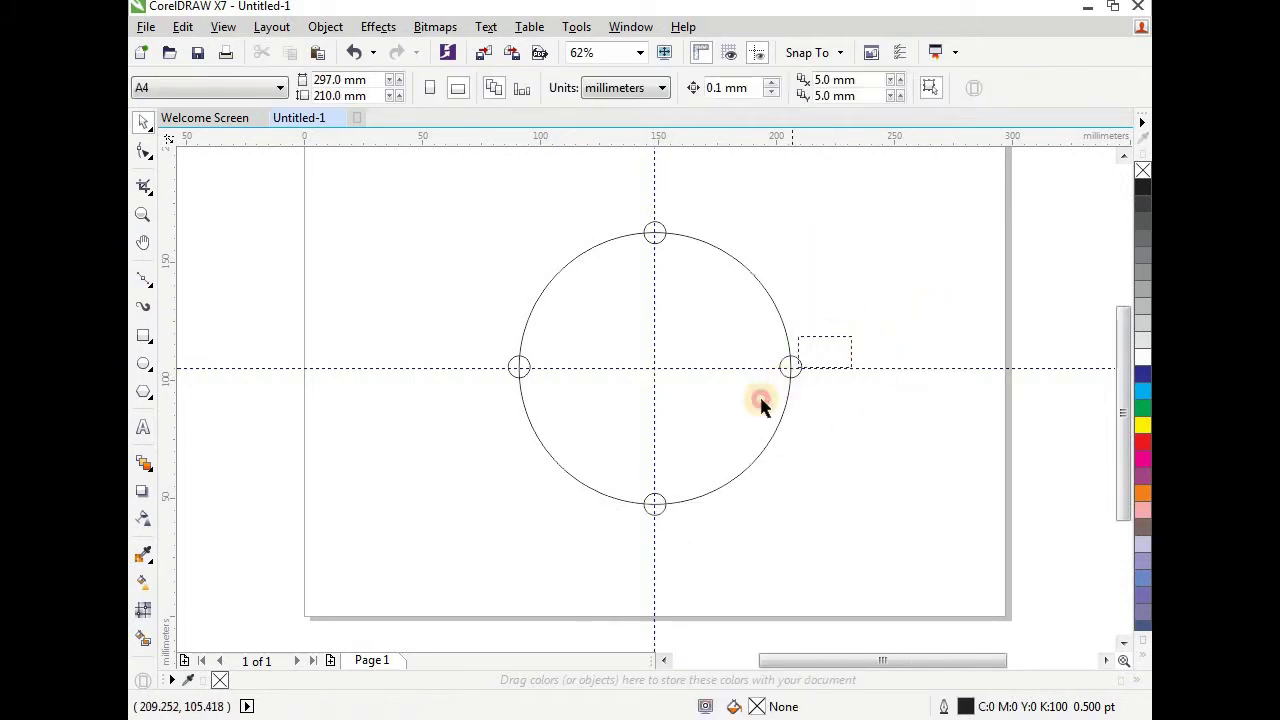
- Move the rotation centres of the right and left small circles to the centre of the large circle
left_click(787, 366)
left_click(790, 365)
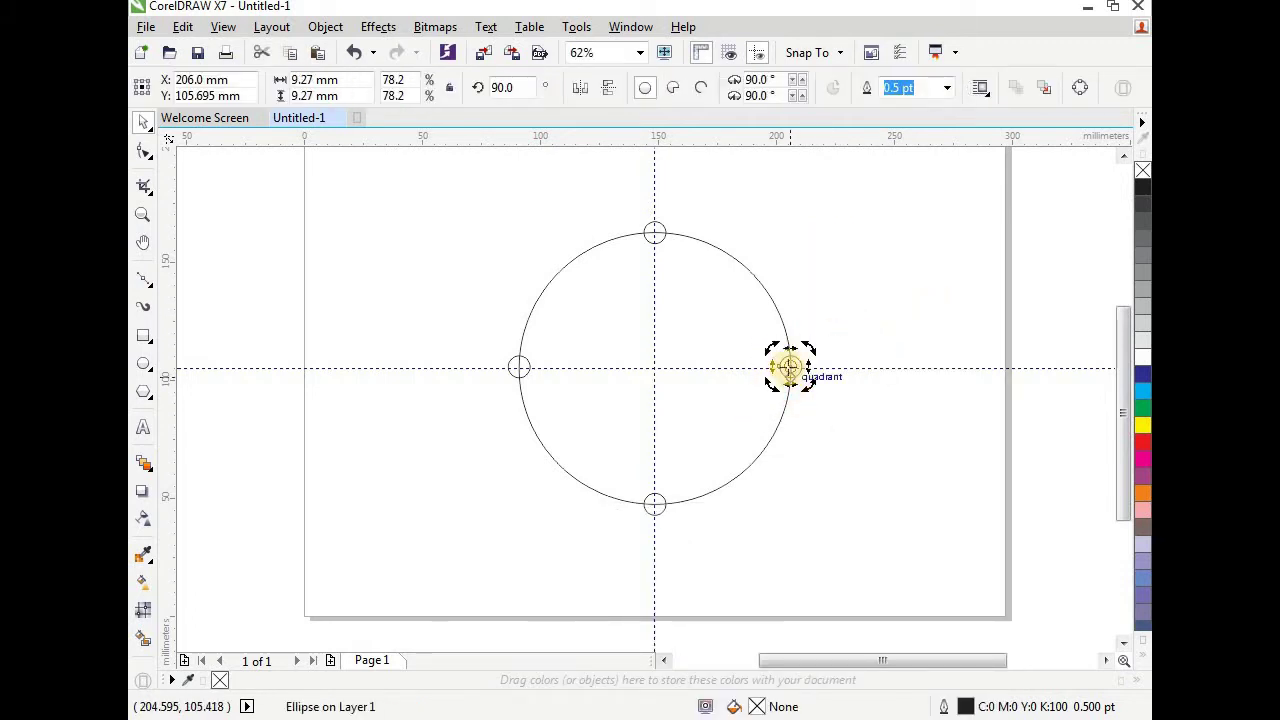
left_click_drag(790, 366, 654, 368)
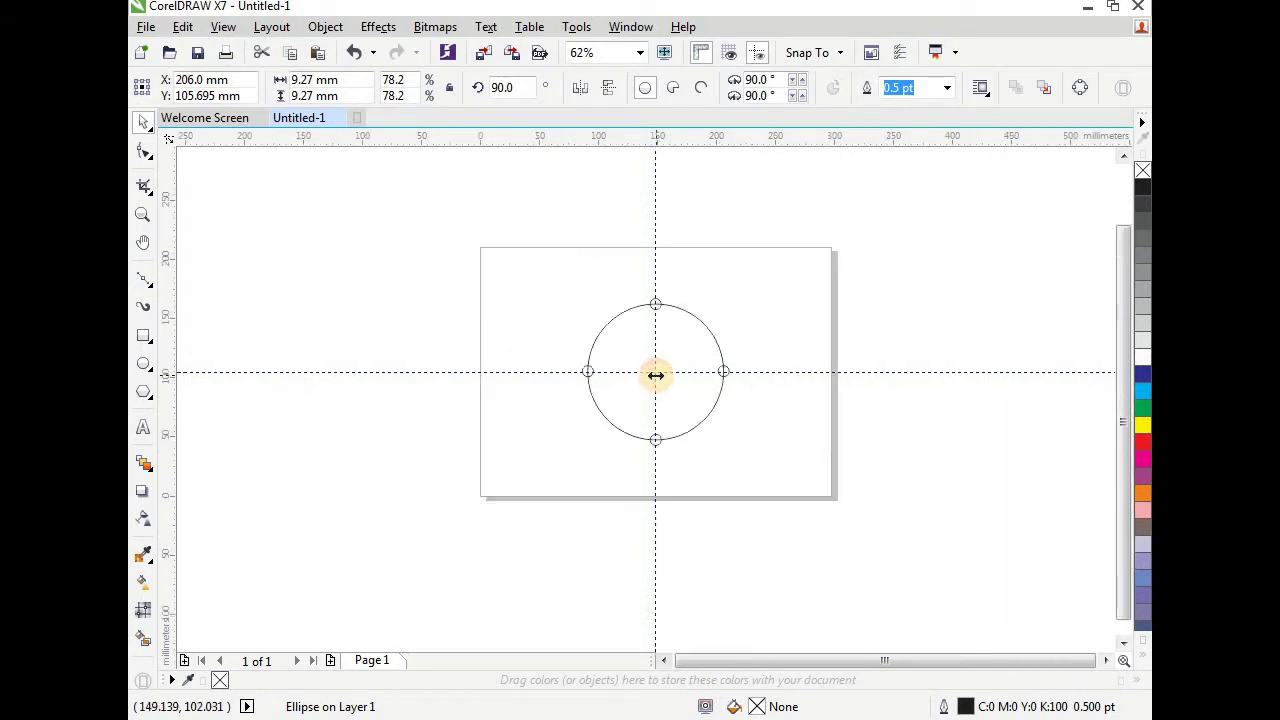
left_click(519, 368)
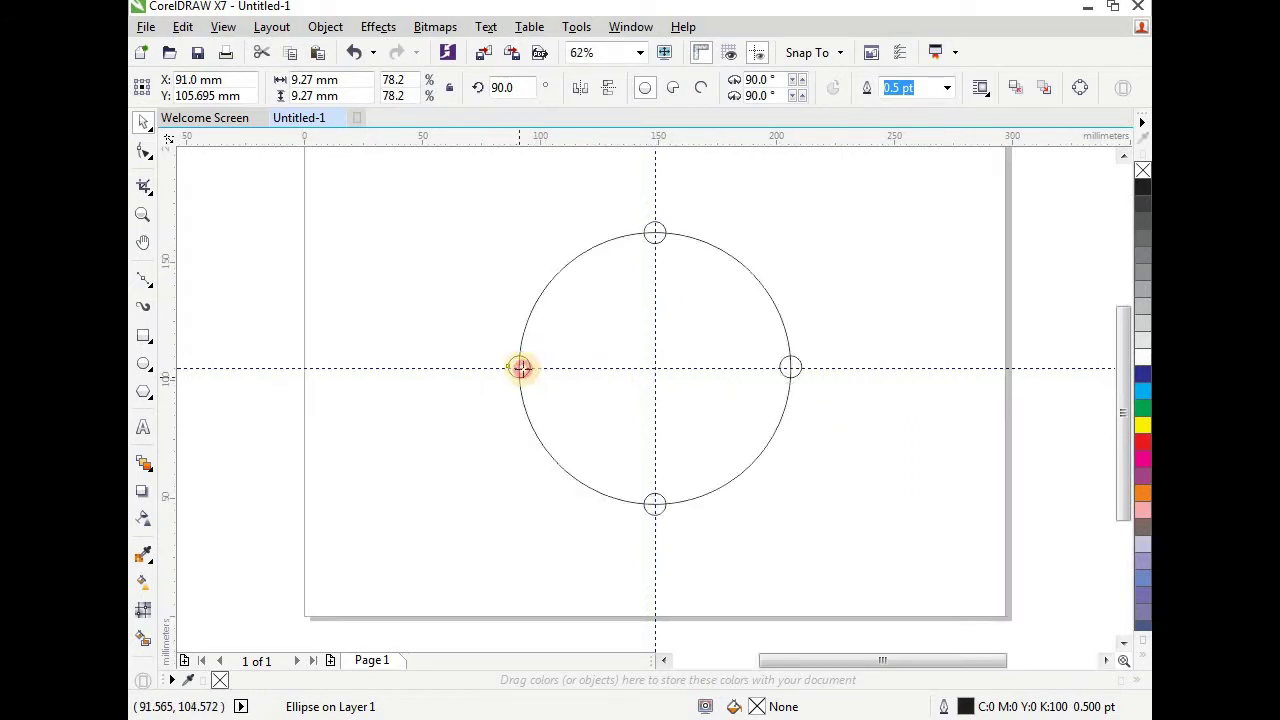
left_click(520, 368)
left_click_drag(519, 368, 656, 368)
- Move the rotation centre of the top small circle to the centre of the large circle
left_click(658, 232)
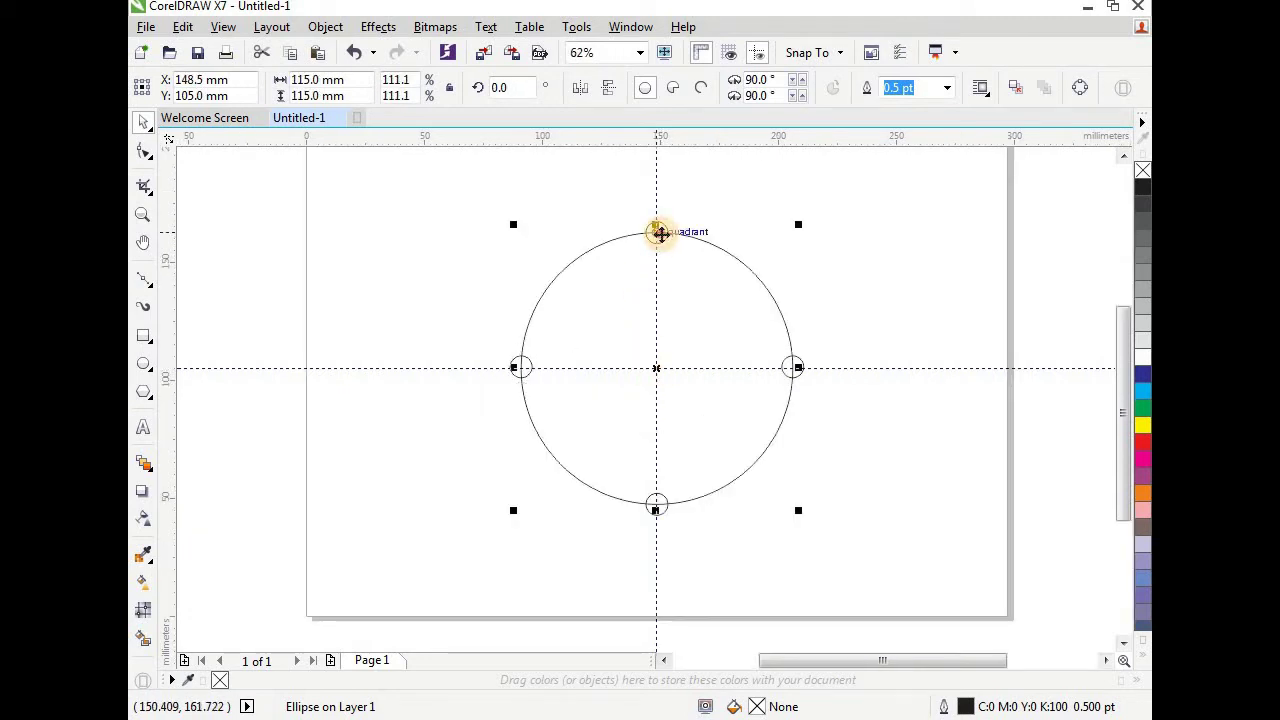
left_click(657, 230)
left_click(689, 183)
left_click(660, 231)
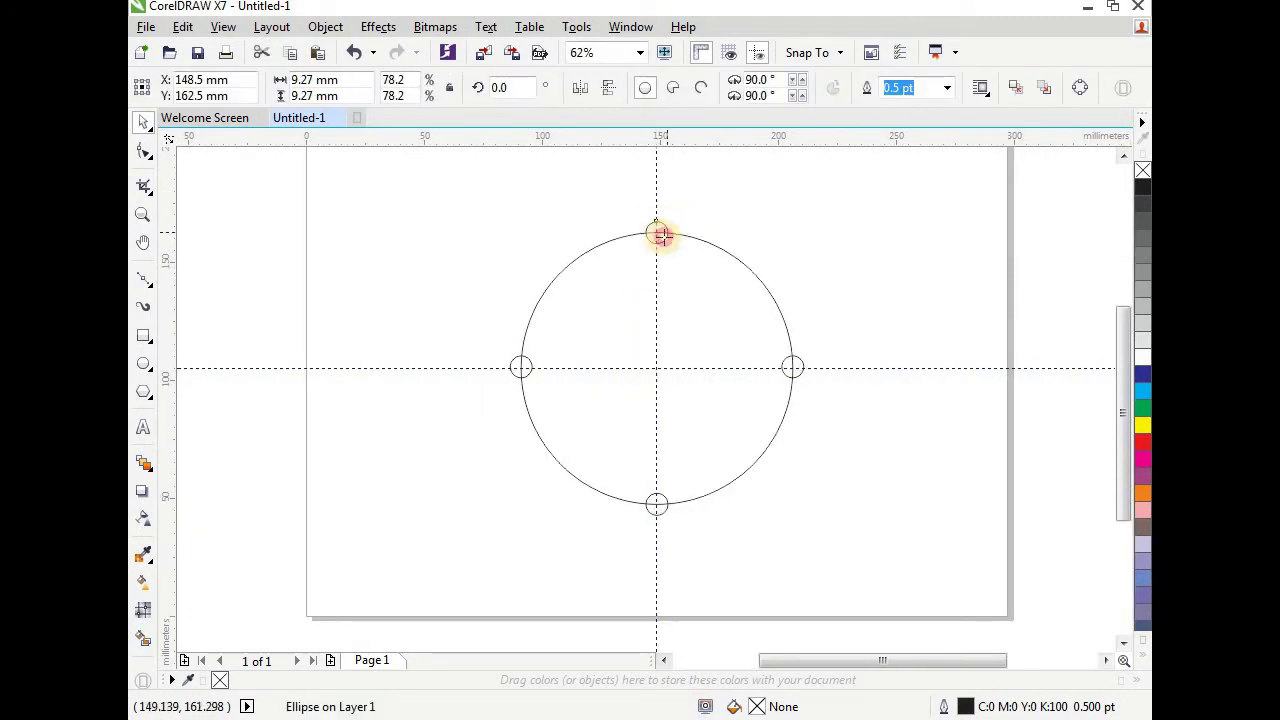
left_click(660, 233)
left_click_drag(657, 232, 656, 368)
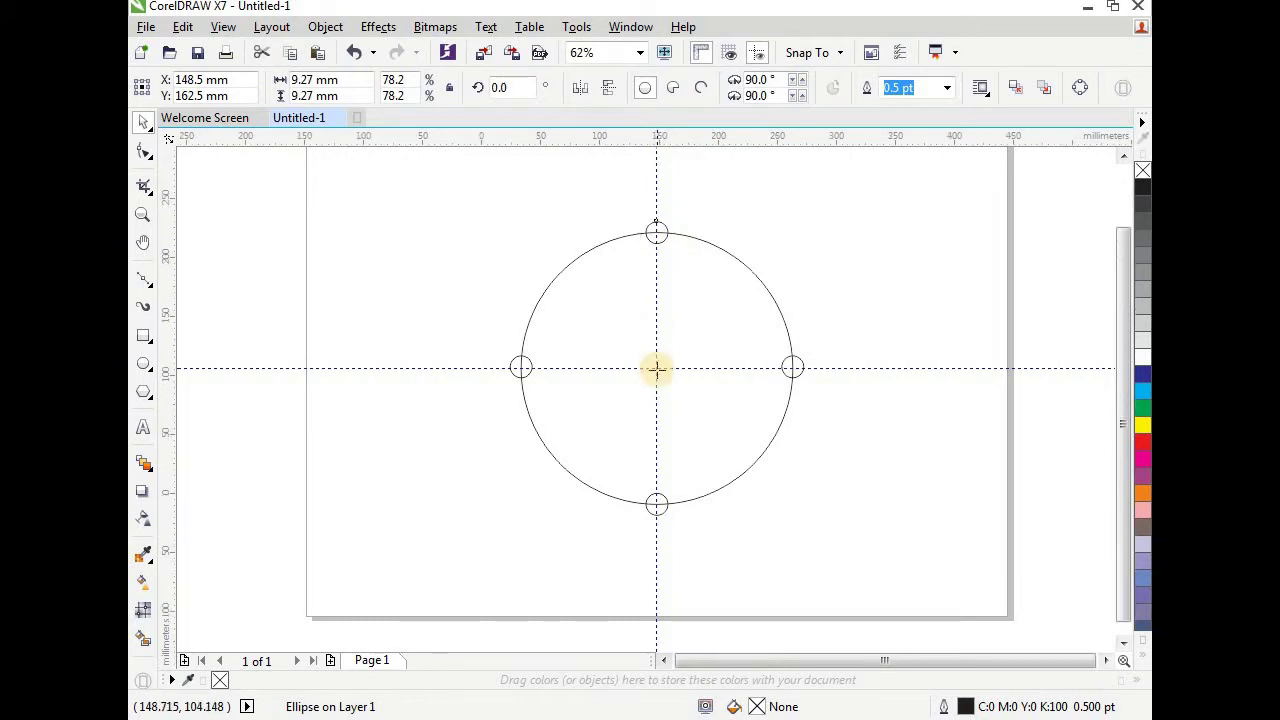
- Move the rotation centre of the bottom small circle to the large circle's centre and clear the selection
left_click(658, 508)
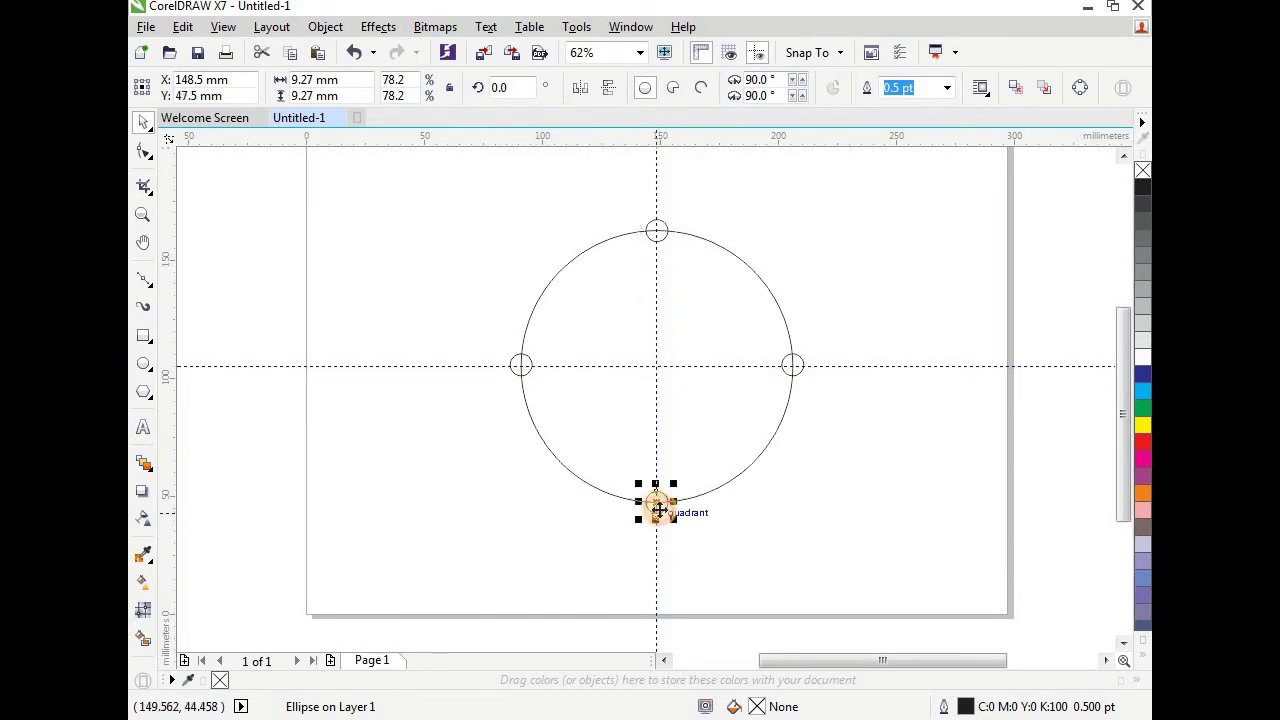
scroll(657, 508, "up", 2)
left_click_drag(654, 493, 655, 215)
scroll(653, 220, "down", 2)
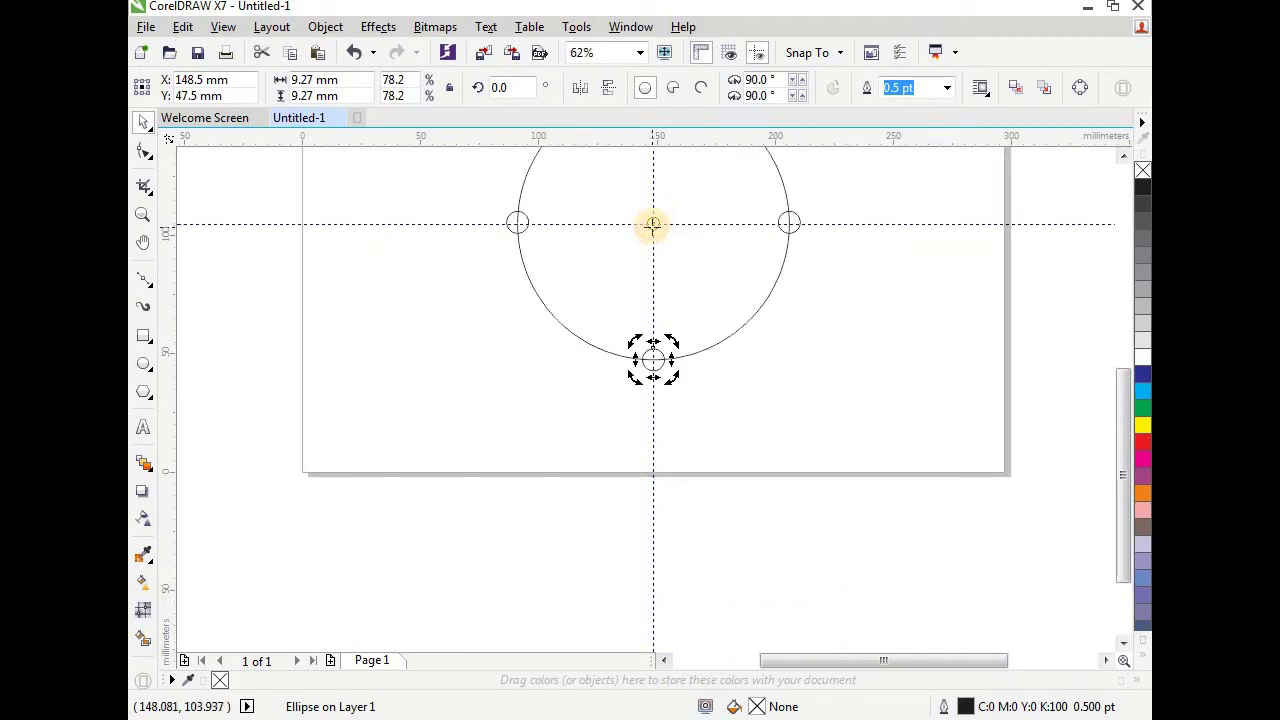
scroll(651, 243, "up", 1)
scroll(663, 194, "down", 1)
scroll(663, 194, "up", 1)
left_click(660, 238)
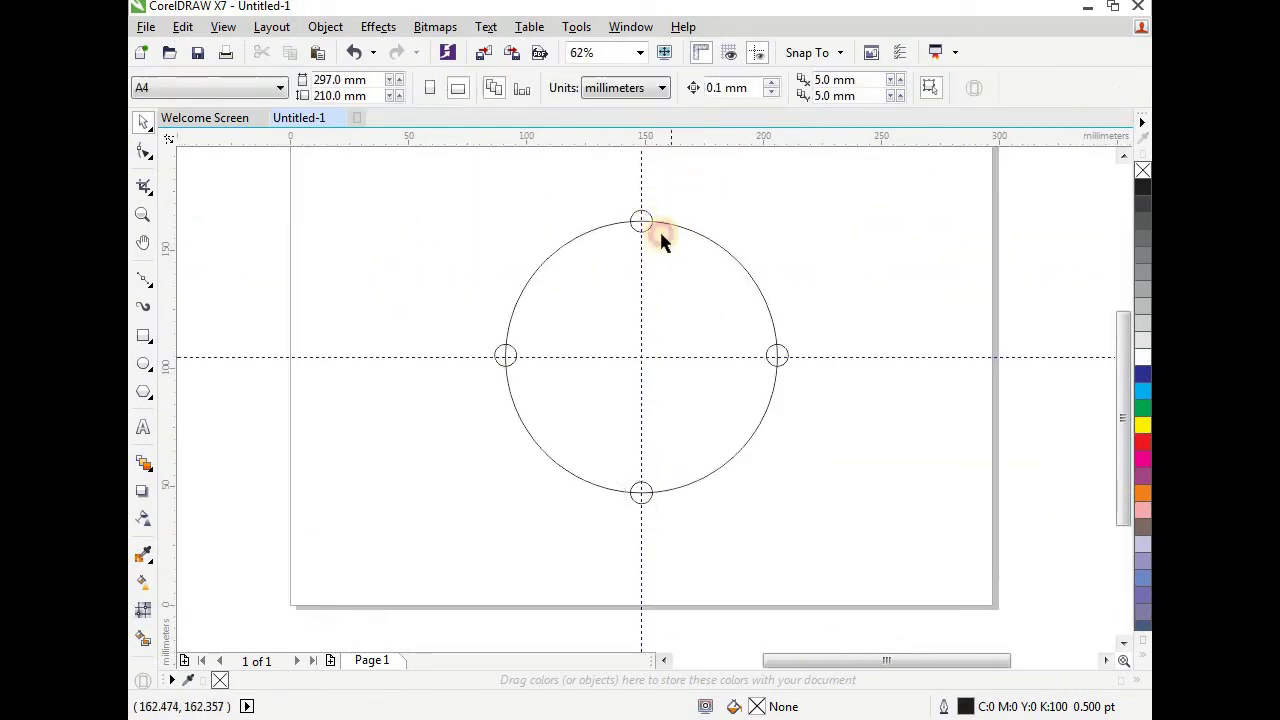
- Select the four small circles and open the Rotate transformation settings
left_click(644, 229)
left_click(504, 360, "shift")
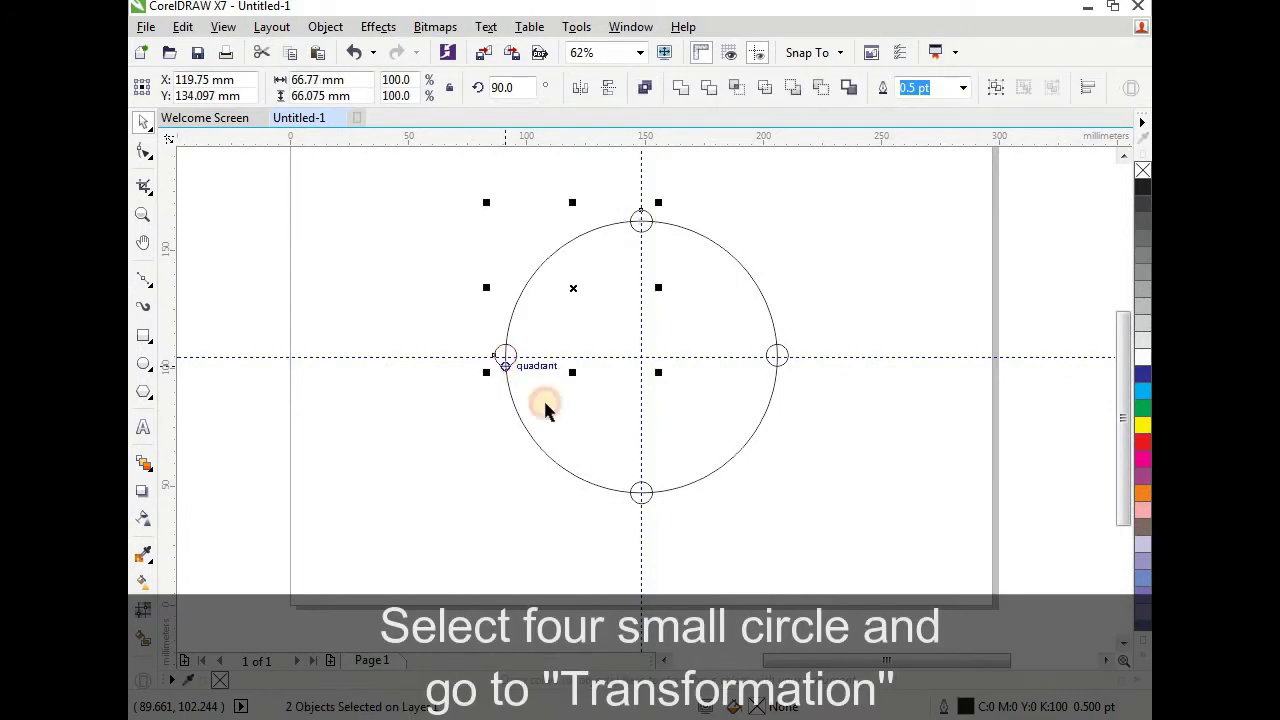
left_click(638, 494, "shift")
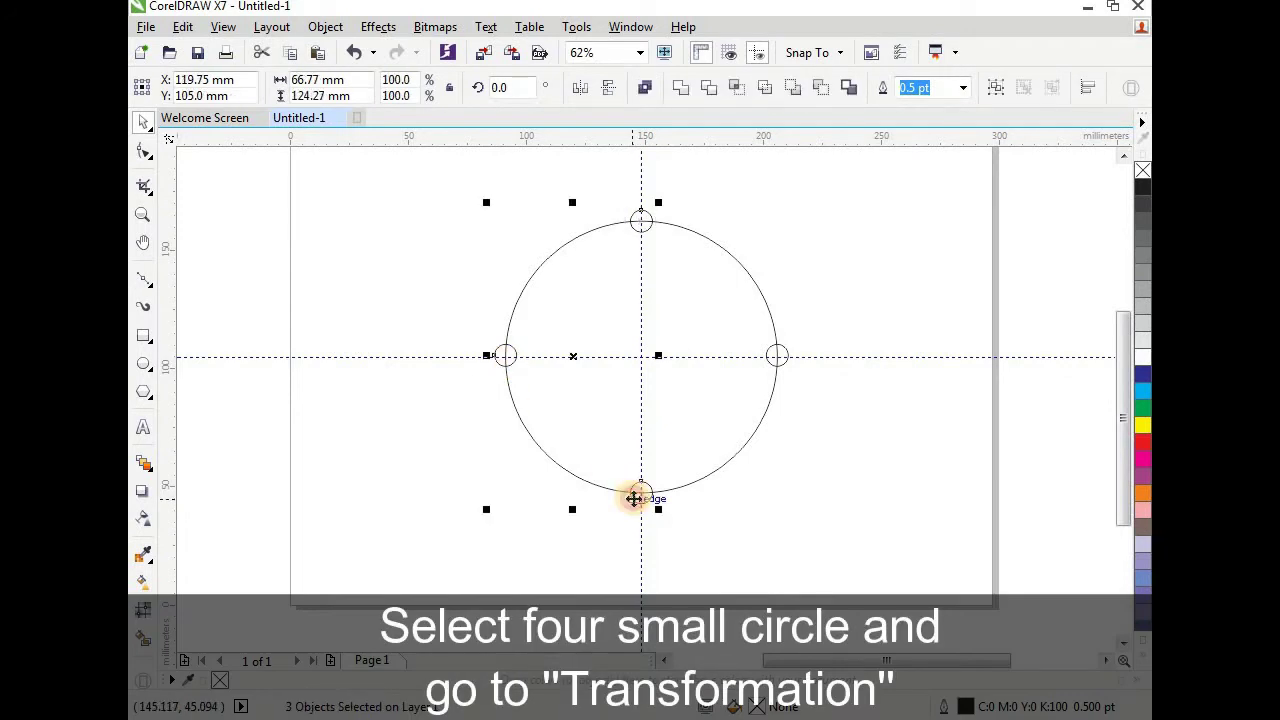
left_click(780, 362, "shift")
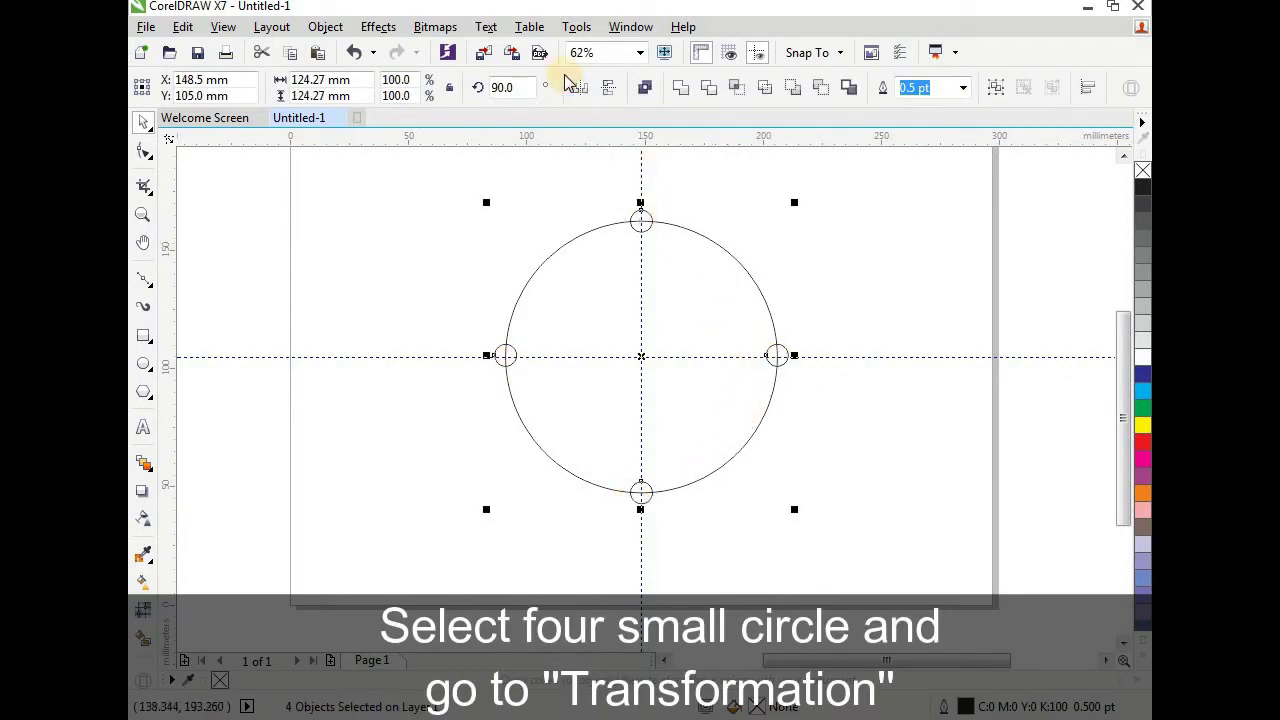
left_click(628, 27)
mouse_move(683, 296)
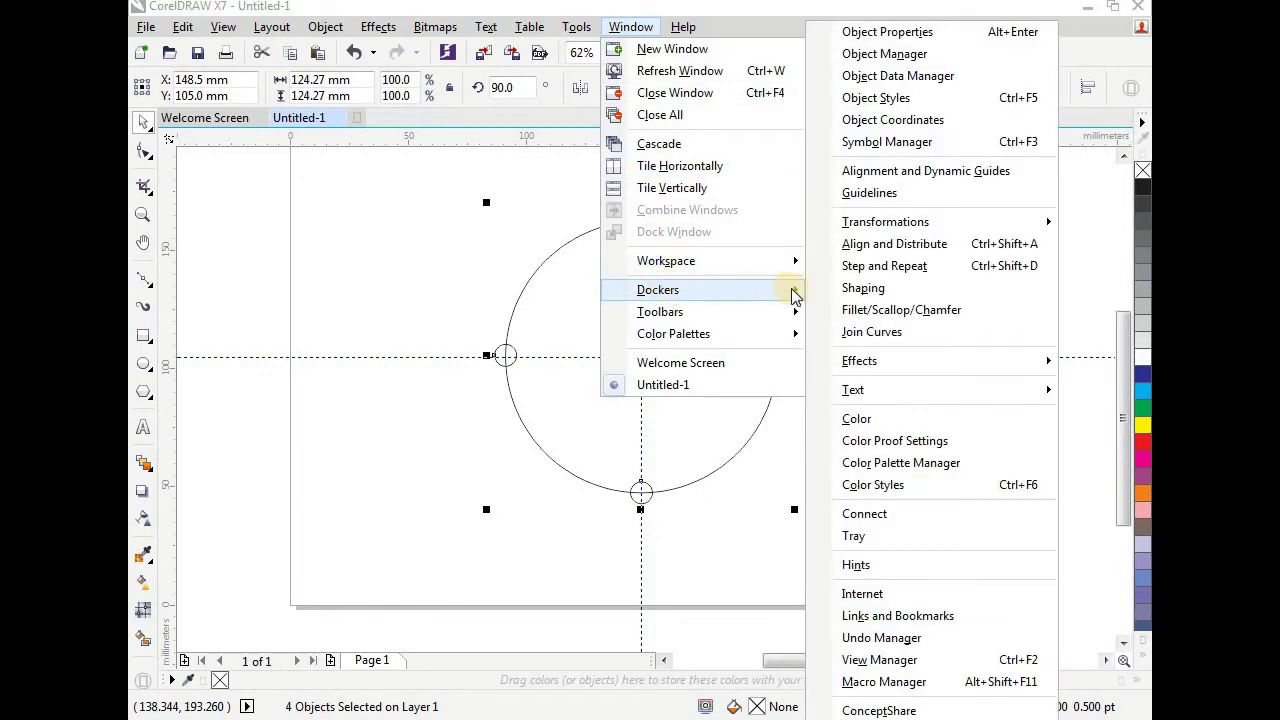
mouse_move(946, 228)
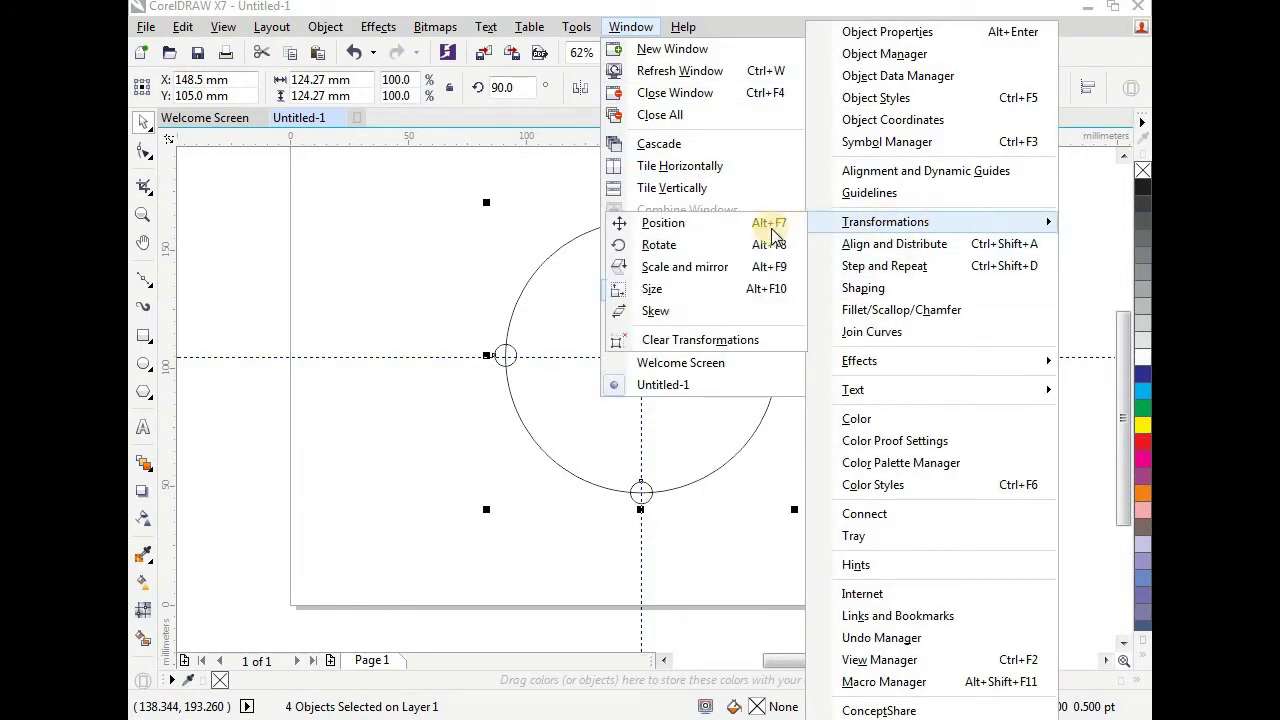
left_click(703, 244)
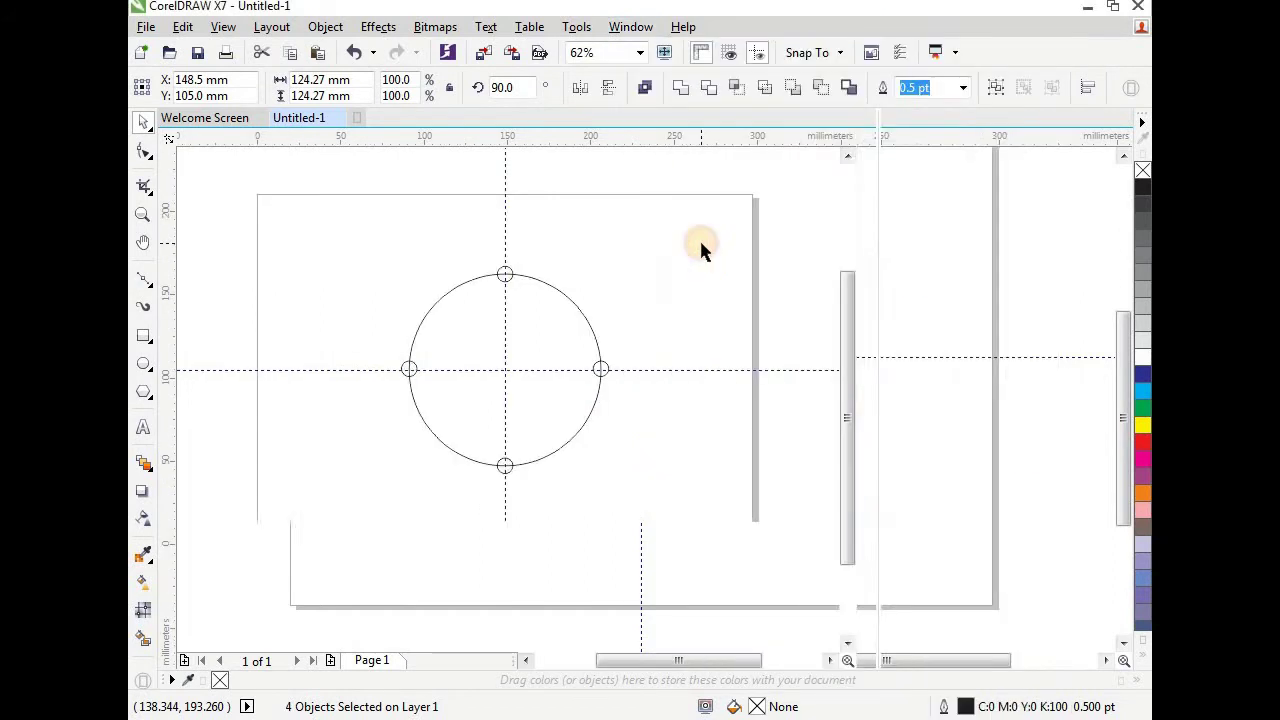
- Reselect all four small circles on the large circle's edge, leaving out the large circle
left_click(734, 246)
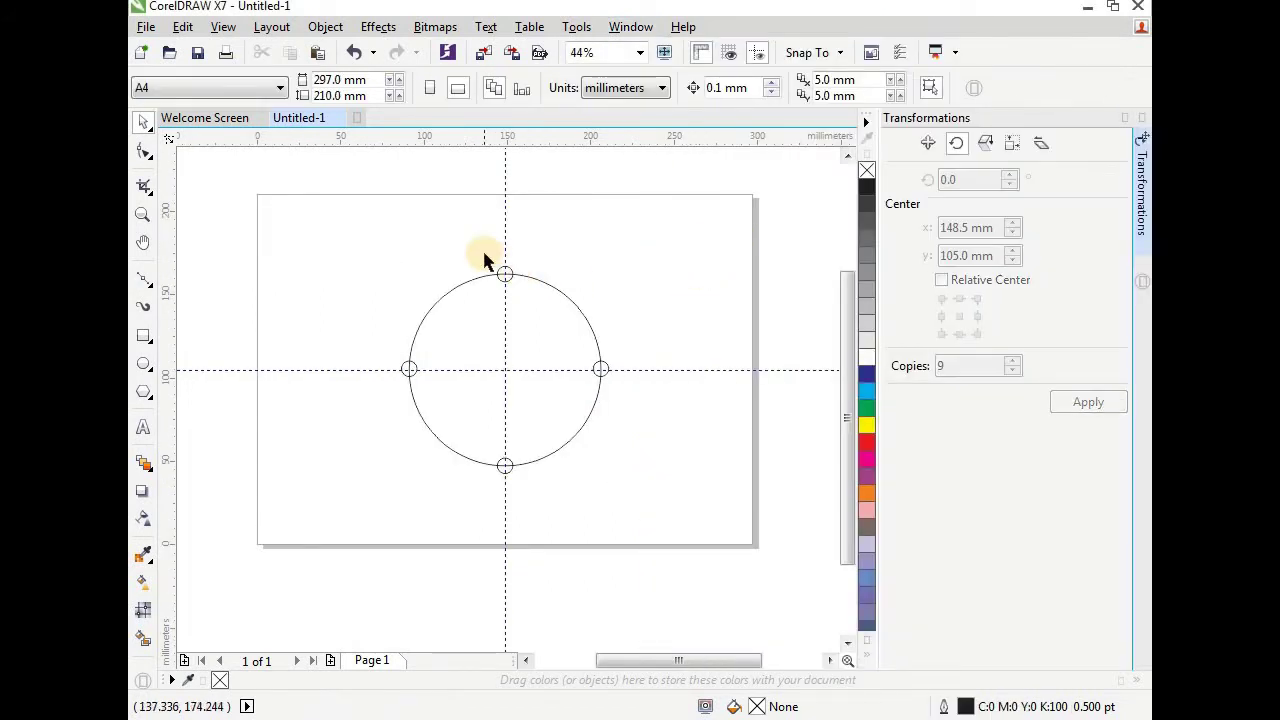
left_click(518, 298)
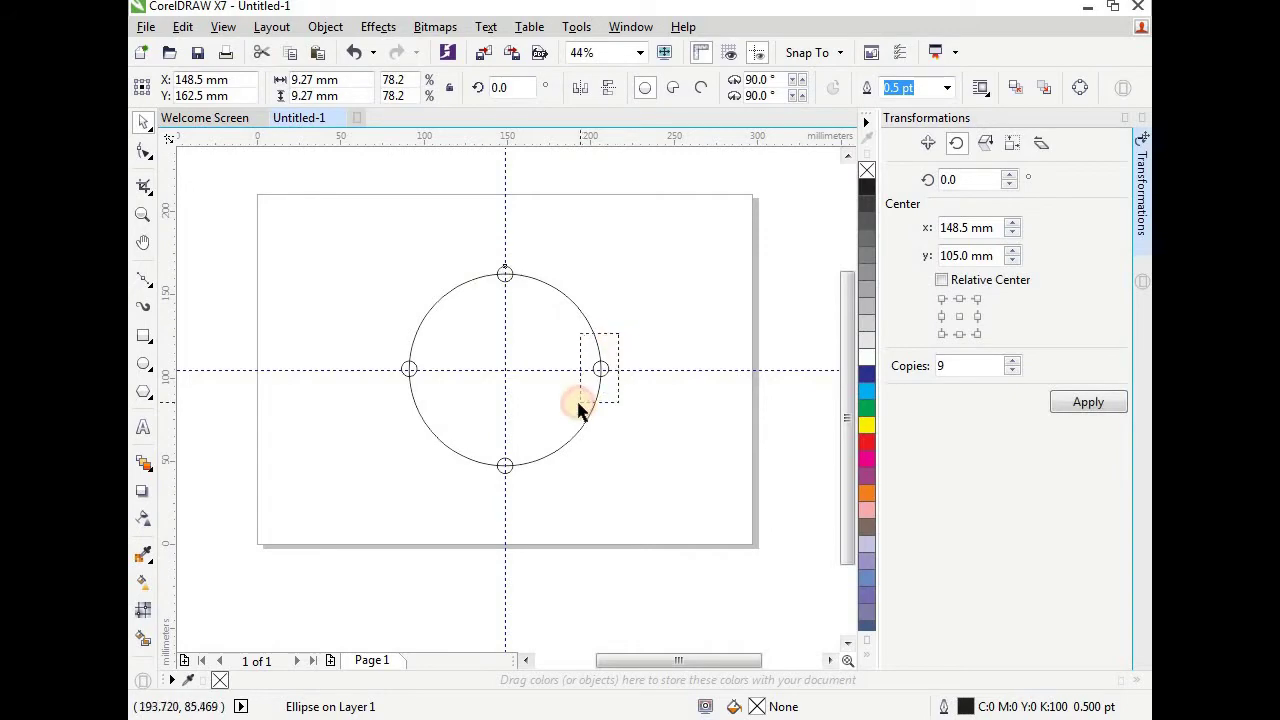
left_click_drag(578, 410, 576, 412)
left_click(498, 464, "shift")
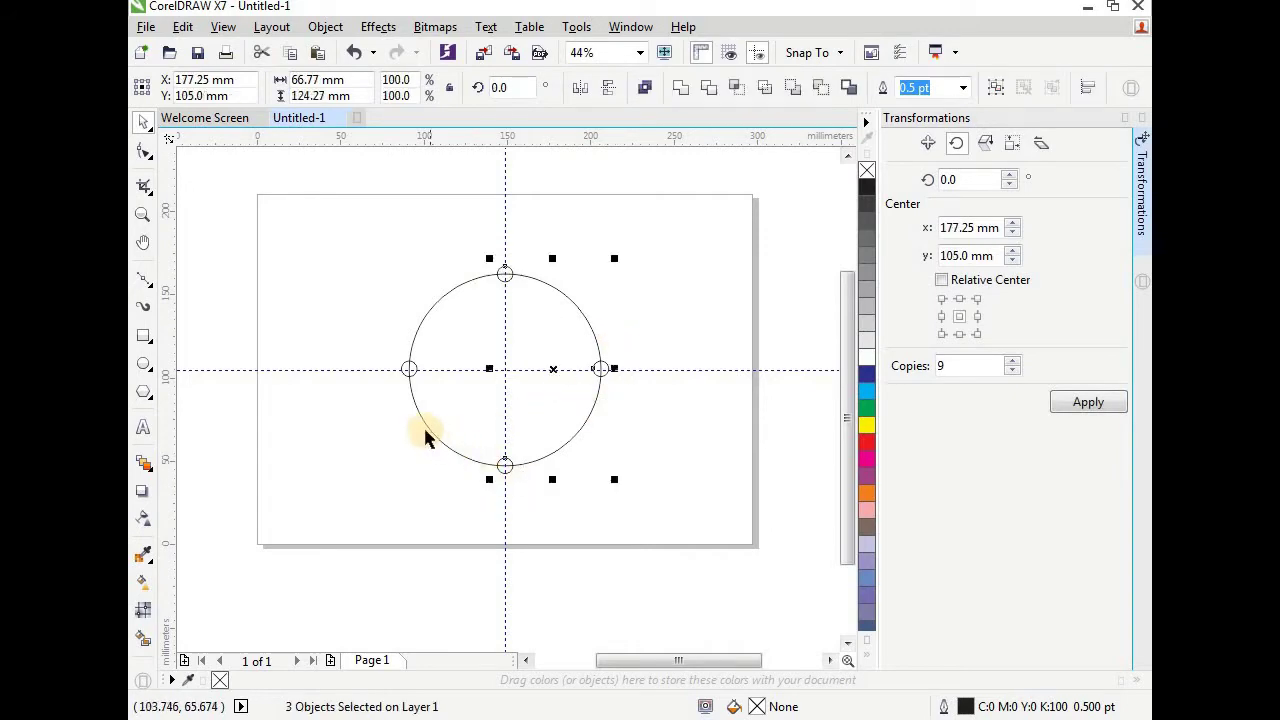
left_click(409, 369, "shift")
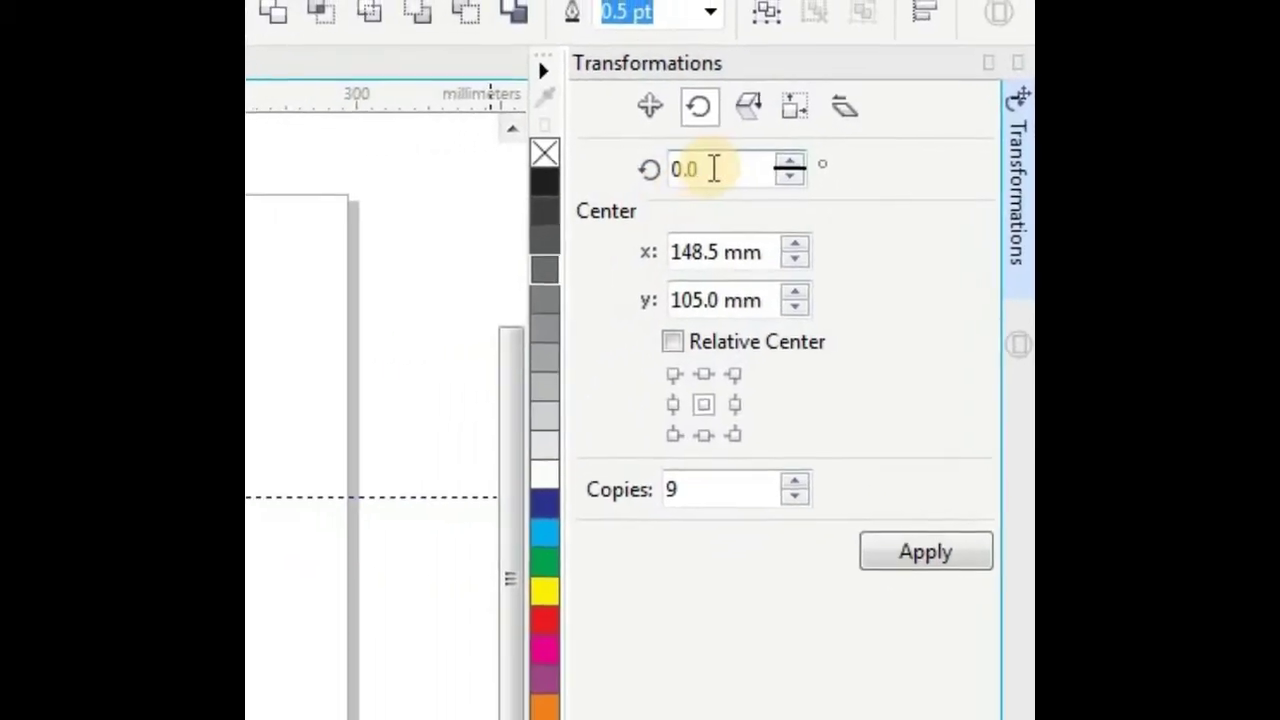
- Rotate the four small circles by 9 degrees about the large circle's centre with 9 copies
double_click(625, 166)
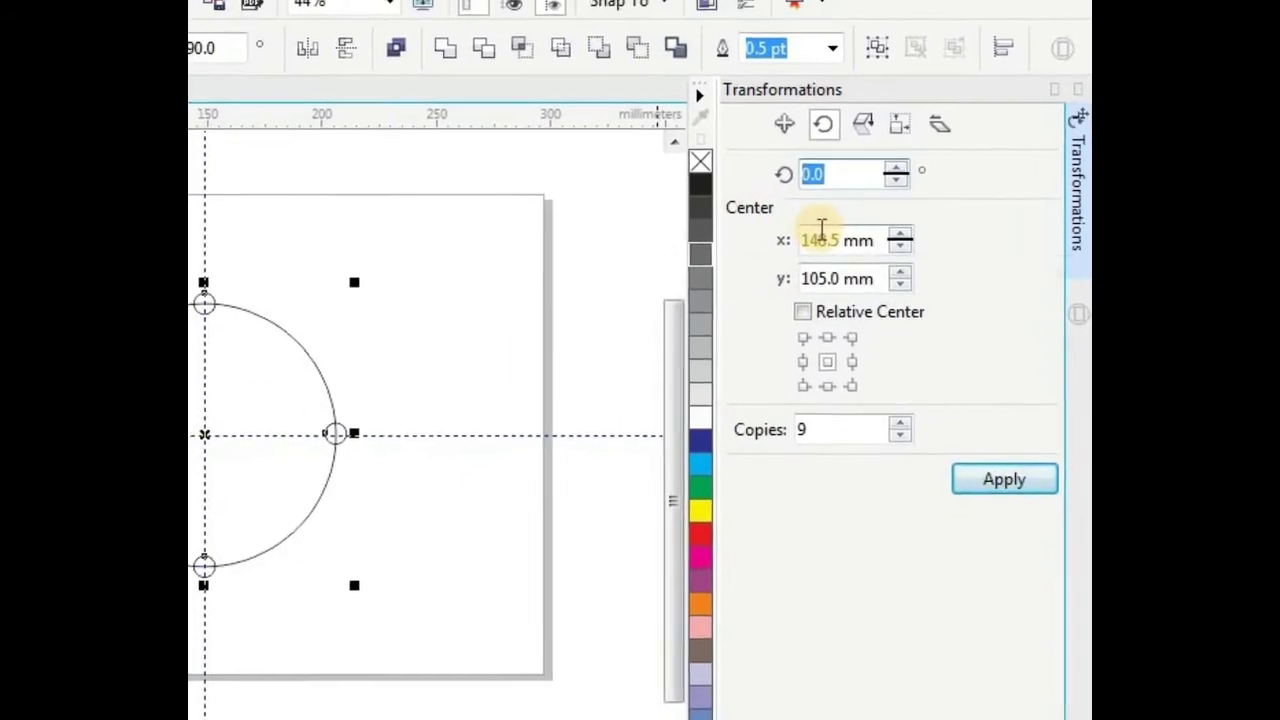
type("9")
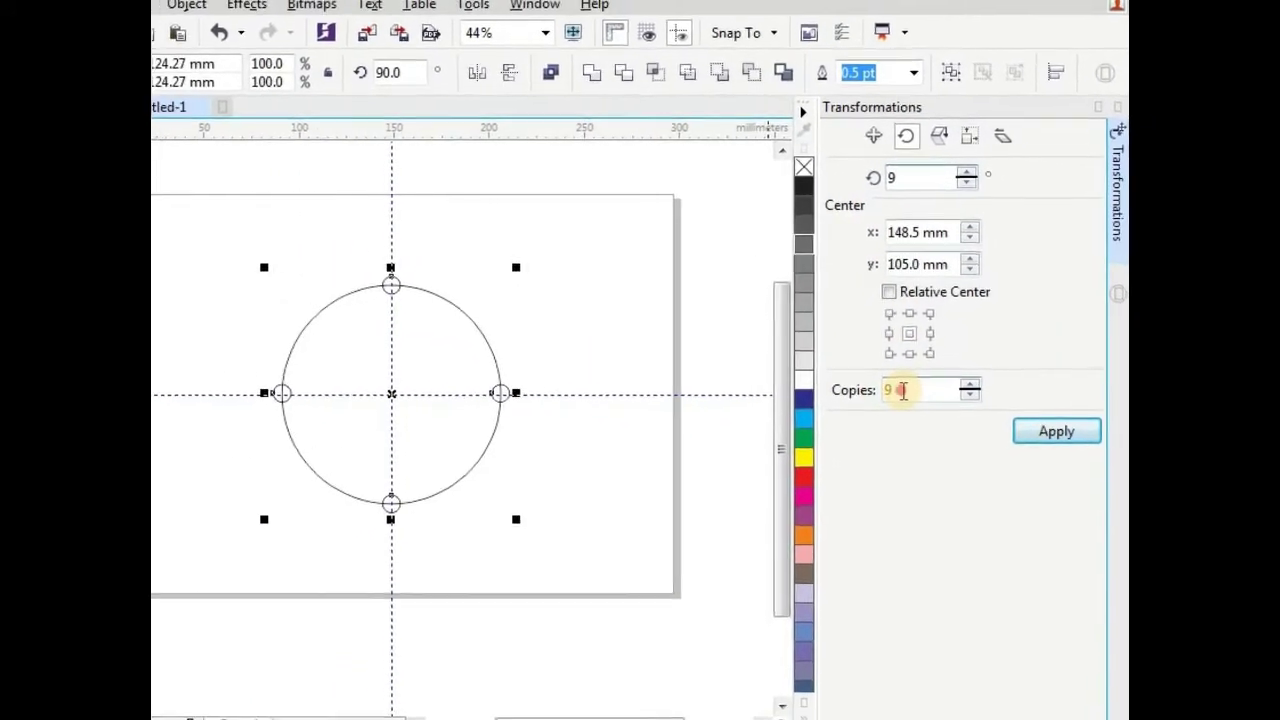
double_click(850, 408)
type("9")
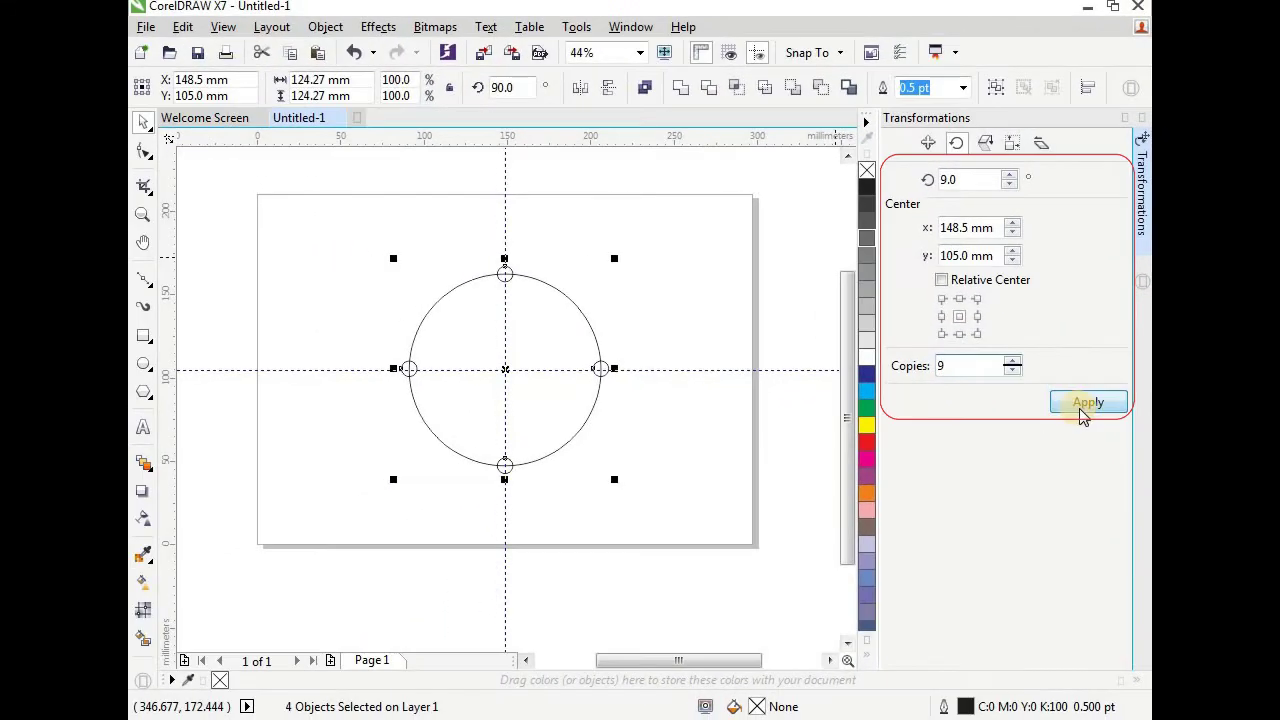
left_click(1086, 404)
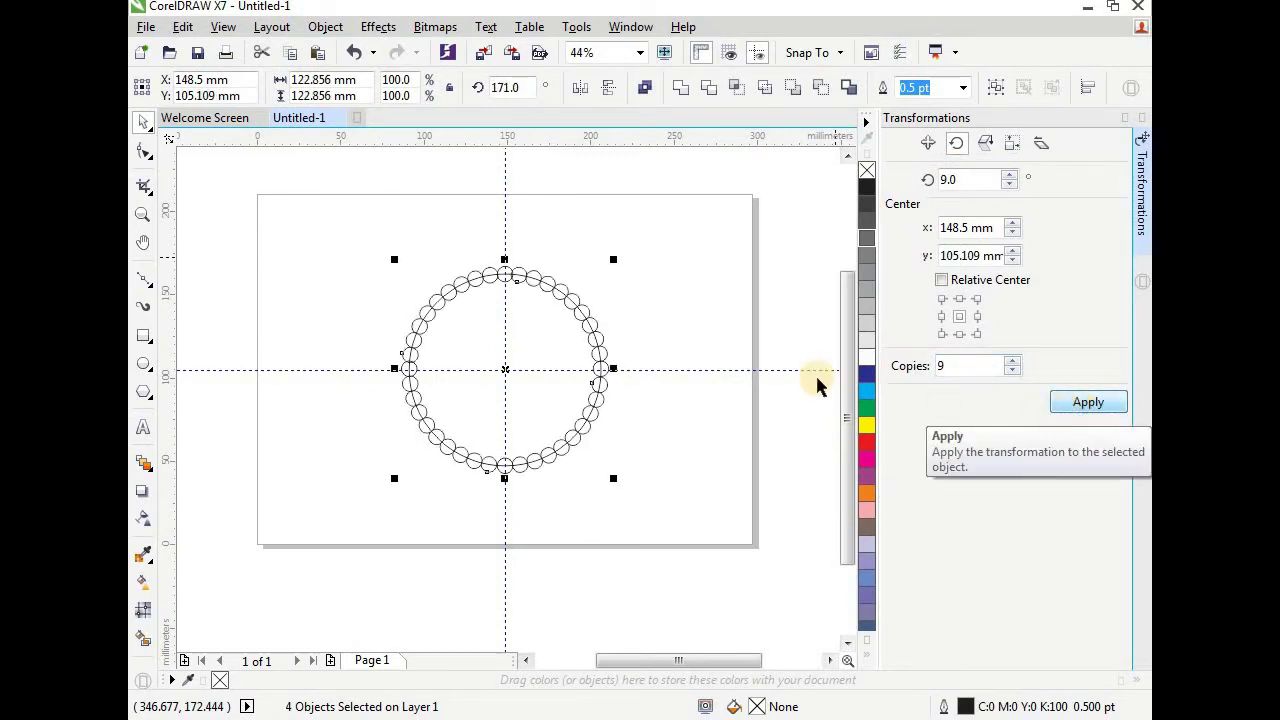
left_click(675, 333)
scroll(514, 277, "up", 3)
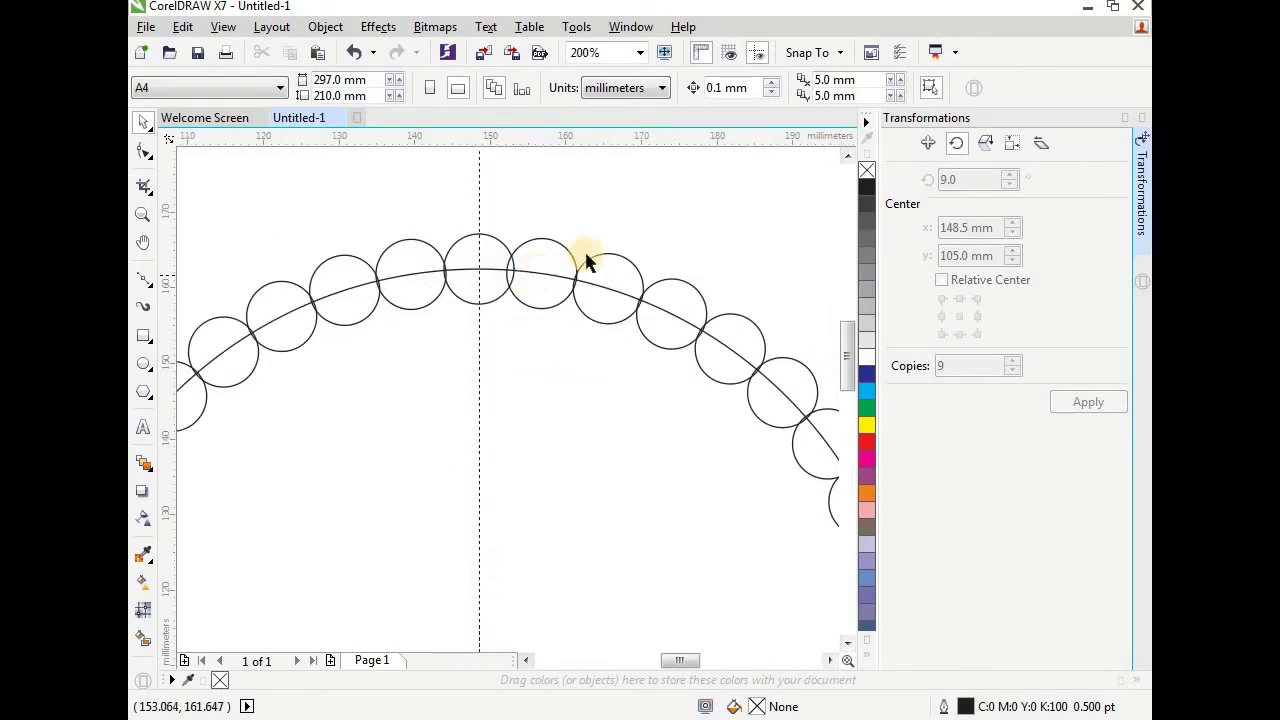
scroll(588, 261, "down", 2)
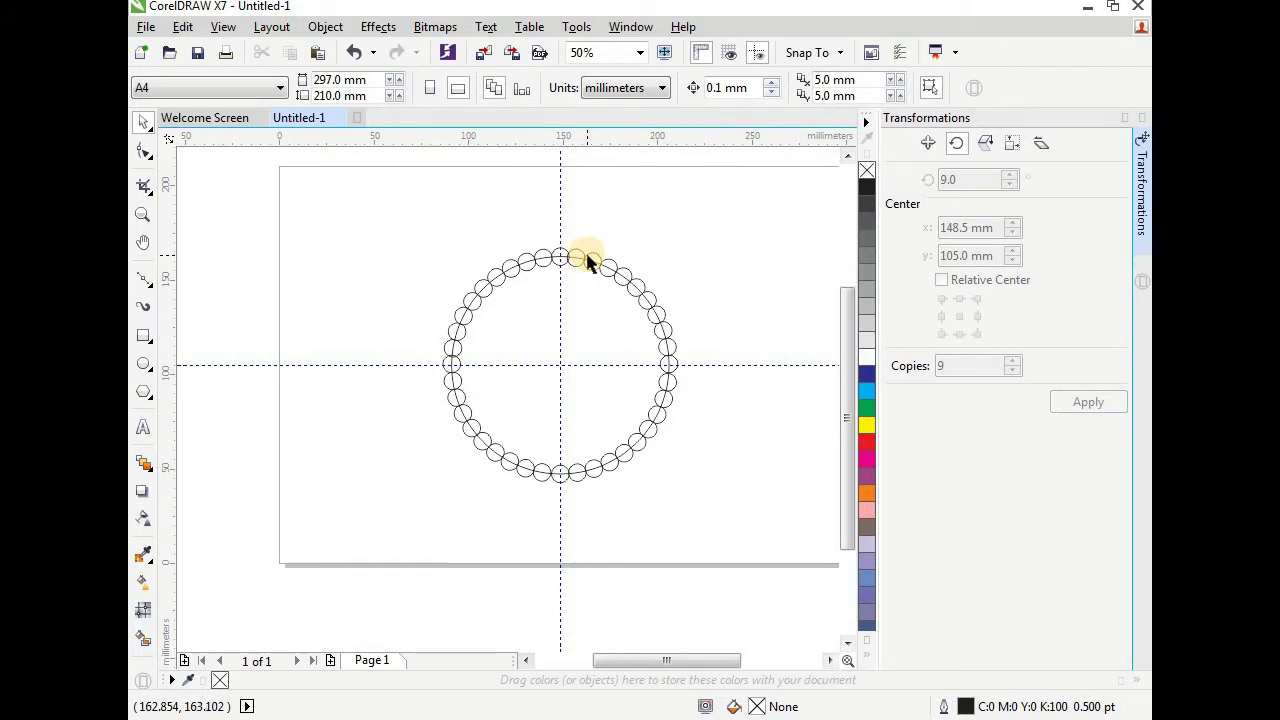
- Weld the large circle and all small circles into one scalloped outline and close the transformation settings
left_click_drag(378, 227, 628, 455)
left_click_drag(703, 512, 703, 512)
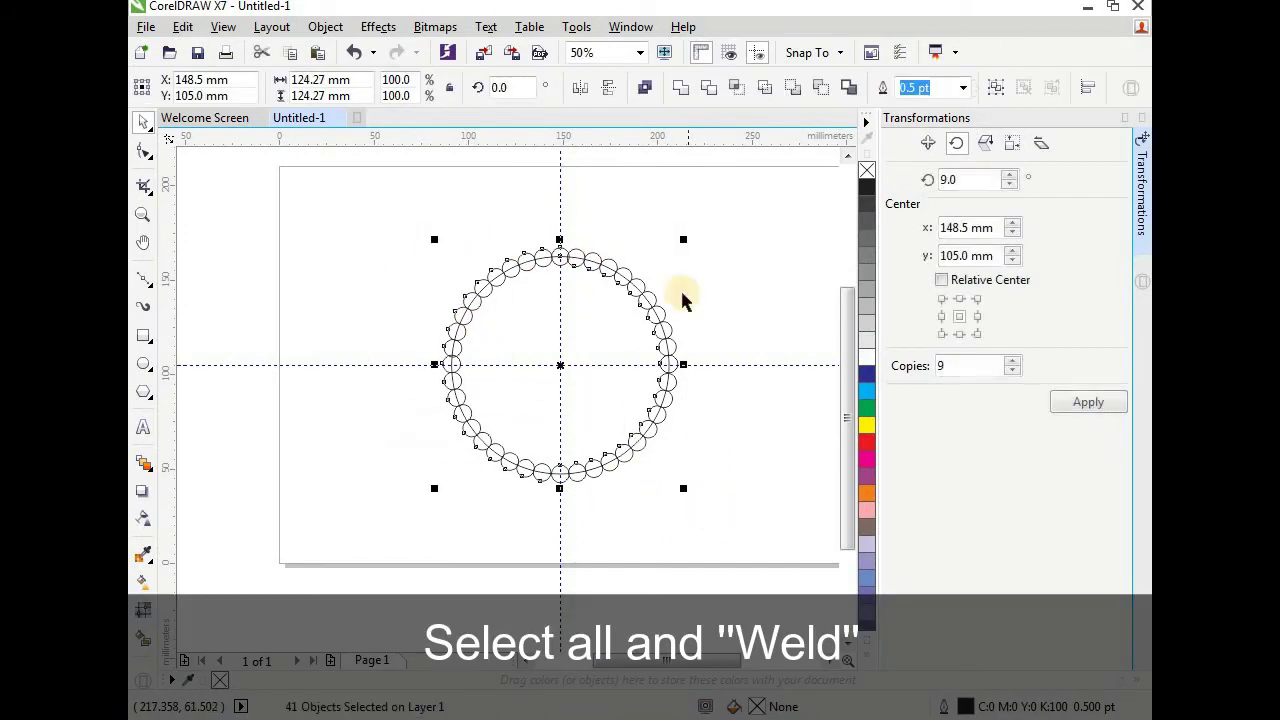
left_click(686, 87)
left_click(588, 252)
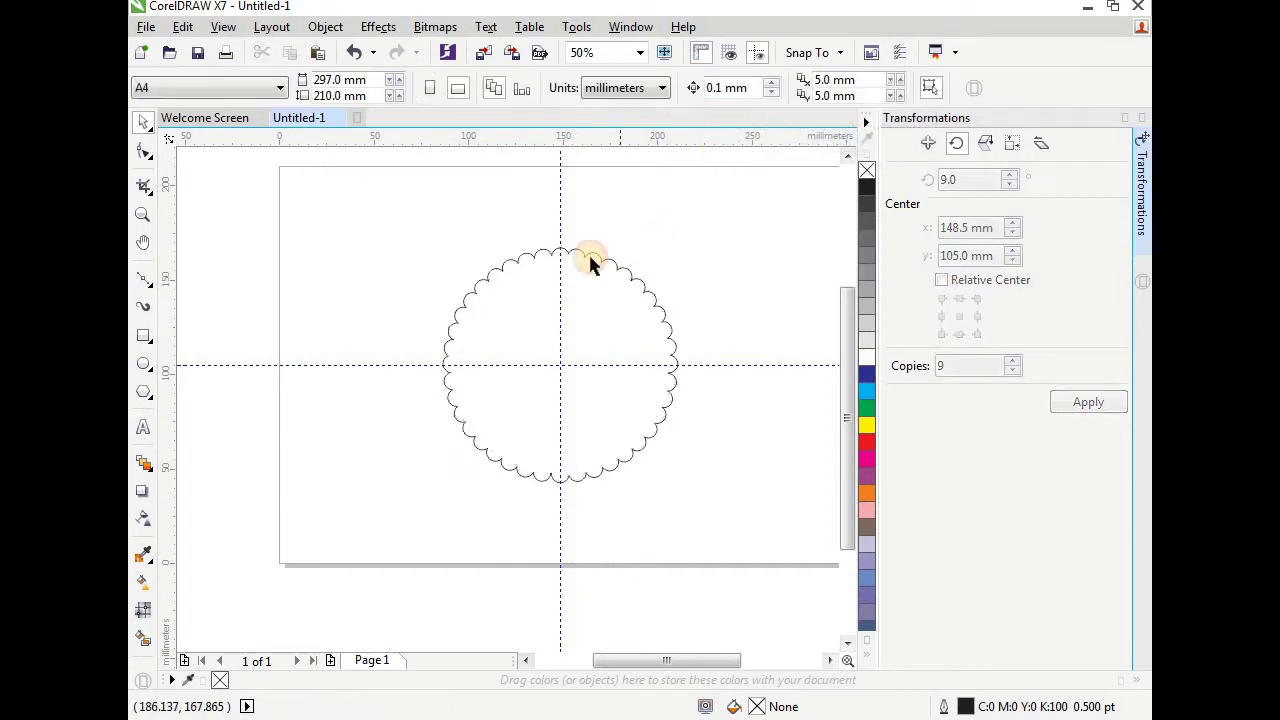
scroll(594, 255, "up", 2)
scroll(632, 215, "down", 2)
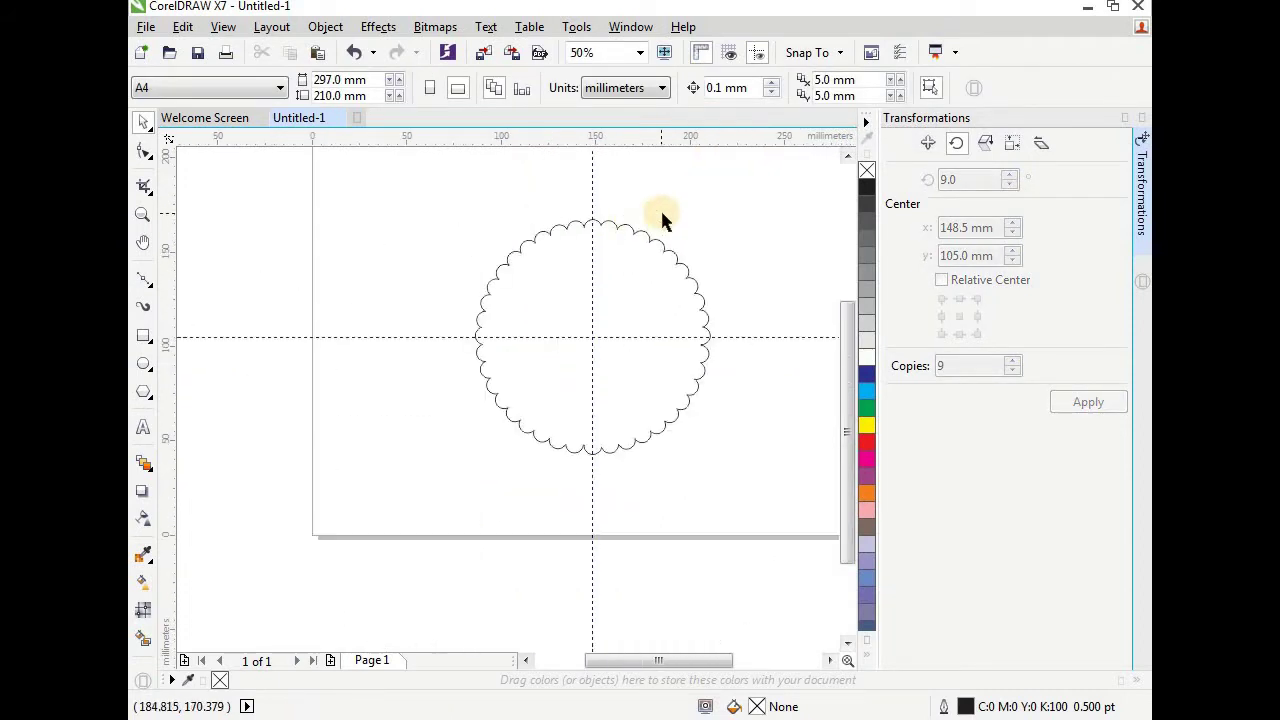
left_click(983, 270)
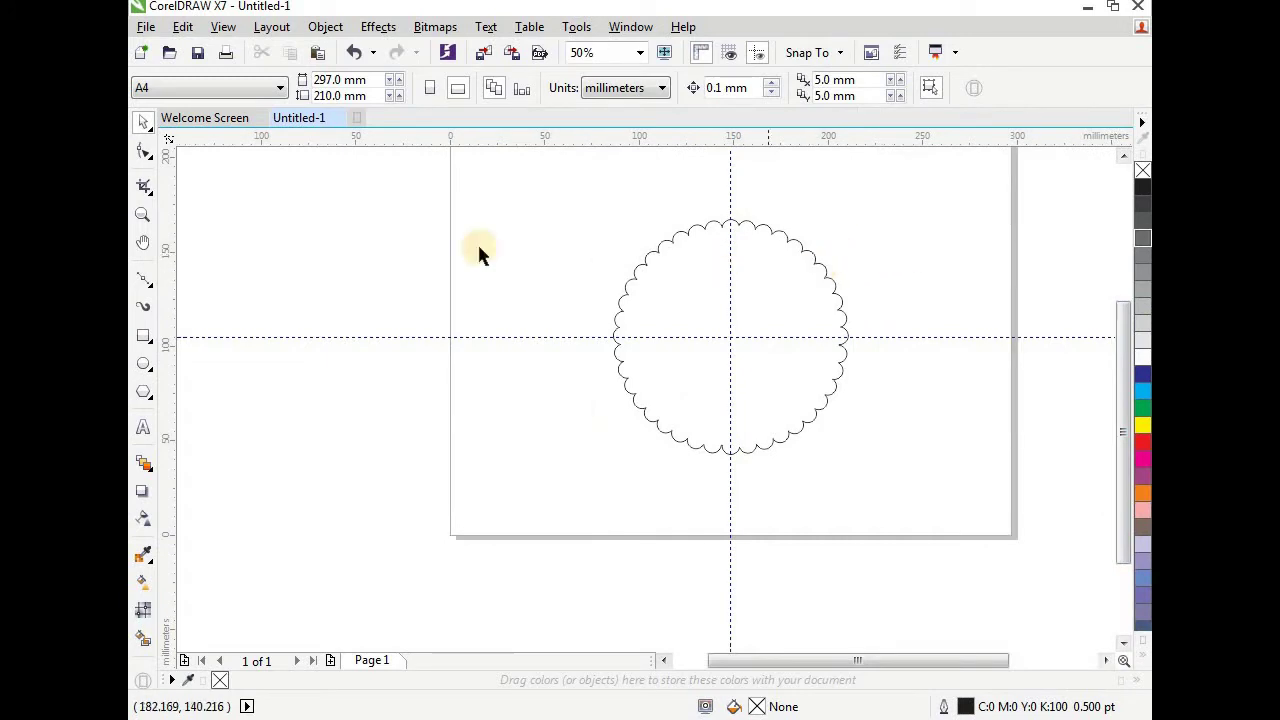
- Draw a circle about 78 mm across beside the scalloped shape and set its width and height to 110 mm
left_click(143, 364)
left_click_drag(447, 216, 567, 362)
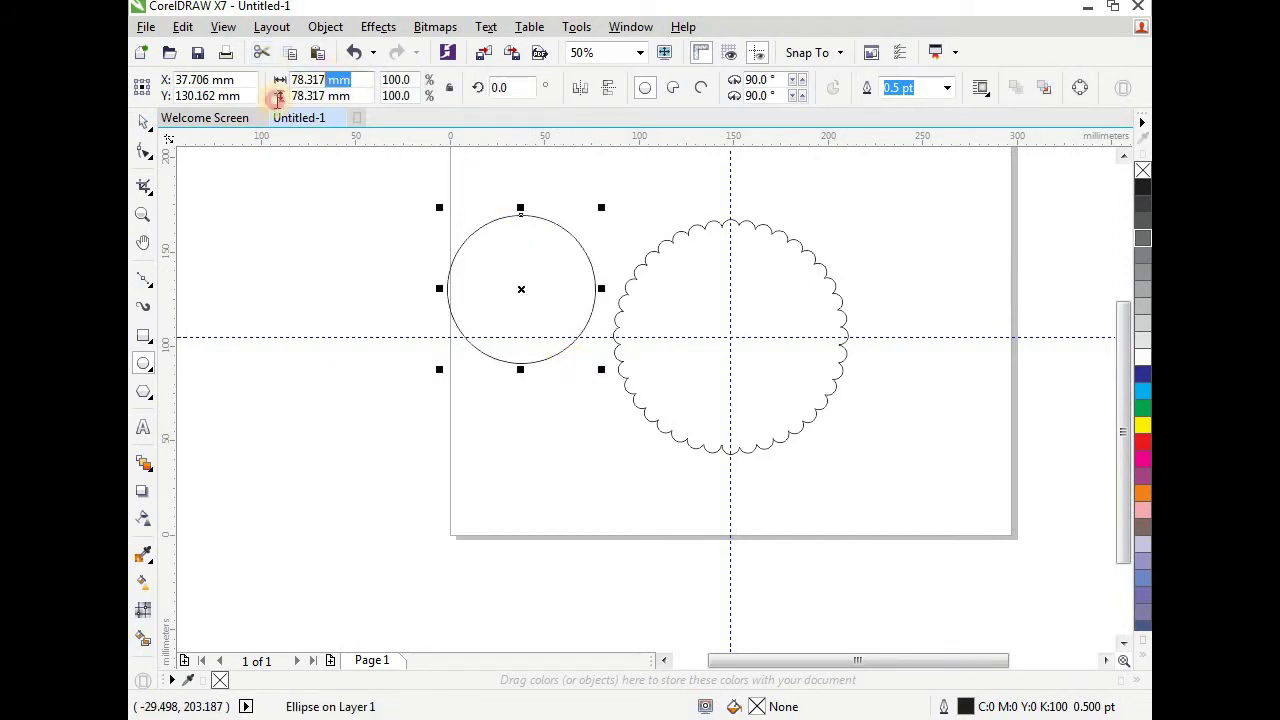
left_click_drag(277, 97, 280, 95)
type("110")
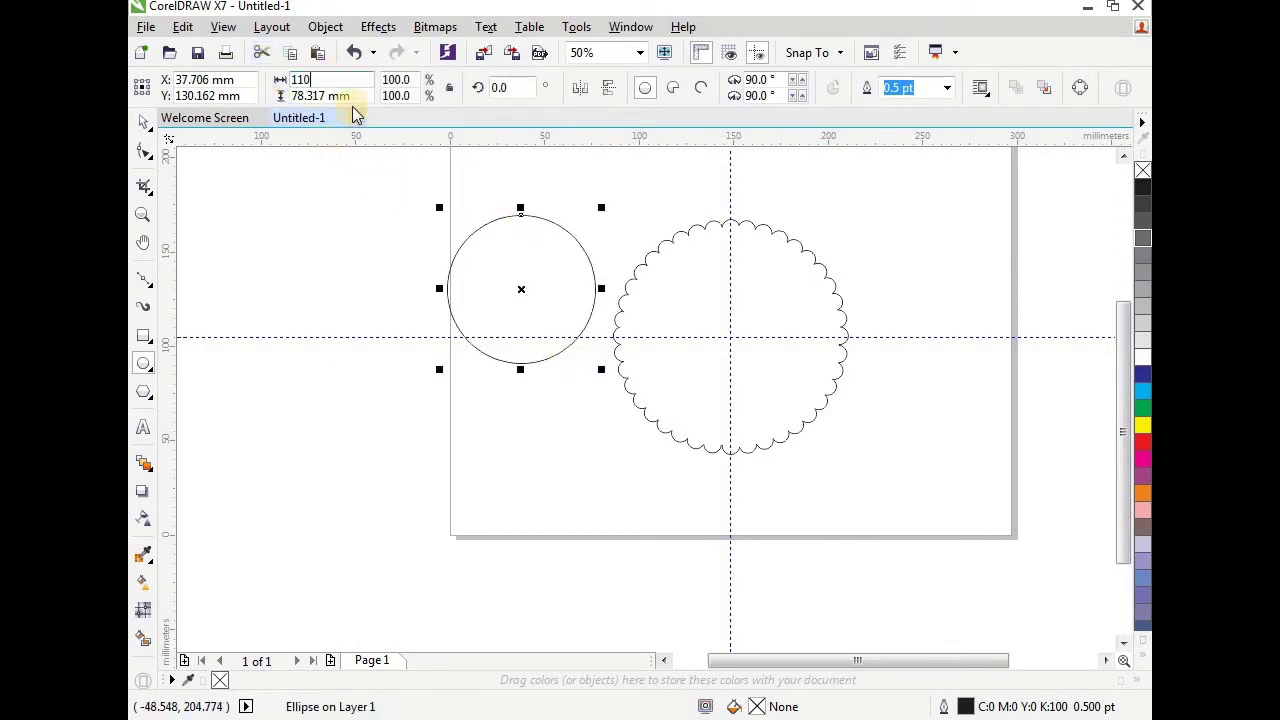
key("Tab")
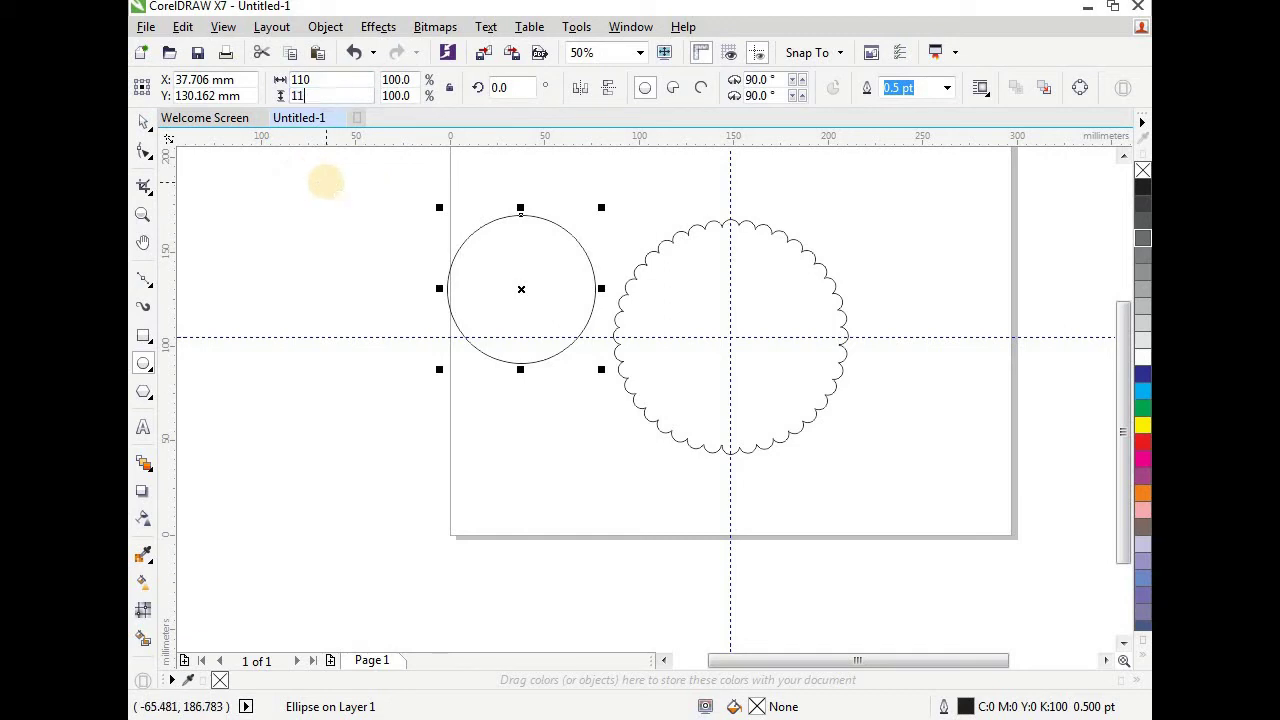
key("Return")
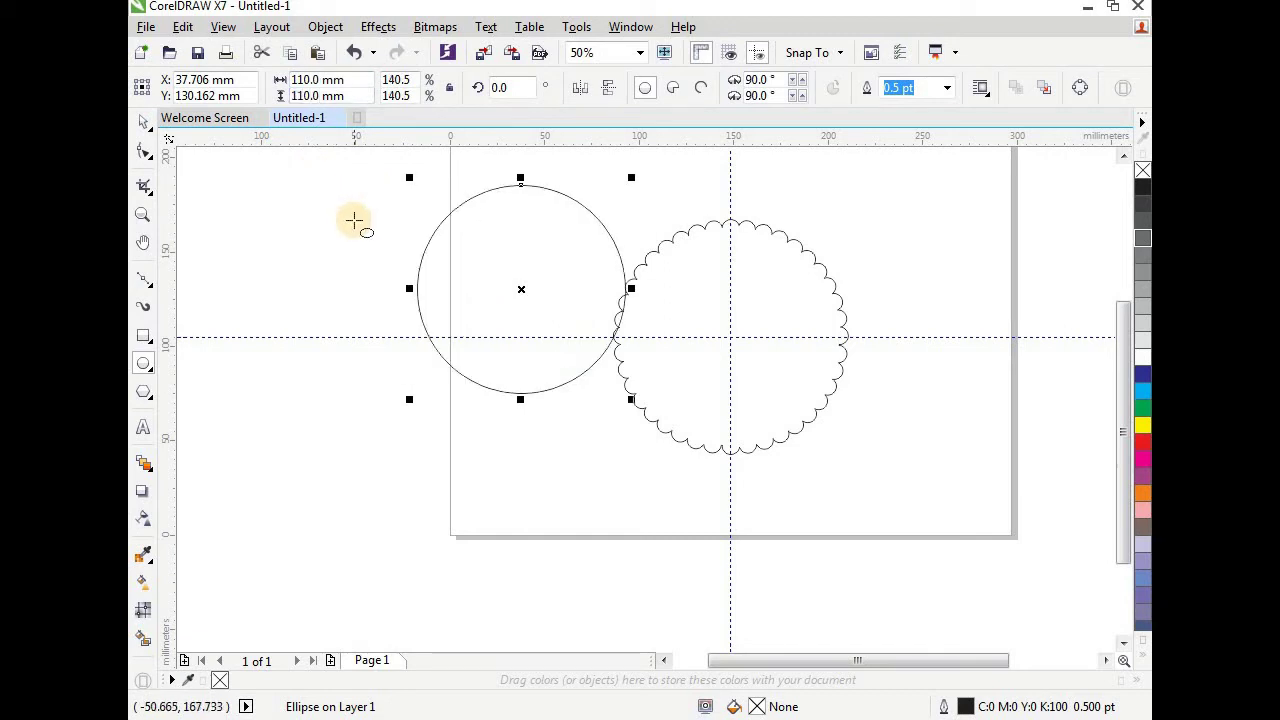
- Centre the 110 mm circle on the guideline intersection and trim the scalloped shape with it
left_click_drag(500, 294, 731, 337)
scroll(703, 343, "down", 1)
scroll(631, 306, "up", 1)
left_click_drag(533, 198, 837, 471)
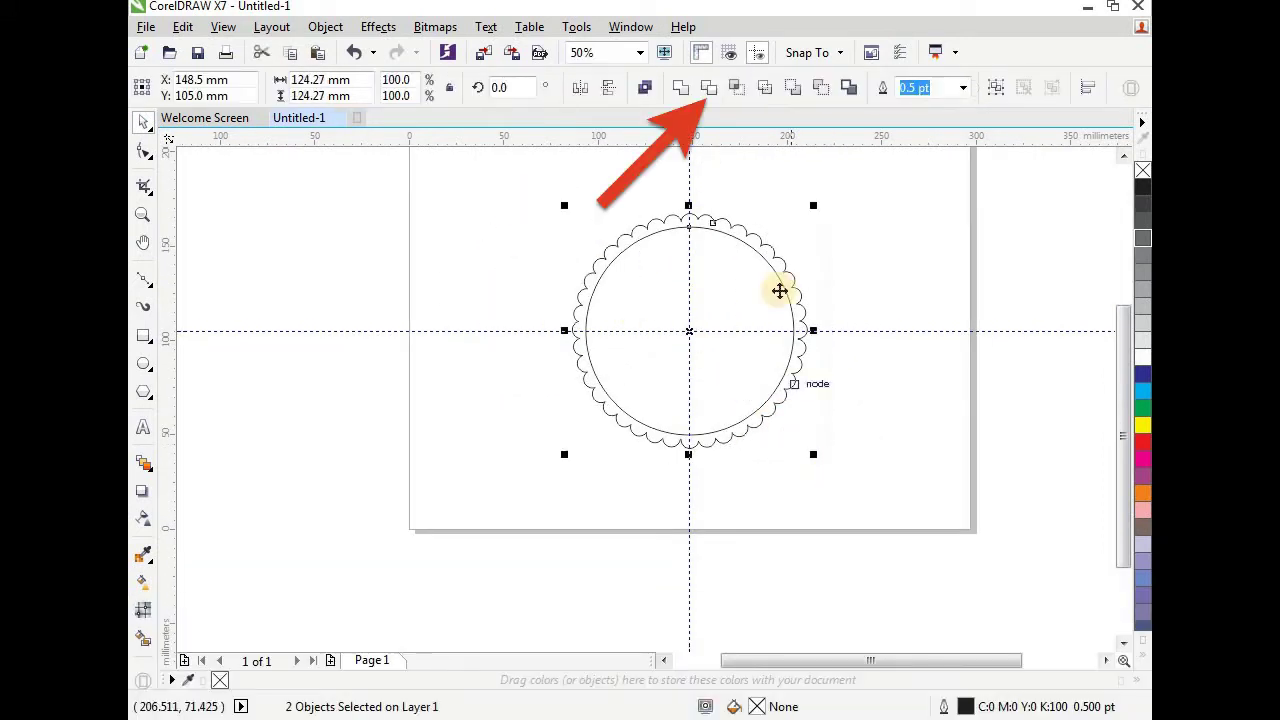
left_click(714, 96)
left_click(817, 330)
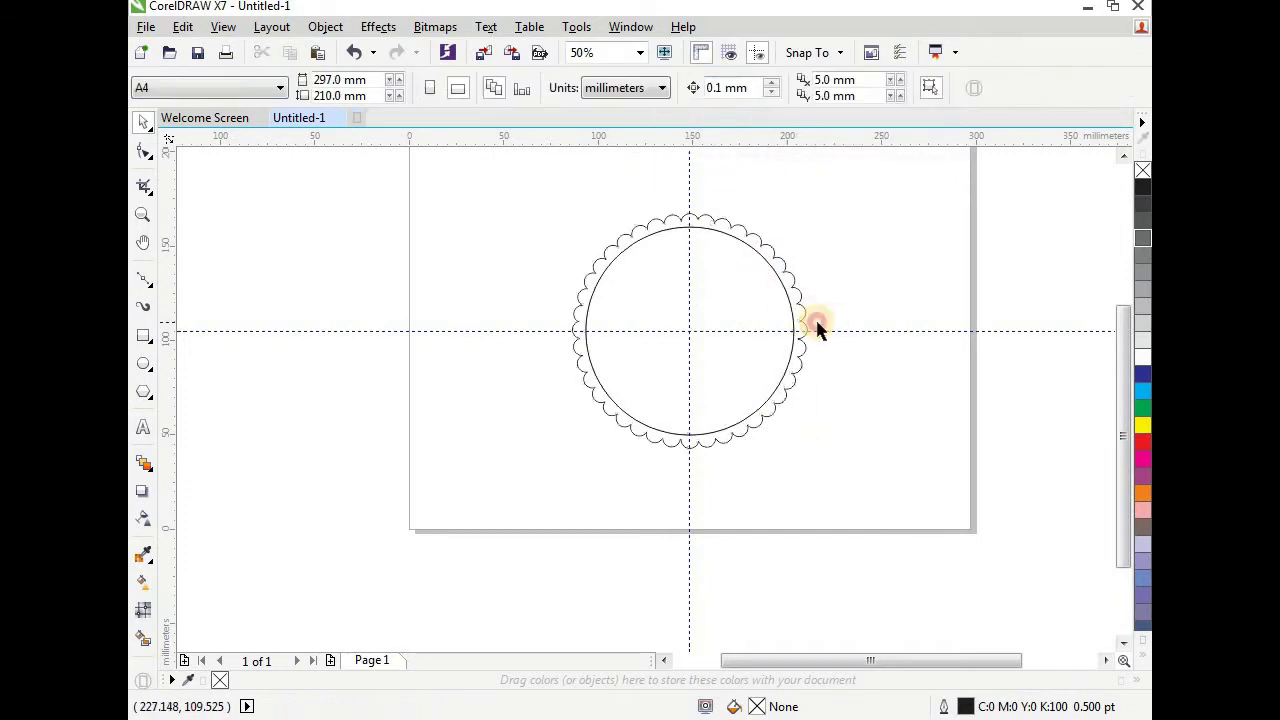
- Move the 110 mm trimming circle out of the scalloped ring and place it overlapping the ring's right side
left_click_drag(650, 302, 349, 320)
scroll(523, 330, "right", 3)
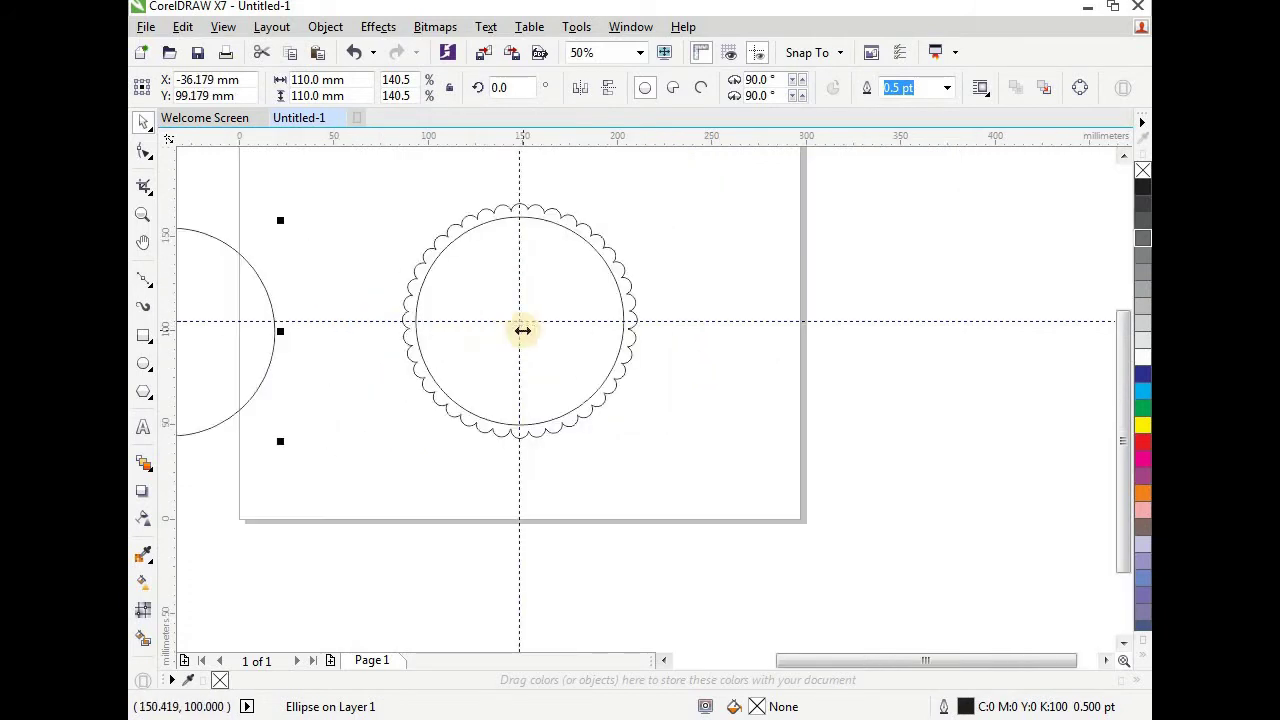
left_click_drag(270, 337, 733, 381)
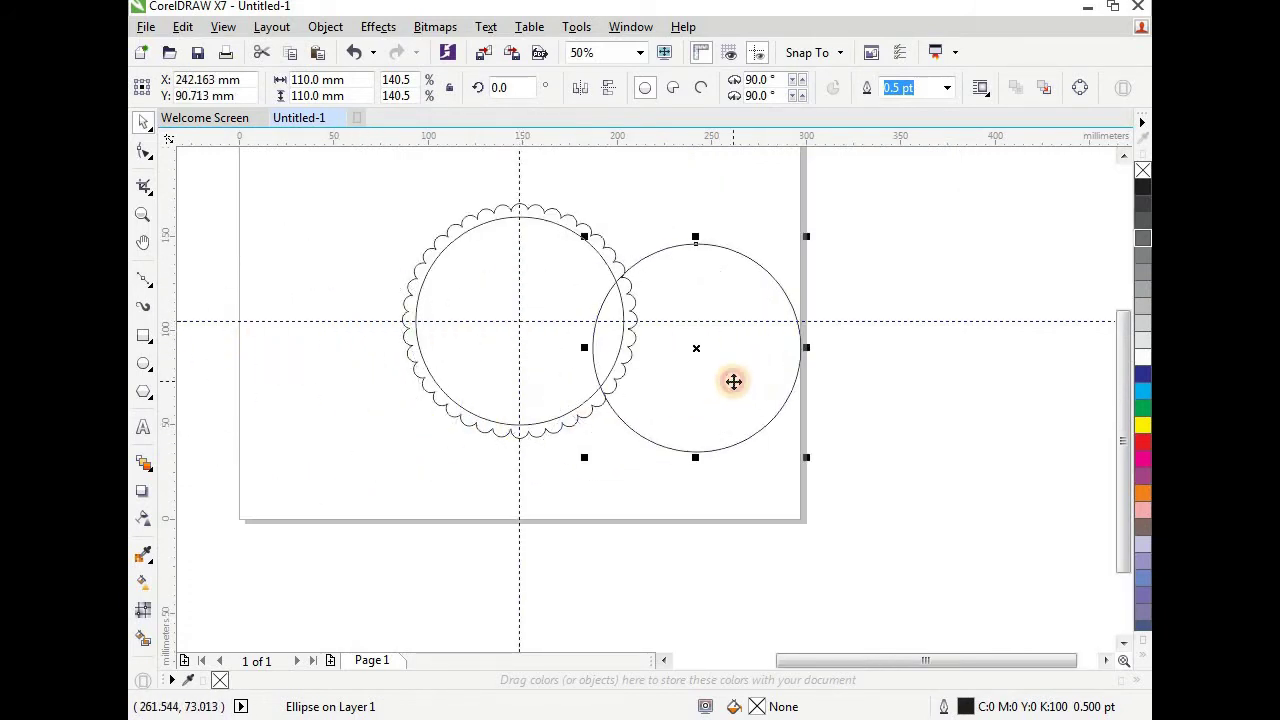
- Set the moved circle's width and height to 98 mm and centre it on the guideline intersection
left_click(318, 80)
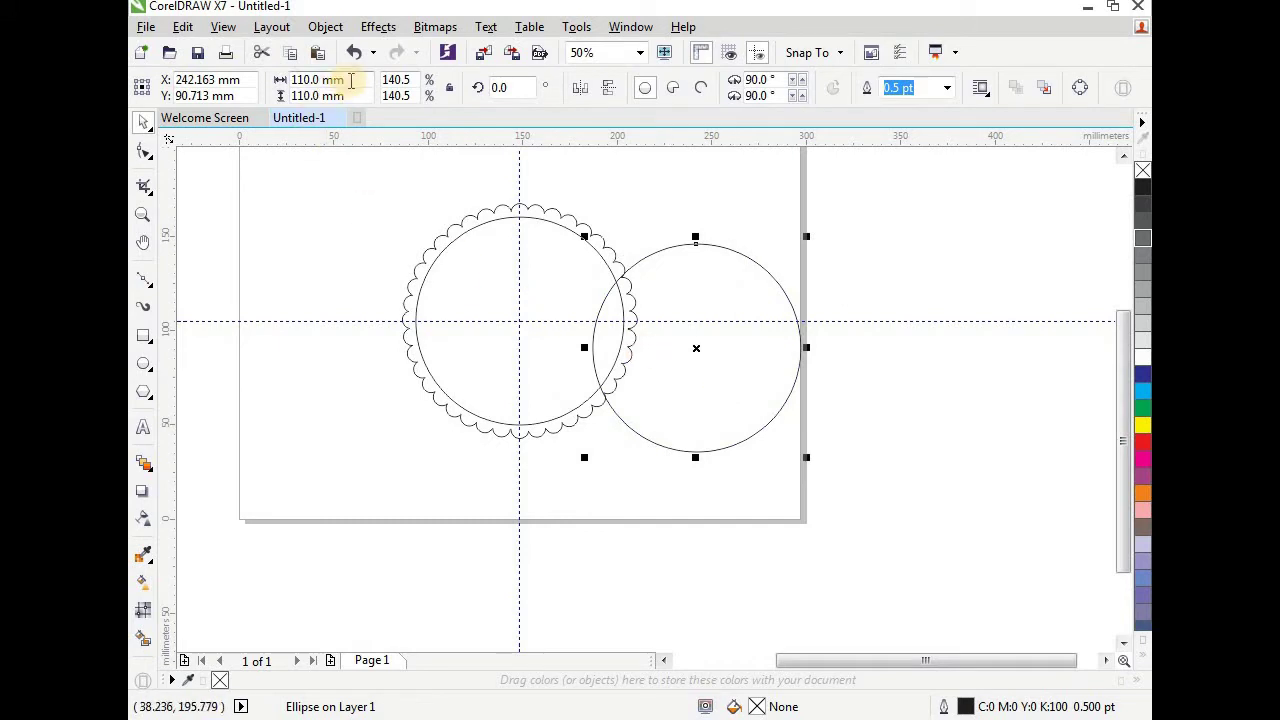
type("98")
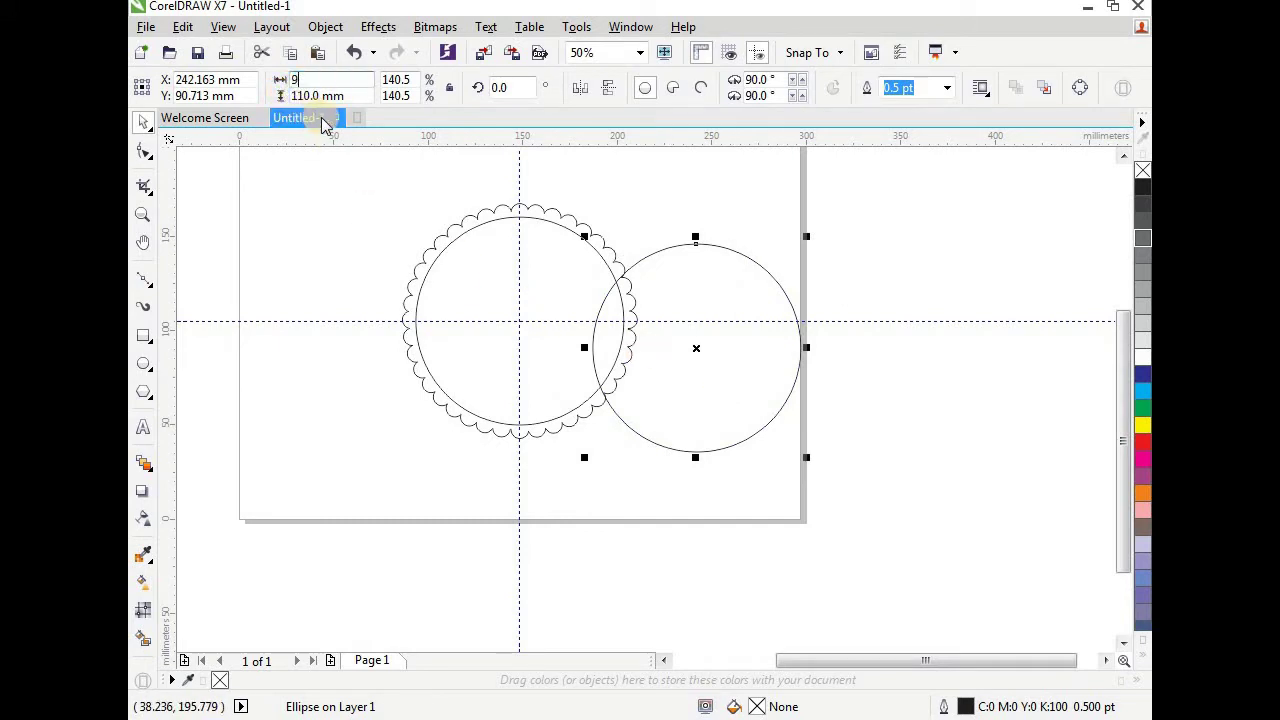
left_click(318, 95)
type("9")
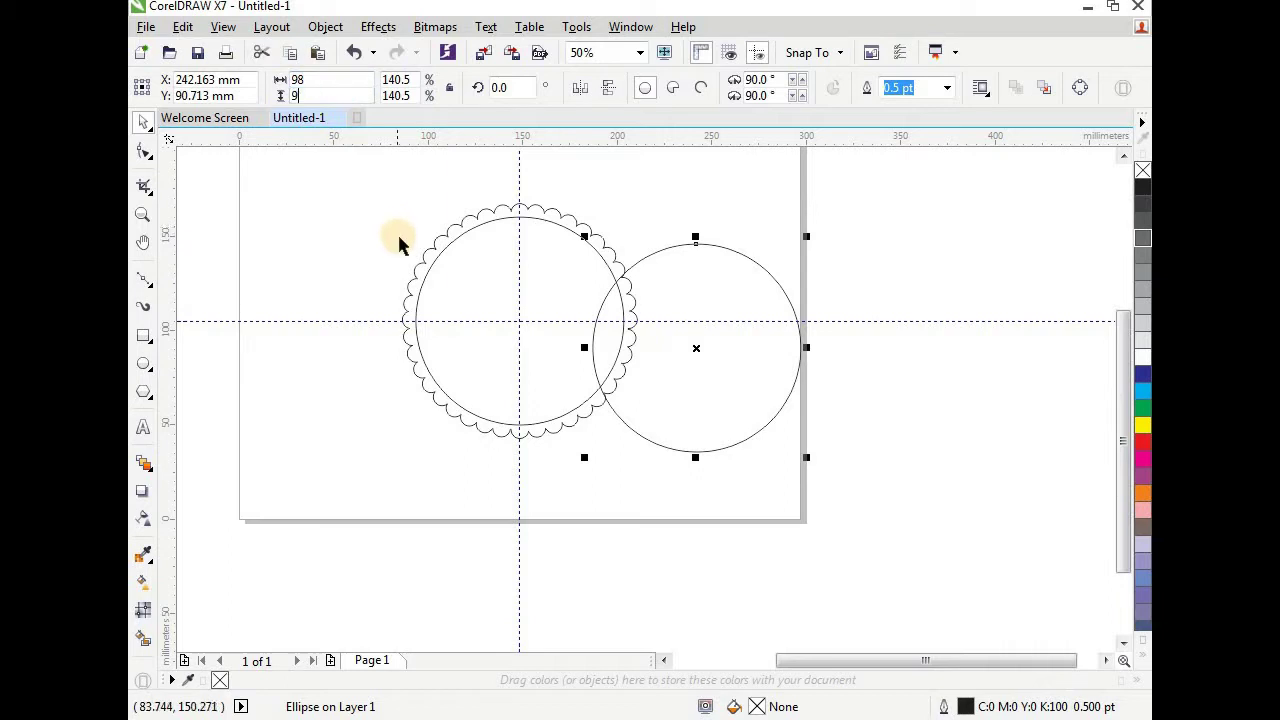
type("8")
key("Return")
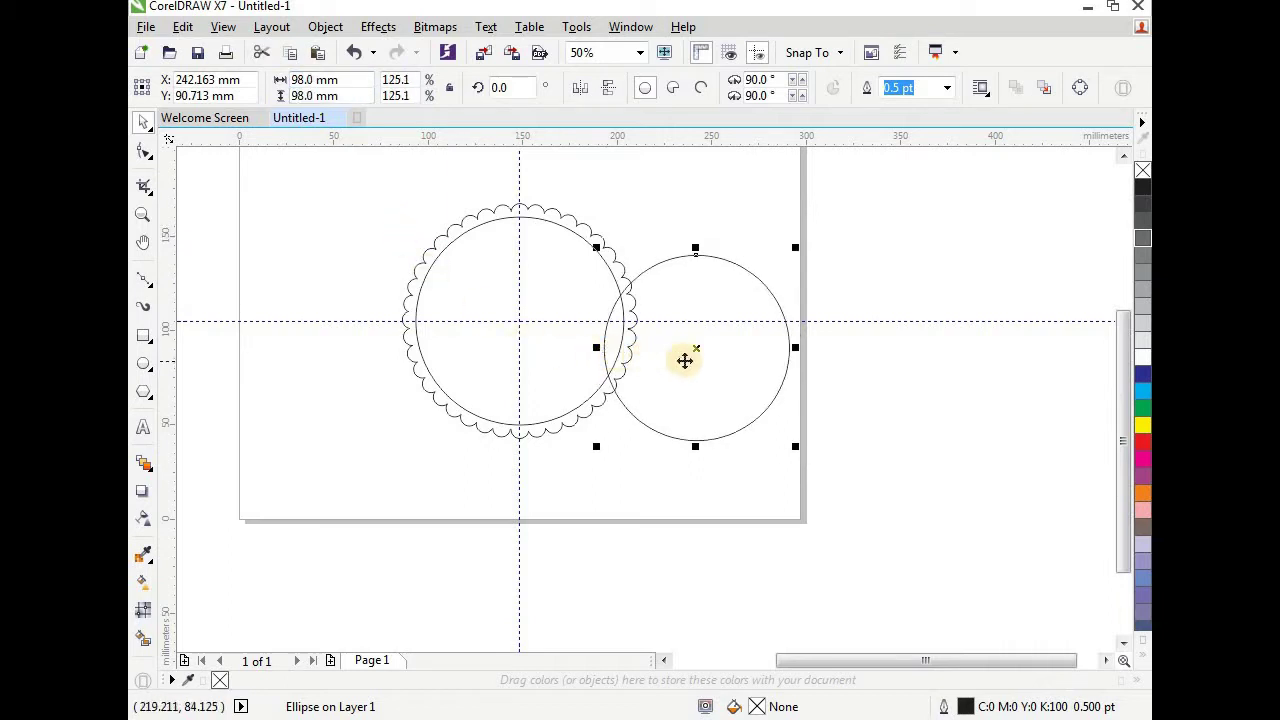
left_click_drag(657, 349, 521, 323)
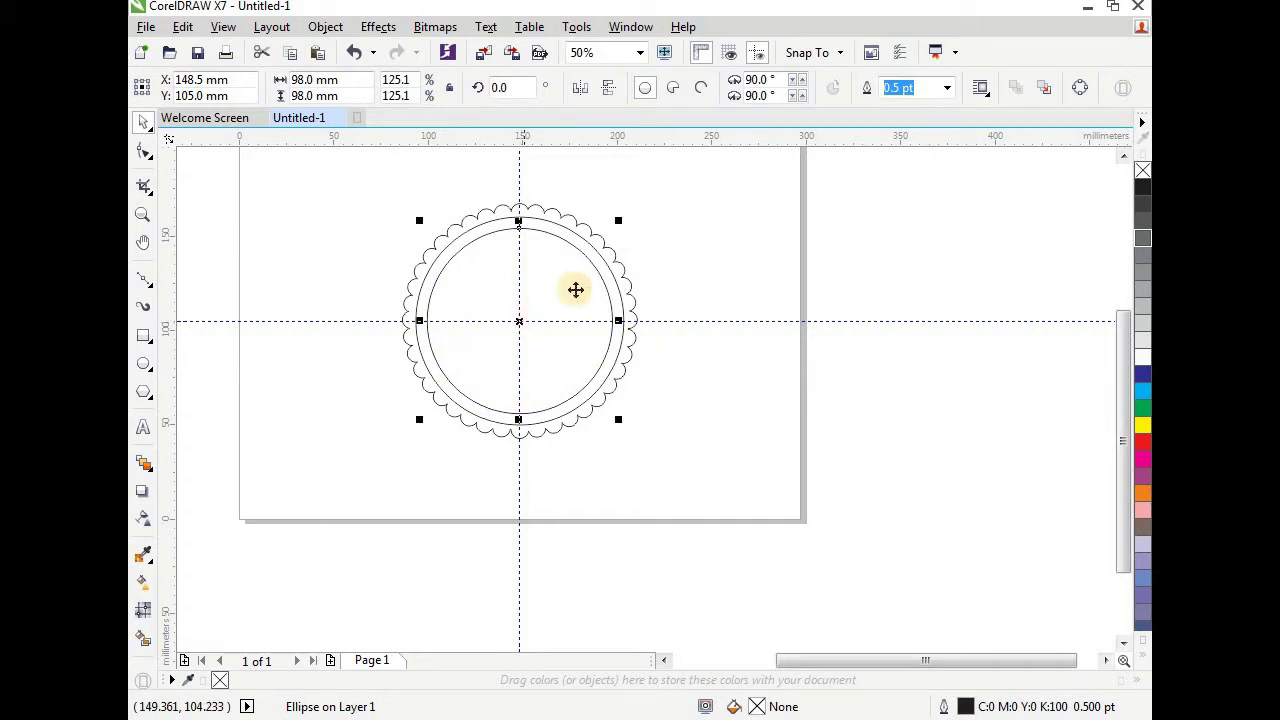
- Duplicate the 98 mm circle and move the copy to the right side of the scalloped ring
left_click(184, 27)
left_click(230, 260)
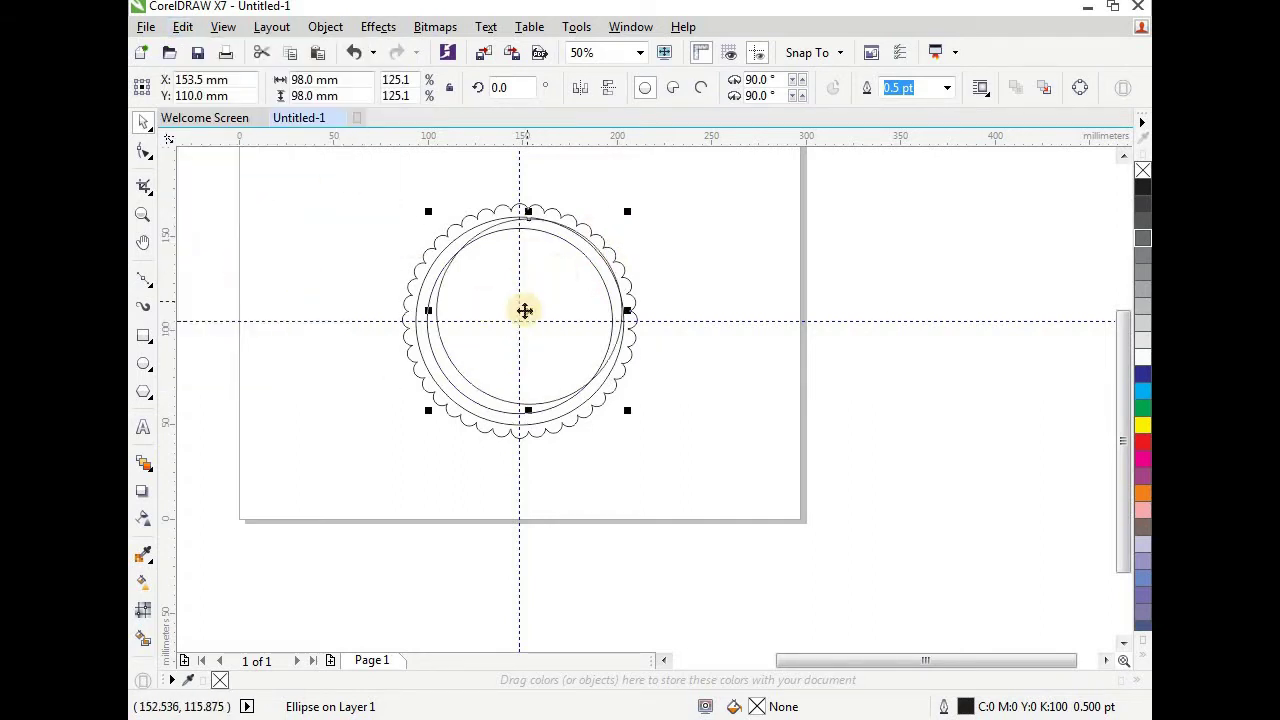
left_click_drag(524, 311, 669, 322)
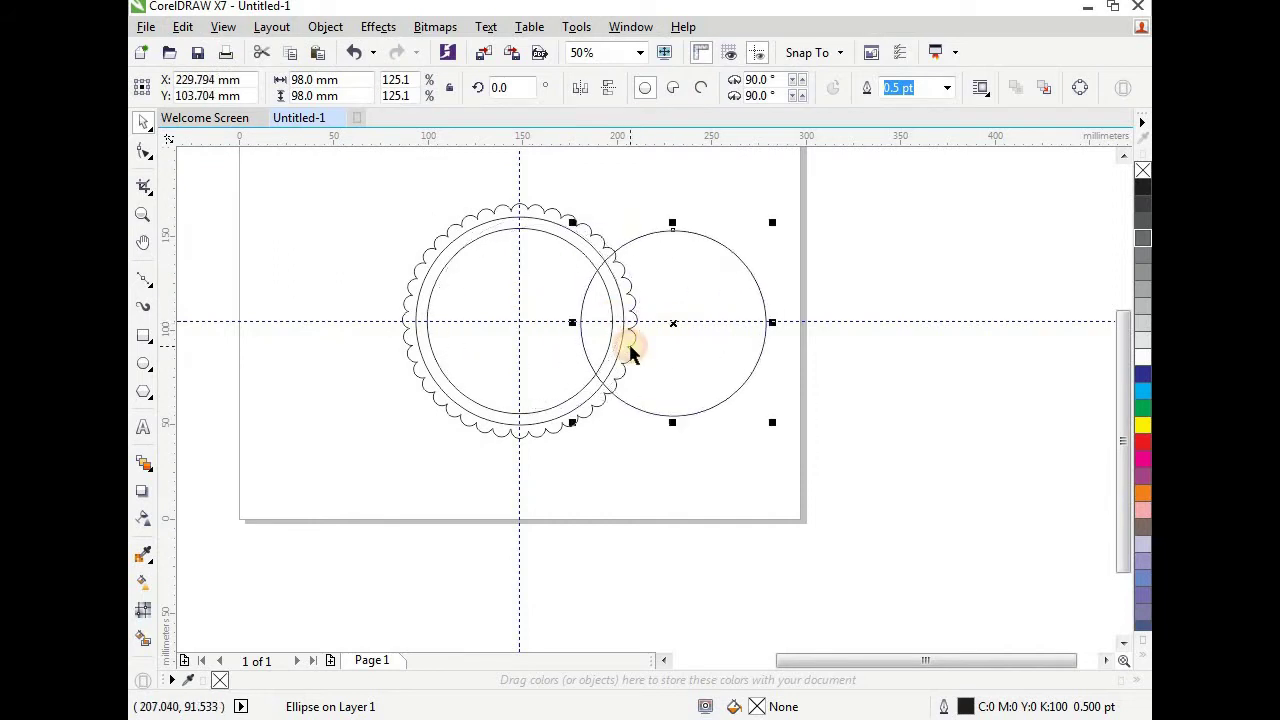
- Set the duplicated circle's width and height to 60 mm and centre it on the guideline intersection
left_click(326, 86)
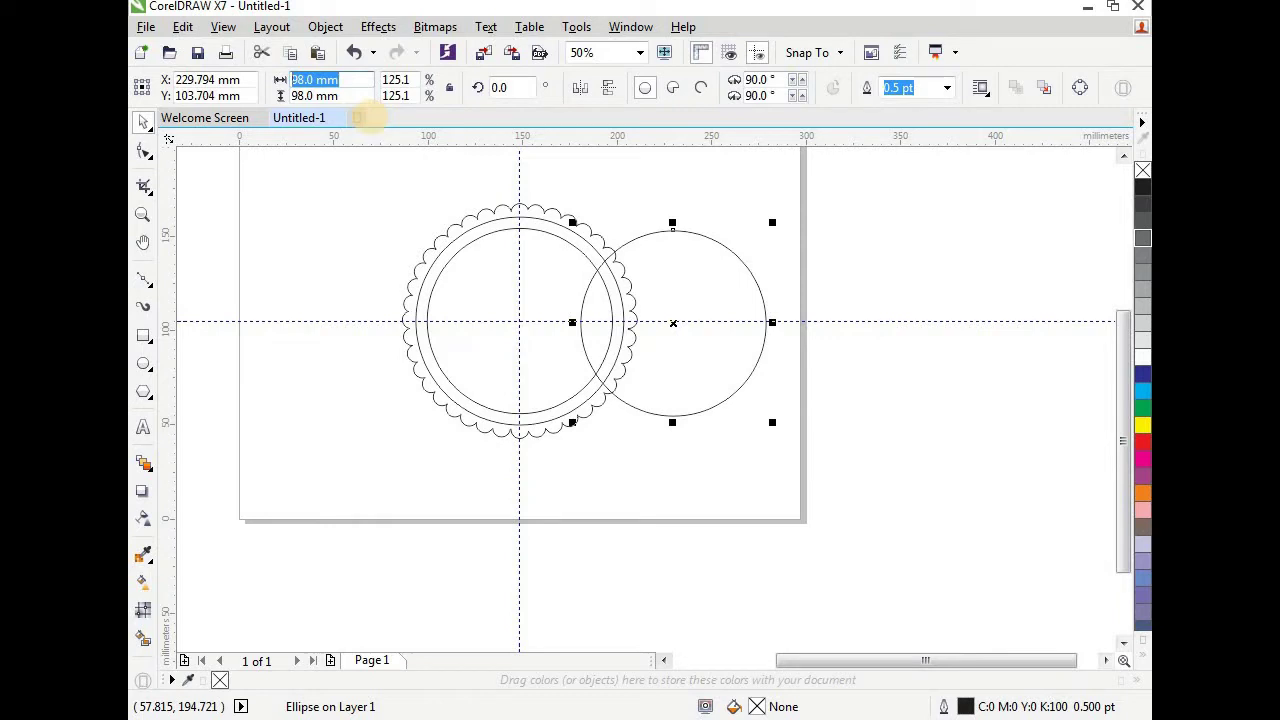
left_click(282, 97)
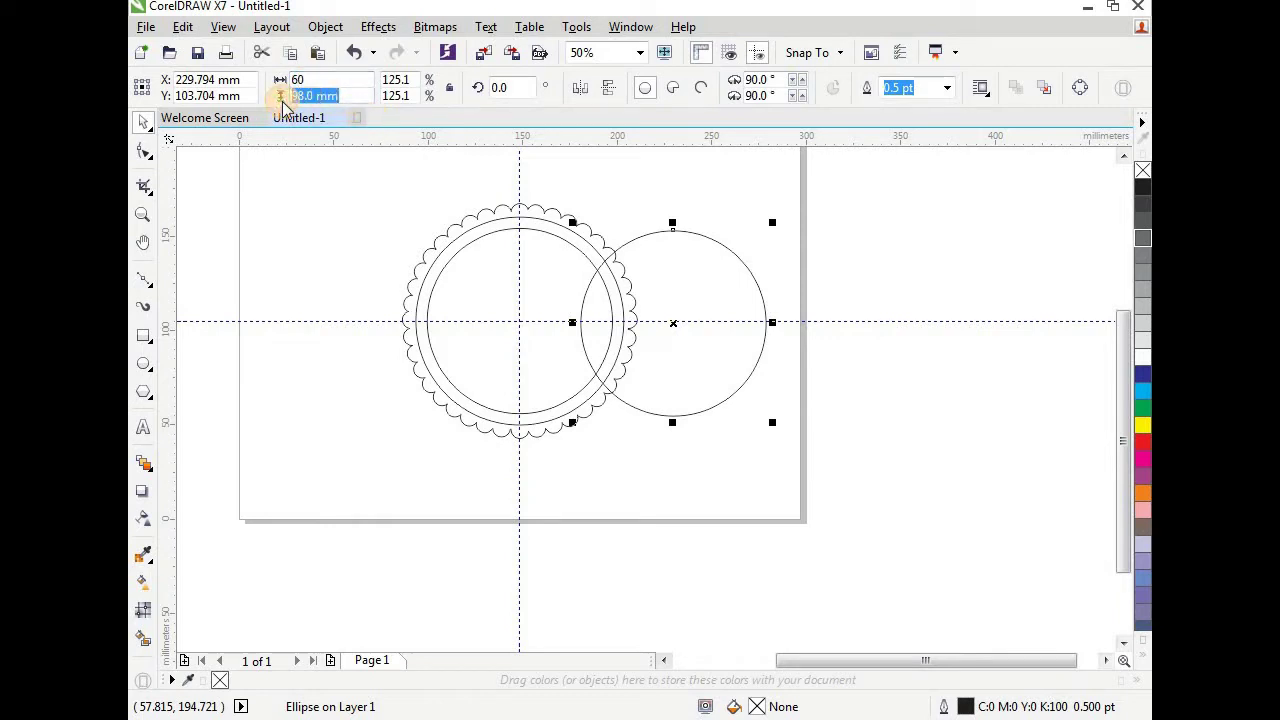
type("60")
key("Return")
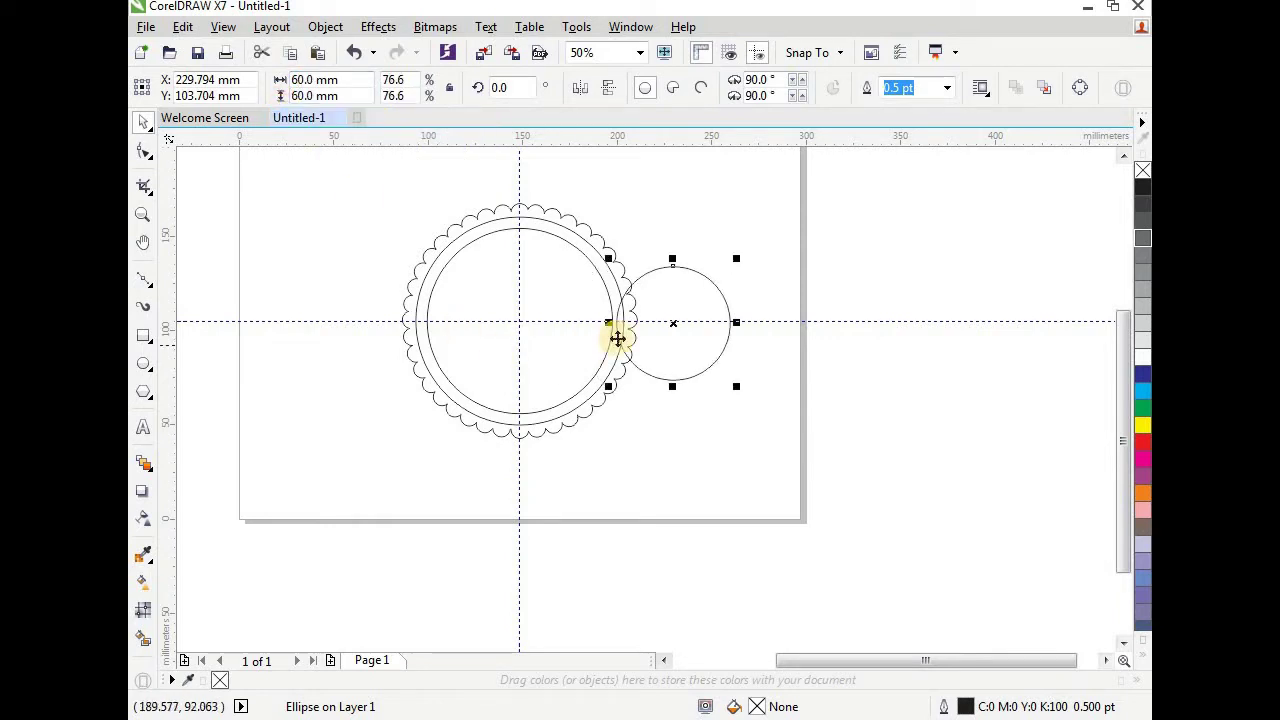
left_click_drag(669, 326, 516, 323)
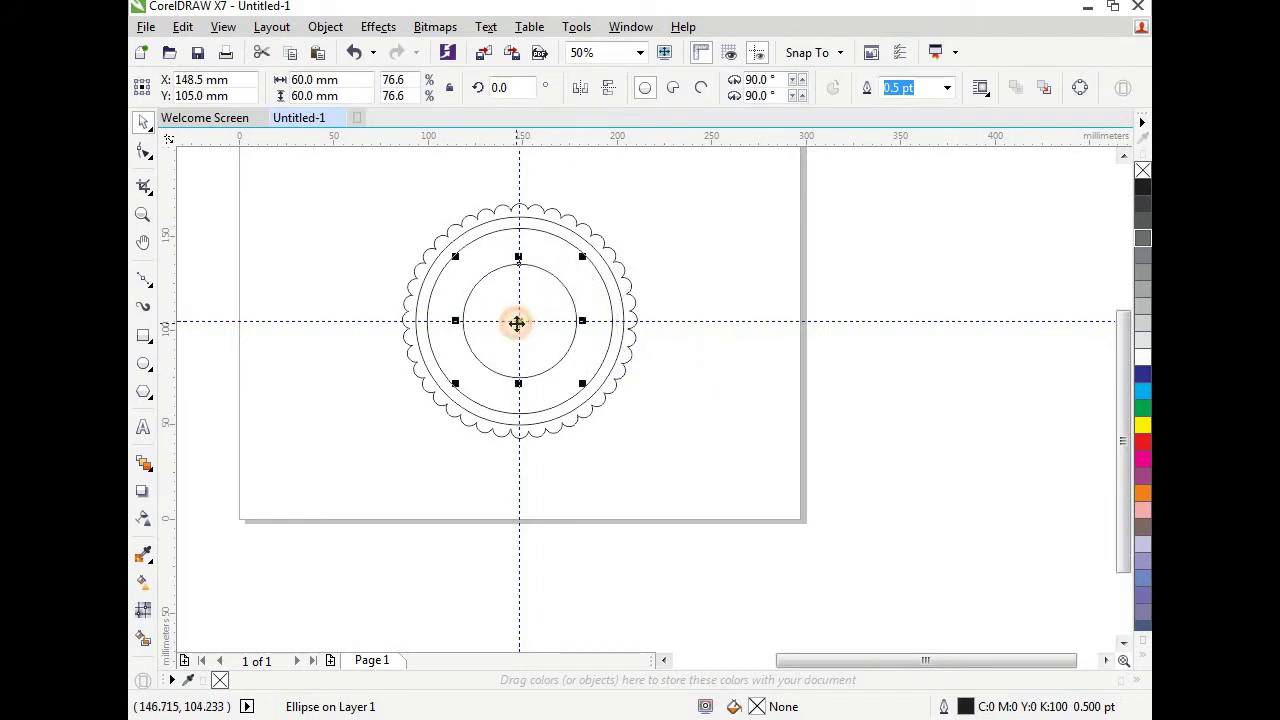
- Duplicate the 60 mm circle at the guideline intersection and set the copy's width and height to 30 mm
scroll(503, 320, "up", 2)
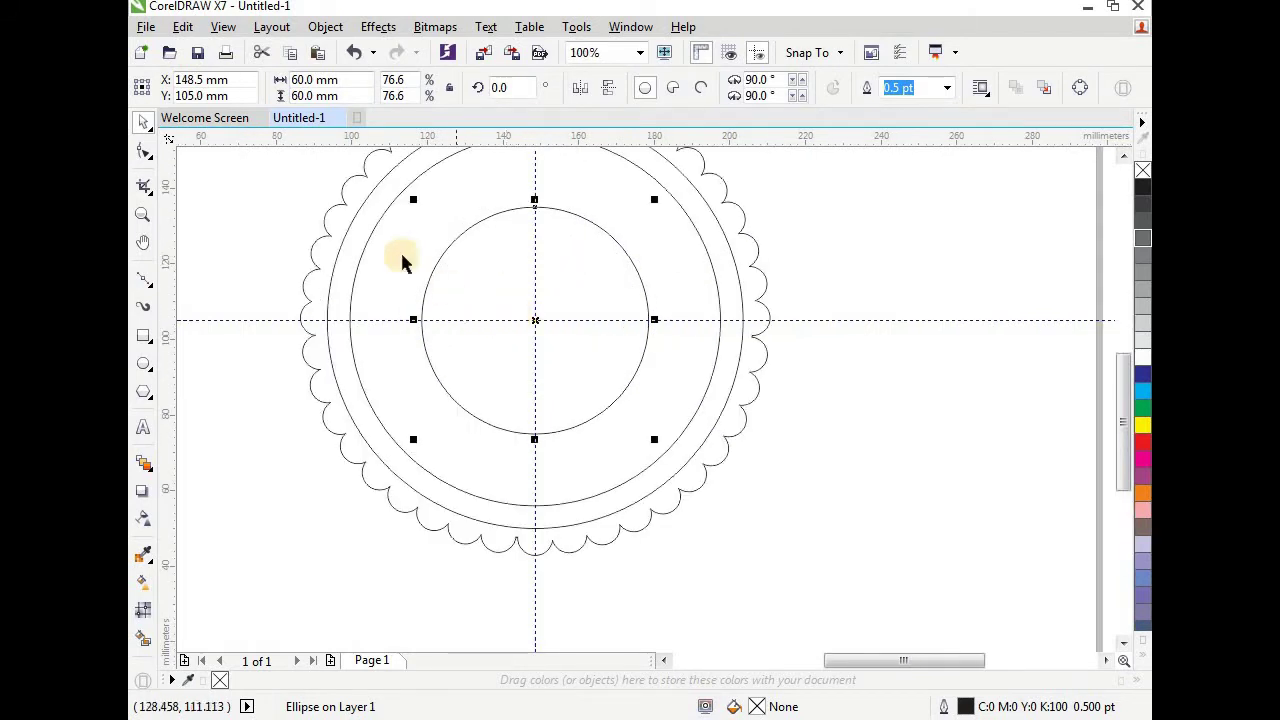
left_click(182, 26)
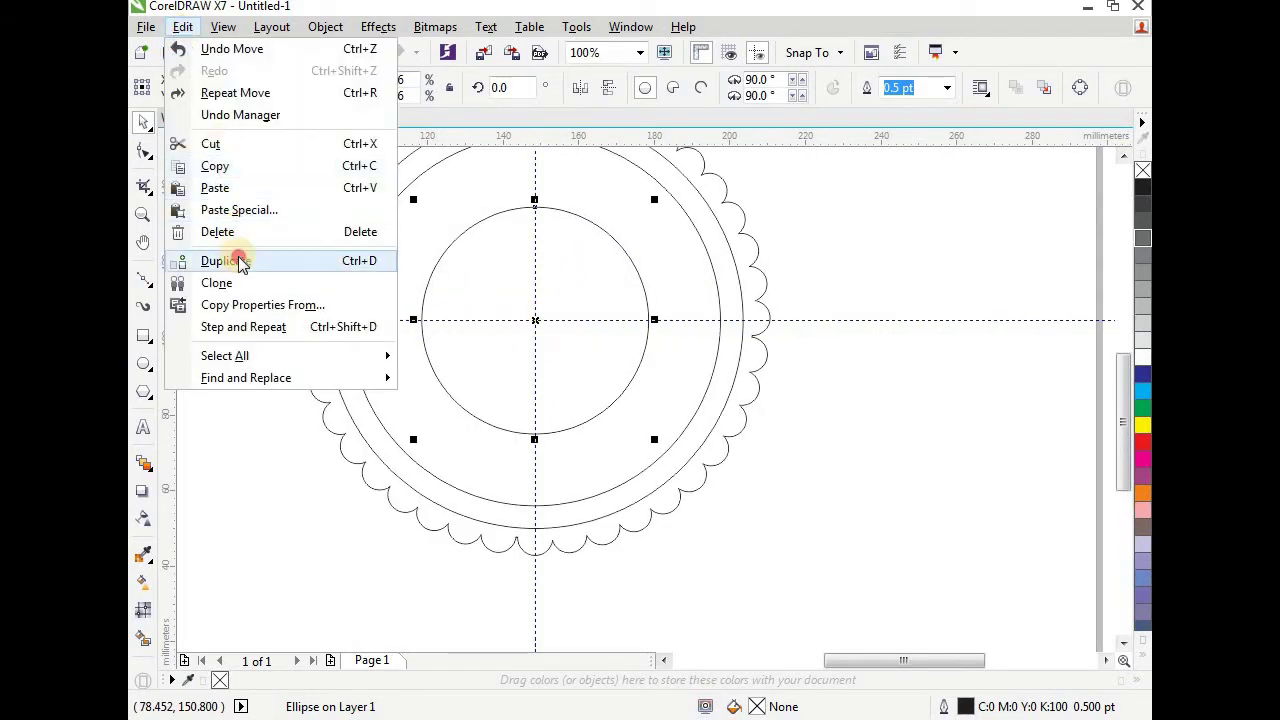
left_click(163, 257)
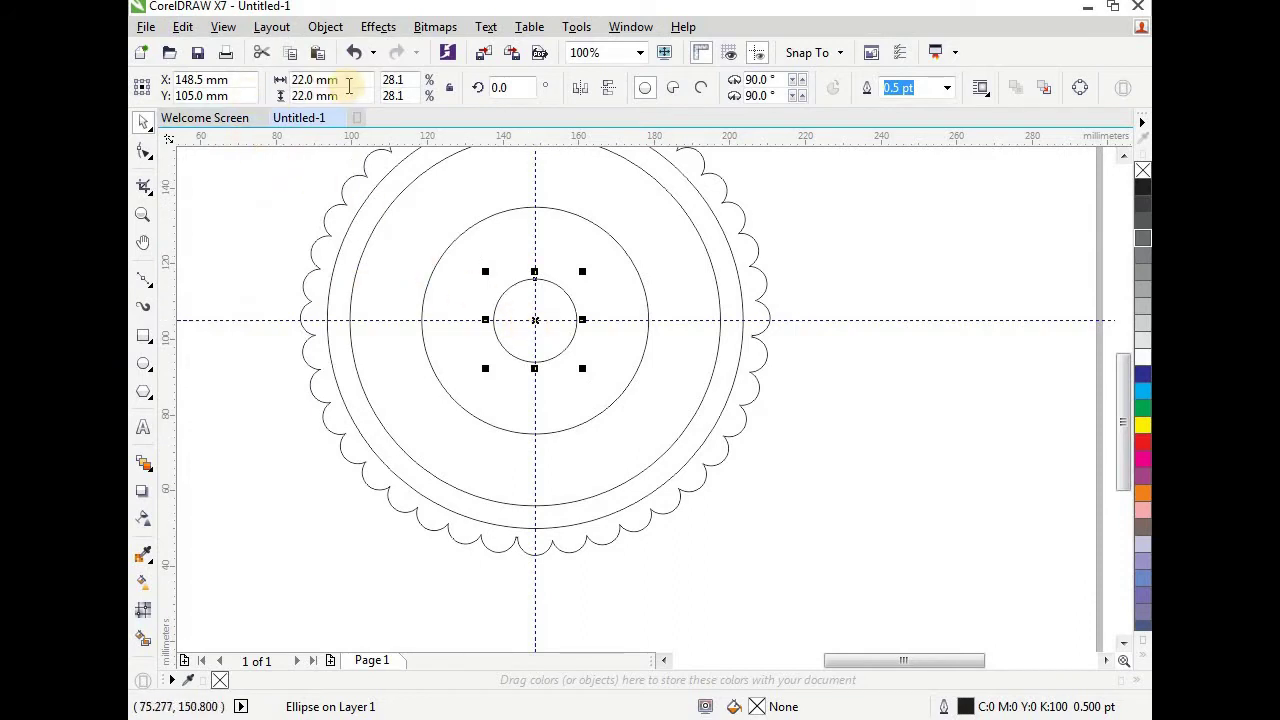
left_click(273, 83)
type("30")
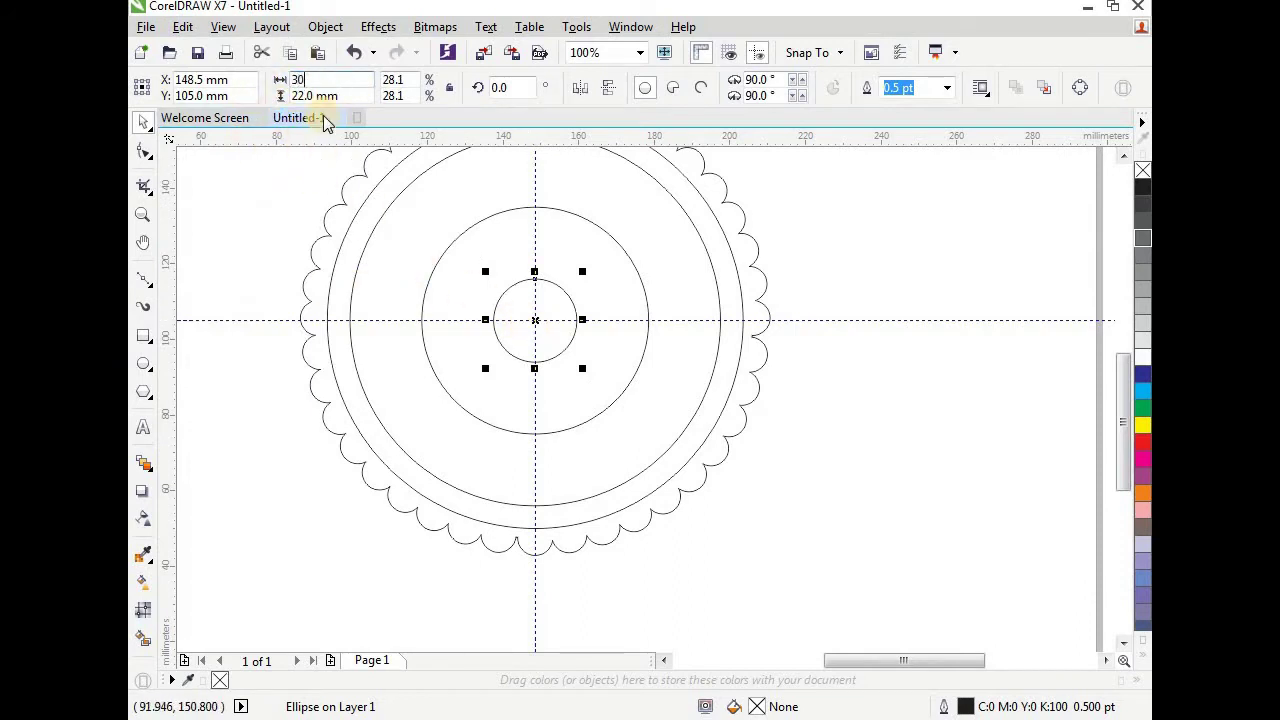
left_click(336, 97)
type("30")
key("Return")
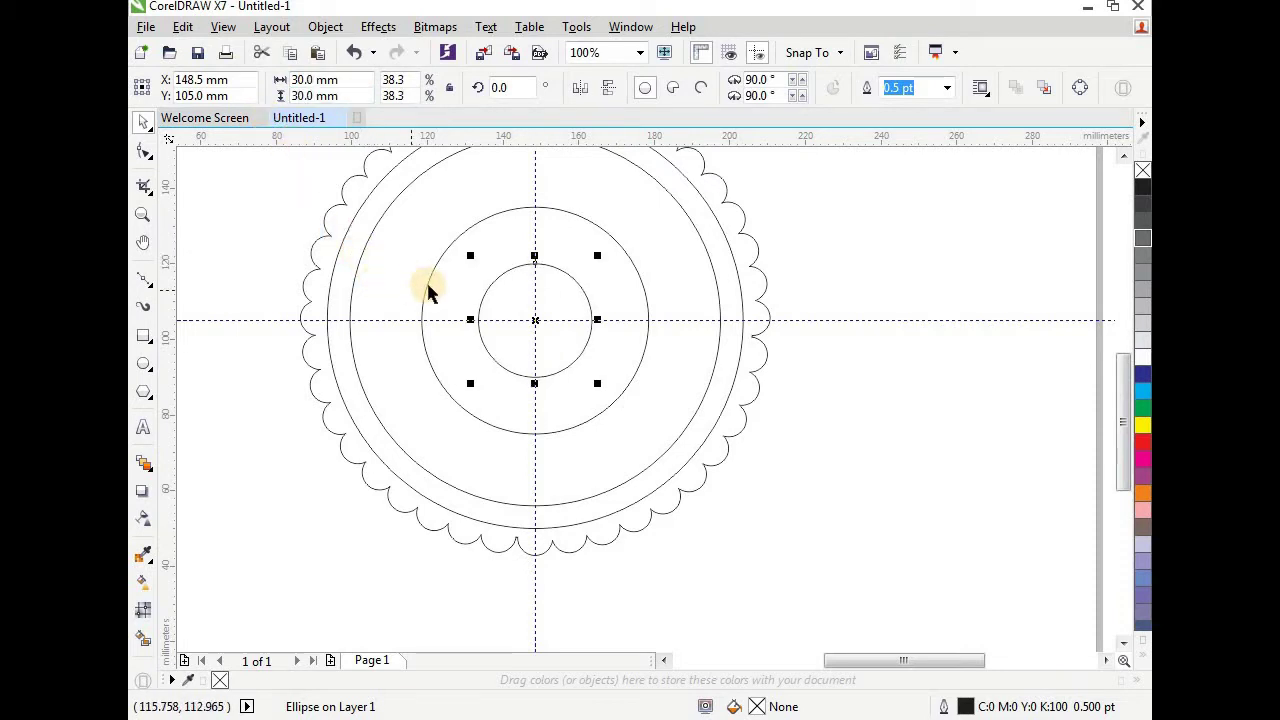
left_click(600, 345)
- Fill the scalloped ring with orange, leaving the inner circles unfilled
scroll(580, 306, "down", 2)
scroll(576, 287, "up", 2)
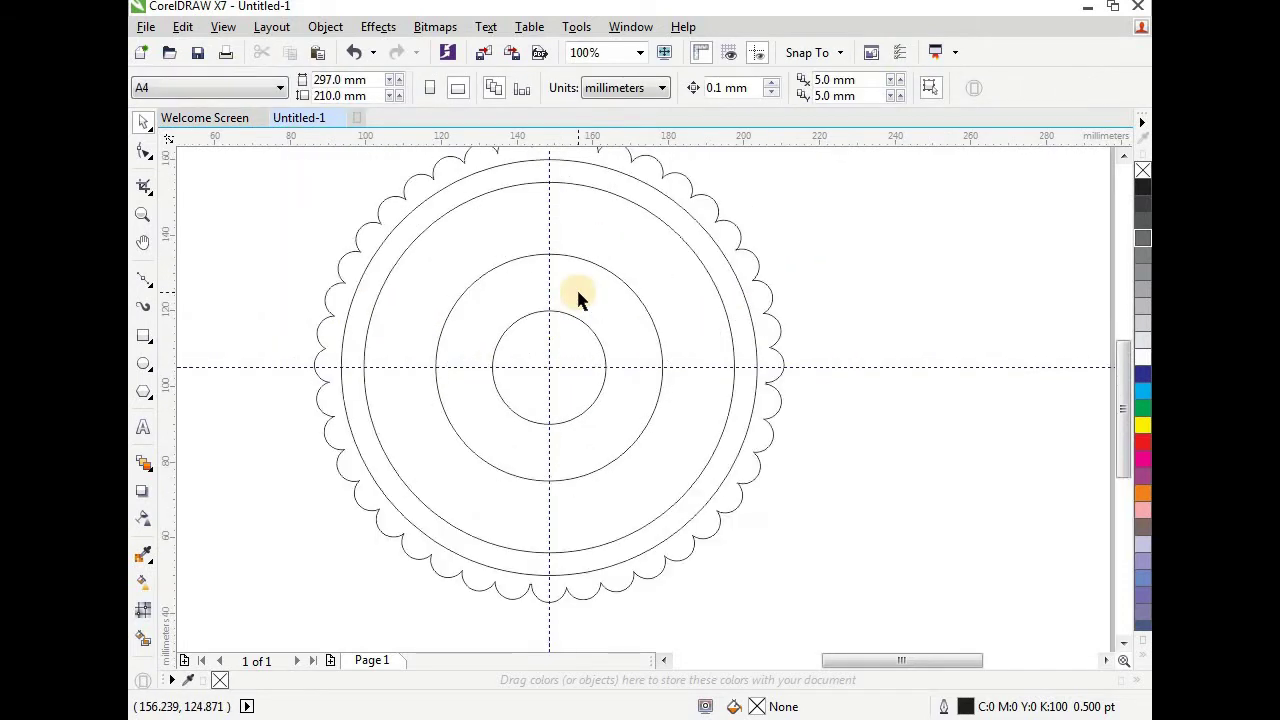
scroll(576, 287, "down", 2)
scroll(580, 304, "up", 1)
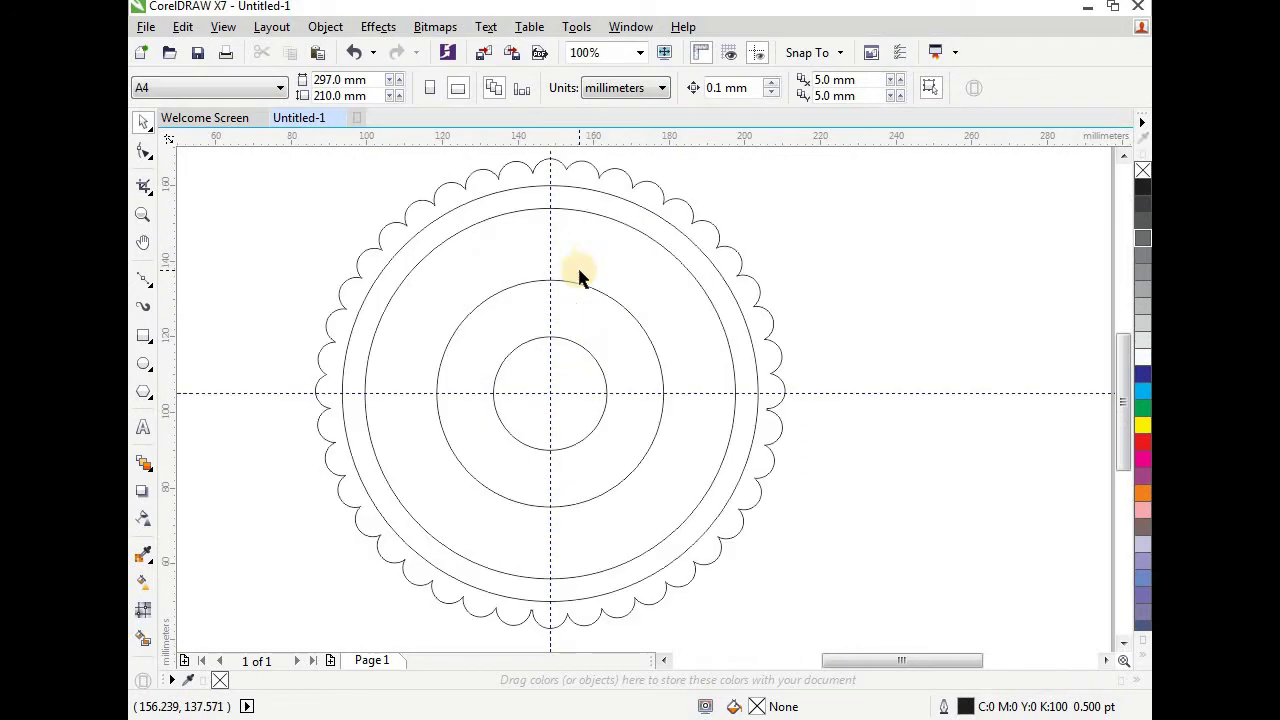
left_click(595, 172)
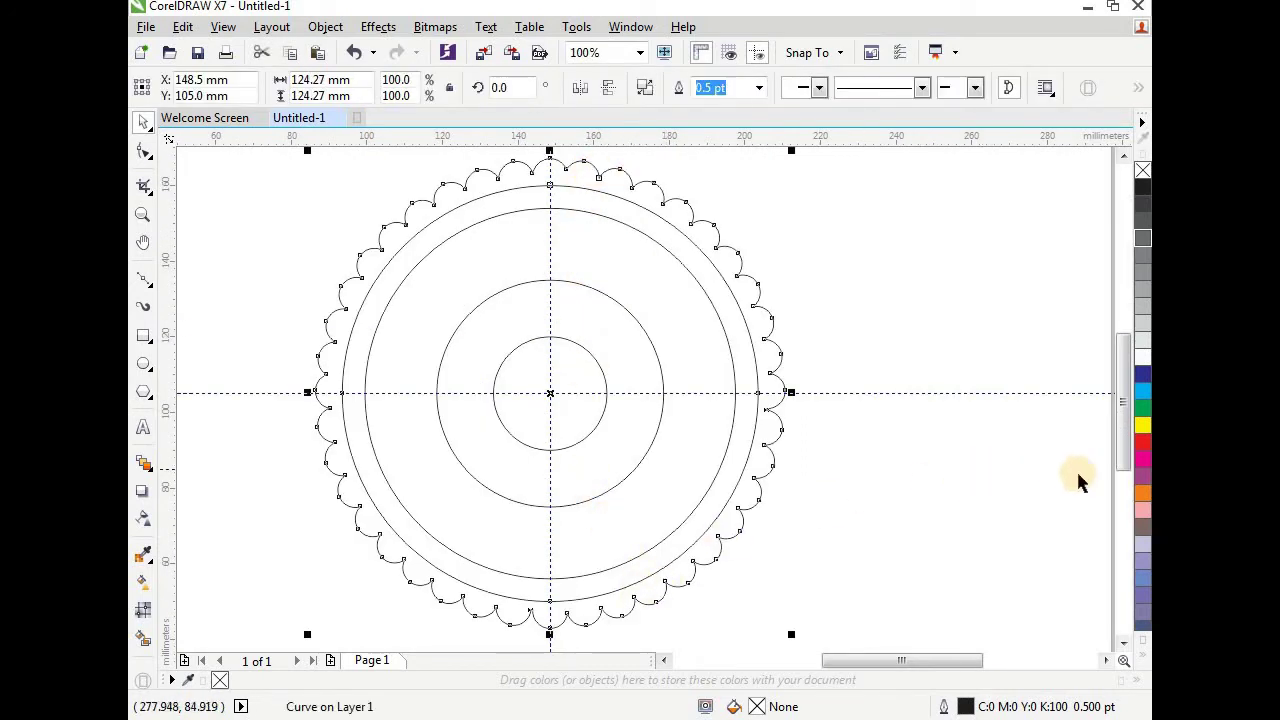
left_click(1143, 492)
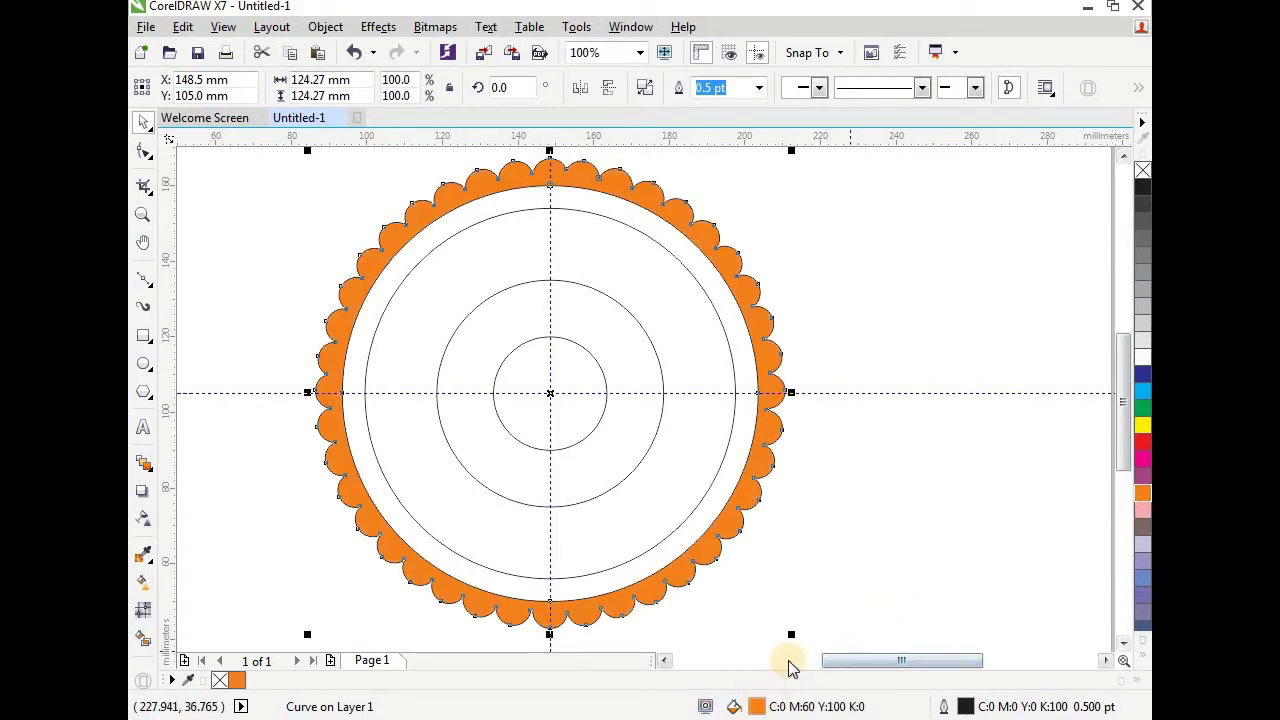
- Change the scalloped ring's fill to the RGB colour 220, 175, 120
double_click(757, 706)
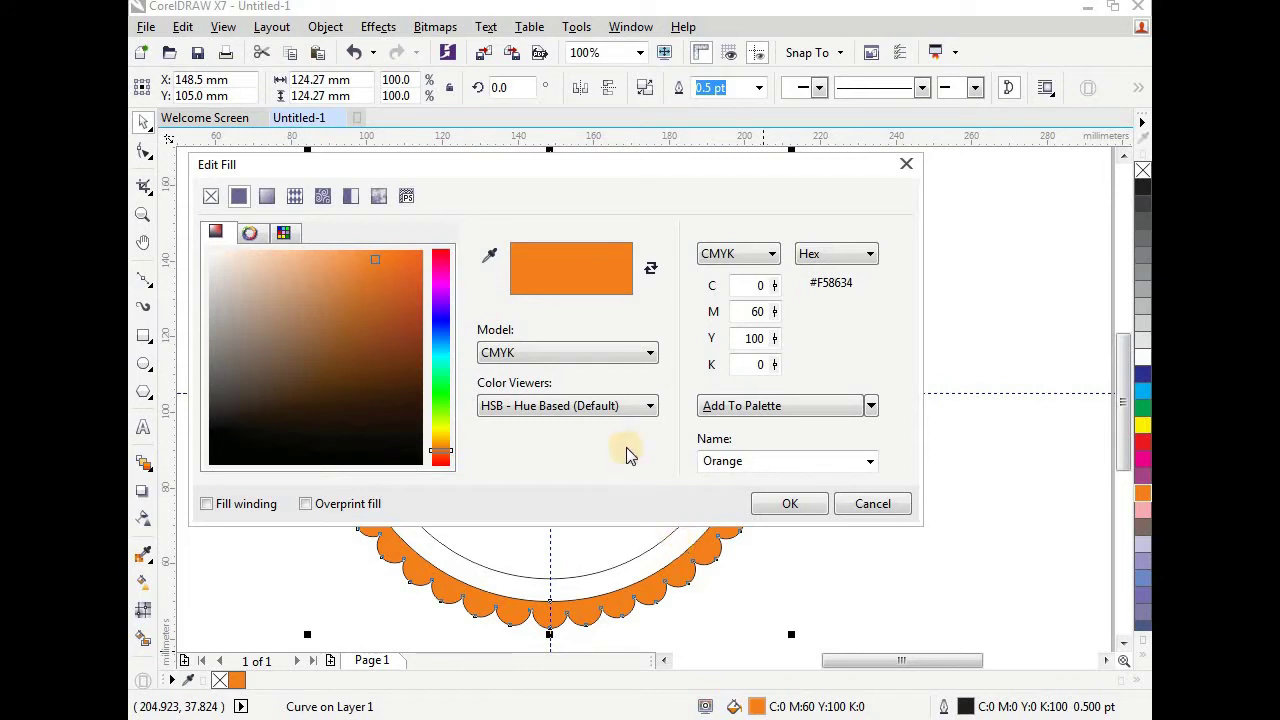
left_click(753, 253)
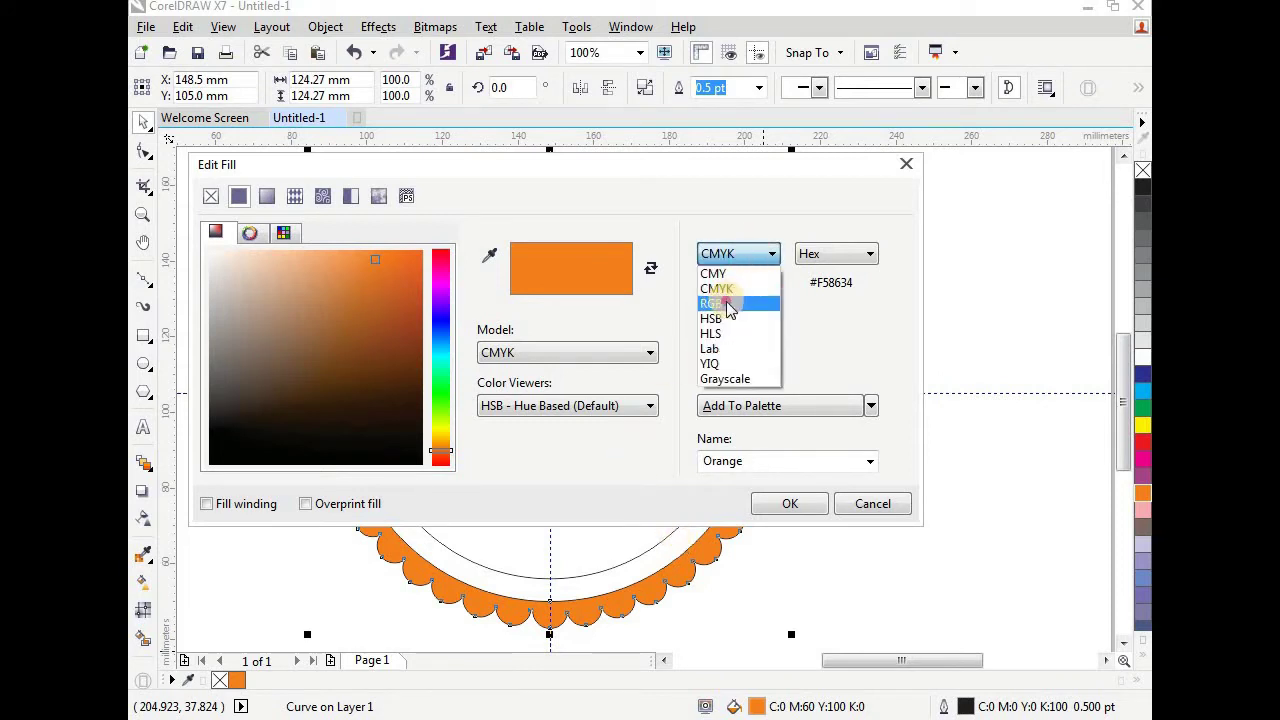
left_click(733, 296)
left_click_drag(746, 287, 766, 287)
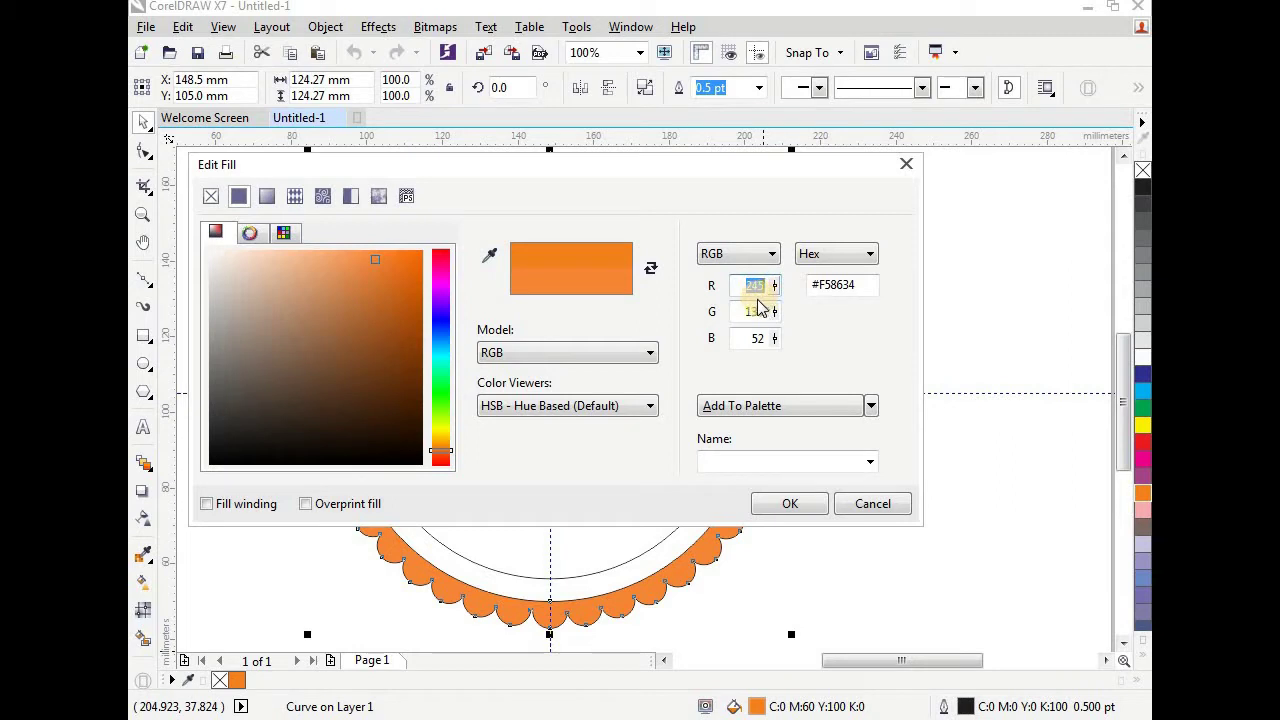
type("220")
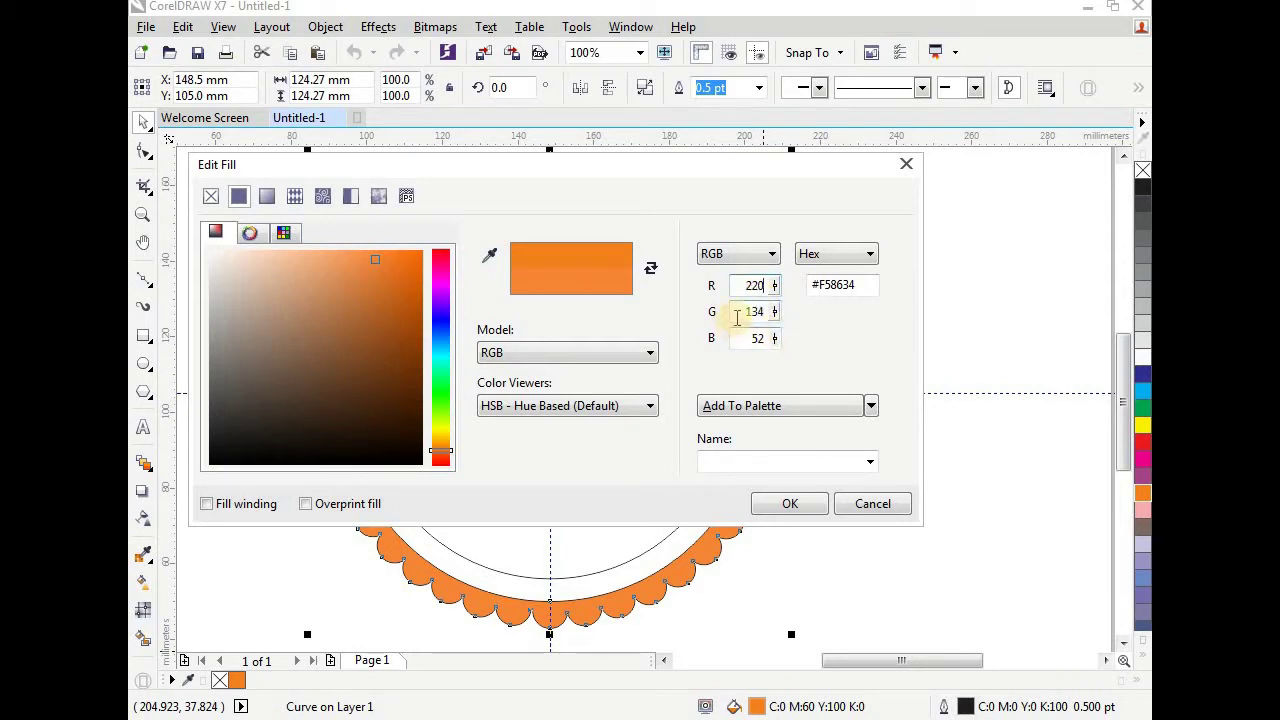
left_click_drag(737, 317, 790, 322)
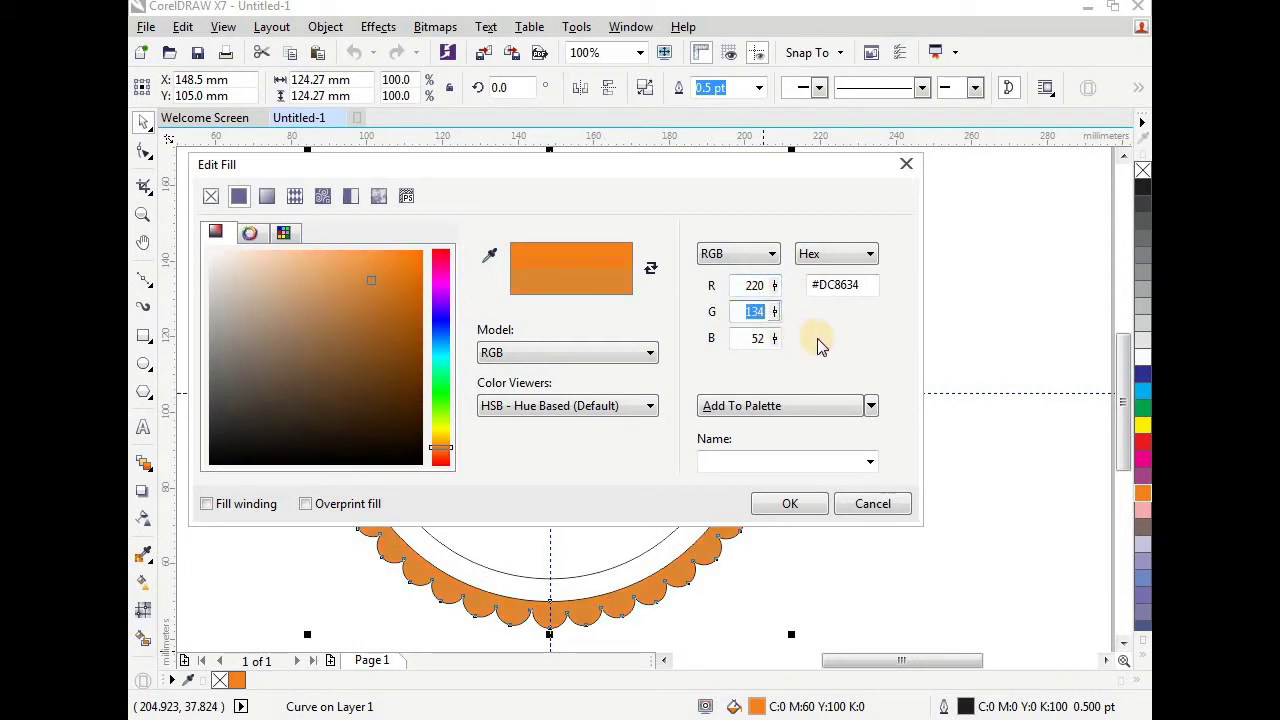
type("175")
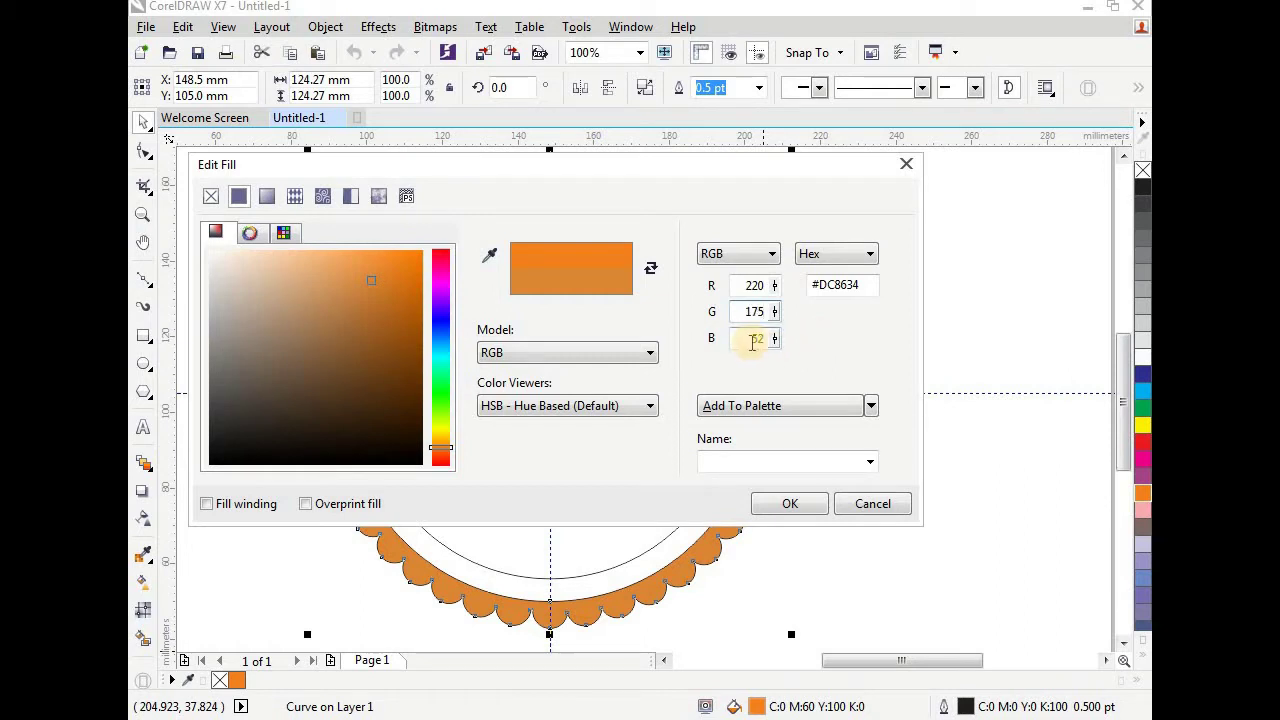
left_click_drag(740, 339, 765, 340)
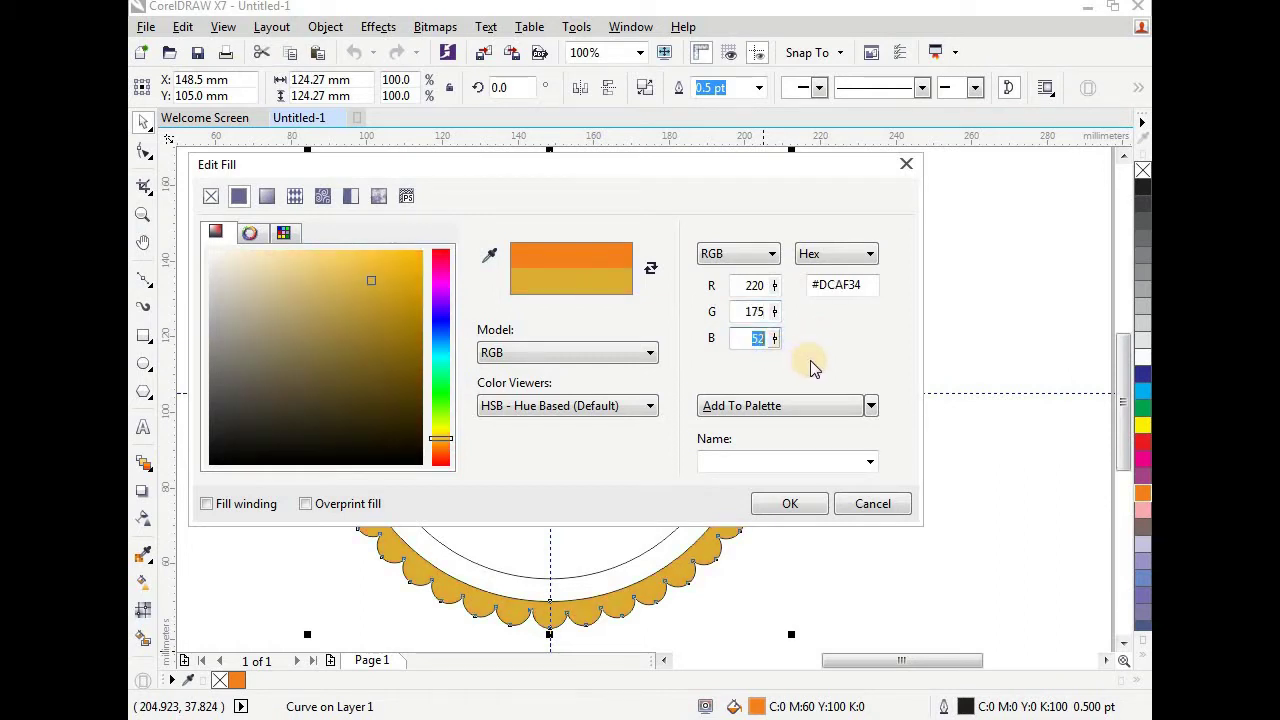
type("120")
left_click(790, 503)
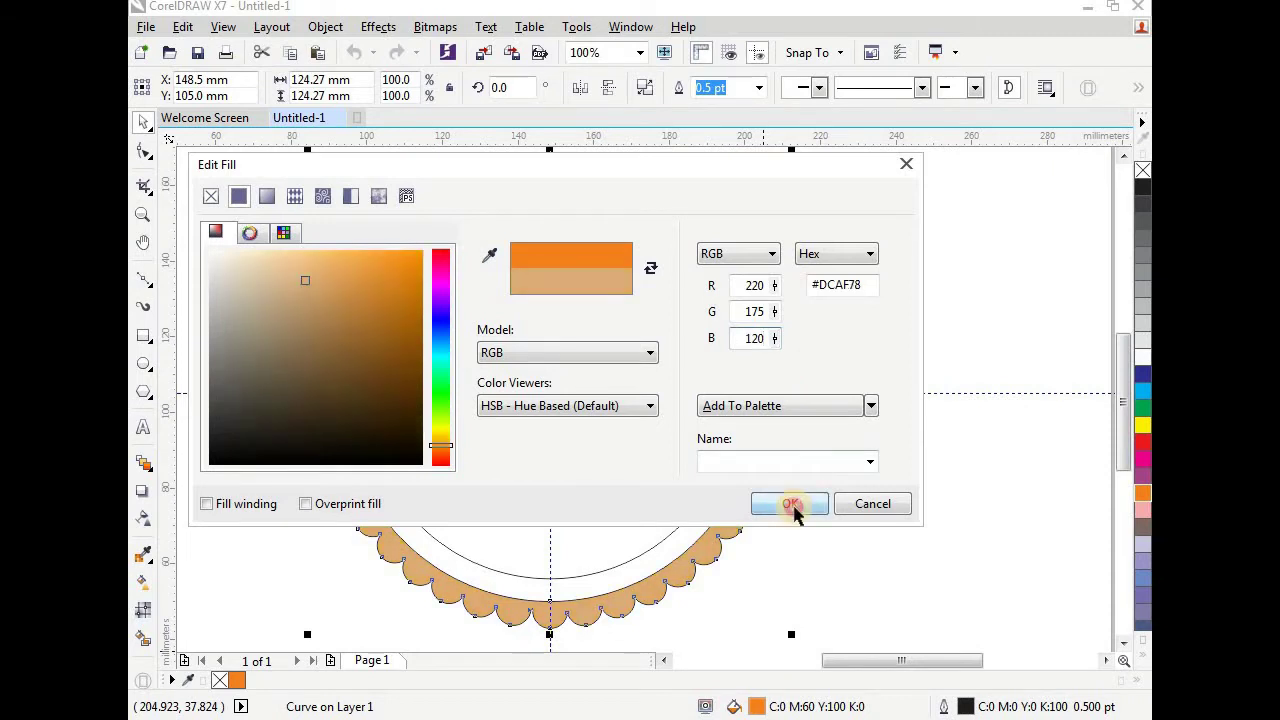
- Remove the scalloped ring's outline by setting its width to None, and deselect the ring
double_click(963, 706)
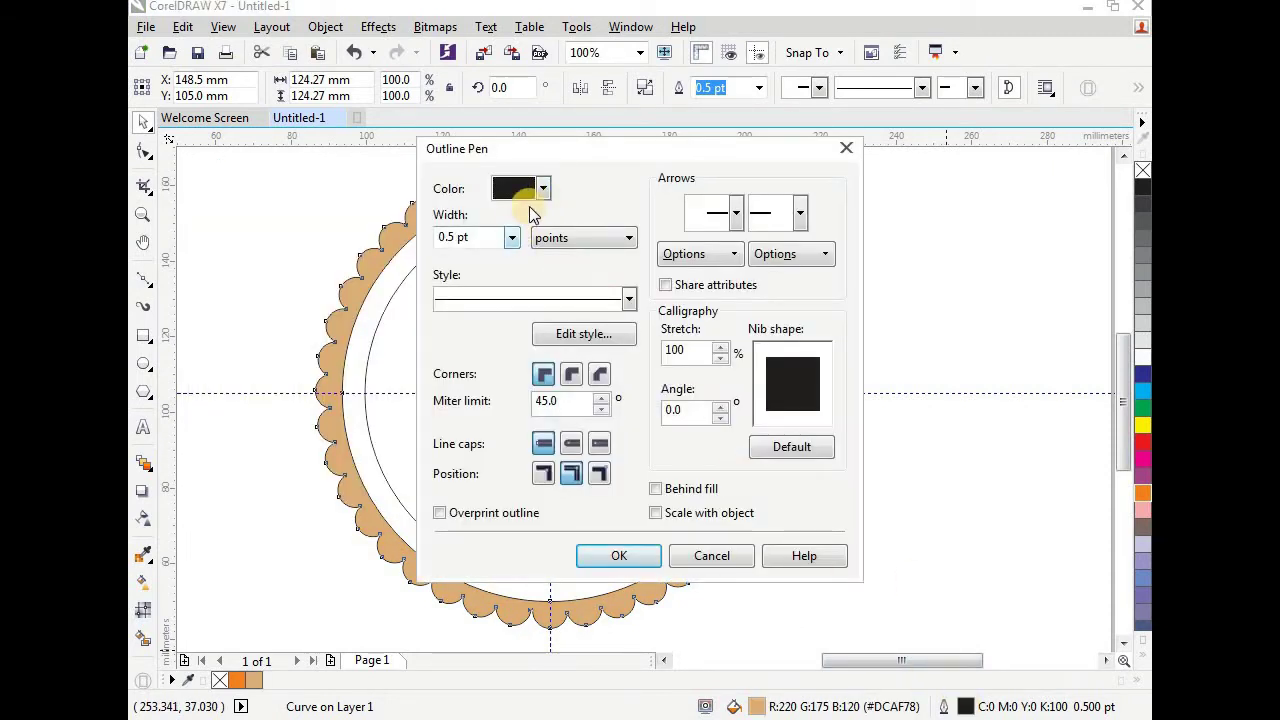
left_click(511, 237)
left_click(492, 260)
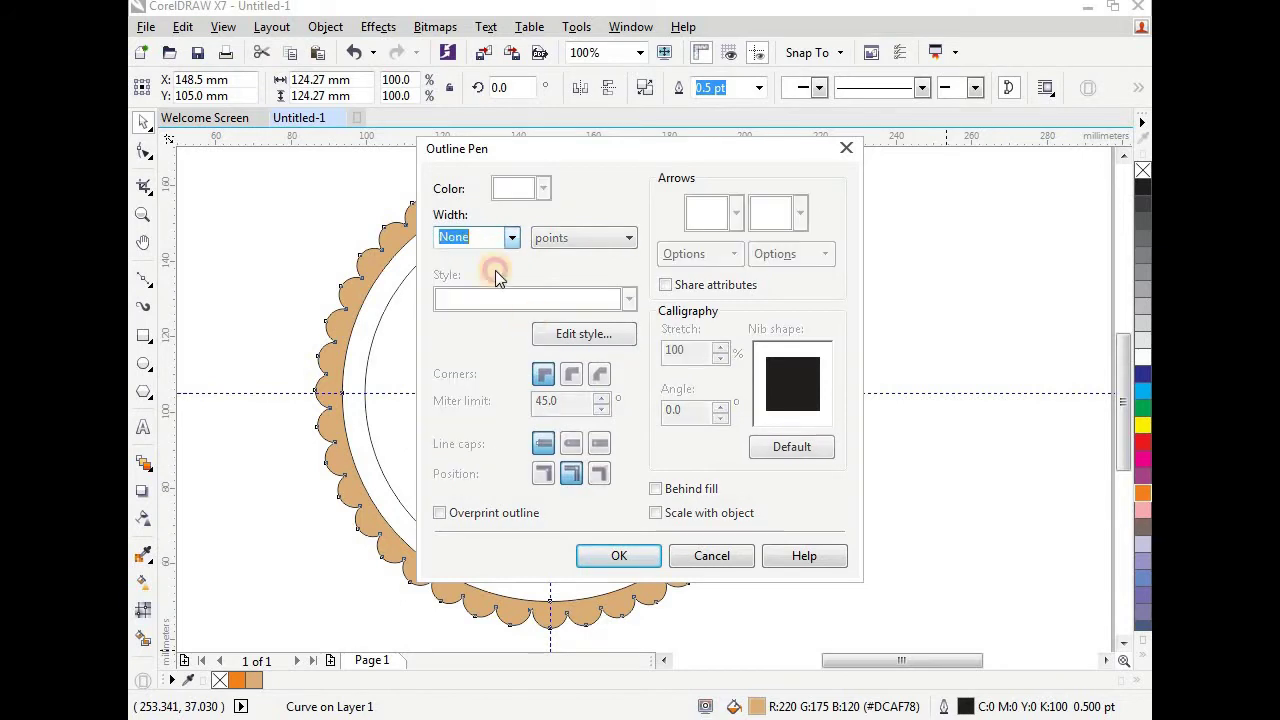
left_click(640, 553)
left_click(850, 517)
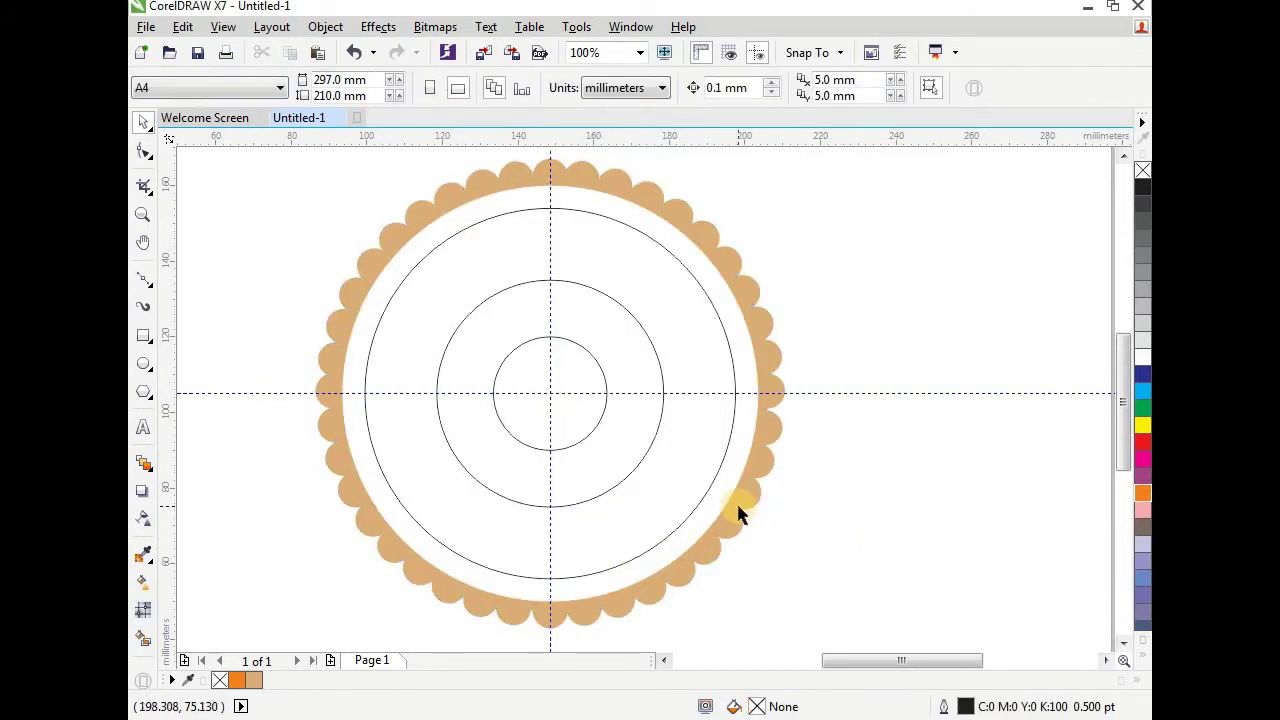
- Draw a rectangle about 106 mm wide and 26 mm high across the ring, extending down from the horizontal guideline
scroll(647, 511, "down", 1)
scroll(647, 511, "up", 1)
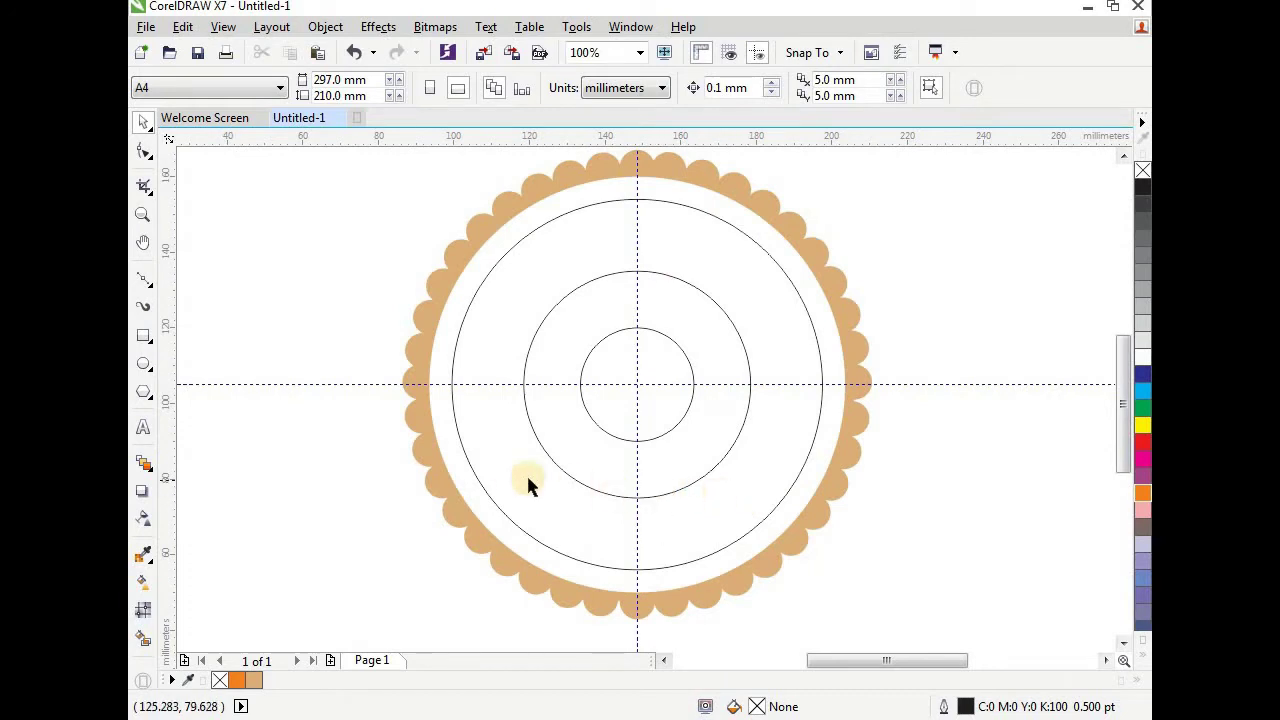
left_click(143, 336)
left_click_drag(430, 384, 829, 486)
left_click(143, 122)
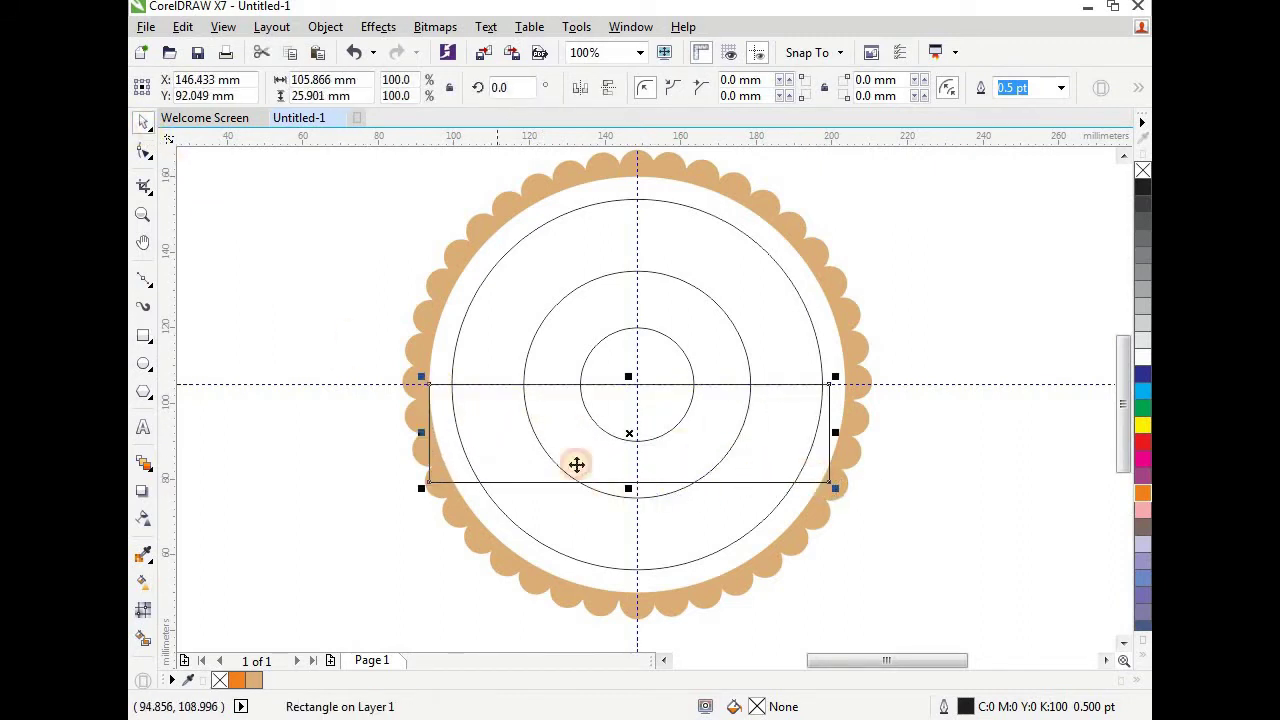
- Stretch the rectangle's lower edge just below the 60 mm circle, about 31 mm high, and pull its left side in to about 104 mm wide
left_click_drag(630, 487, 600, 489)
scroll(640, 510, "up", 3)
scroll(605, 480, "down", 2)
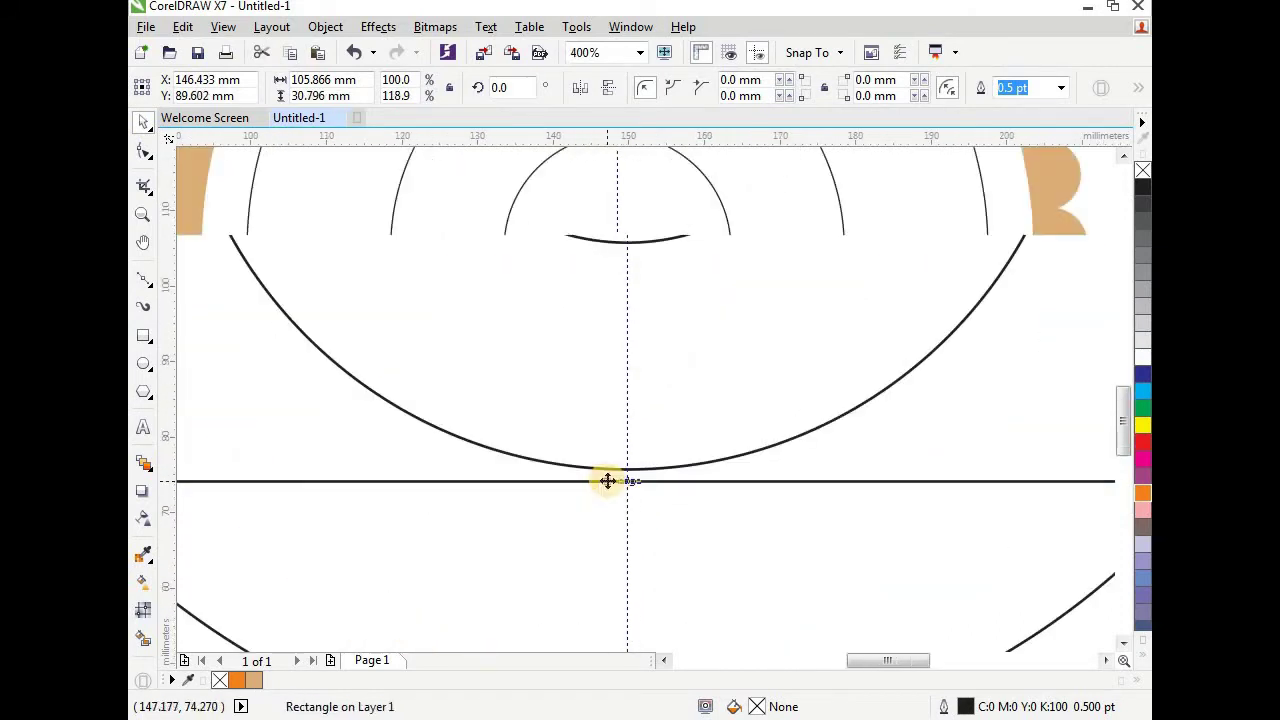
scroll(607, 481, "down", 2)
scroll(430, 436, "up", 2)
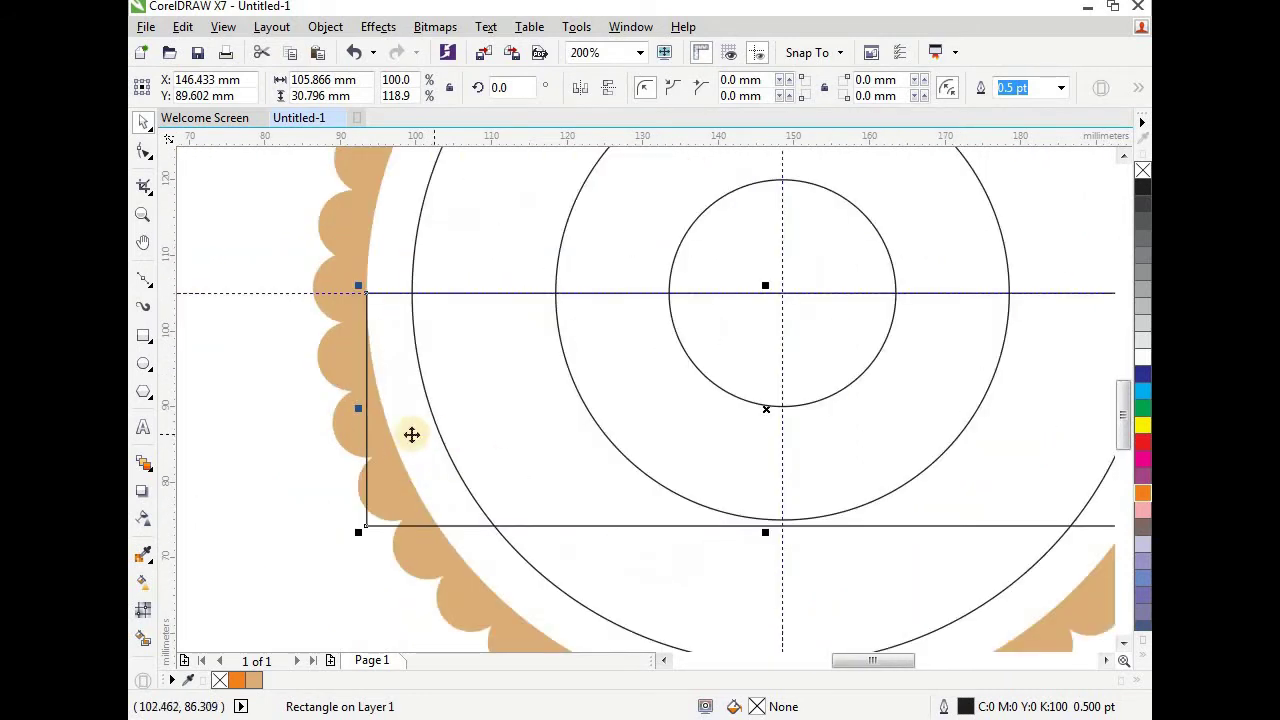
left_click_drag(357, 410, 374, 410)
scroll(400, 408, "down", 2)
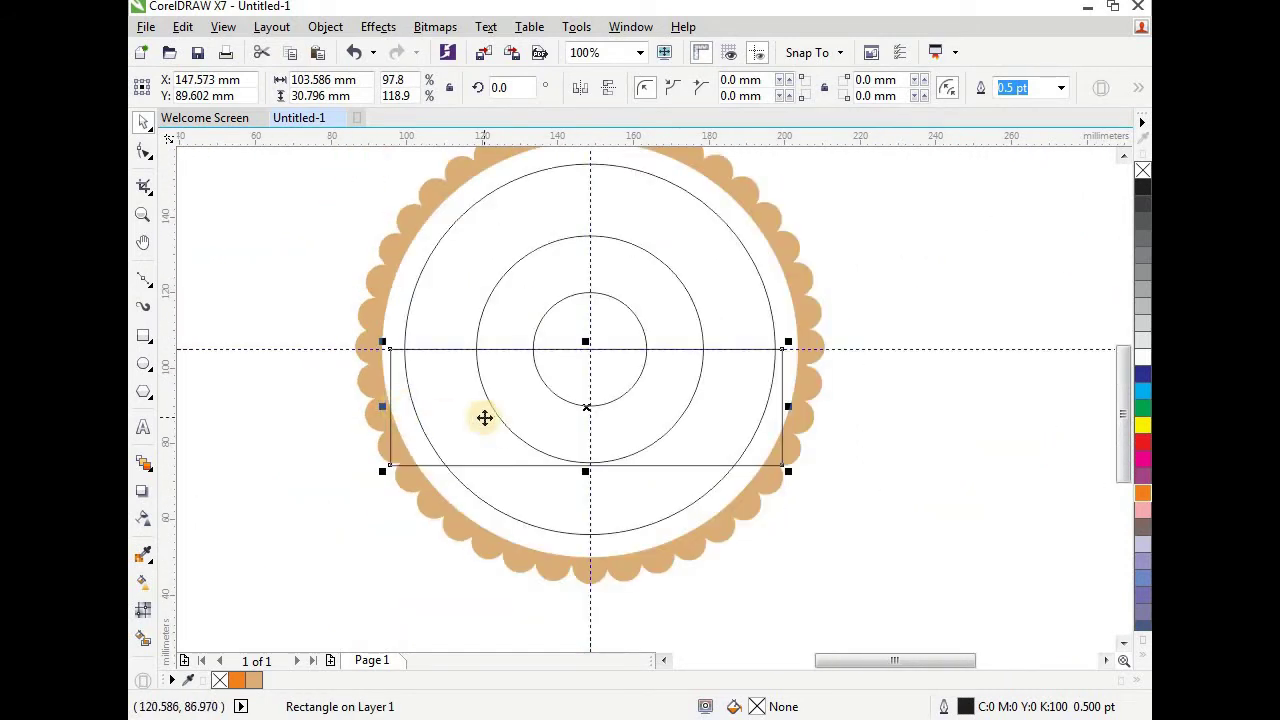
left_click(848, 277)
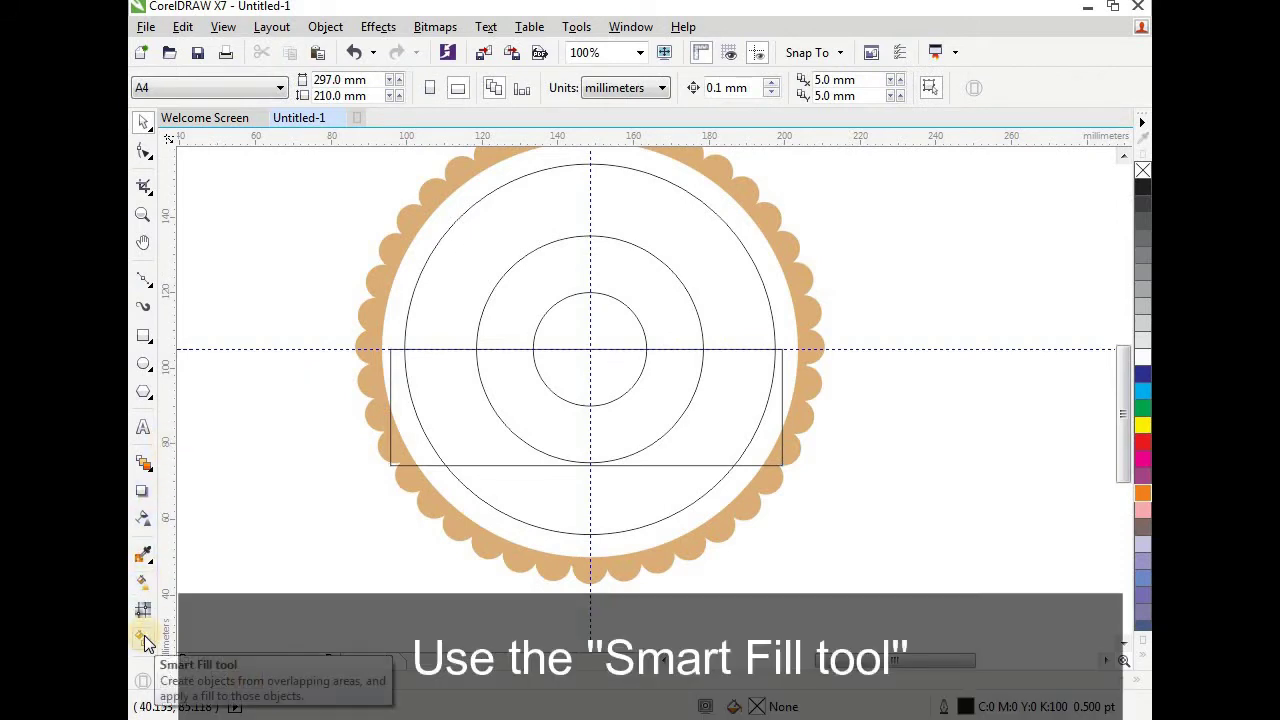
- Apply red, outline-free Smart Fill to the three circle regions lying inside the rectangle
left_click(143, 638)
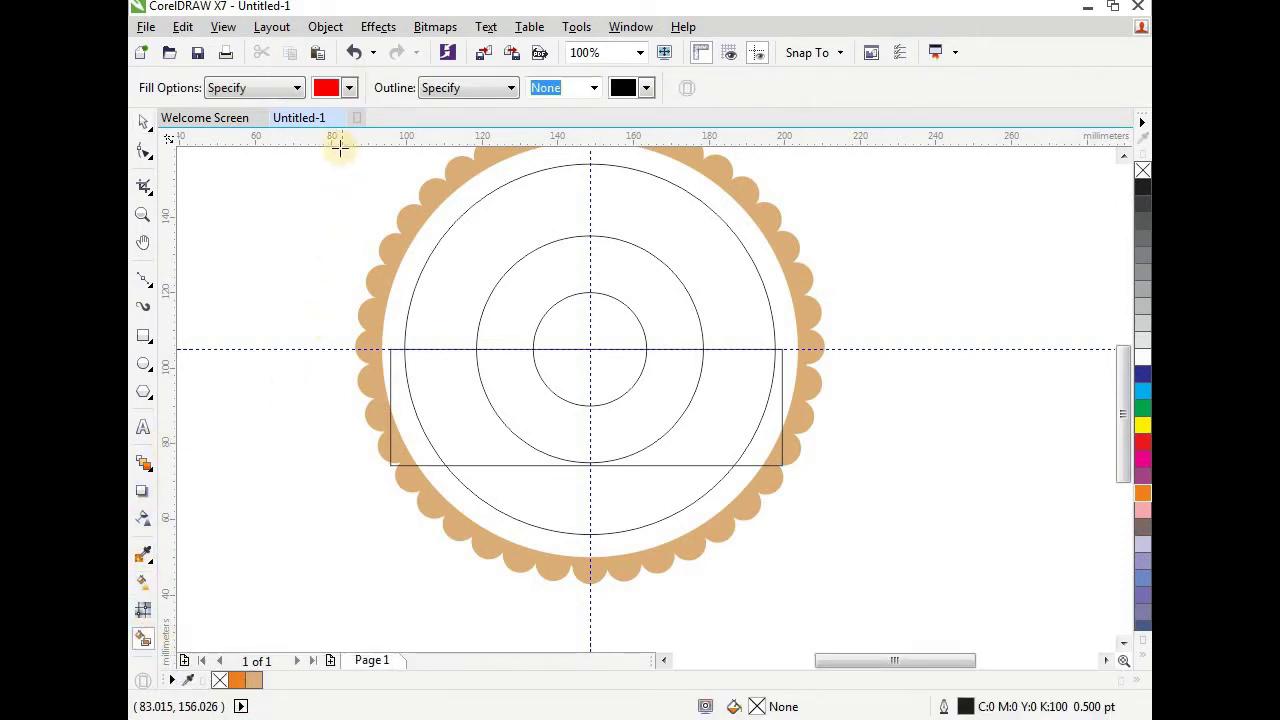
left_click(349, 89)
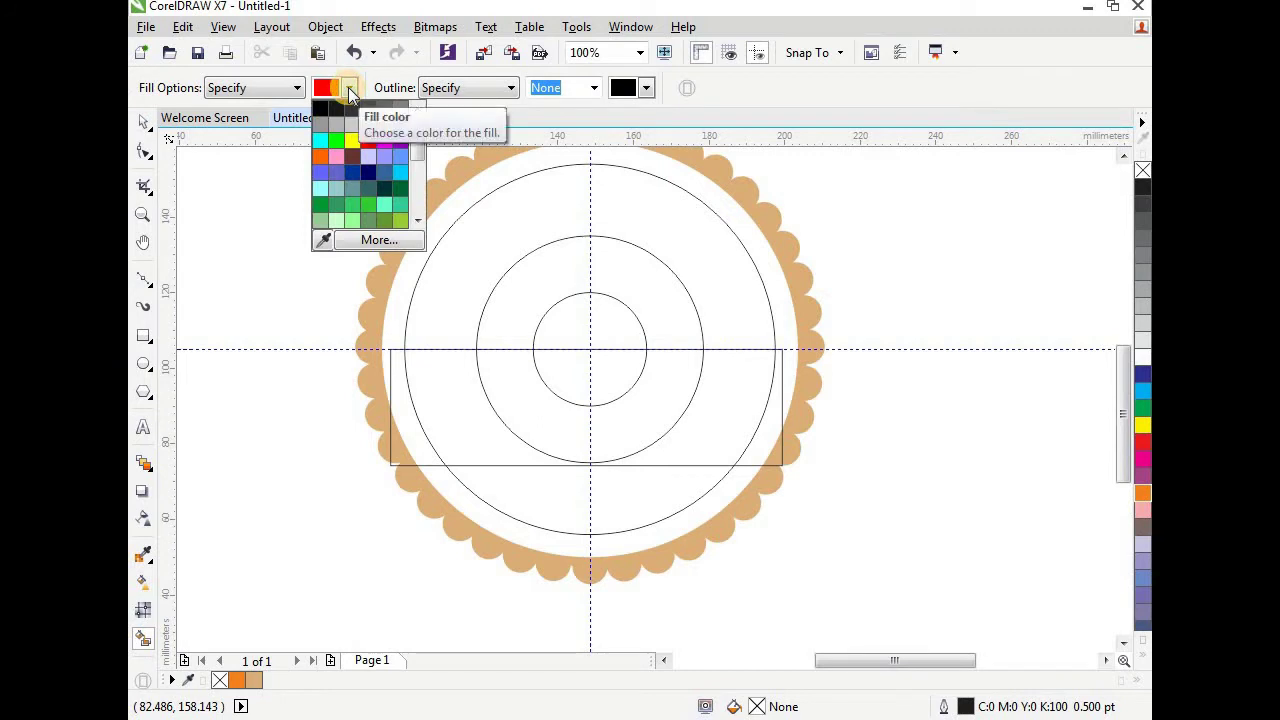
left_click(369, 141)
left_click(434, 386)
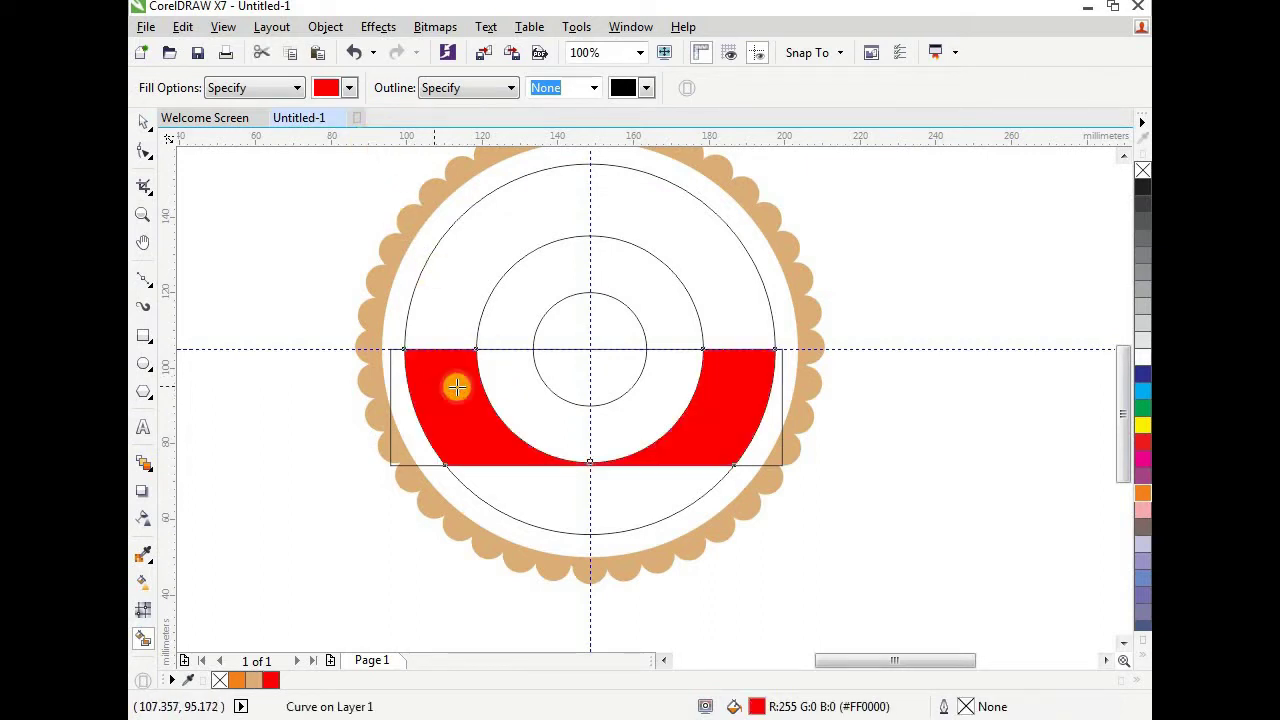
left_click(536, 386)
left_click(582, 382)
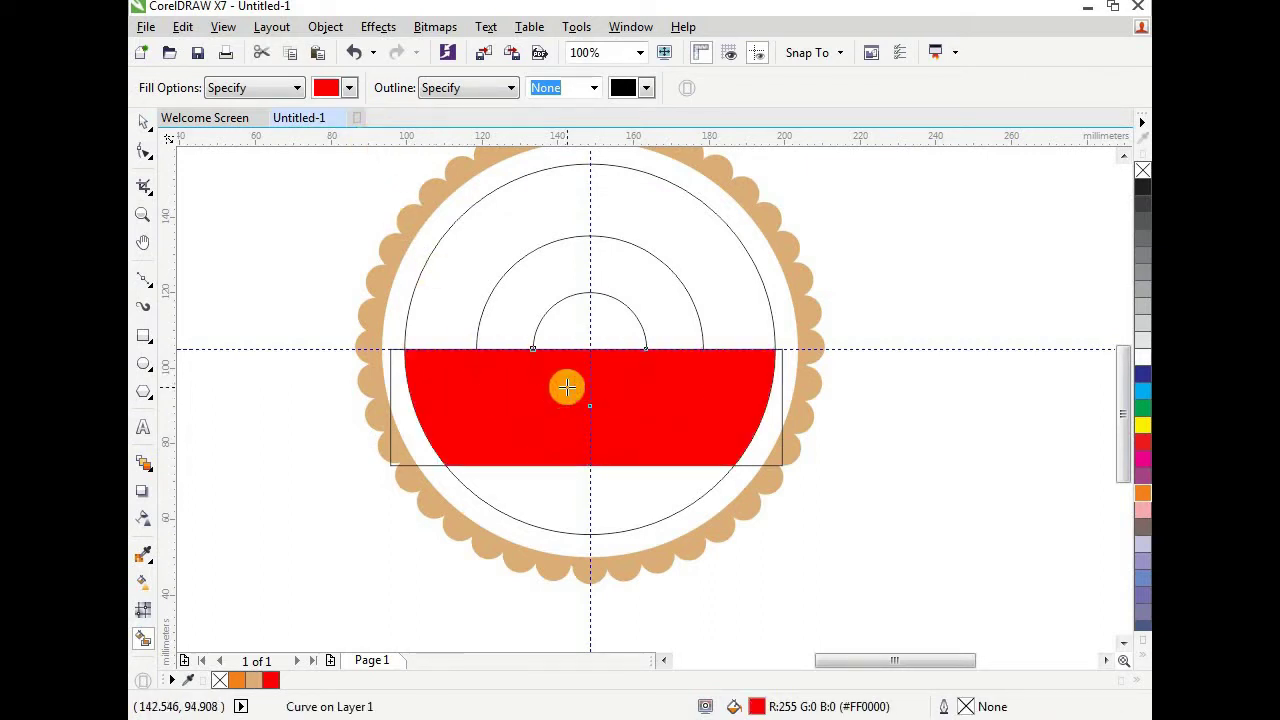
- Move the construction rectangle off the red areas and delete it
left_click(143, 121)
left_click_drag(391, 408, 243, 451)
right_click(243, 451)
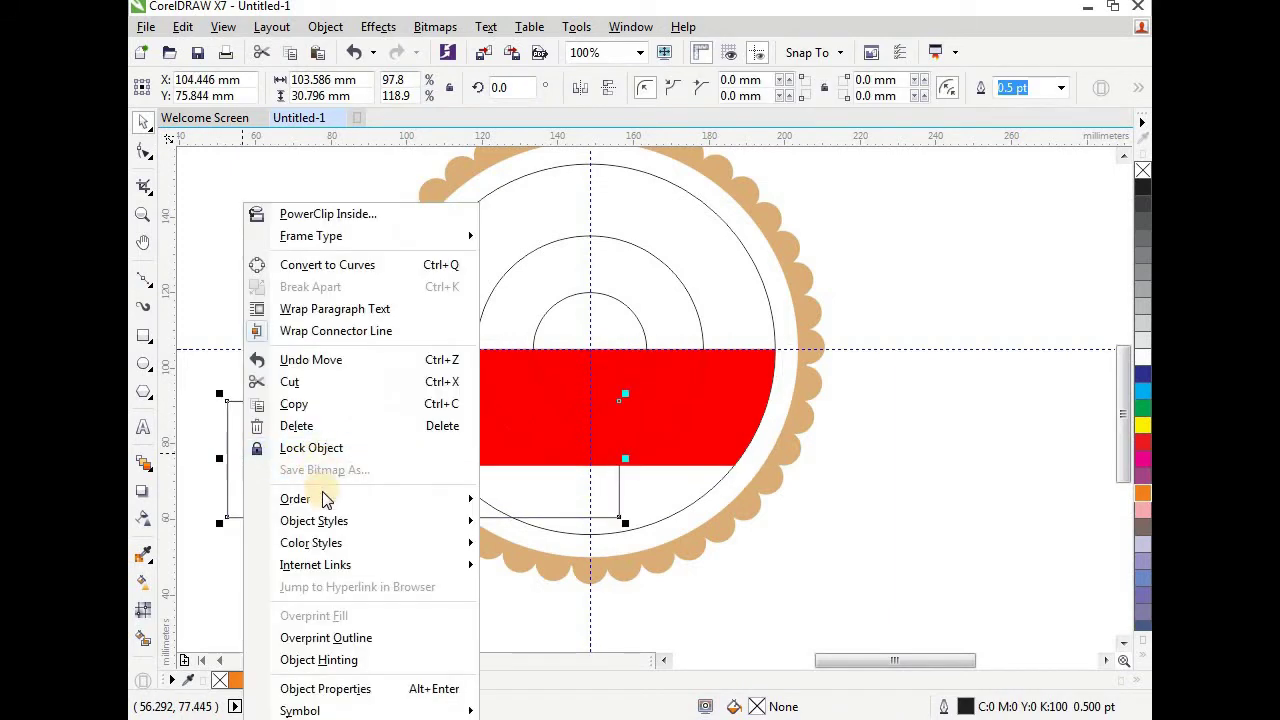
left_click(320, 430)
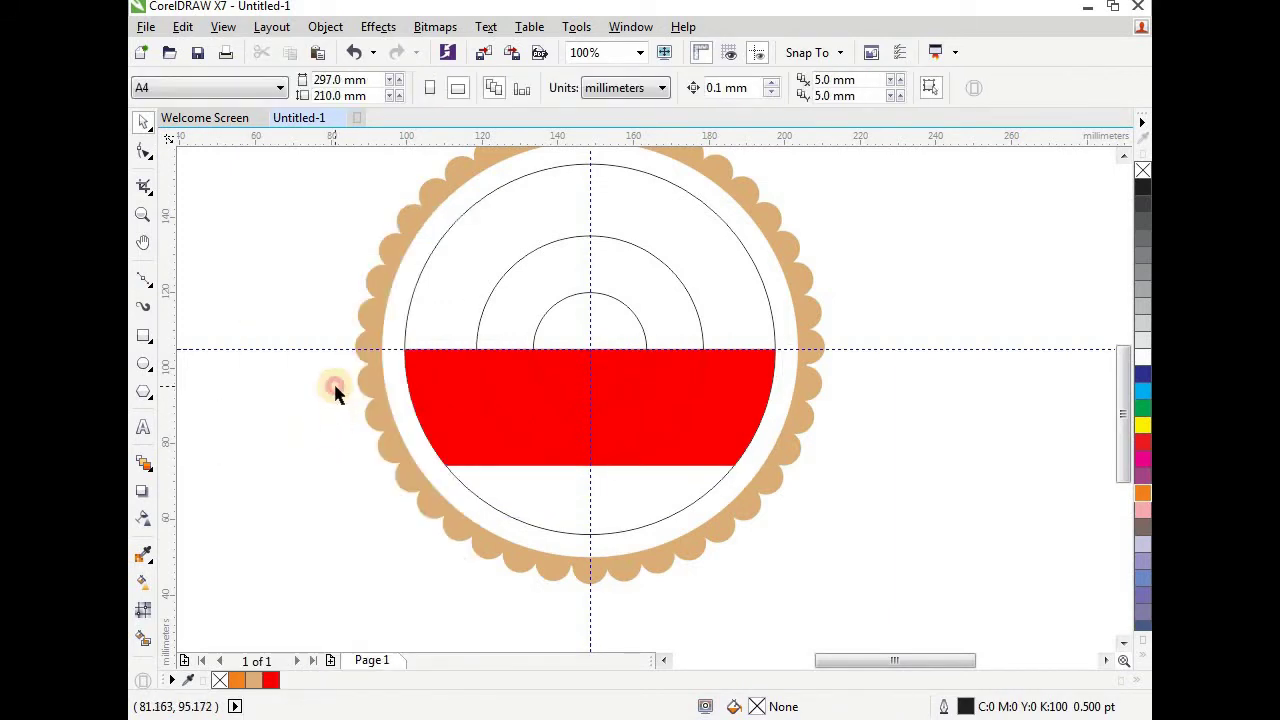
- Set the outline width of the 98 mm circle to 4 pt
left_click(437, 252)
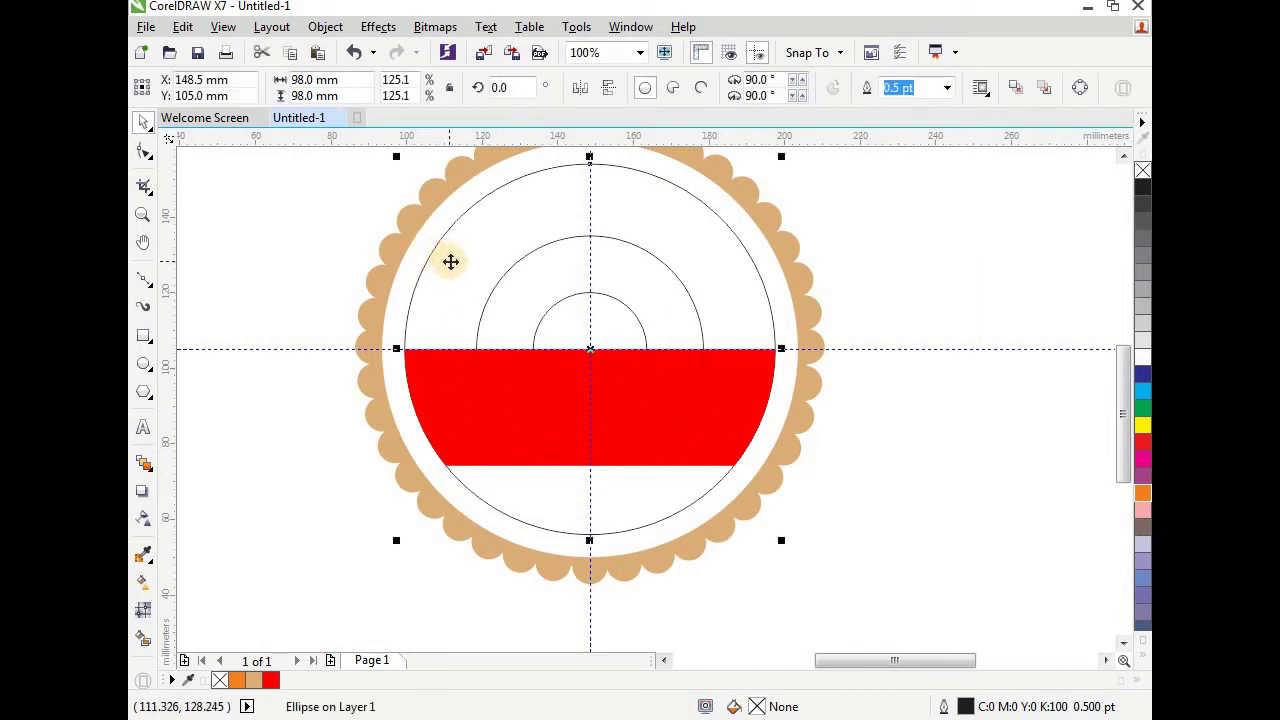
left_click(948, 88)
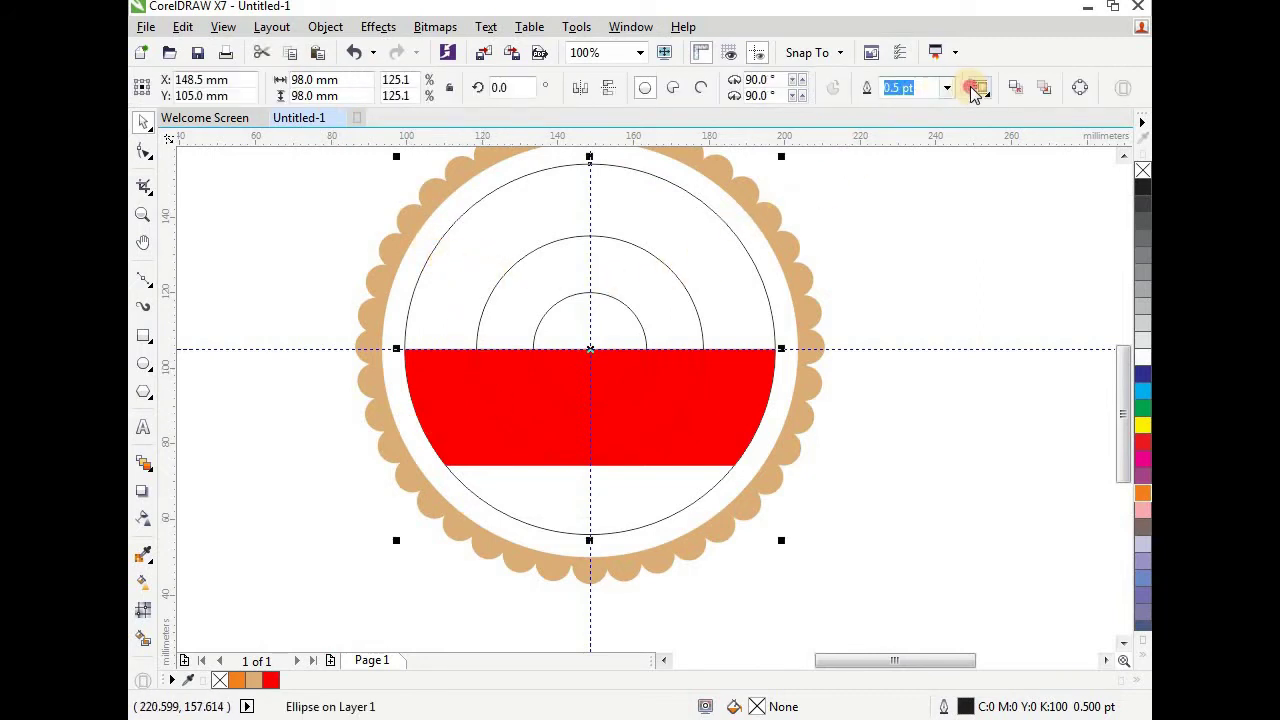
left_click(946, 90)
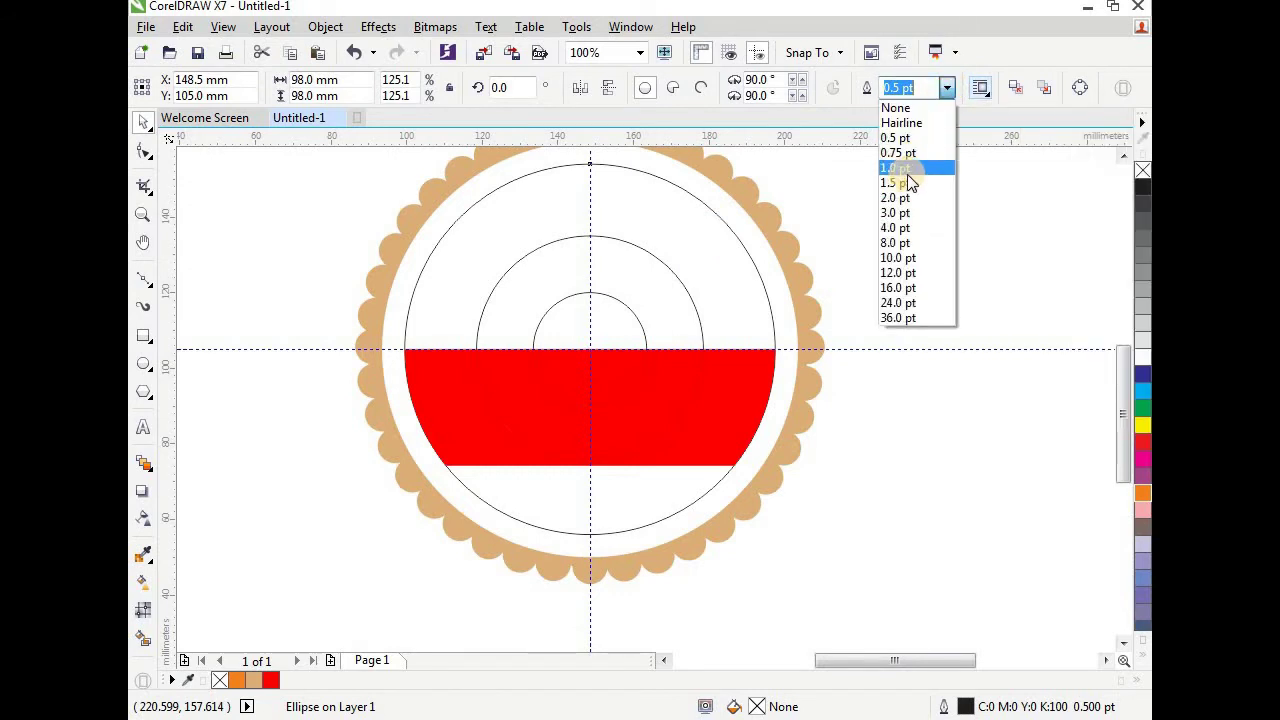
left_click(904, 228)
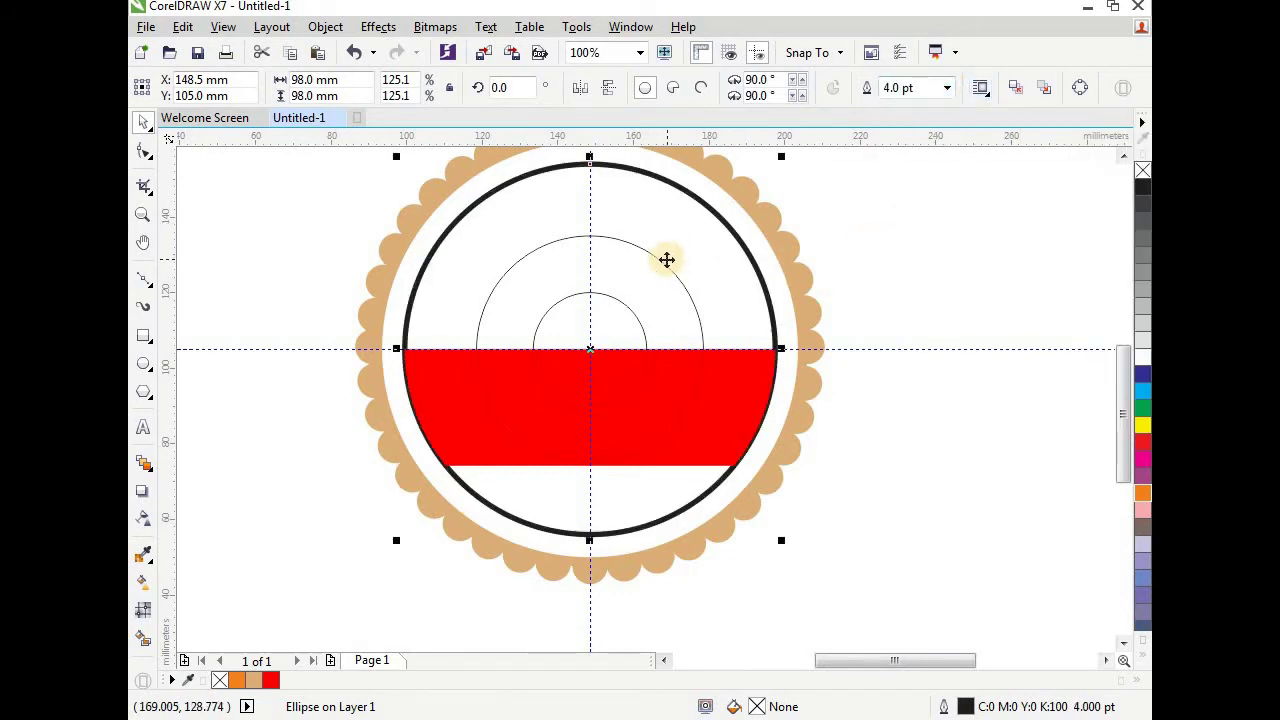
- Set the outline width of the 60 mm circle to 3 pt
left_click(665, 270)
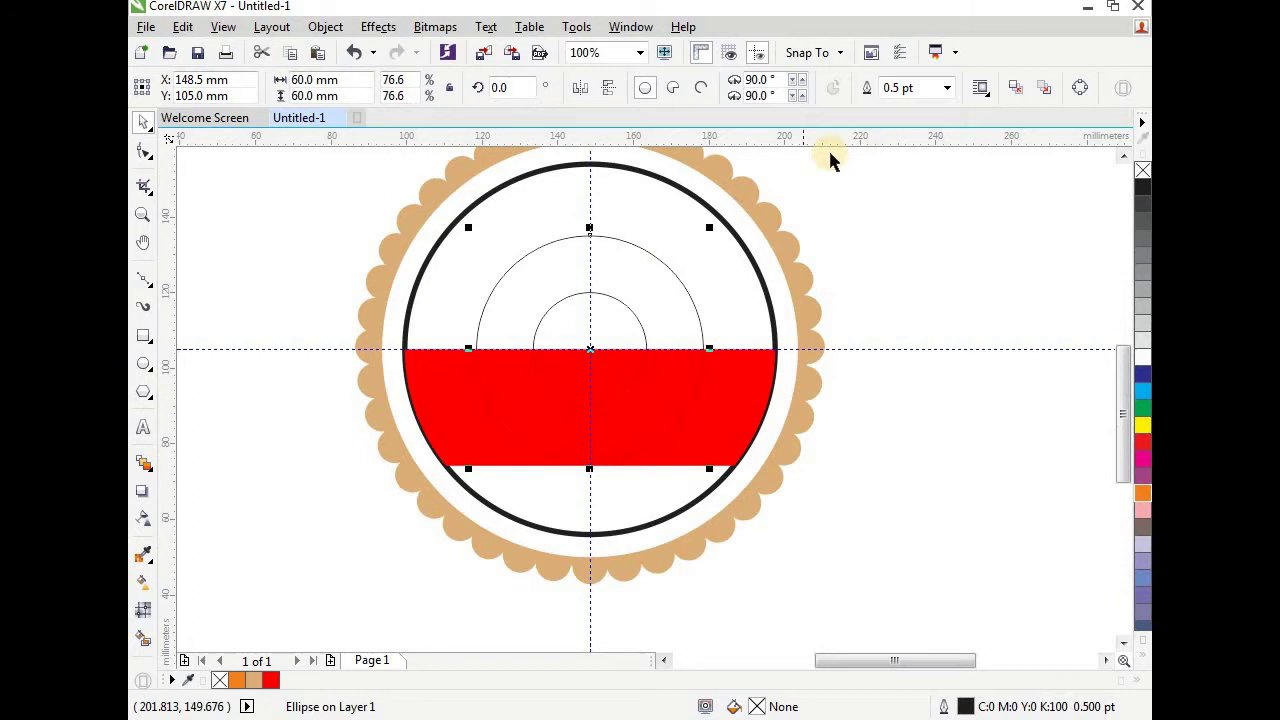
left_click(948, 88)
left_click(895, 212)
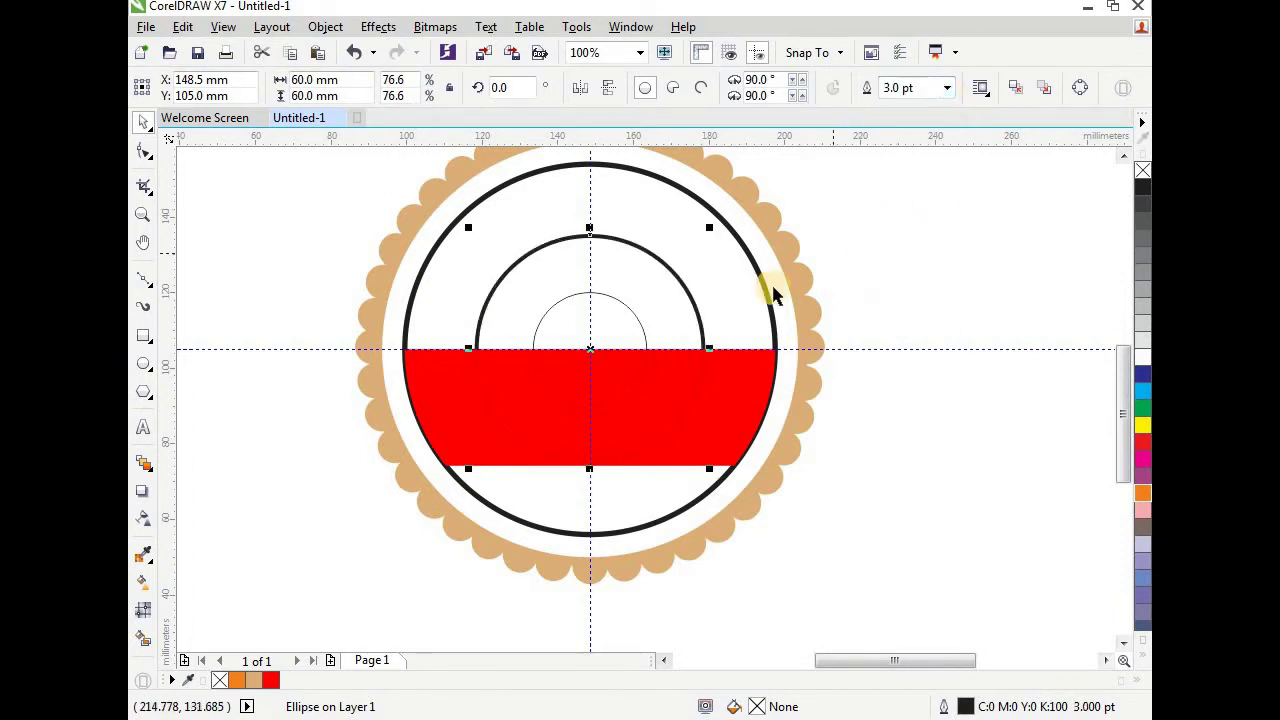
- Set the 30 mm inner circle's outline width to 3 pt and deselect it
left_click(643, 333)
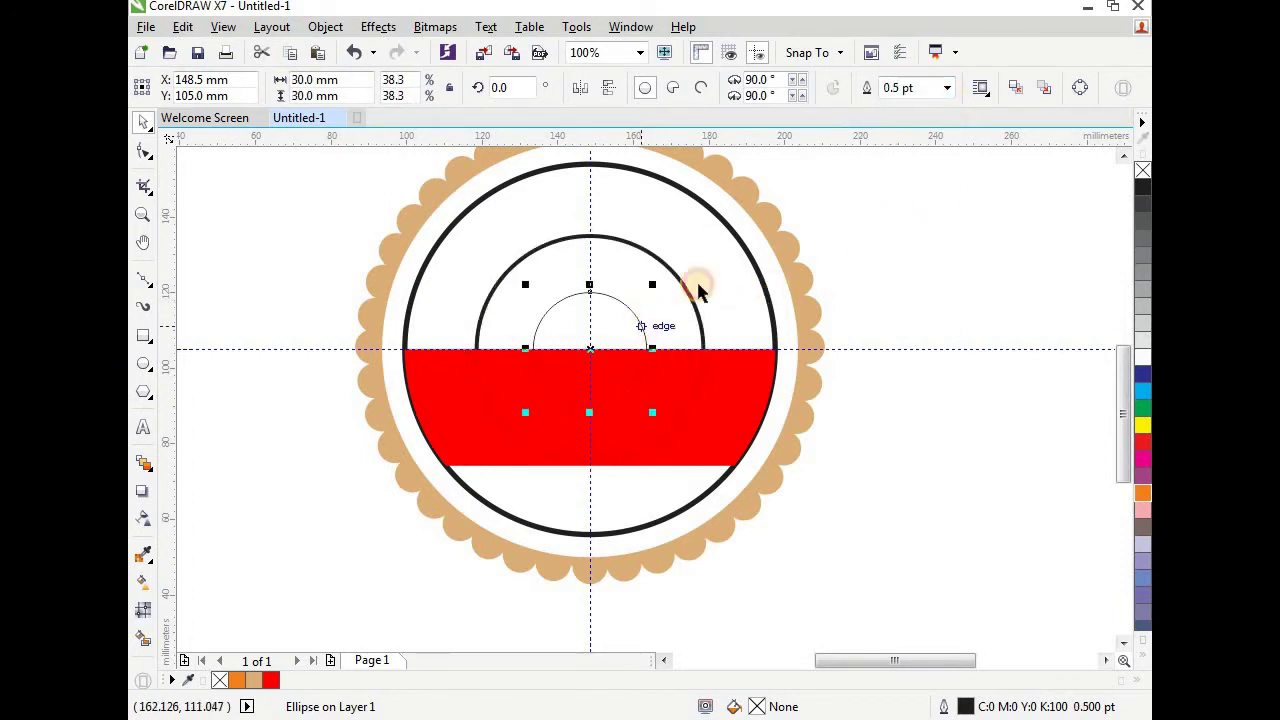
left_click(946, 88)
left_click(894, 197)
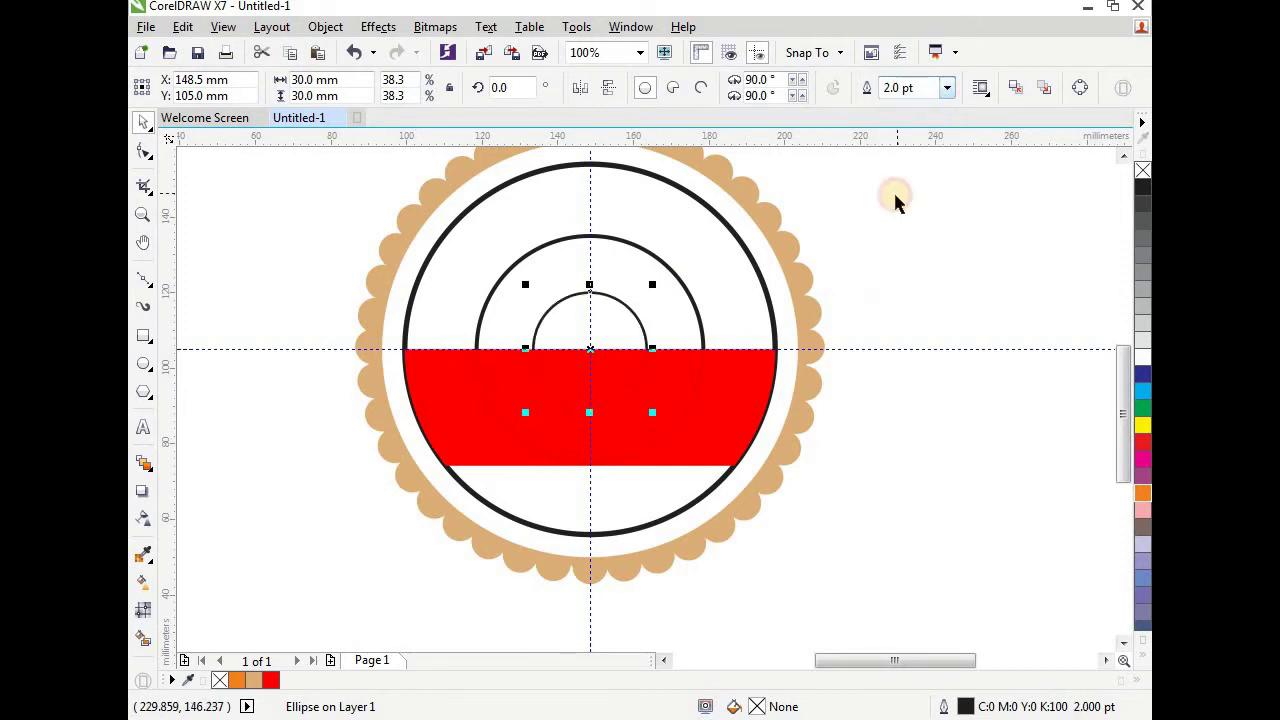
left_click(946, 88)
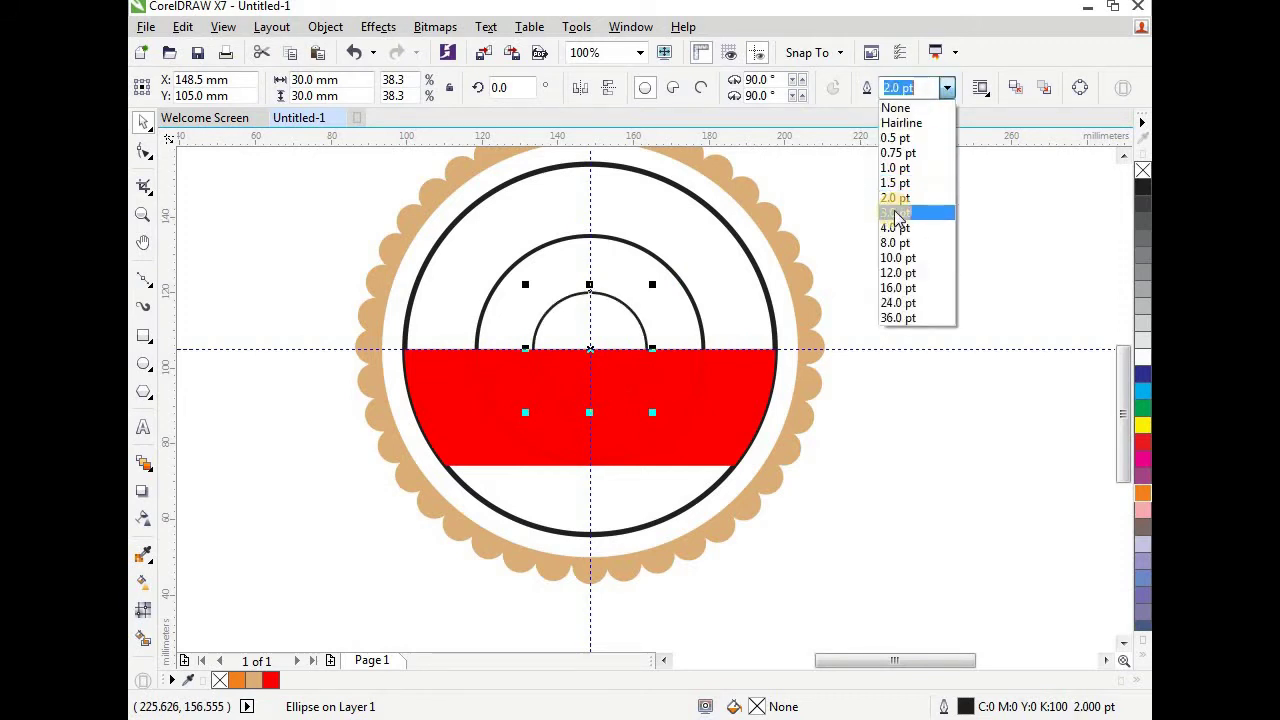
left_click(895, 210)
left_click(865, 283)
scroll(865, 285, "up", 1)
scroll(814, 314, "down", 1)
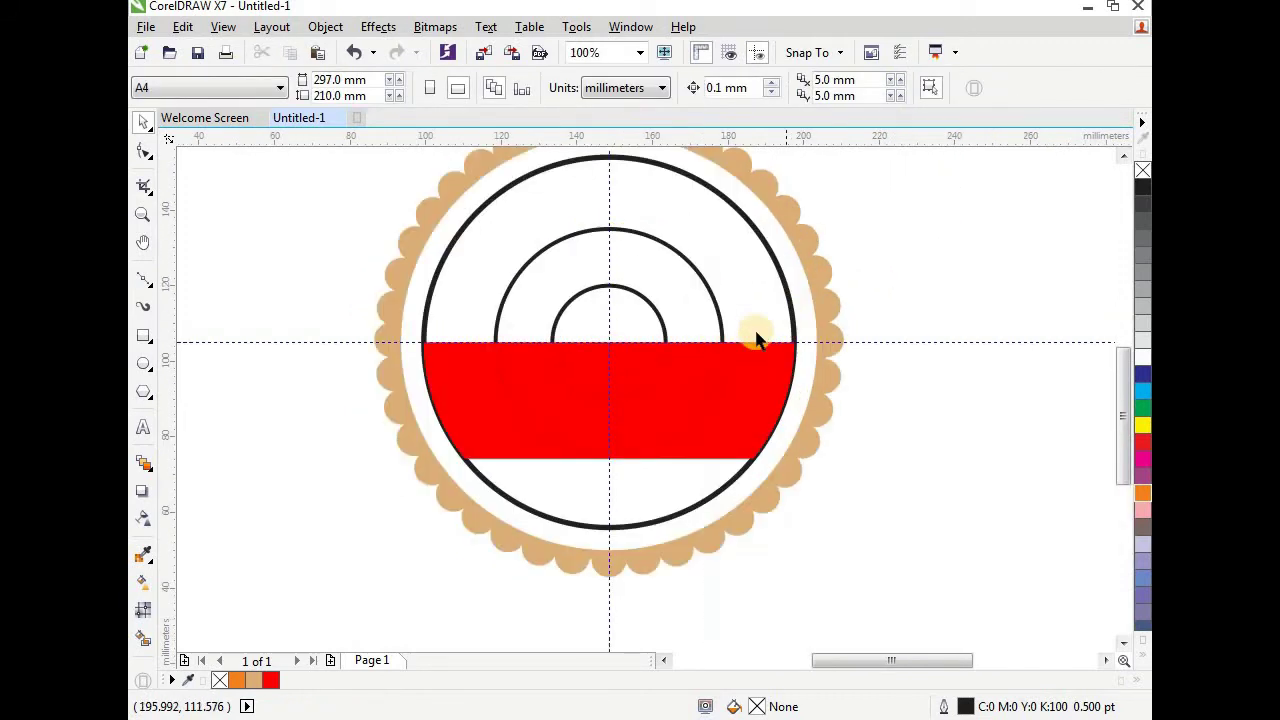
- Select the three red regions together, merge them into a single curve object, and deselect it
left_click_drag(414, 397, 808, 482)
left_click(676, 87)
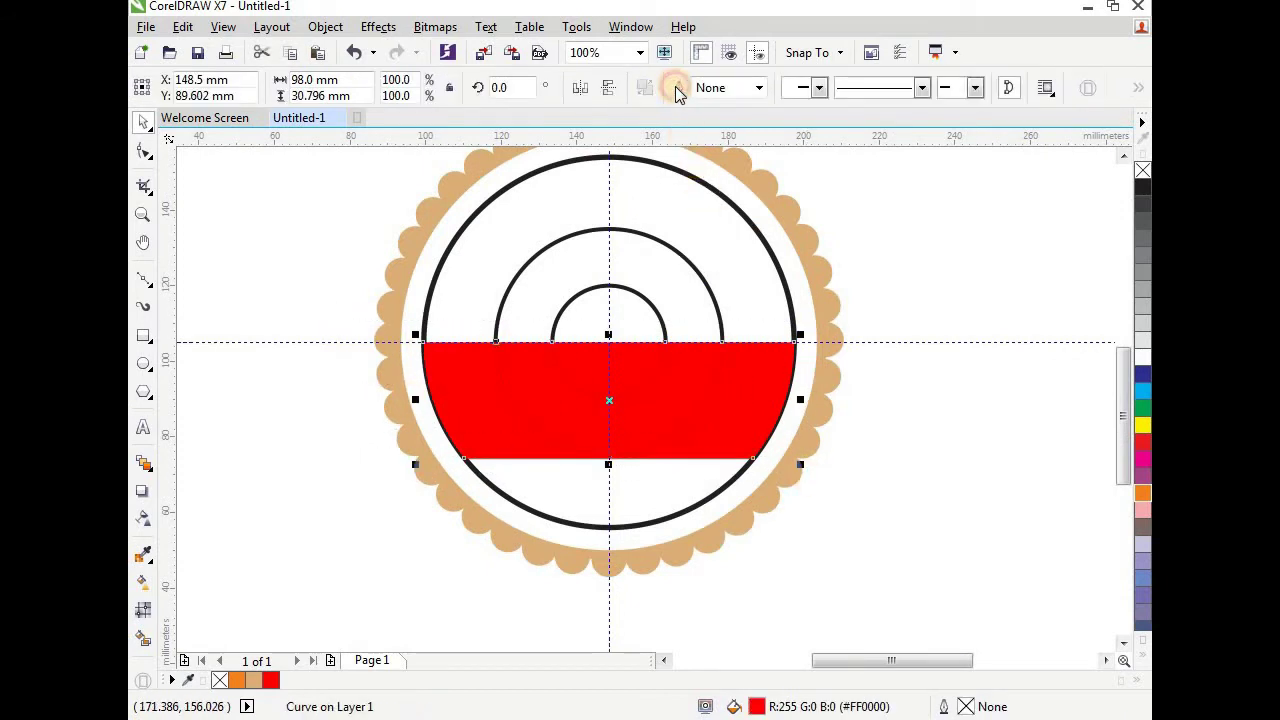
left_click(918, 271)
- Add the artistic text "THE FINEST DESIGN QUALITY" above the badge
scroll(651, 323, "down", 2)
scroll(644, 328, "up", 2)
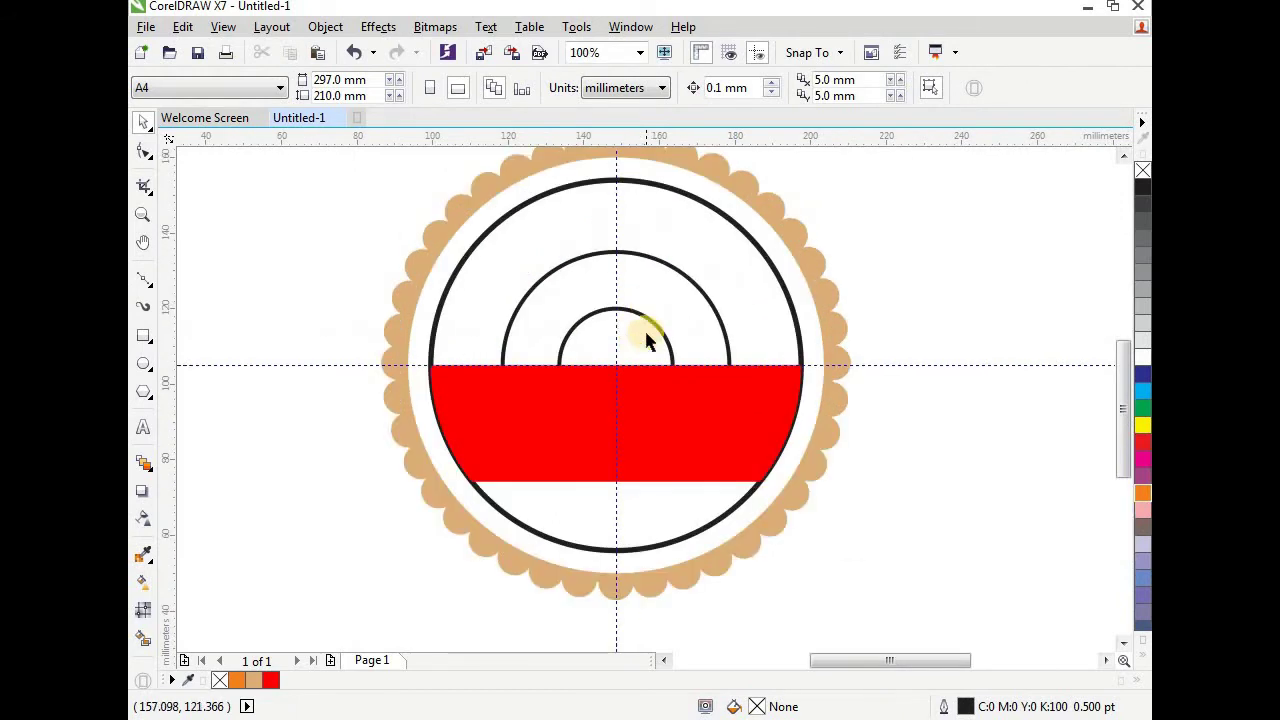
scroll(643, 320, "down", 2)
scroll(657, 206, "up", 2)
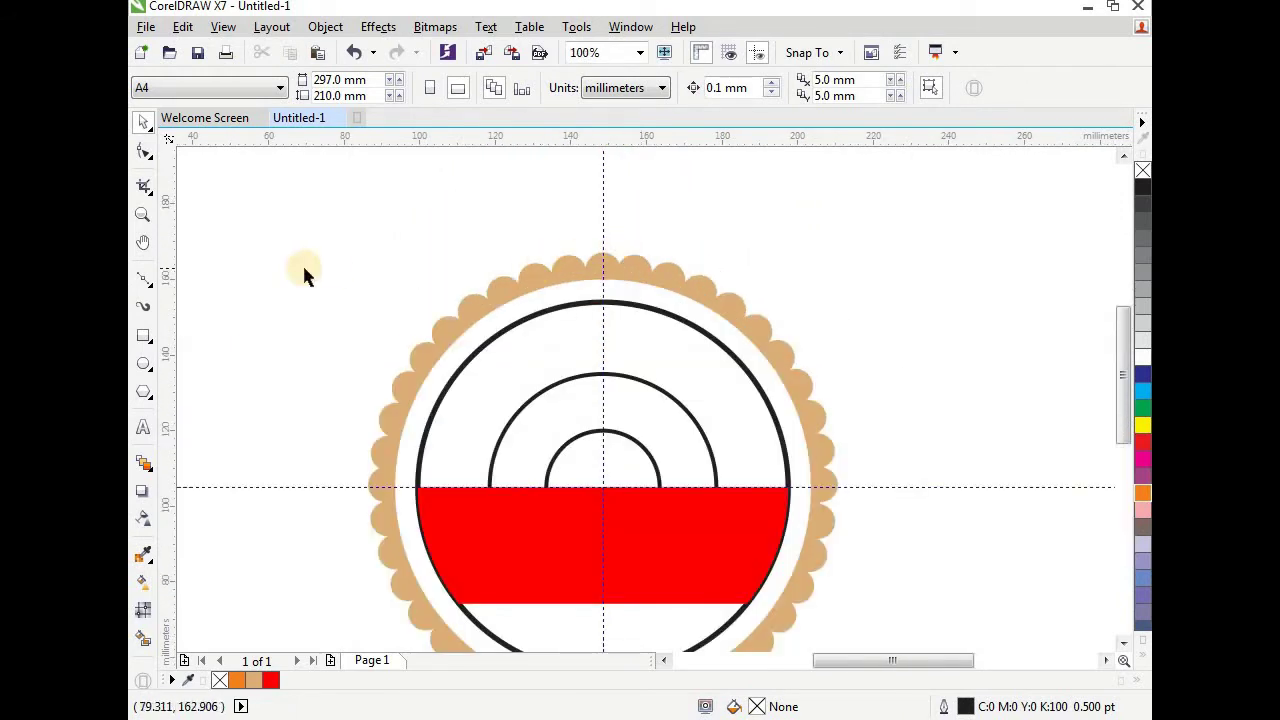
left_click(145, 438)
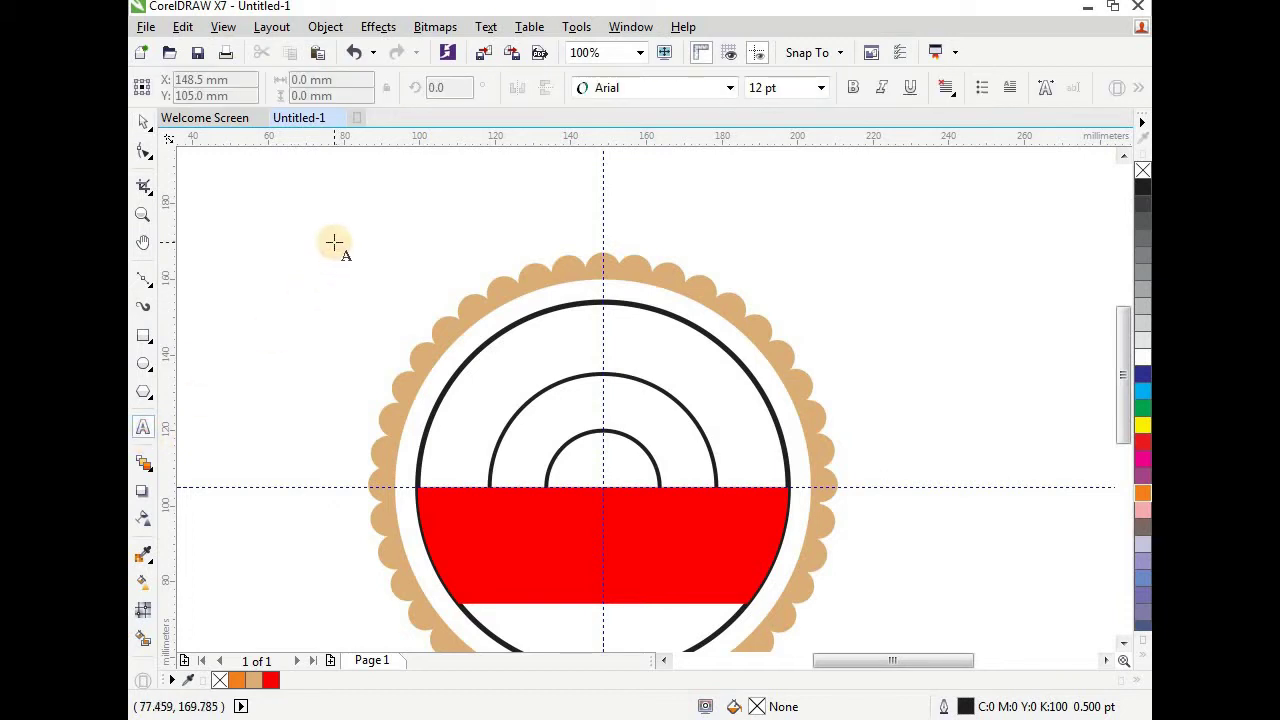
left_click(334, 242)
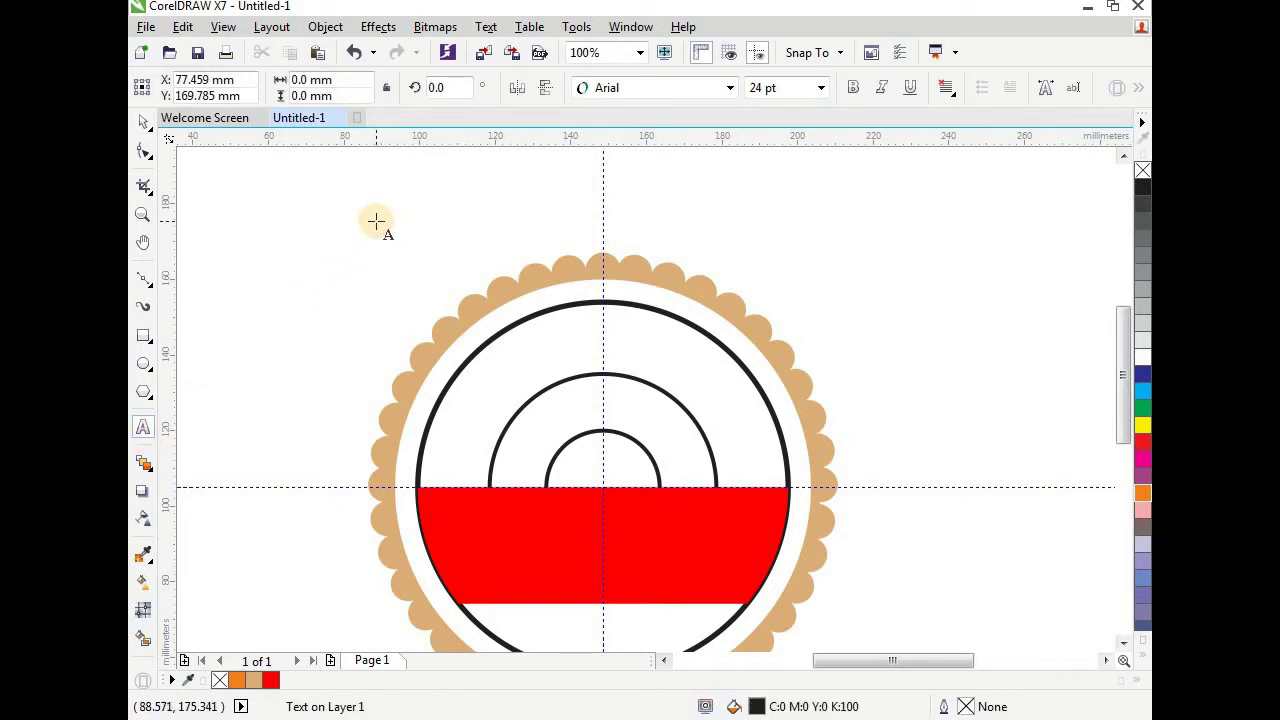
type("THE FINEST DESIGN QUALITY")
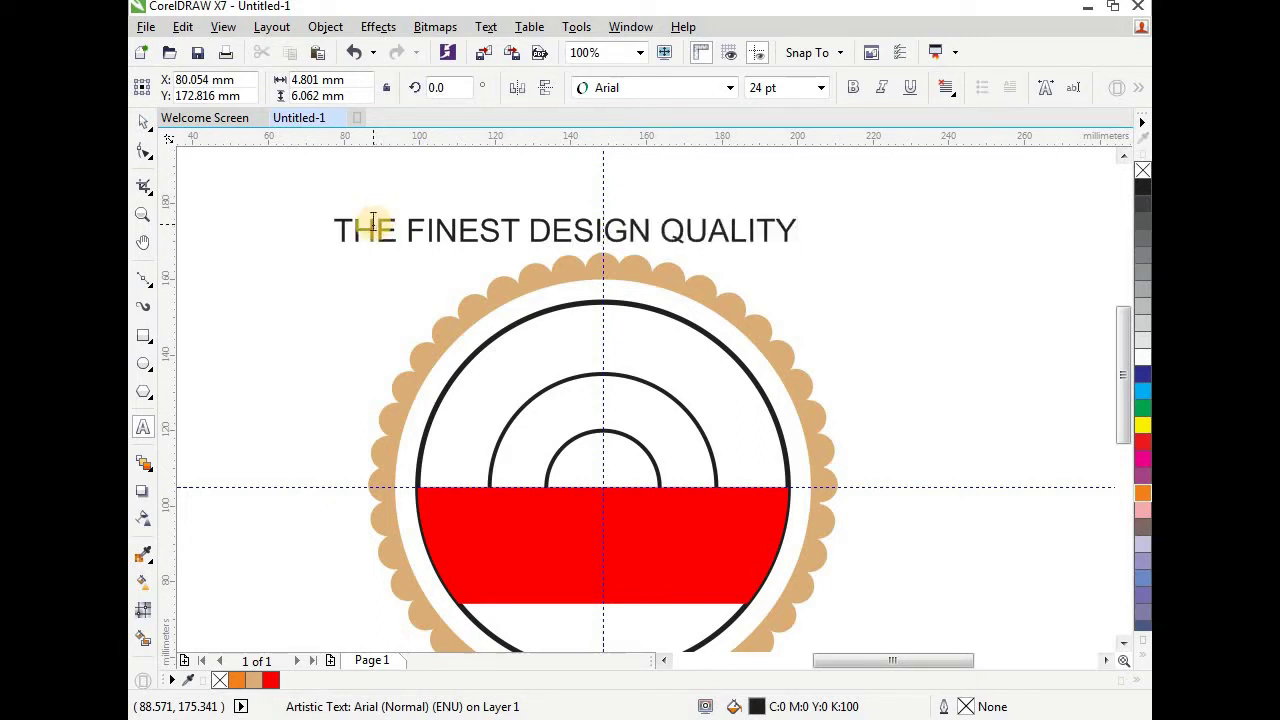
left_click(143, 122)
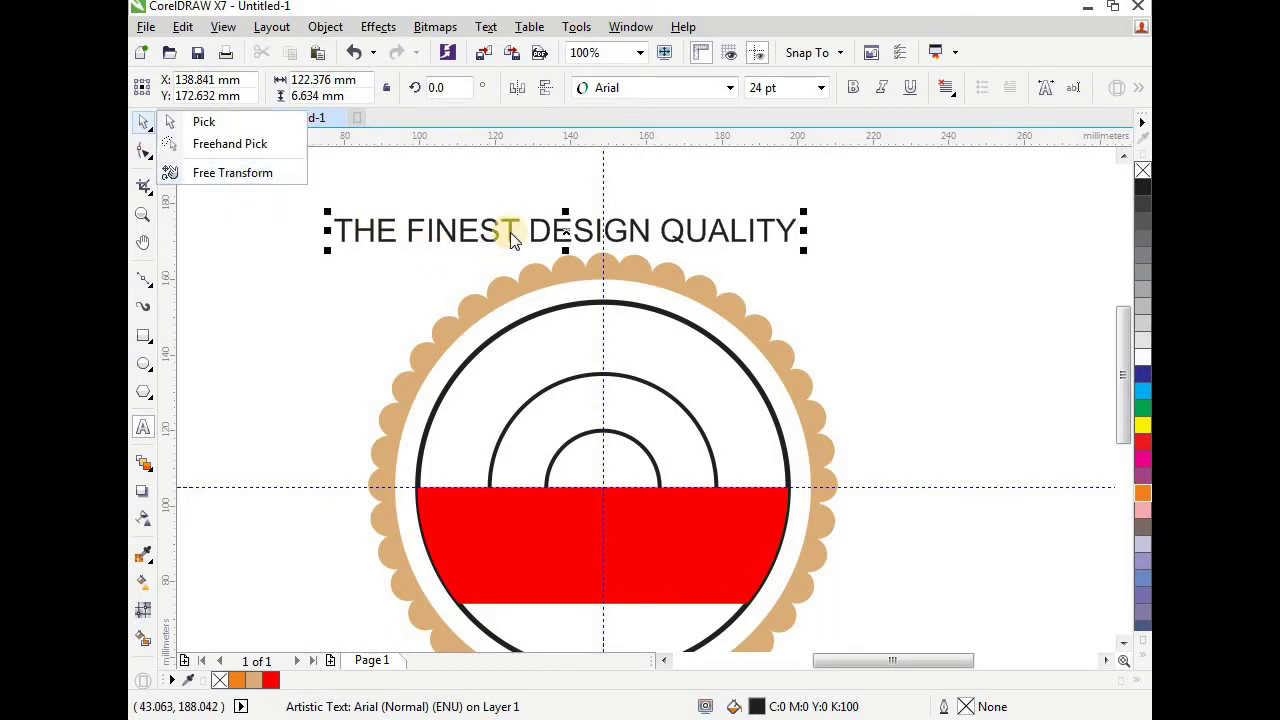
left_click(225, 122)
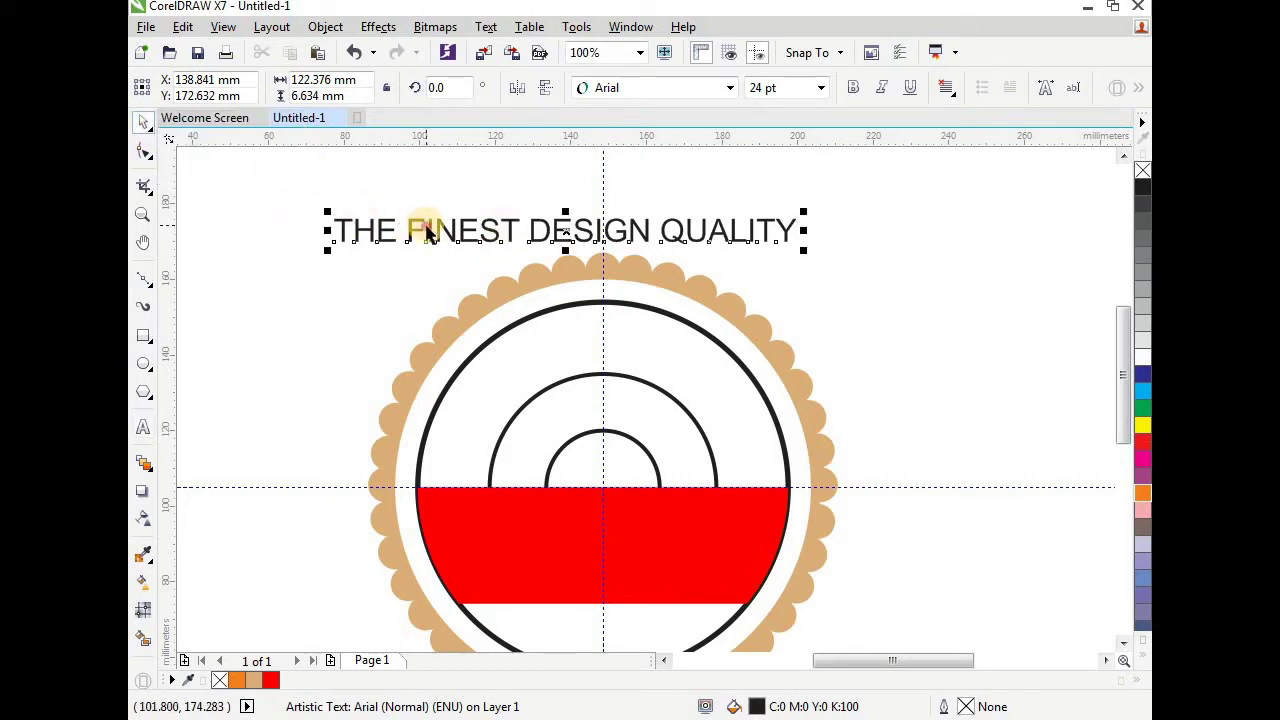
- Move the text line down and to the left so it overlaps the ring's upper edge
left_click(414, 221)
left_click(437, 240)
left_click_drag(437, 236, 334, 279)
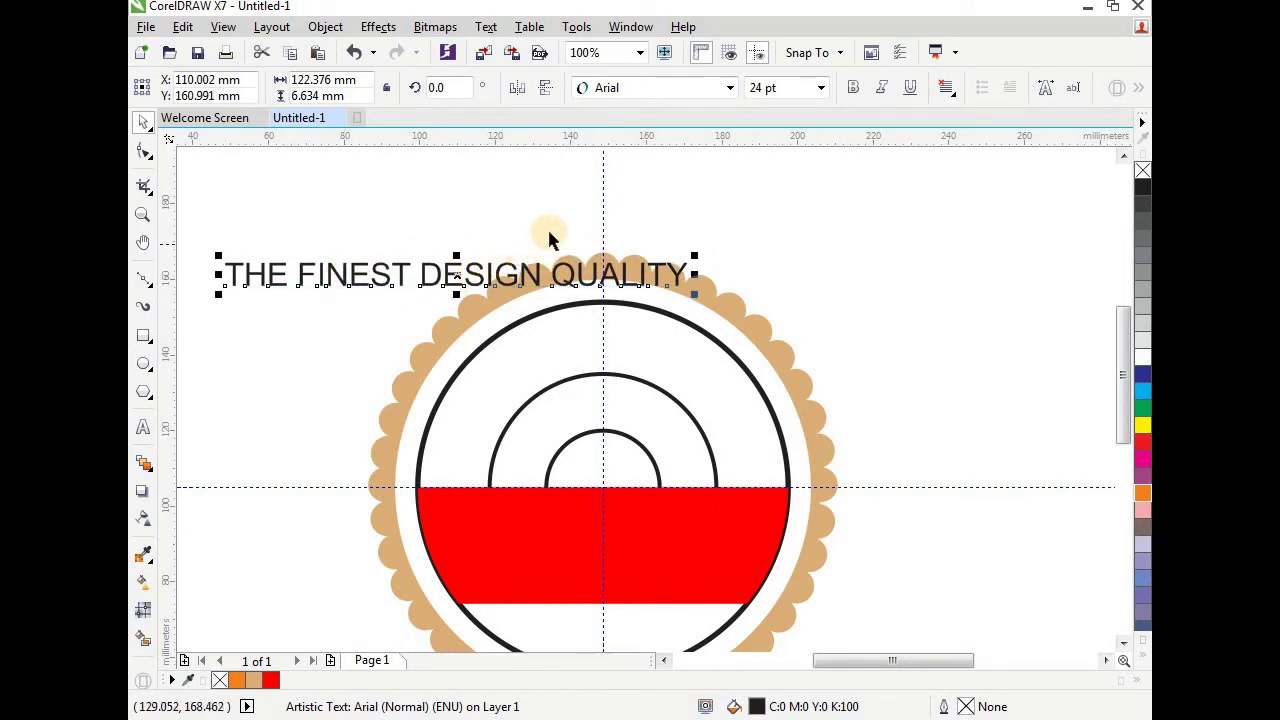
- Change the font of "THE FINEST DESIGN QUALITY" to Copperplate Gothic Bold
left_click(648, 88)
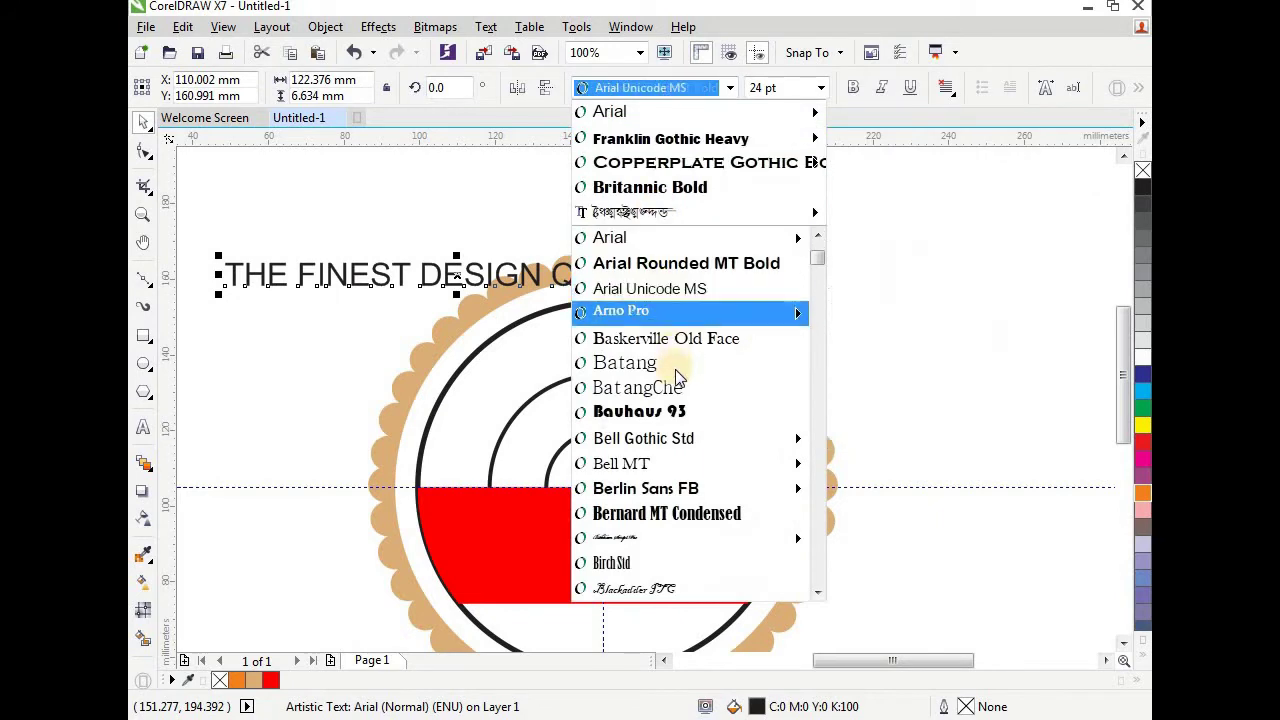
scroll(672, 430, "down", 7)
mouse_move(668, 497)
scroll(668, 497, "down", 4)
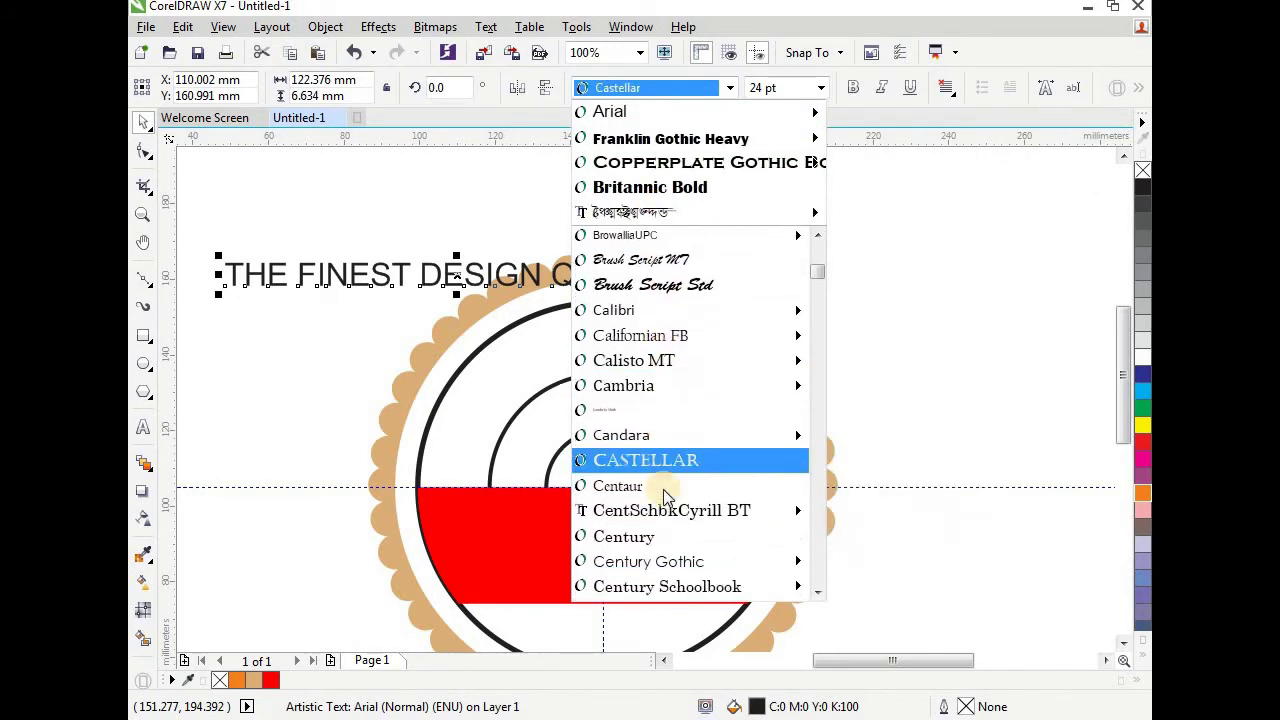
scroll(668, 497, "down", 4)
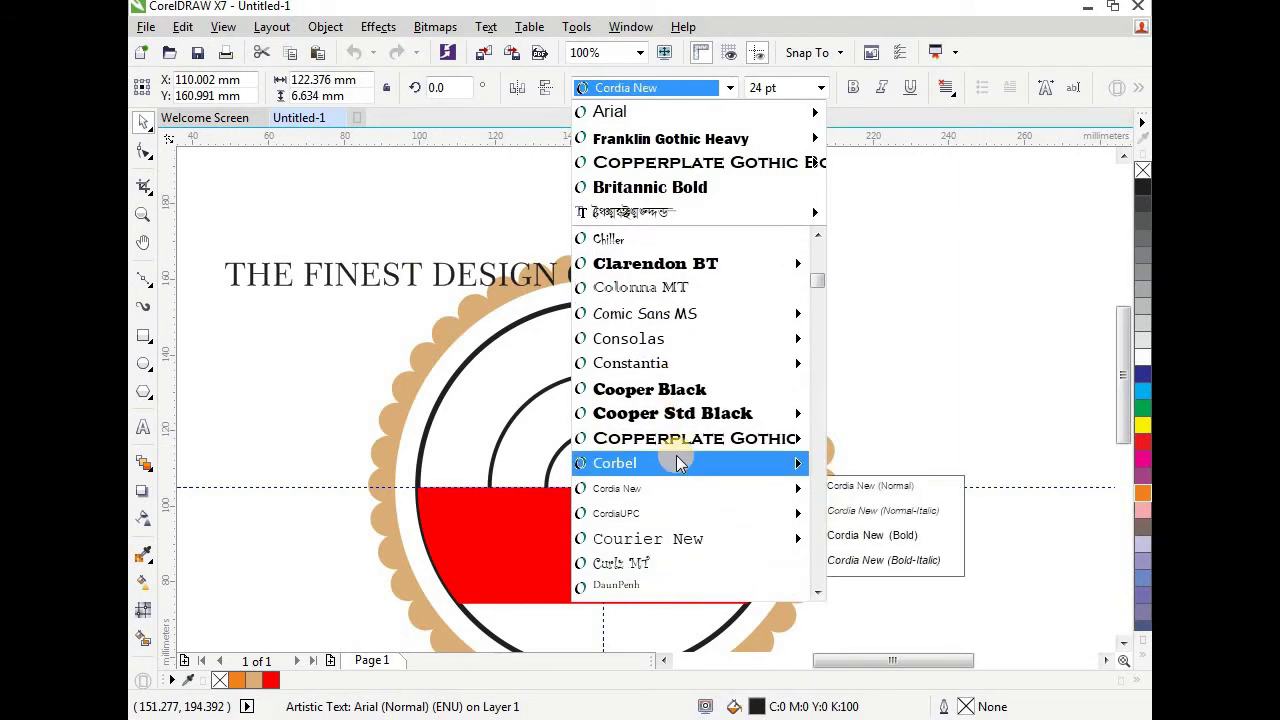
left_click(682, 437)
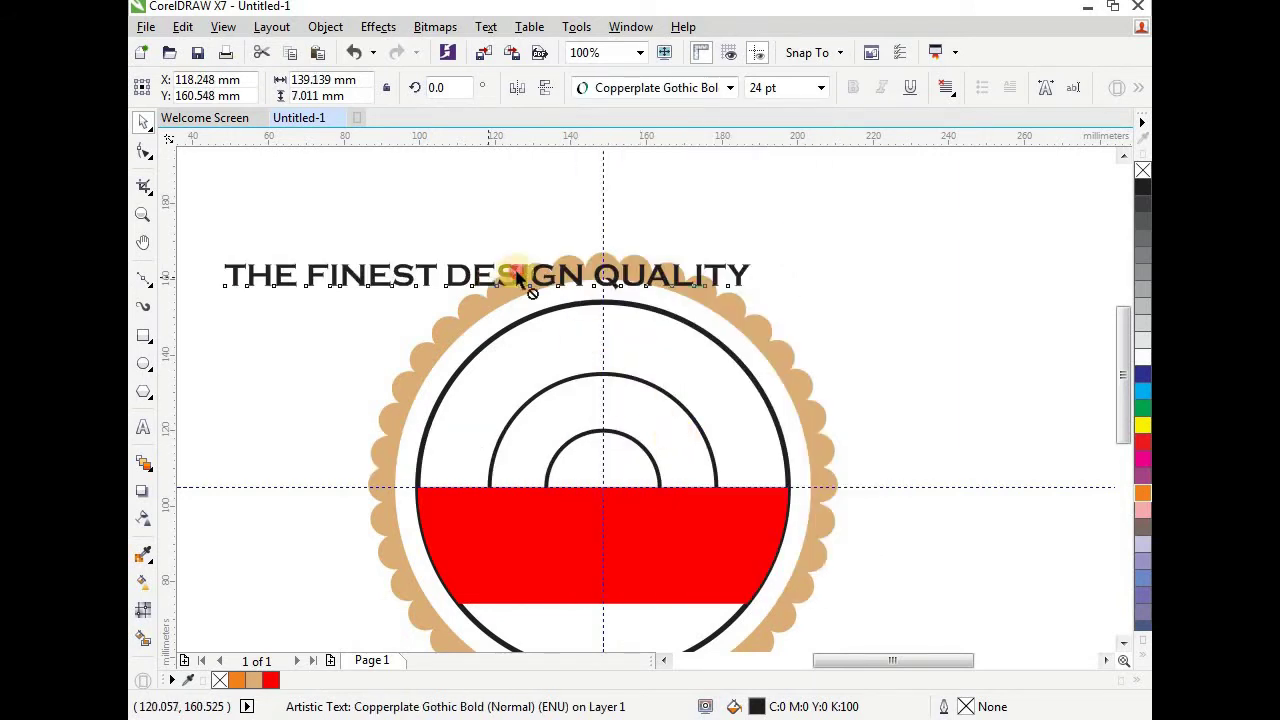
- Set "THE FINEST DESIGN QUALITY" to 34 pt and reposition it above the scalloped ring
left_click_drag(507, 281, 797, 240)
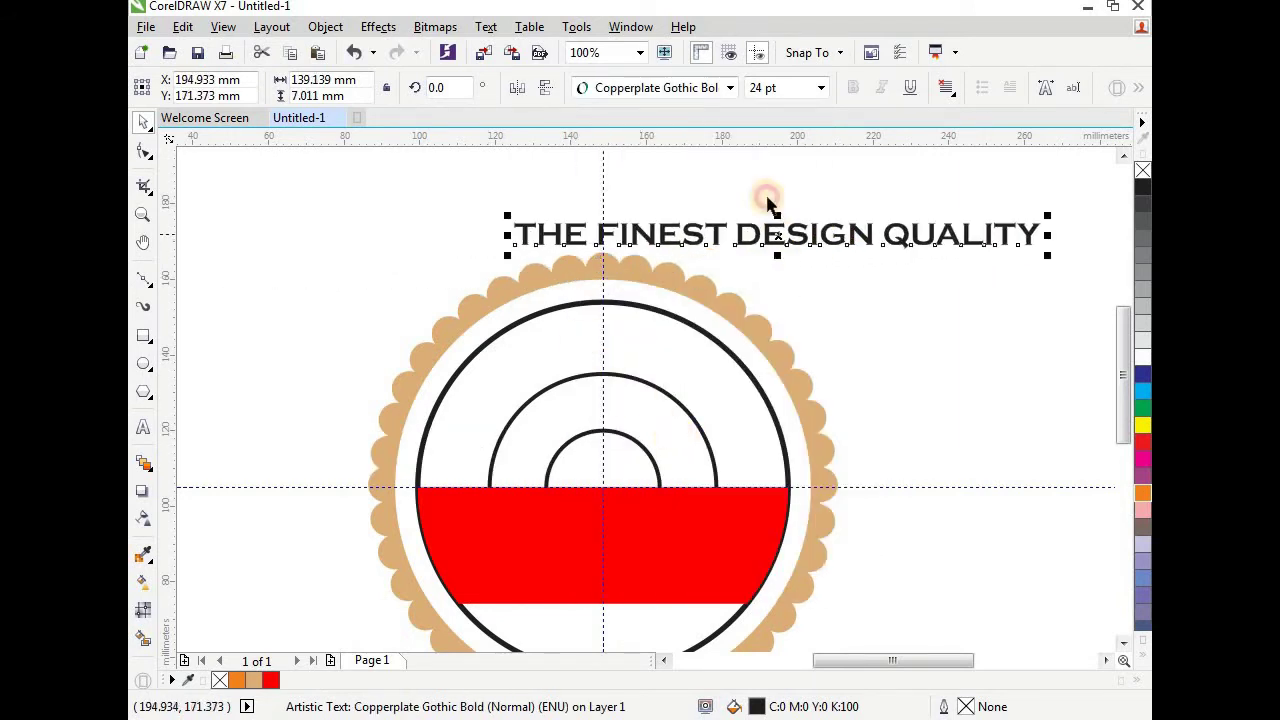
left_click(792, 88)
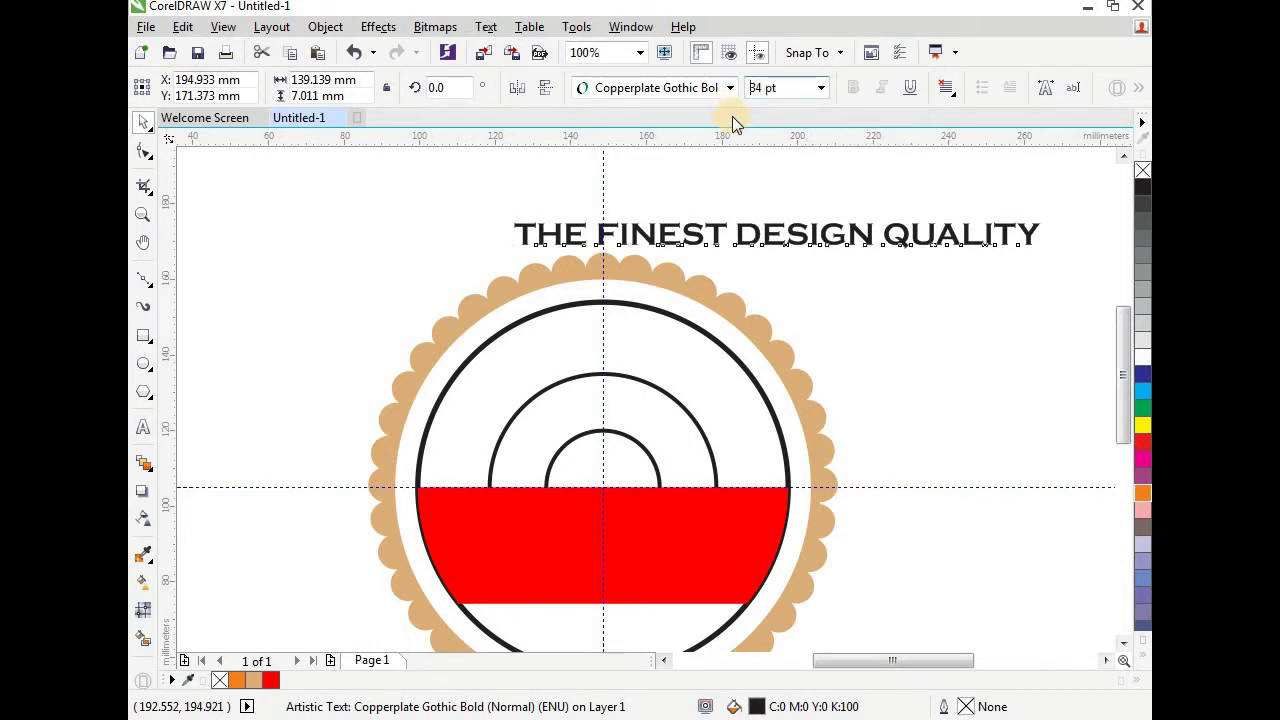
key("Return")
left_click_drag(808, 240, 552, 240)
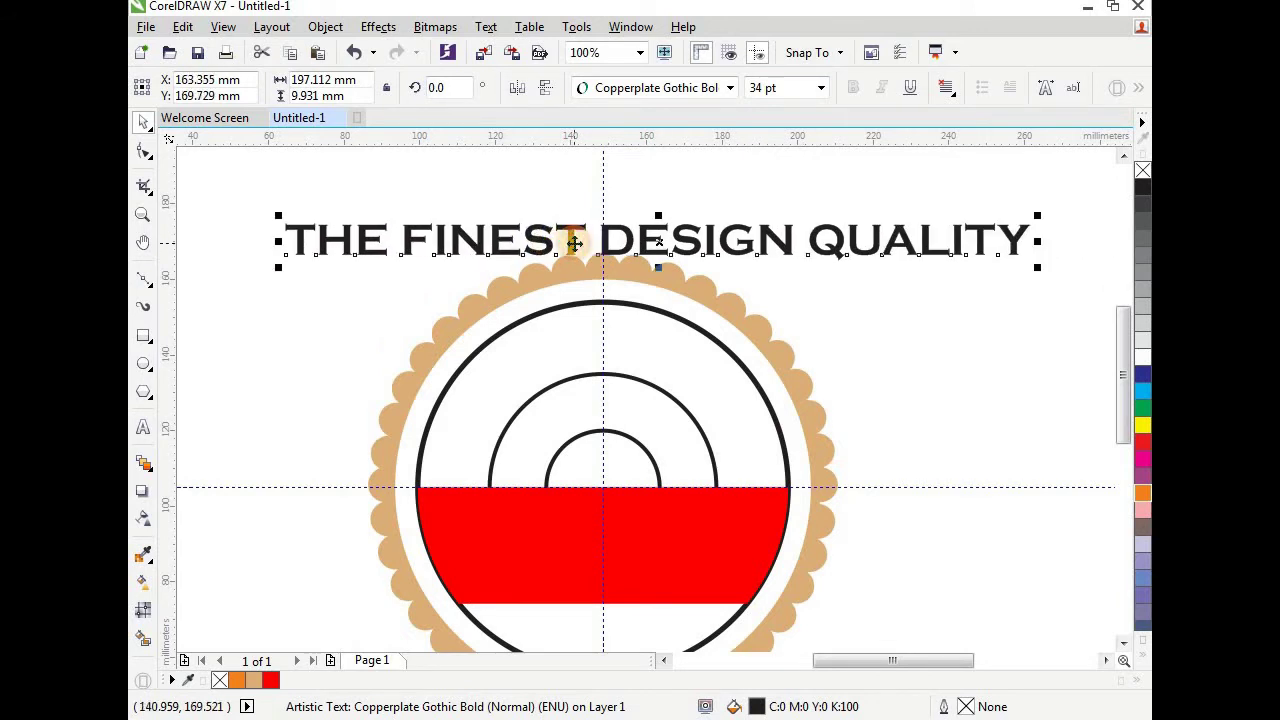
- Fit the text to the large outlined circle, placing it inside the line at an offset of -13.969 mm
left_click(487, 27)
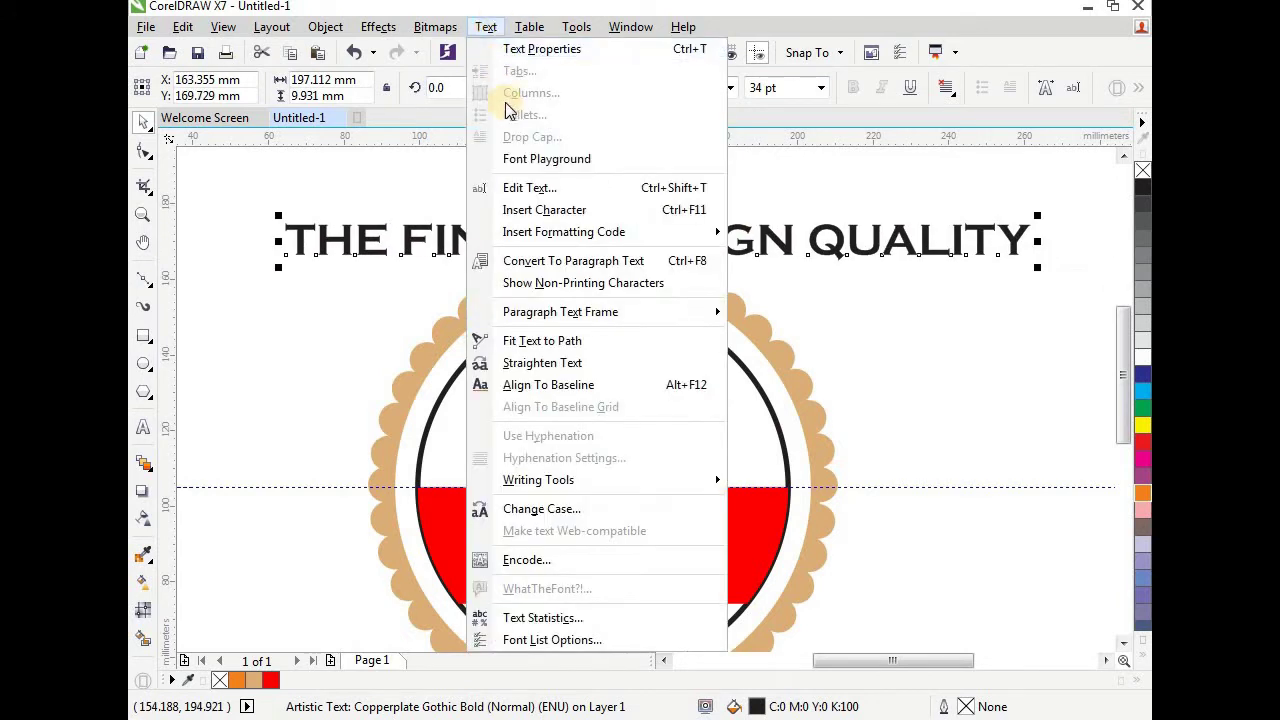
left_click(598, 342)
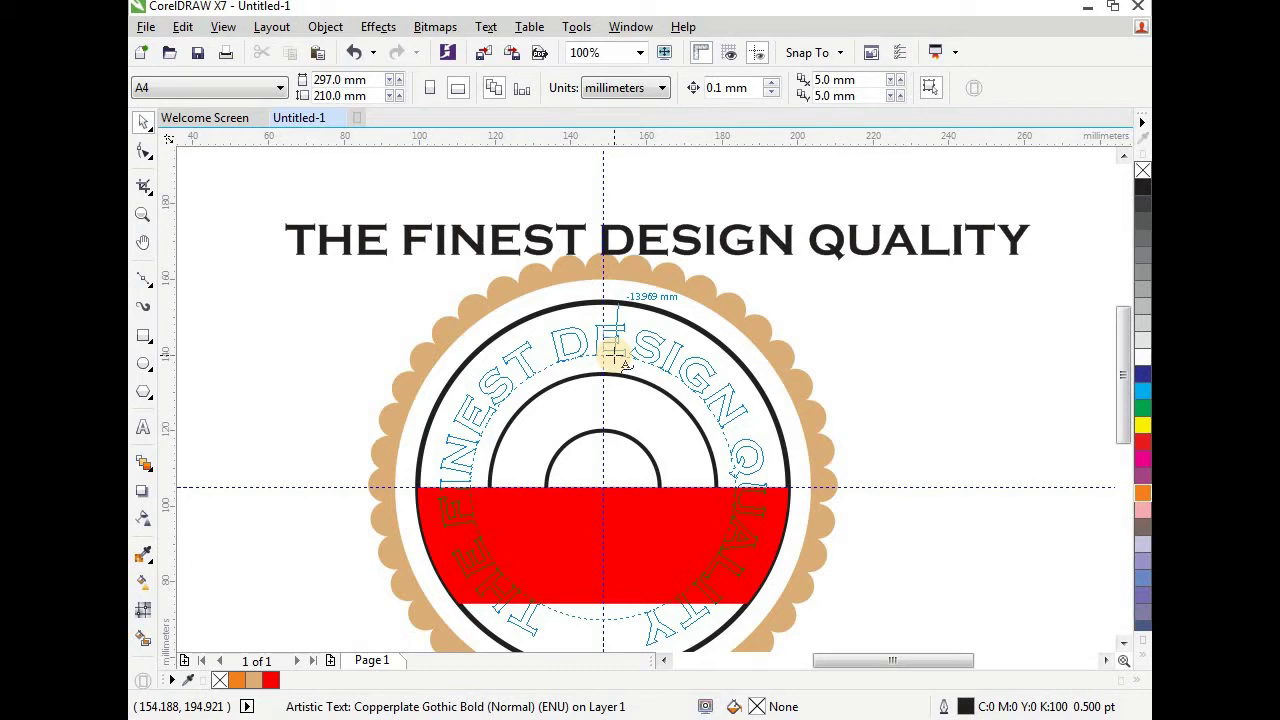
left_click(613, 354)
- Try 14, 24 and 20 pt for the curved "THE FINEST DESIGN QUALITY" text, and settle on 18 pt
left_click(895, 89)
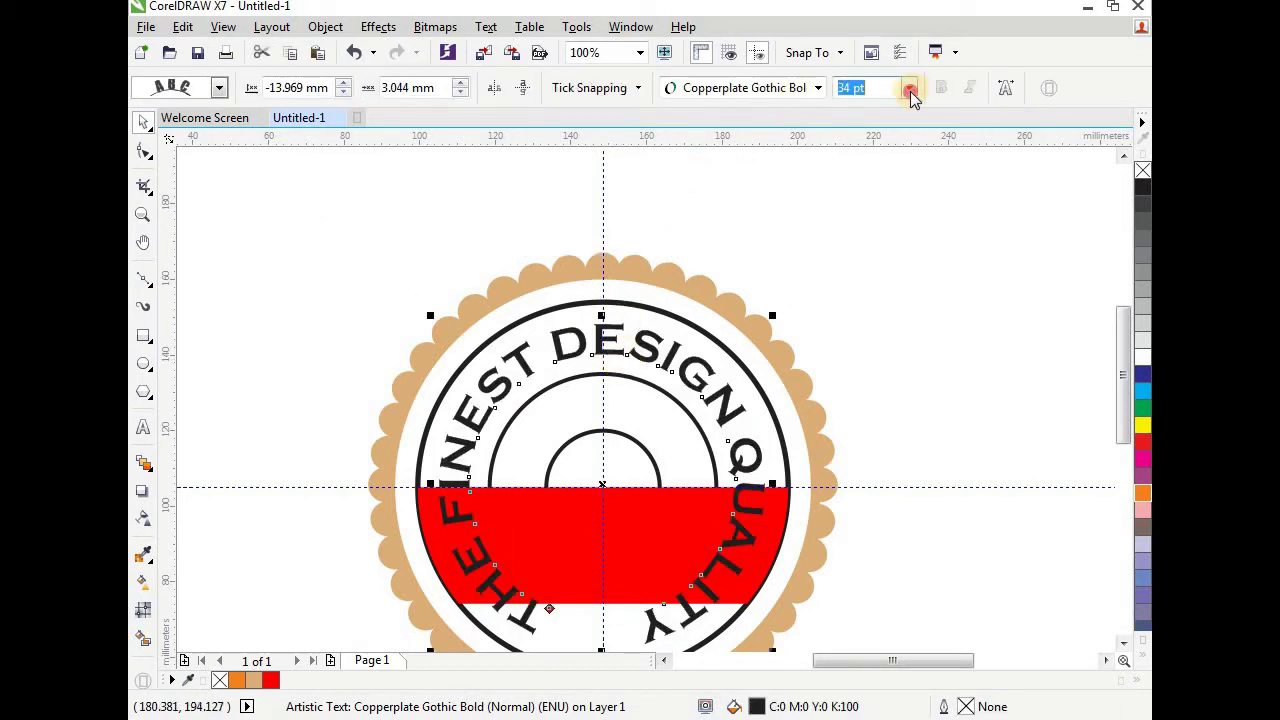
left_click(909, 89)
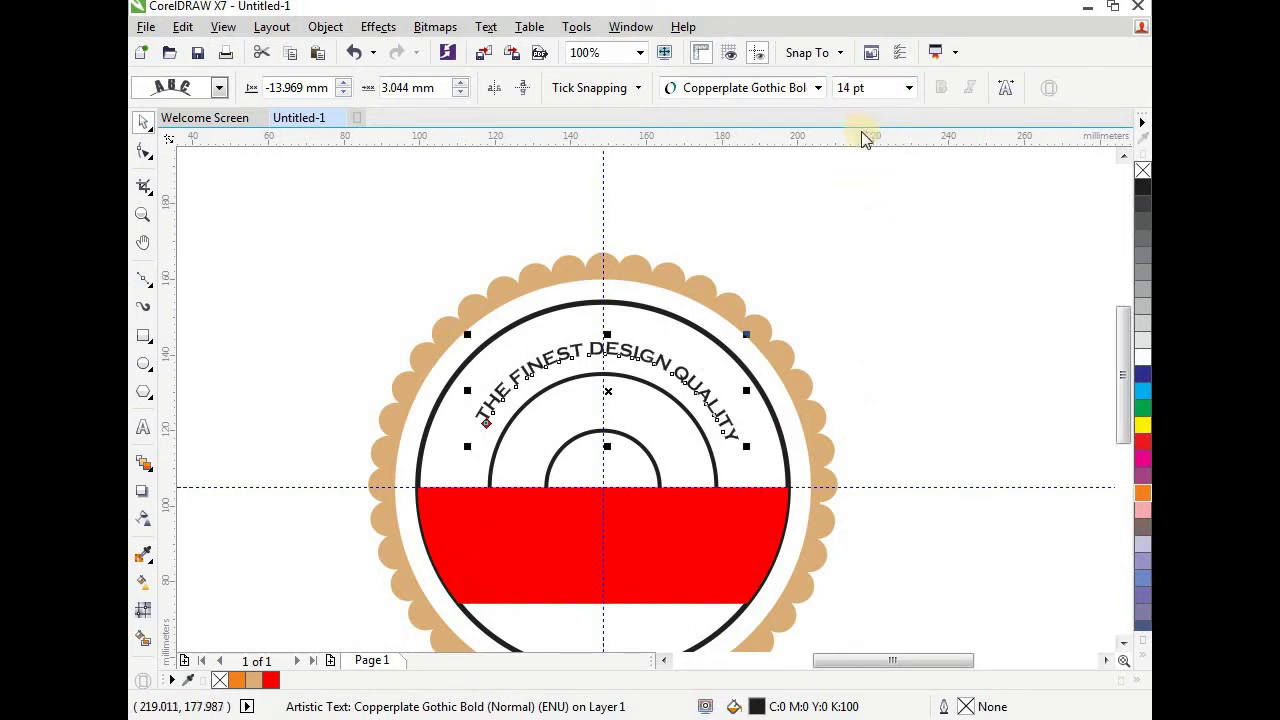
left_click(909, 88)
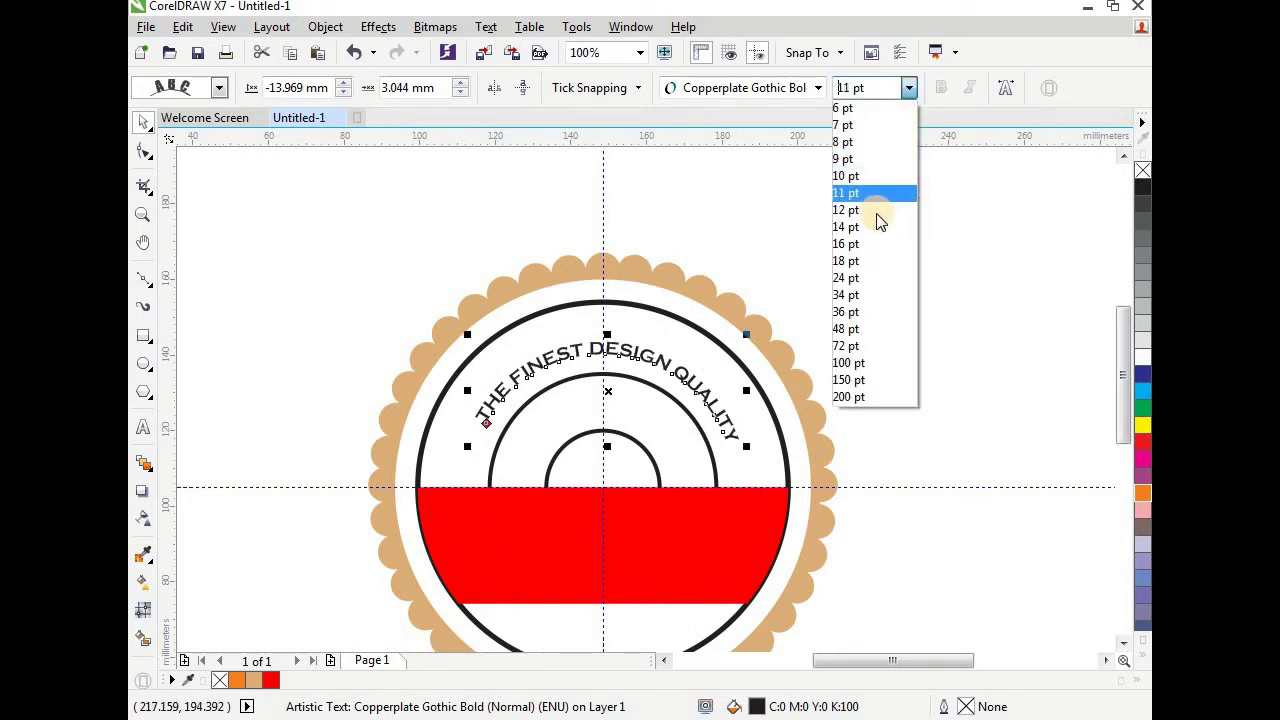
left_click(859, 279)
scroll(859, 240, "down", 2)
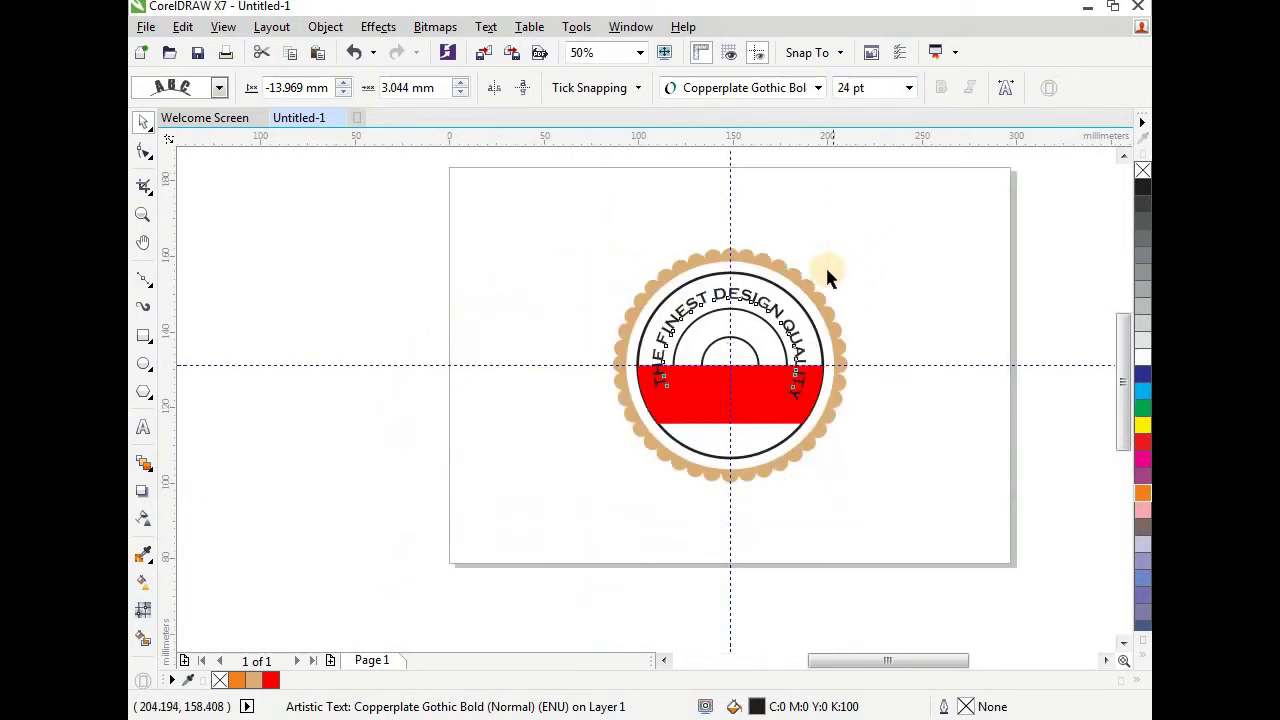
scroll(825, 265, "up", 2)
left_click(871, 88)
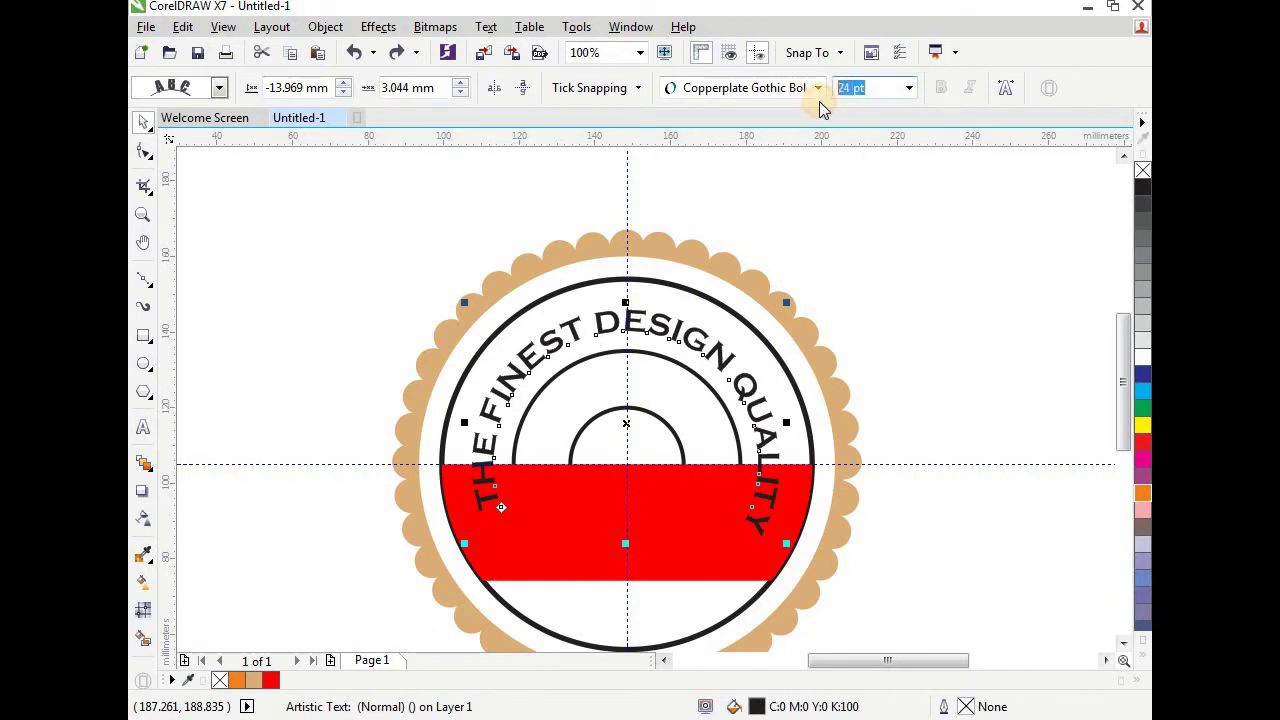
key("Return")
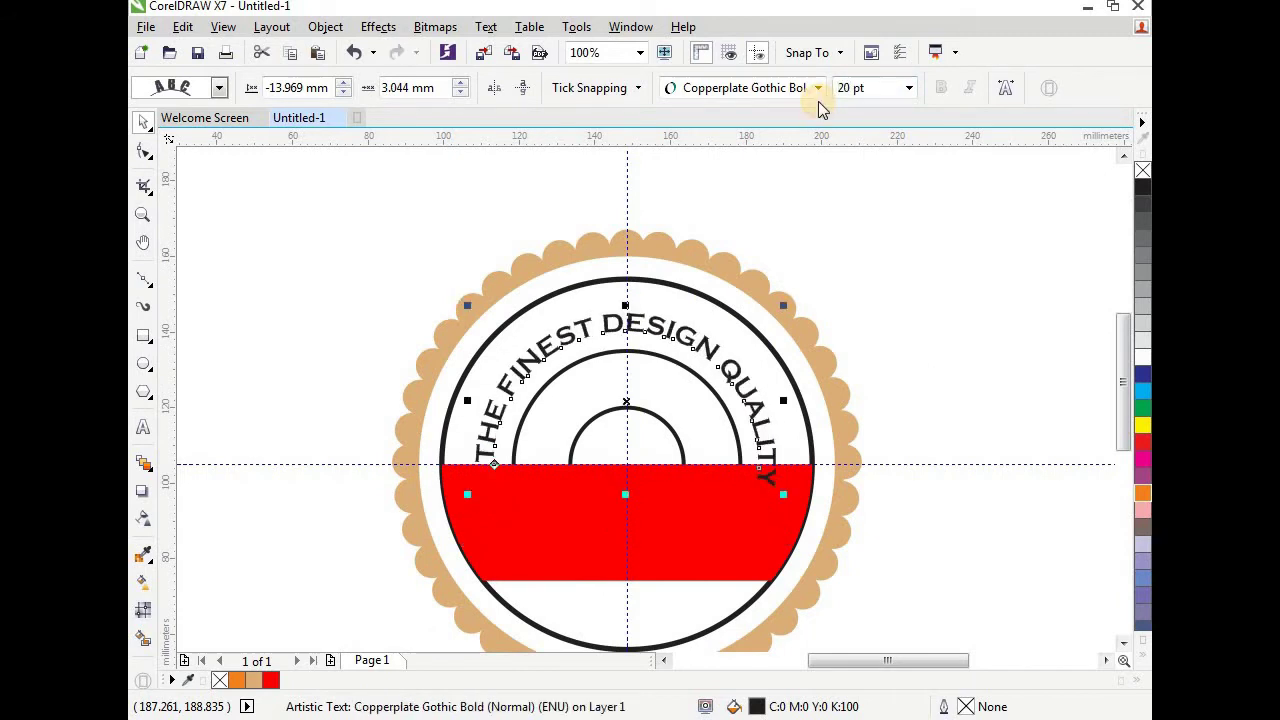
left_click(908, 88)
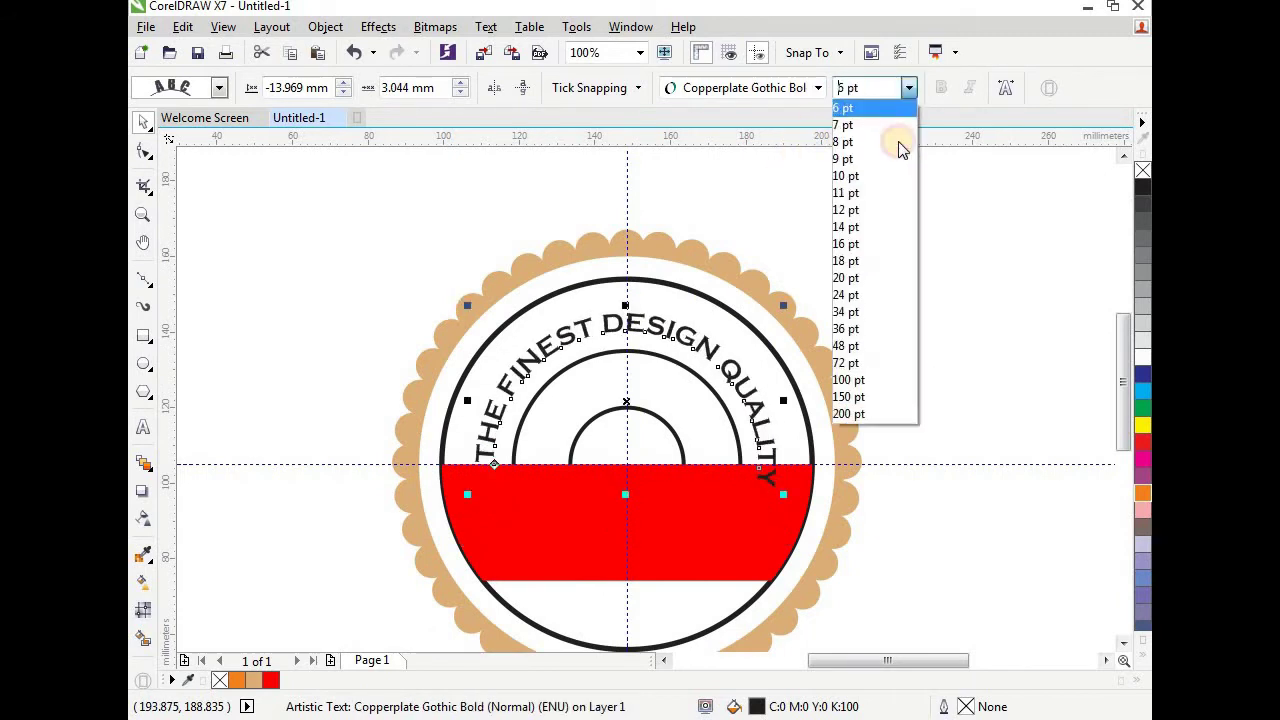
left_click(856, 260)
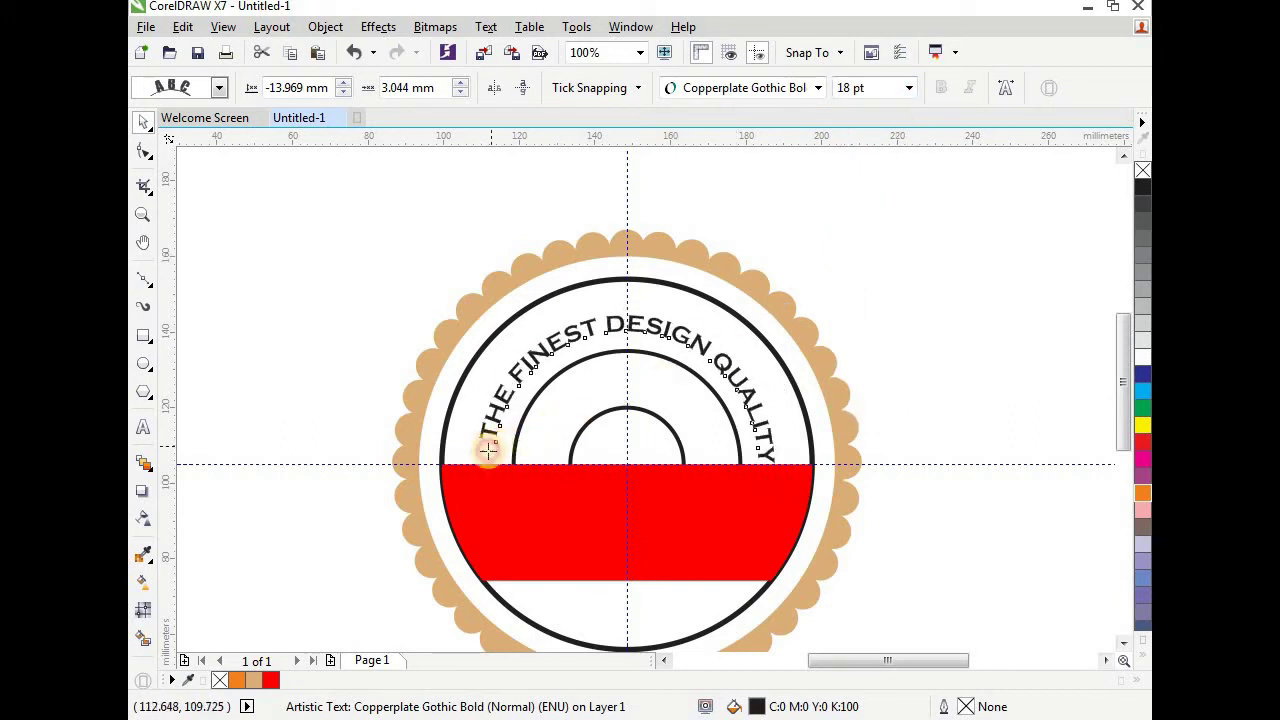
- Stretch the curved text taller to about 21.4 pt and shift it along its circle to an offset of about -9.9 mm
left_click_drag(494, 444, 486, 449)
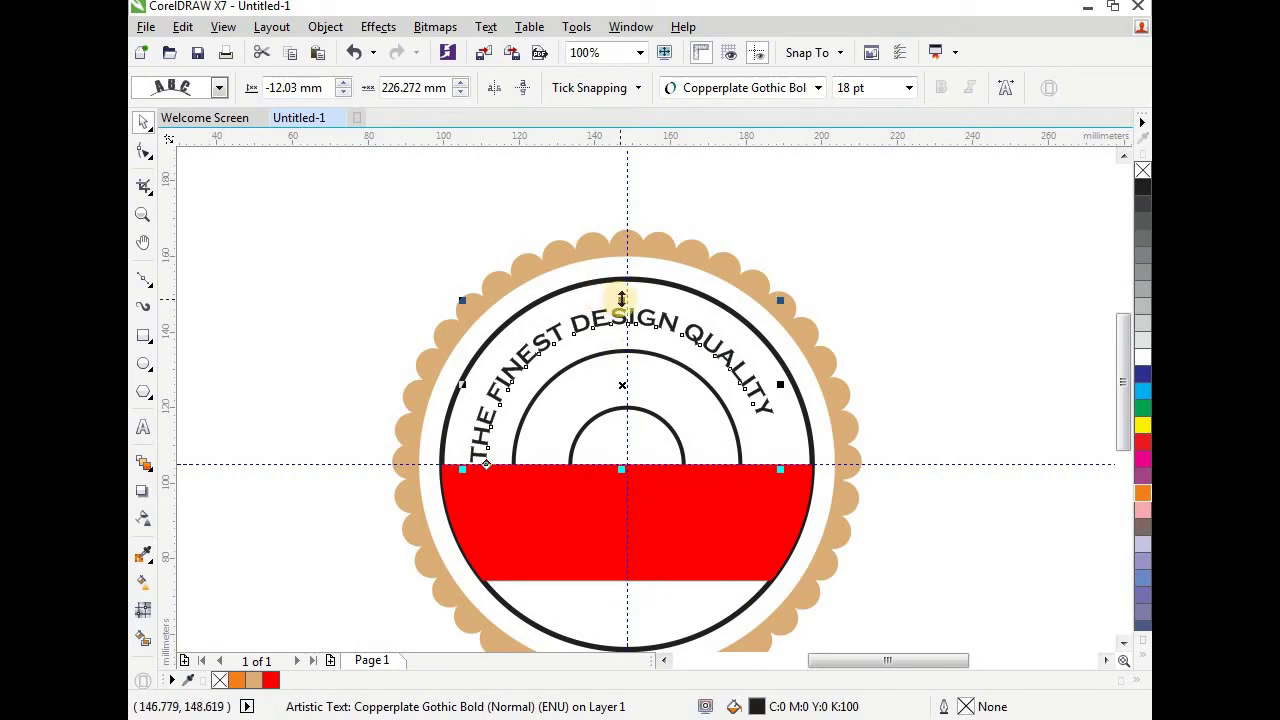
left_click_drag(620, 292, 630, 263)
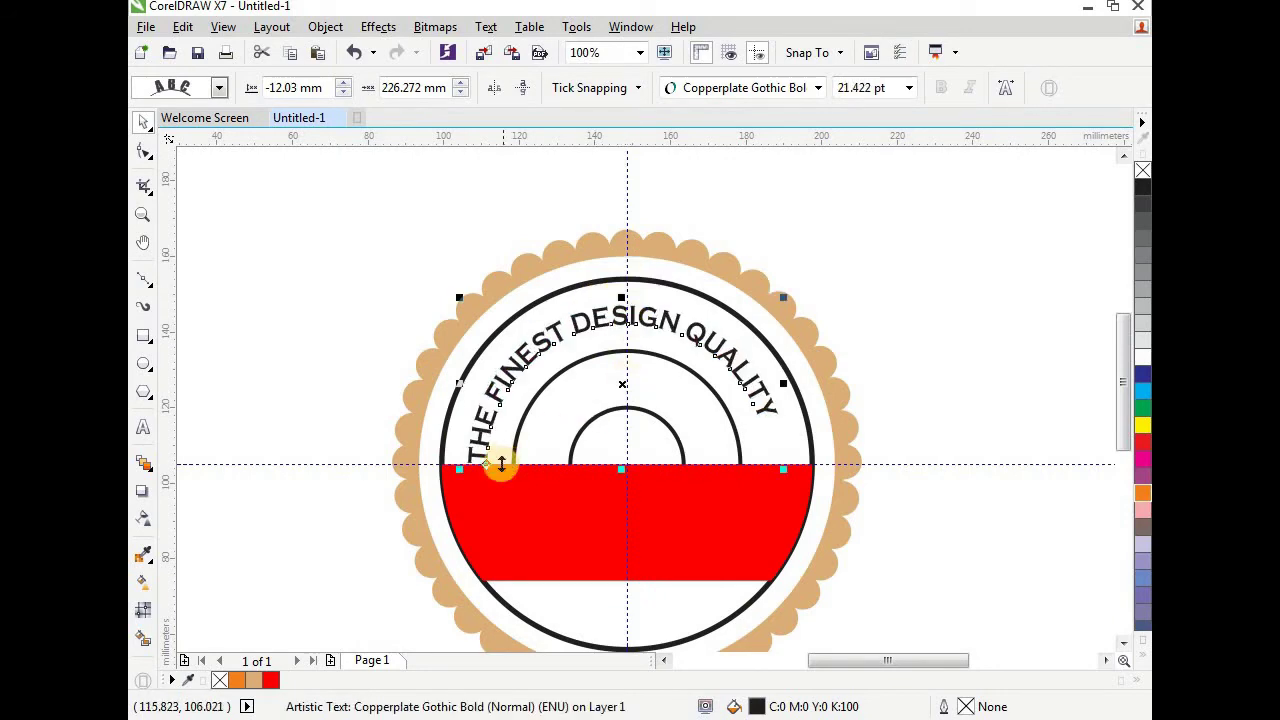
scroll(495, 465, "up", 2)
left_click_drag(474, 463, 460, 392)
scroll(458, 391, "down", 1)
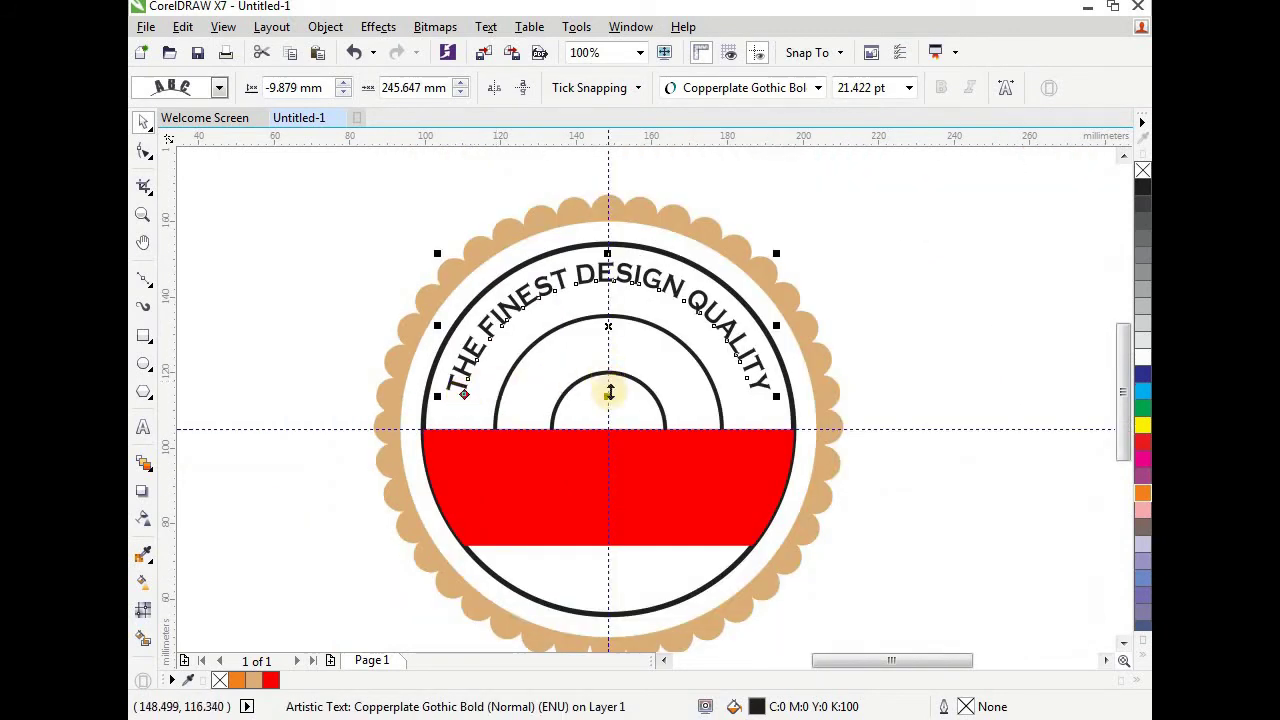
- Stretch the curved text to about 23.8 pt, move it inward to an offset of about -12 mm, and deselect it
left_click_drag(610, 400, 606, 409)
key("space")
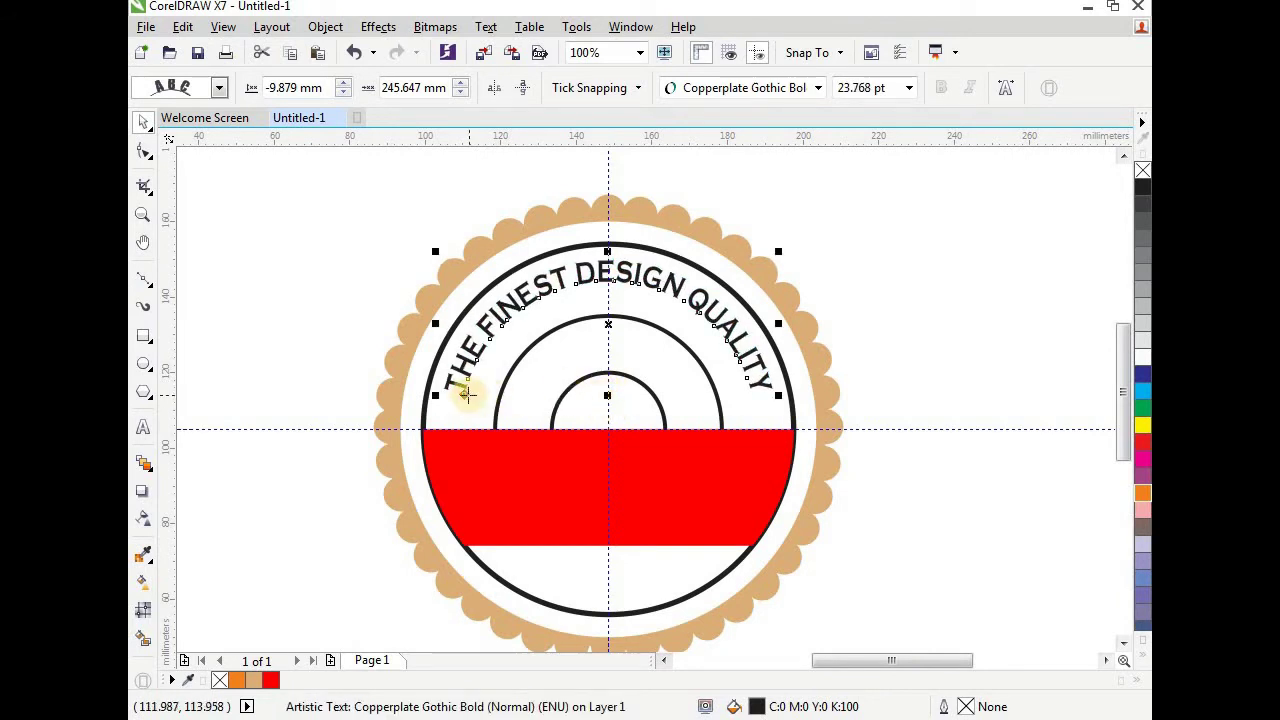
left_click_drag(603, 325, 609, 337)
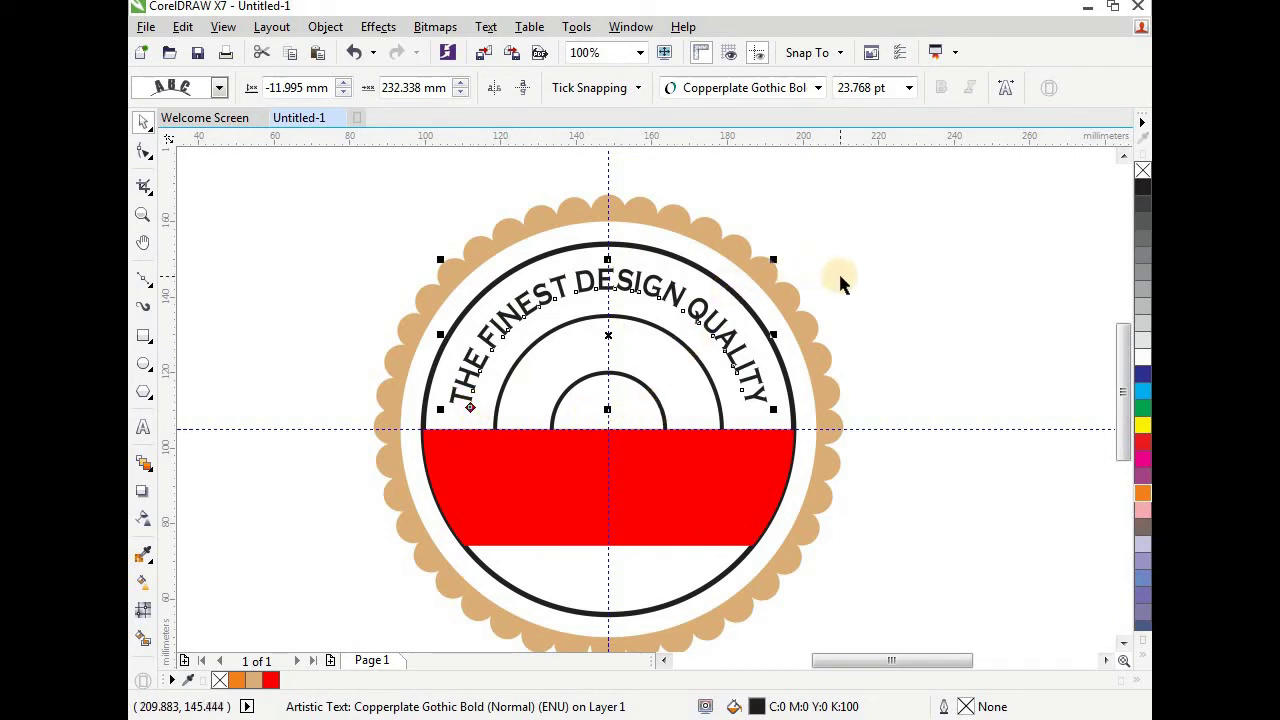
left_click(817, 306)
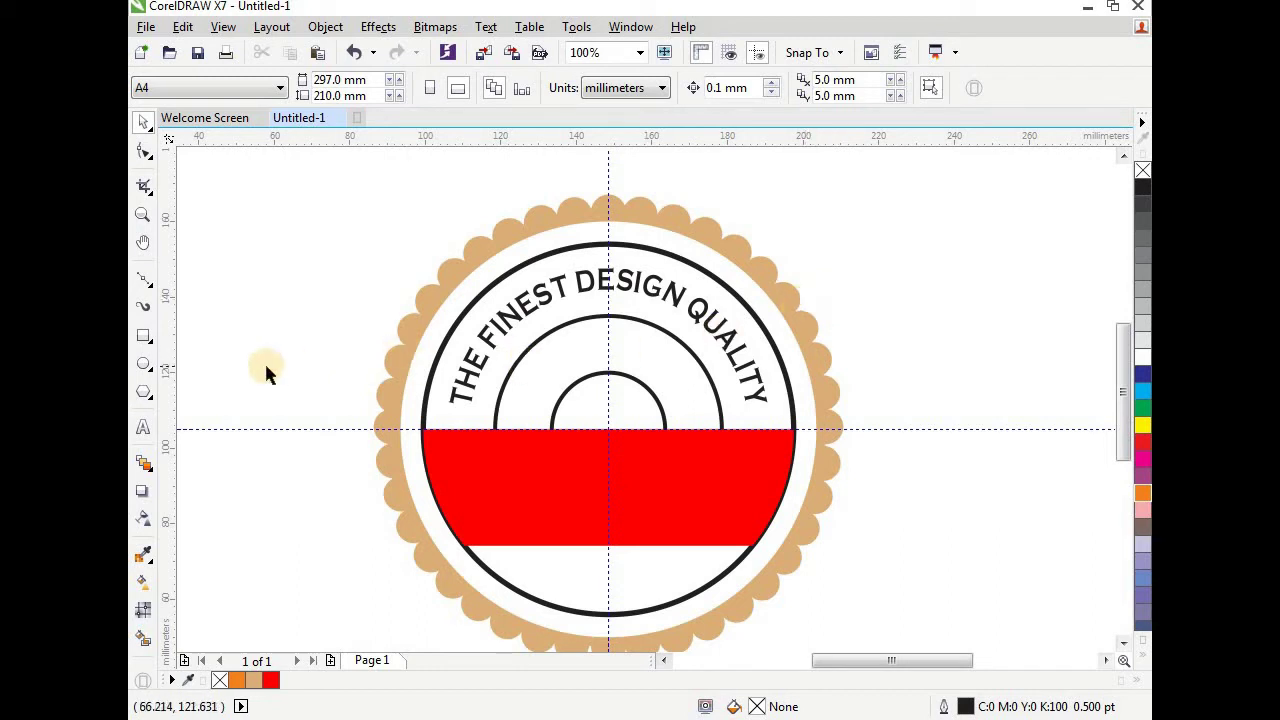
- Add the artistic text "LIMITED EDITION" and move it beside the badge's upper-left edge
left_click(143, 427)
left_click(268, 290)
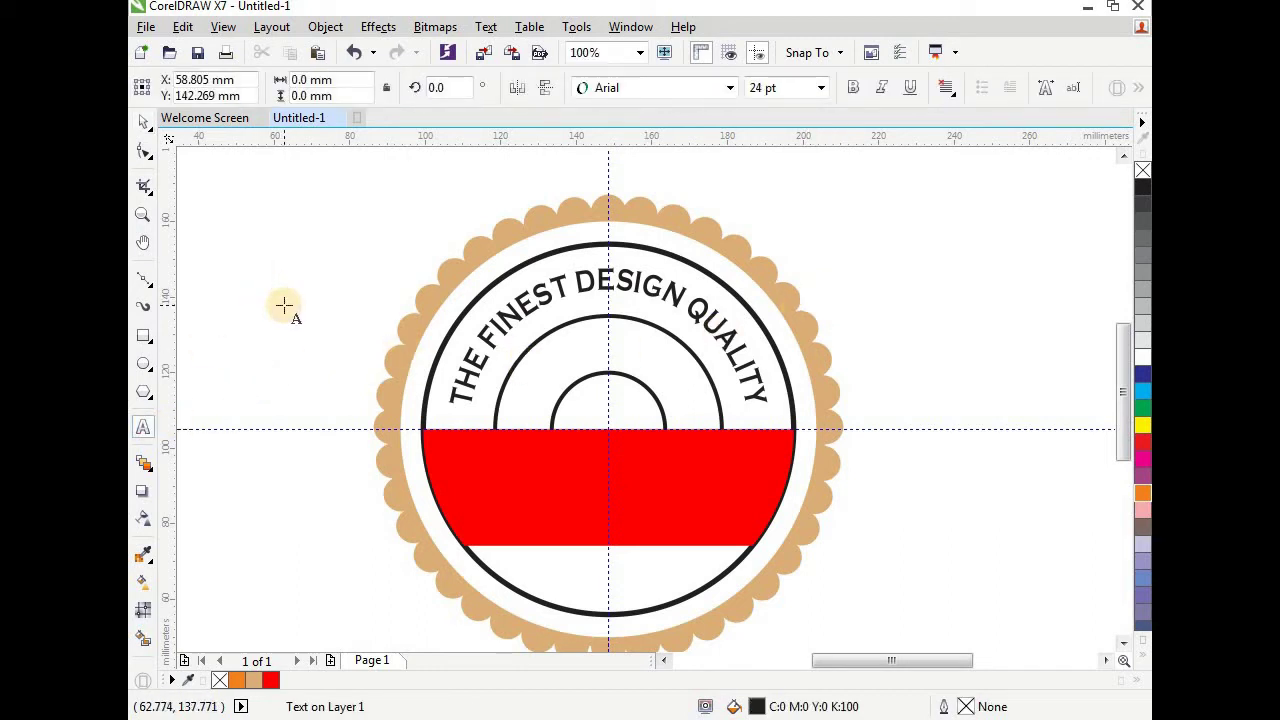
type("LIMITED EDITION")
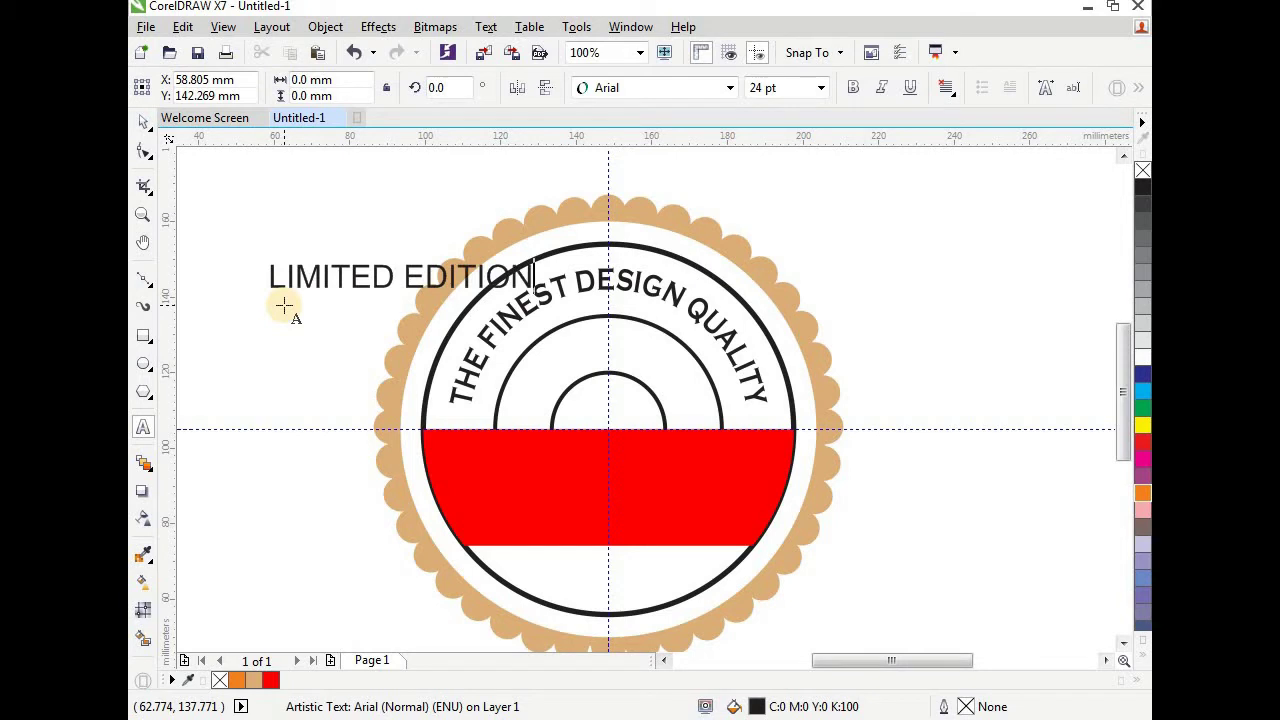
key("ctrl+space")
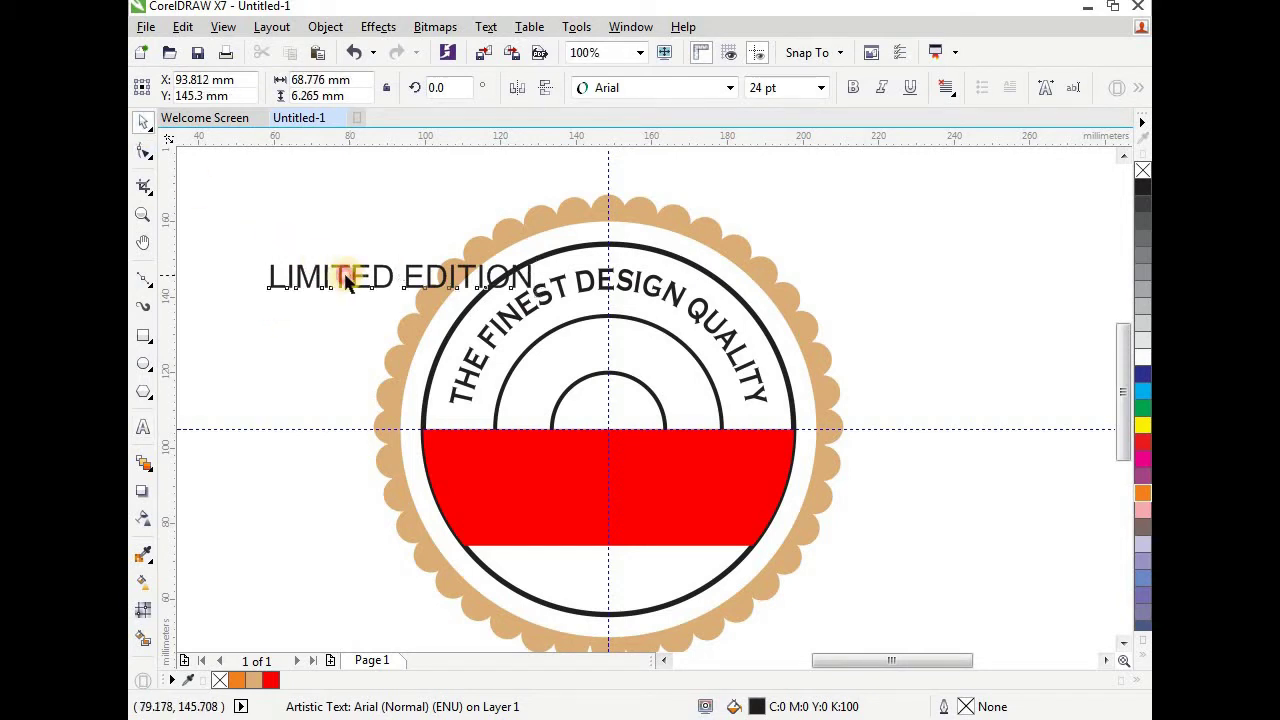
left_click_drag(389, 277, 333, 224)
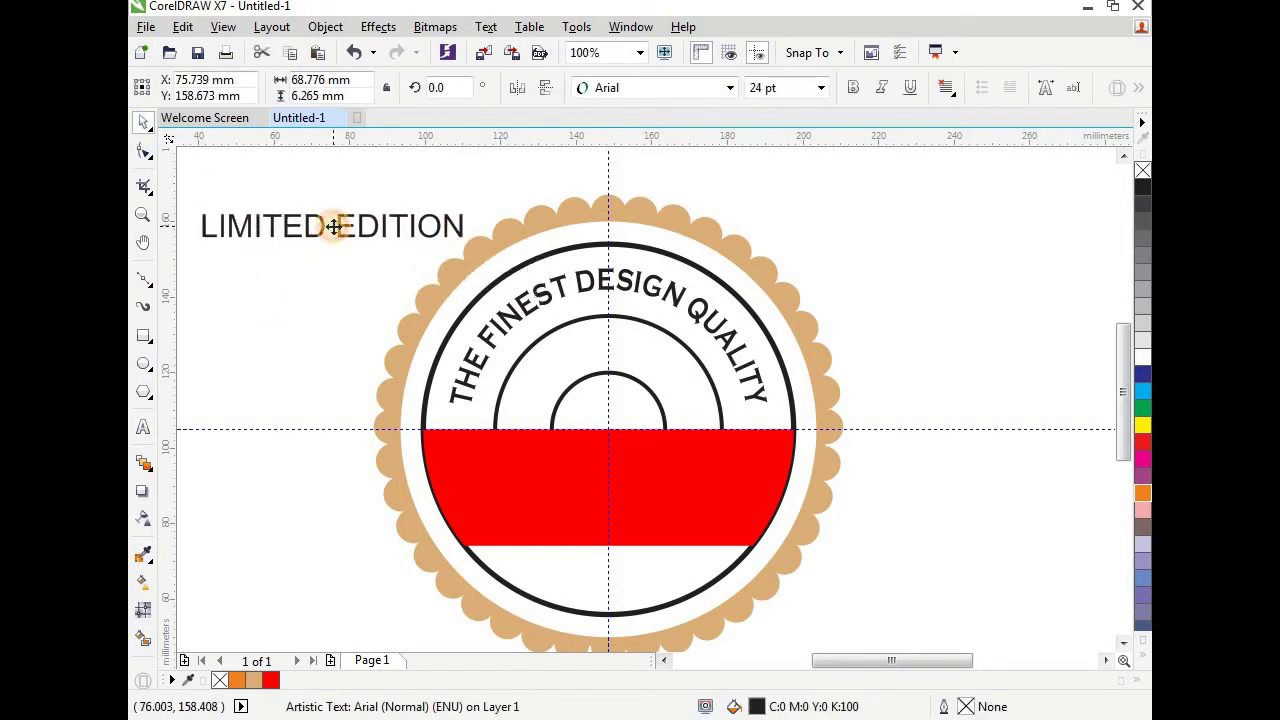
- Format "LIMITED EDITION" in Copperplate Gothic Bold at 14 pt and position it at the ring's upper-left edge
left_click(730, 87)
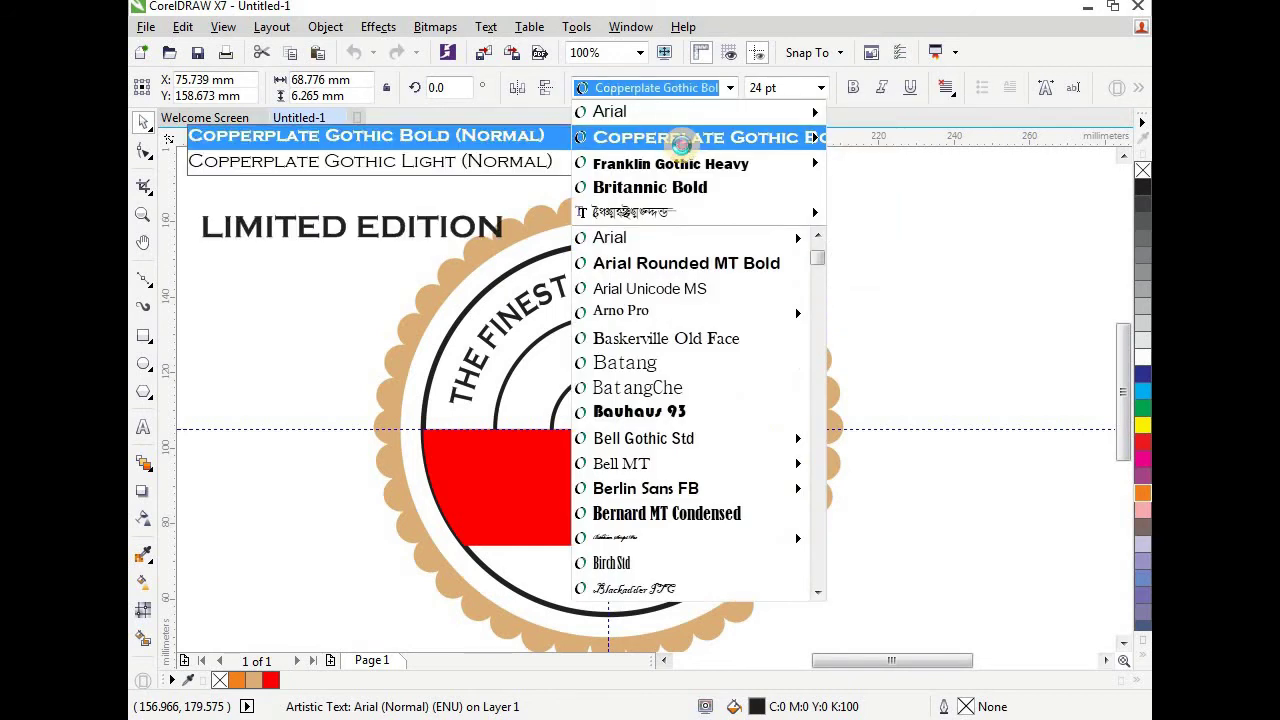
left_click(683, 136)
left_click_drag(411, 235, 523, 211)
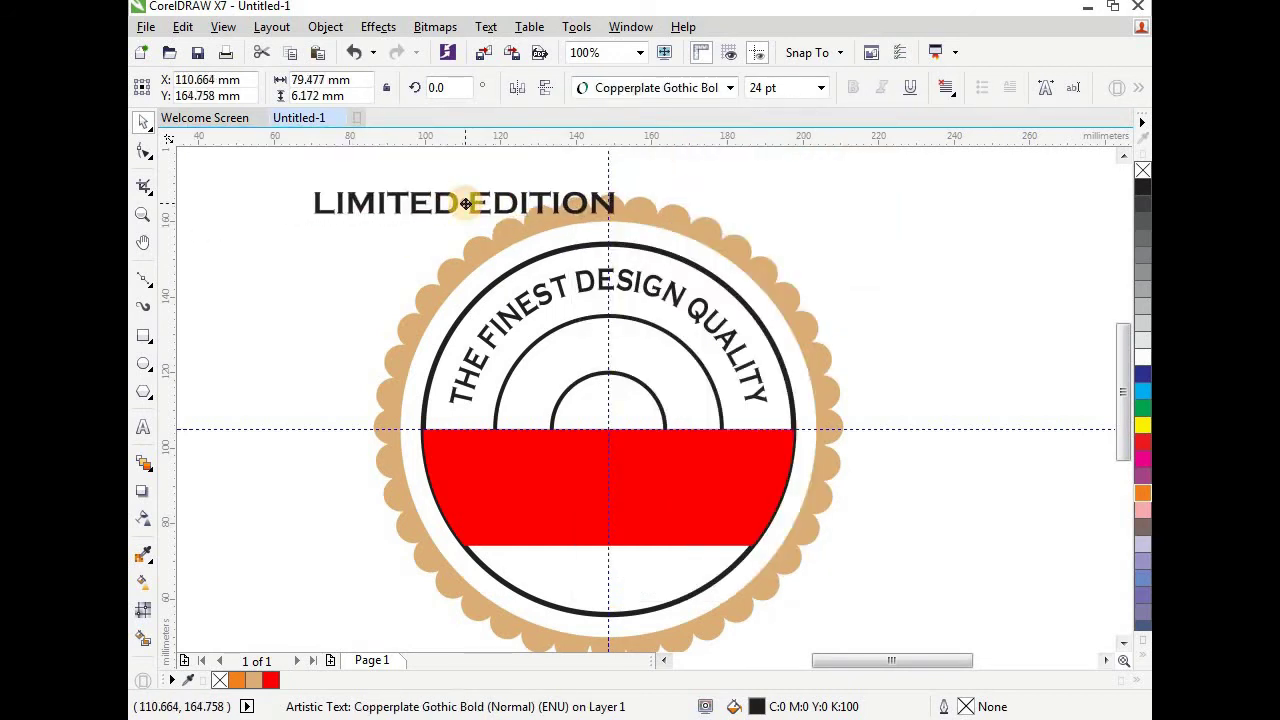
left_click(812, 91)
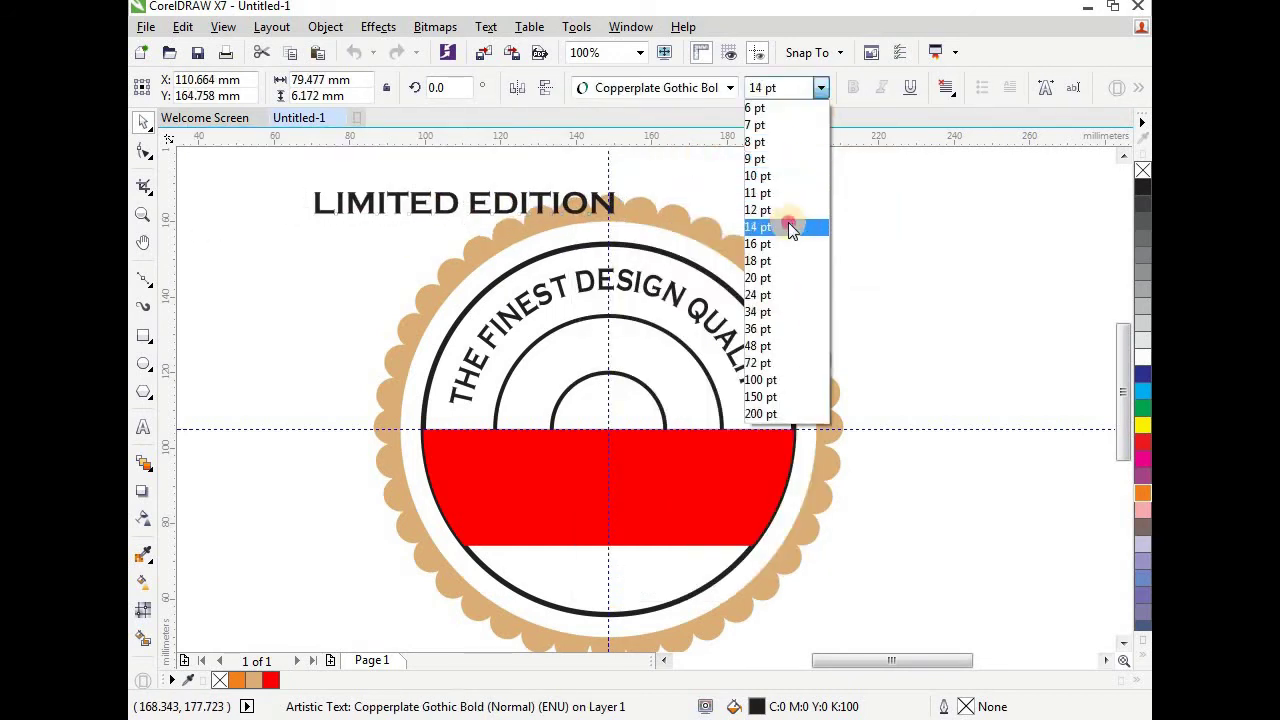
left_click(790, 228)
left_click_drag(392, 221, 371, 264)
left_click(426, 217)
left_click(337, 251)
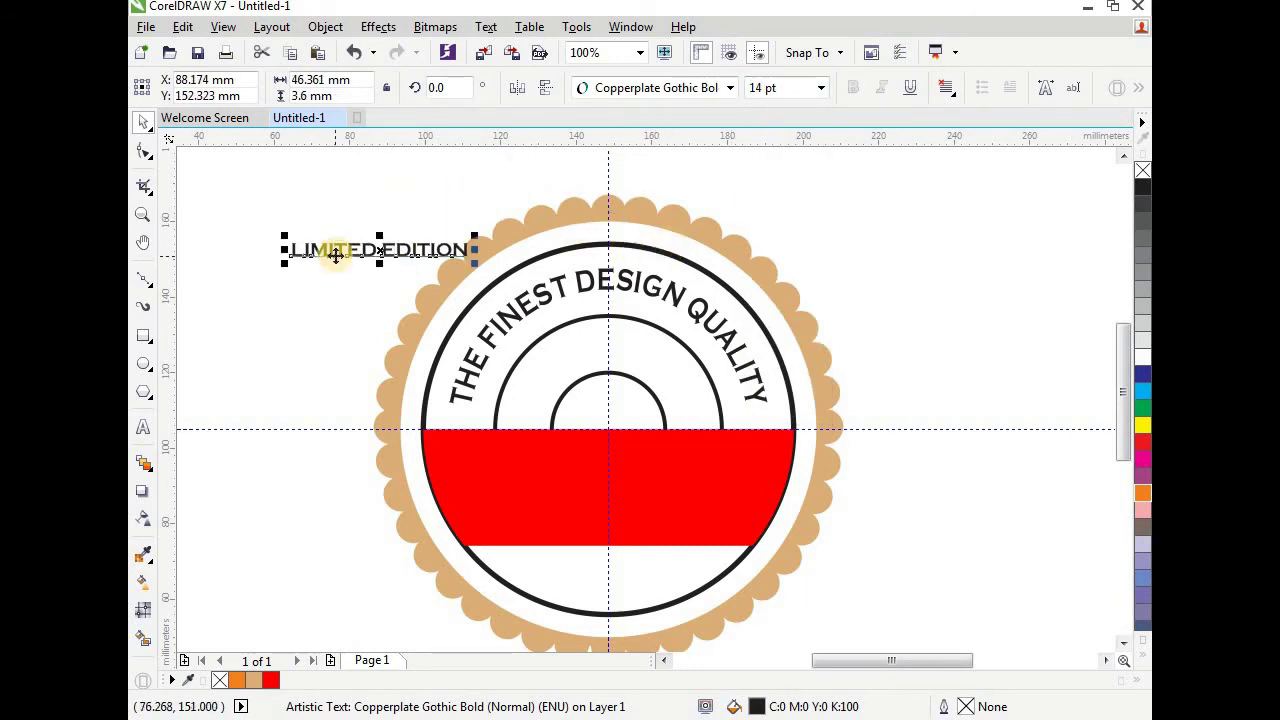
- Fit "LIMITED EDITION" to the middle arc, placing it between the two inner arcs at an offset of -10.142 mm
left_click(497, 28)
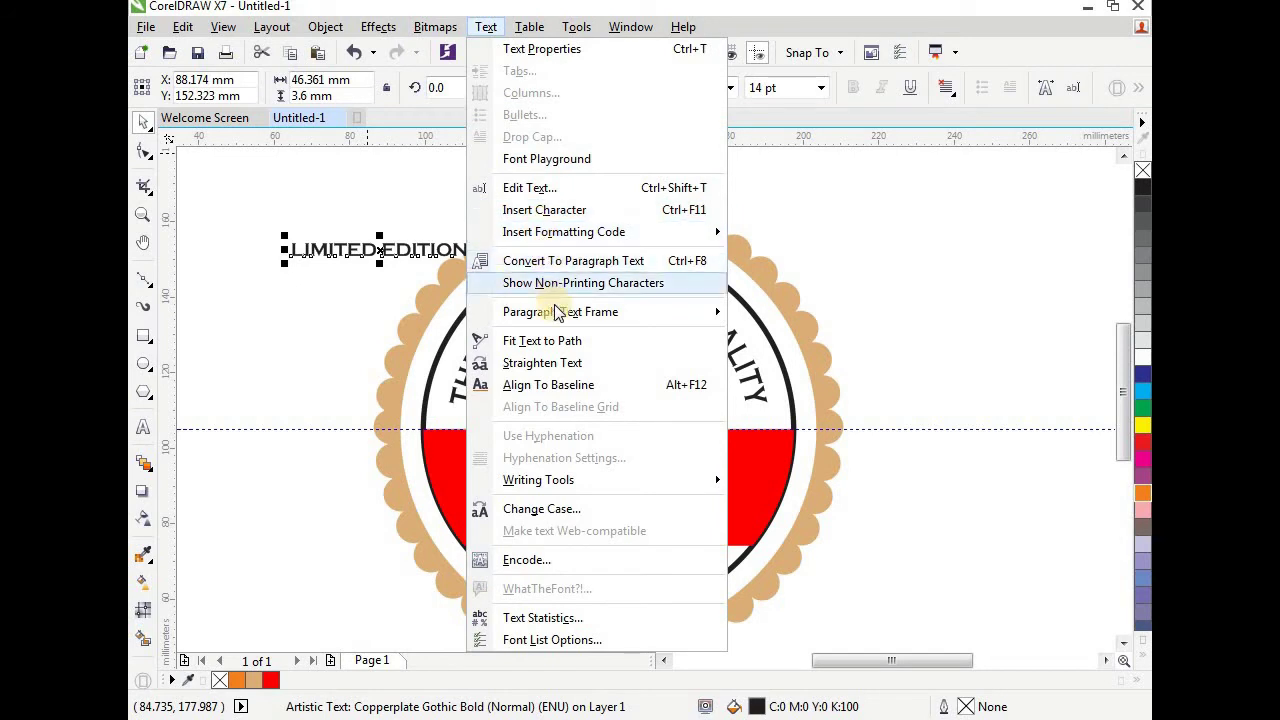
left_click(598, 341)
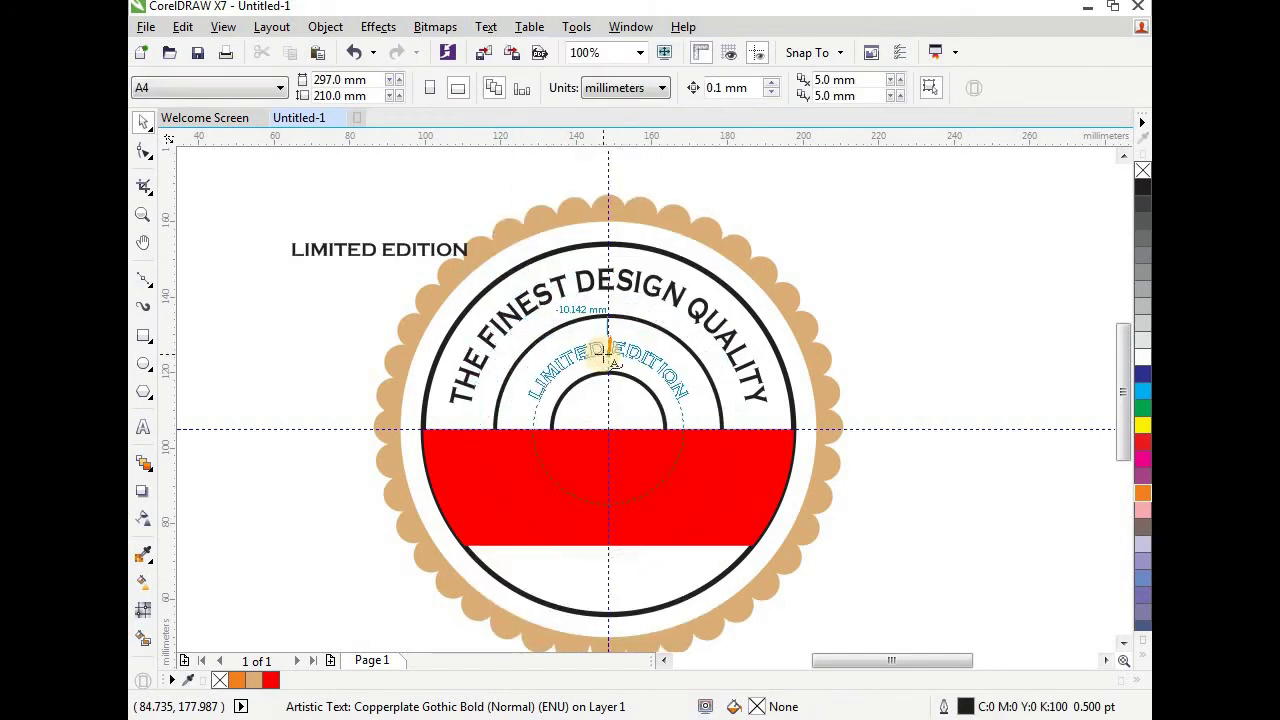
left_click(608, 352)
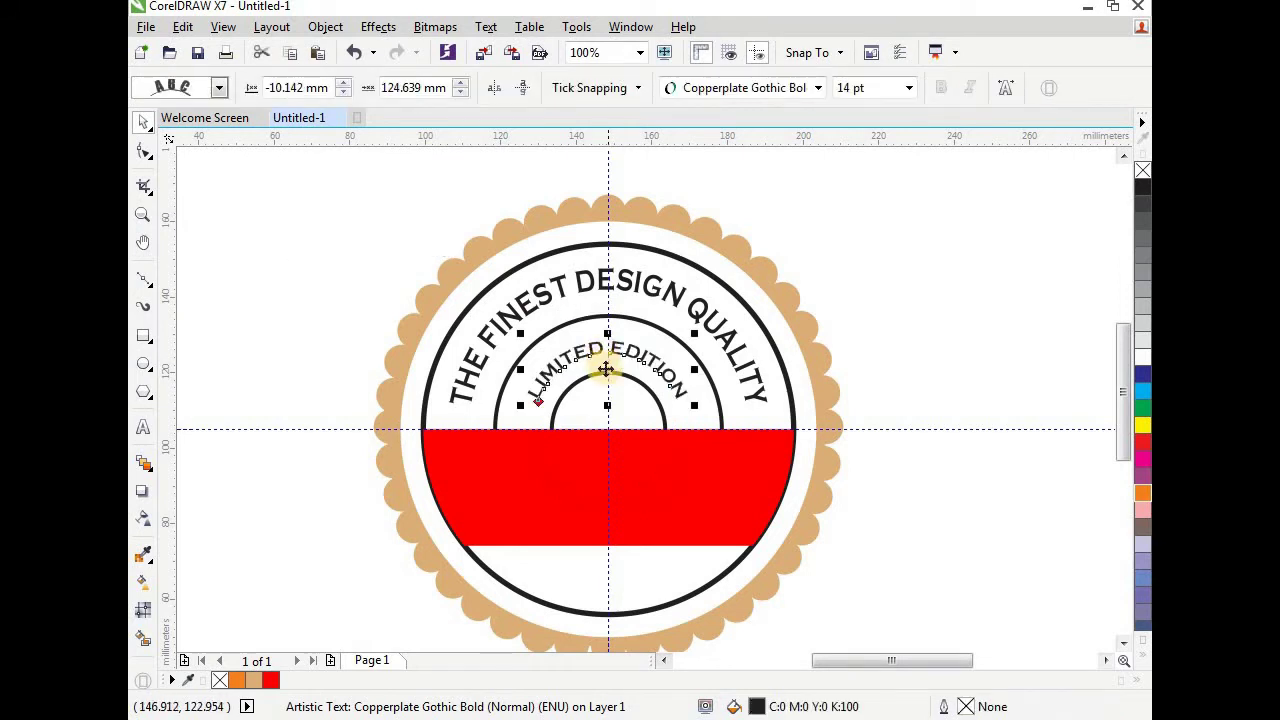
- Set the font size of the curved "LIMITED EDITION" text to 16 pt and deselect it
left_click(869, 88)
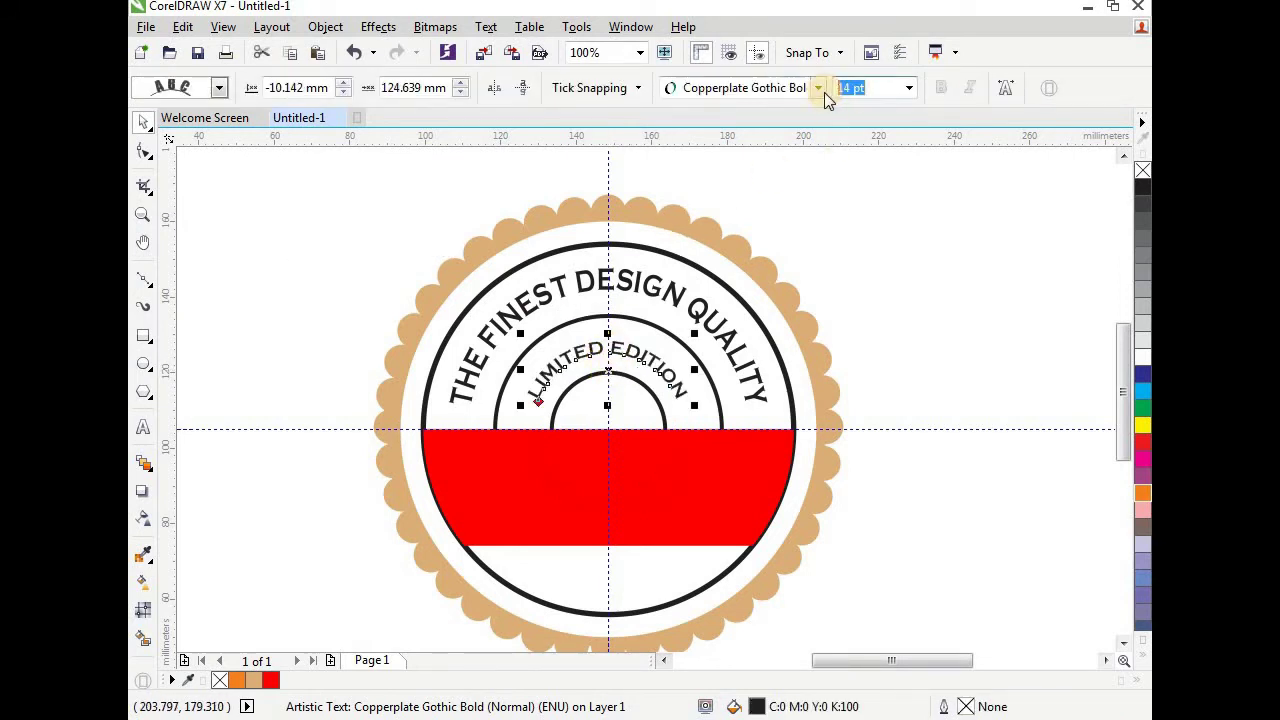
key("Return")
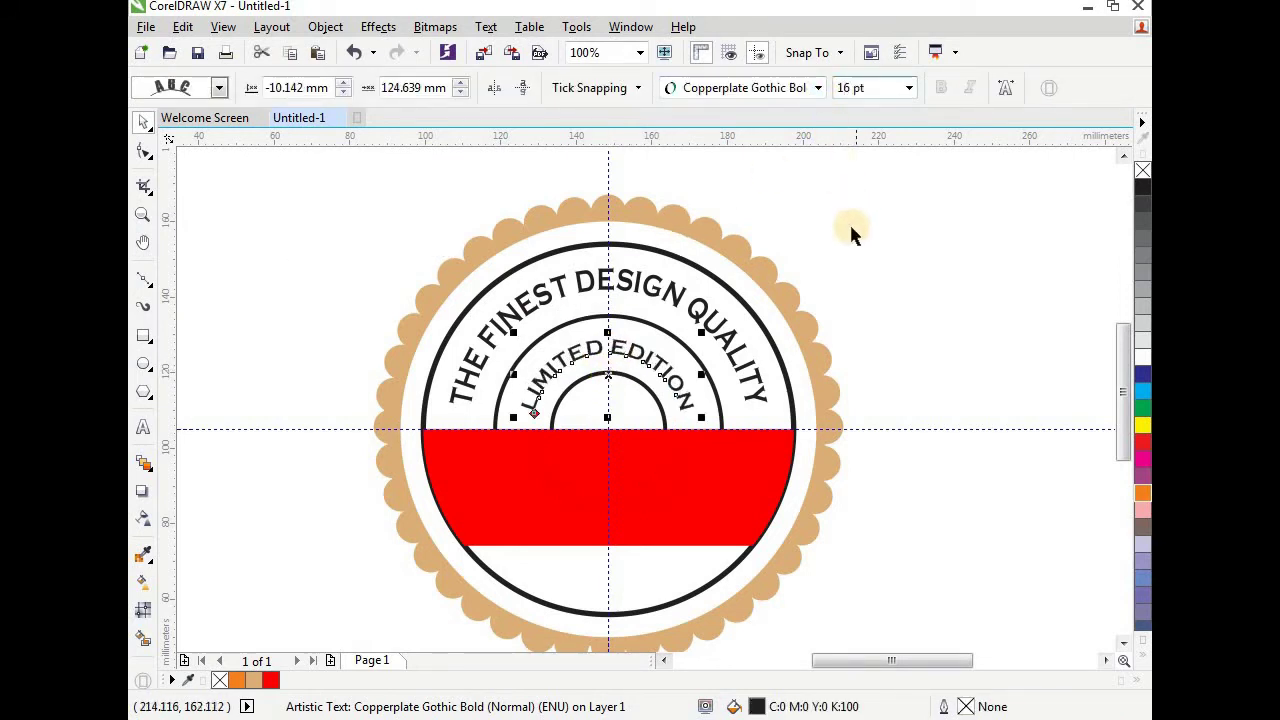
left_click(829, 281)
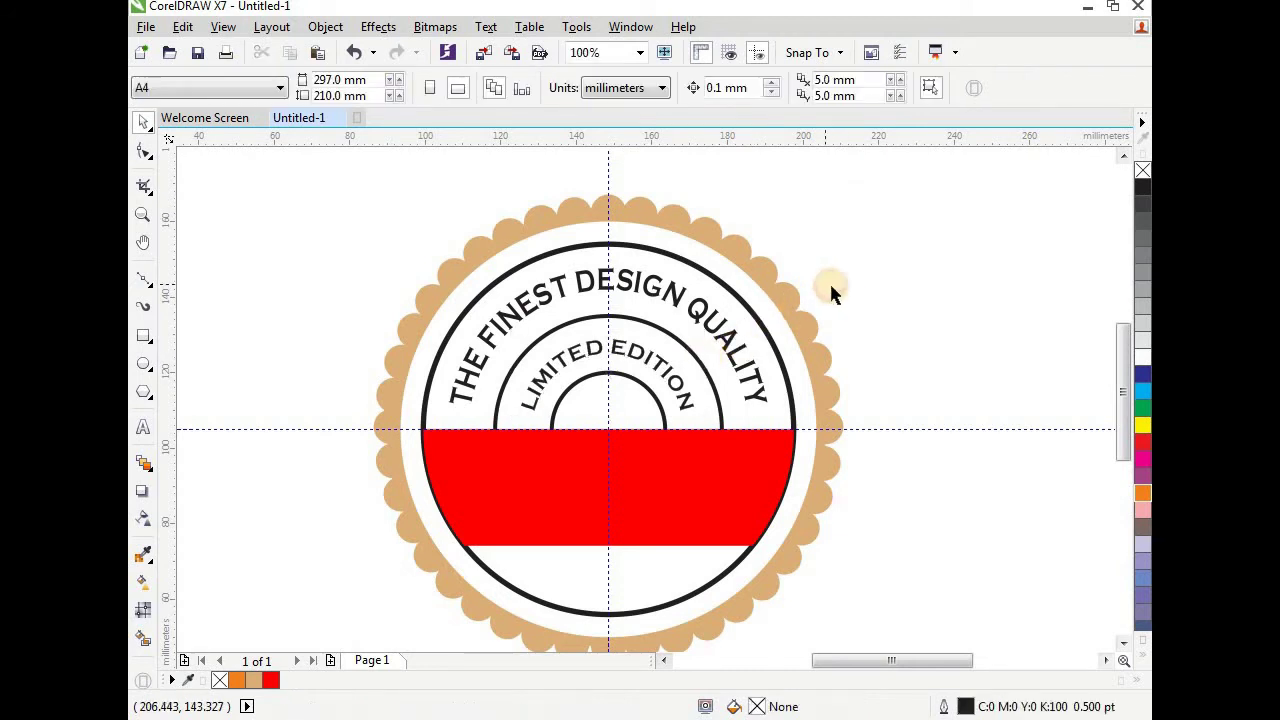
- Set the font size of the curved "THE FINEST DESIGN QUALITY" text to 24 pt
left_click(675, 290)
left_click(886, 88)
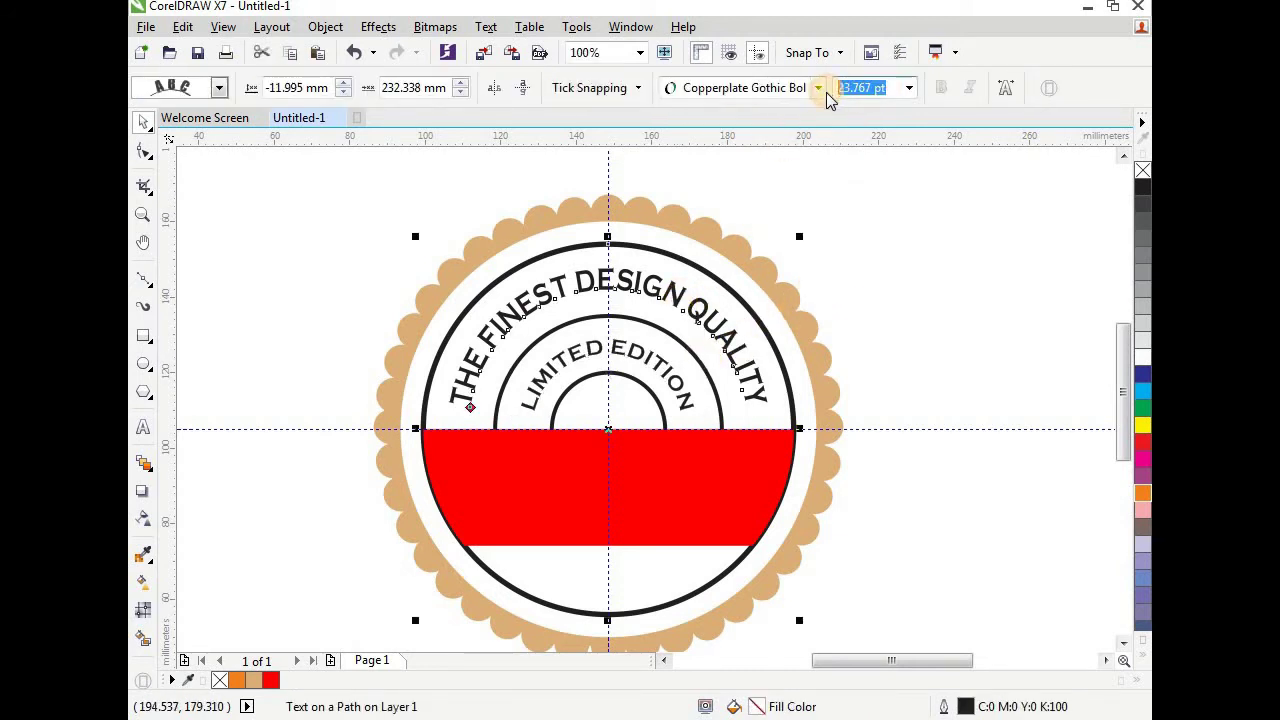
key("Return")
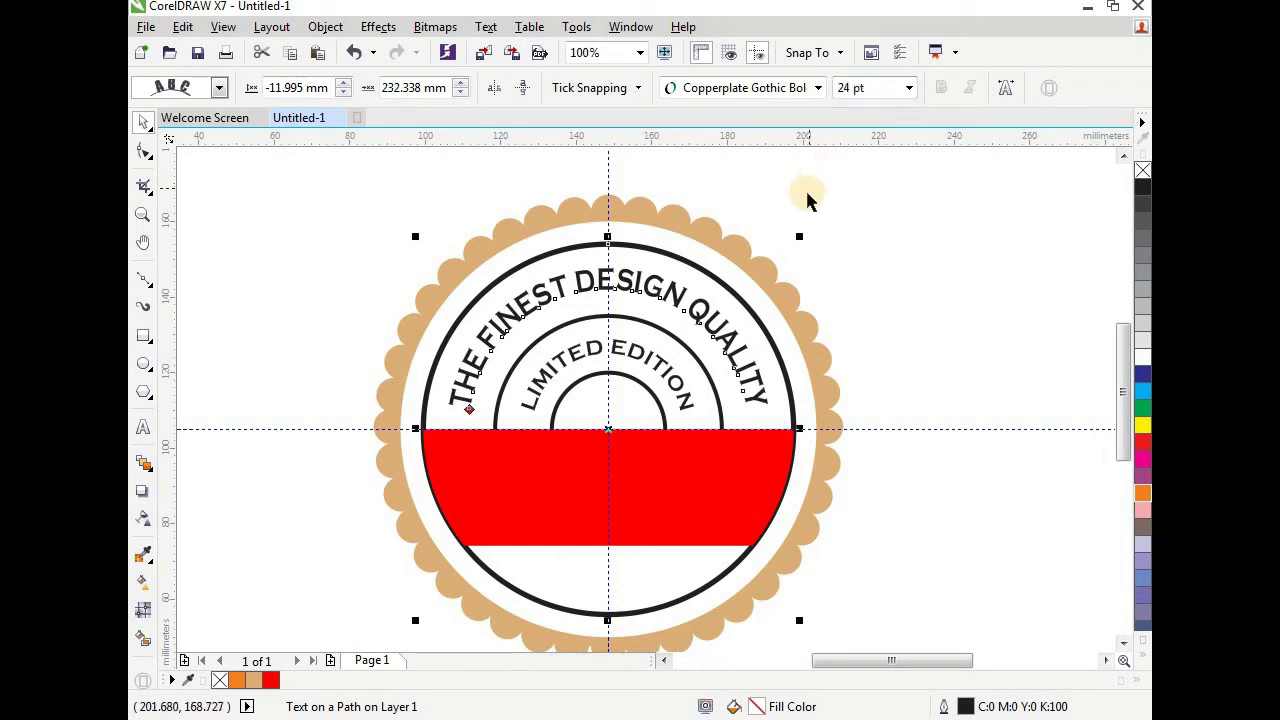
- Set the font size of the curved "THE FINEST DESIGN QUALITY" text to 25 pt and deselect it
left_click(857, 92)
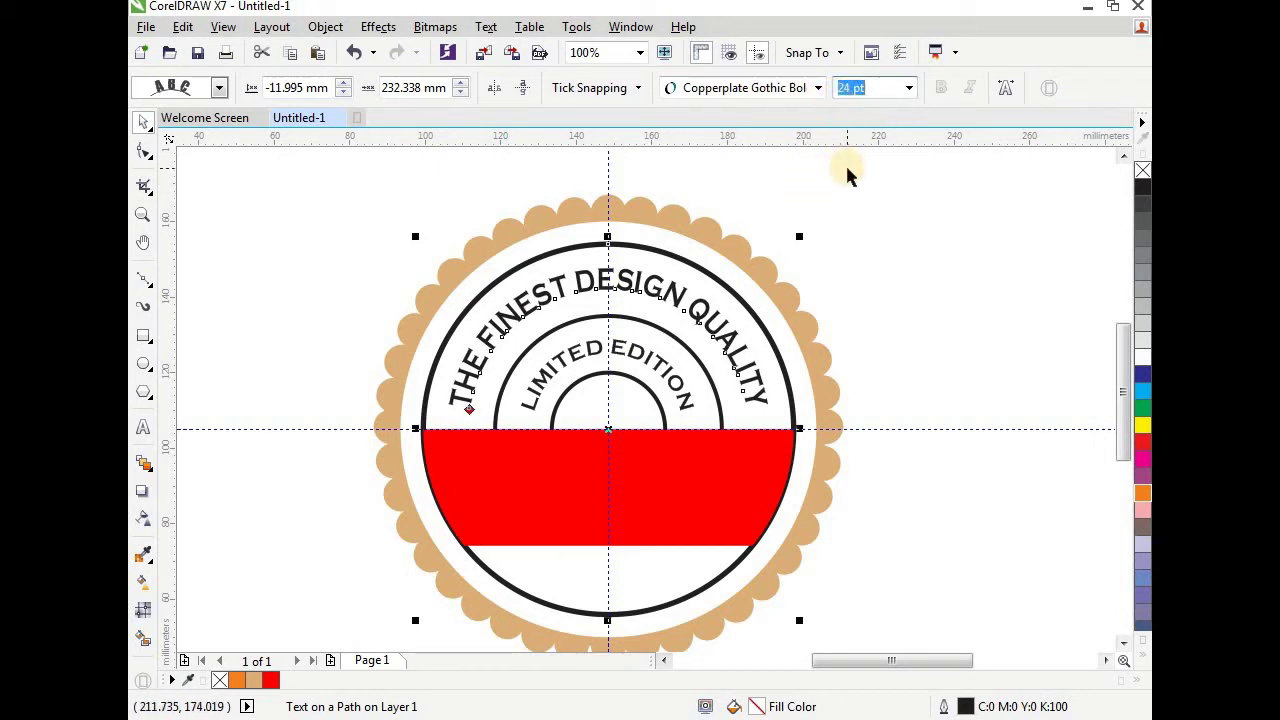
type("25")
key("Return")
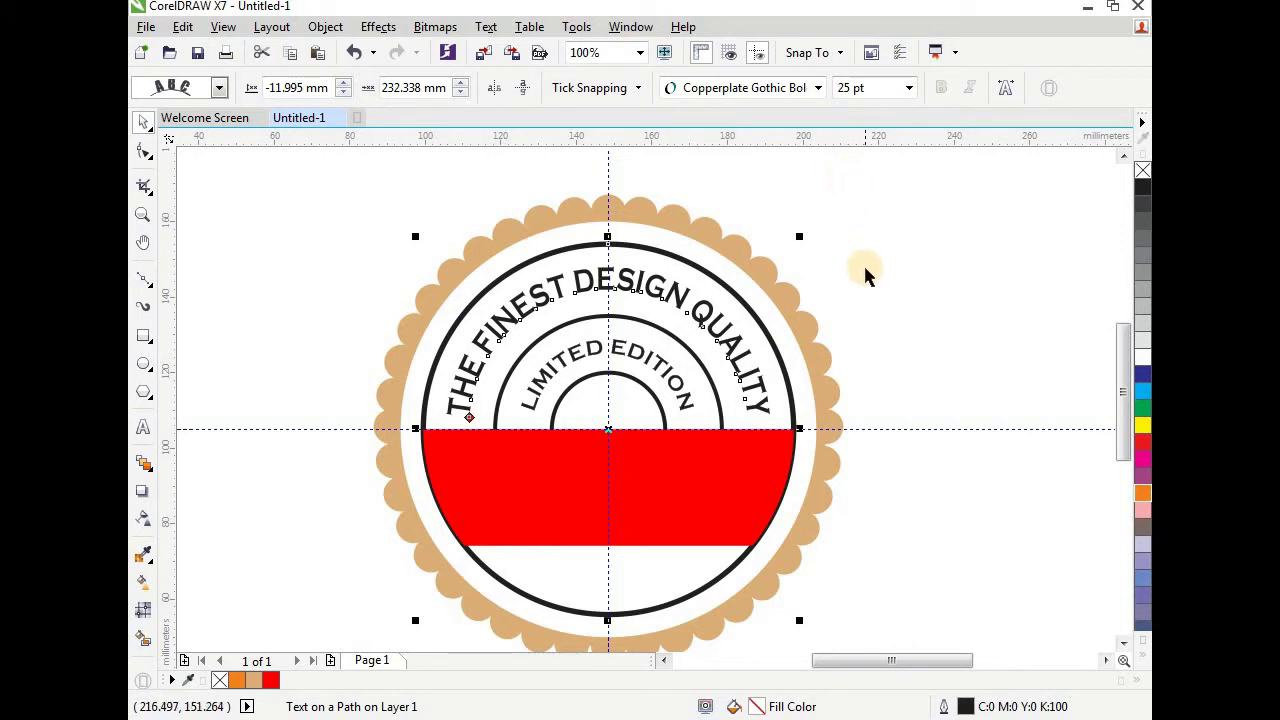
left_click(870, 317)
scroll(734, 245, "down", 1)
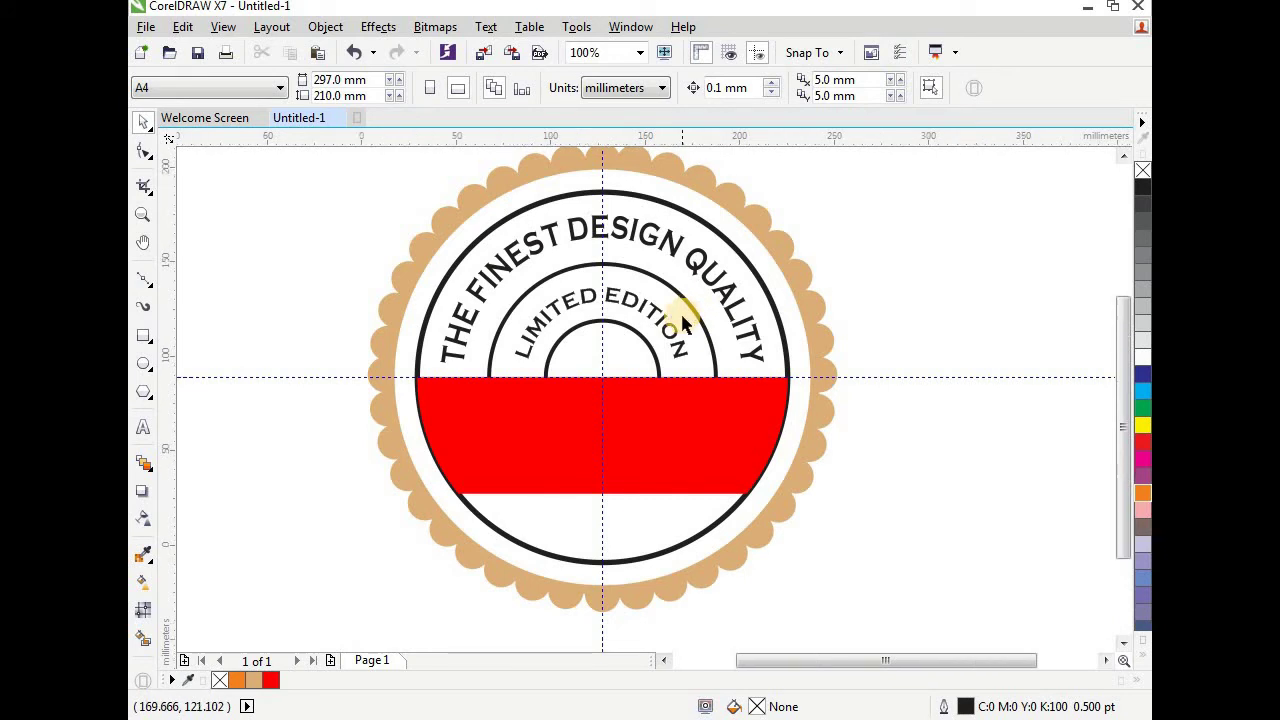
scroll(683, 322, "down", 1)
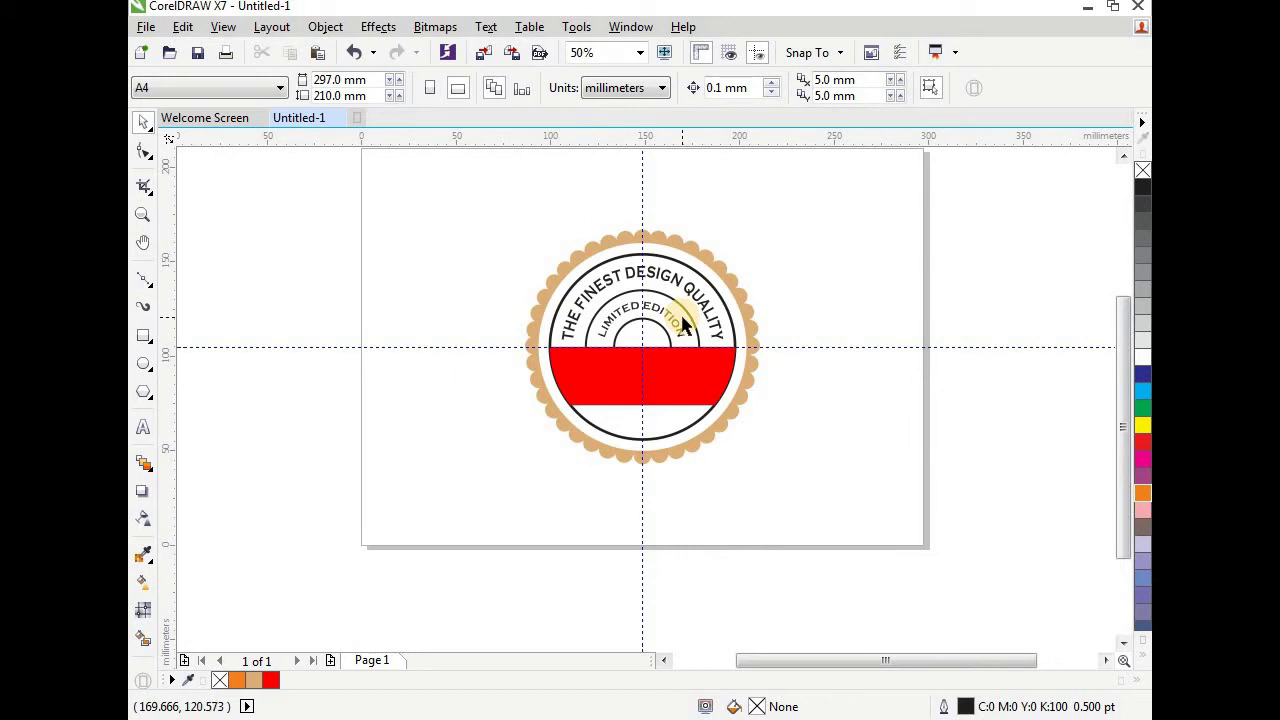
- Add the text "ESTD 1964" and move it to the blank area at the badge's lower-left edge
scroll(634, 432, "up", 1)
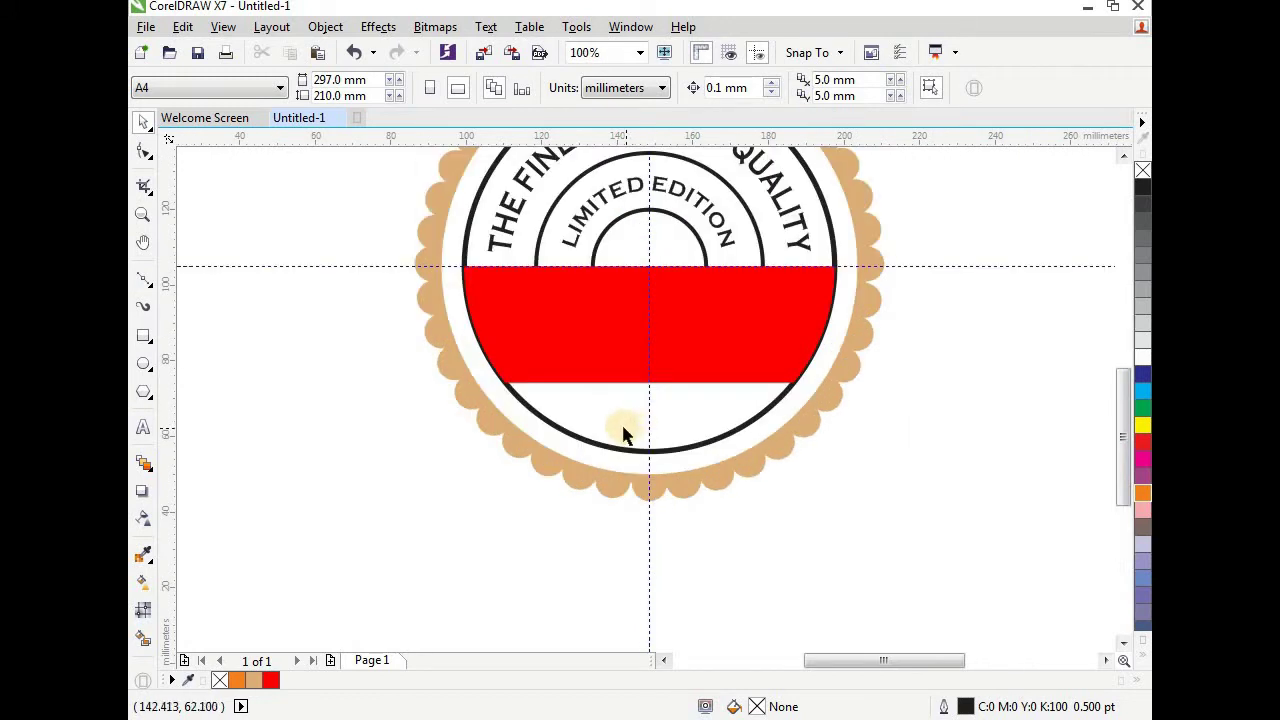
key("F8")
left_click(387, 424)
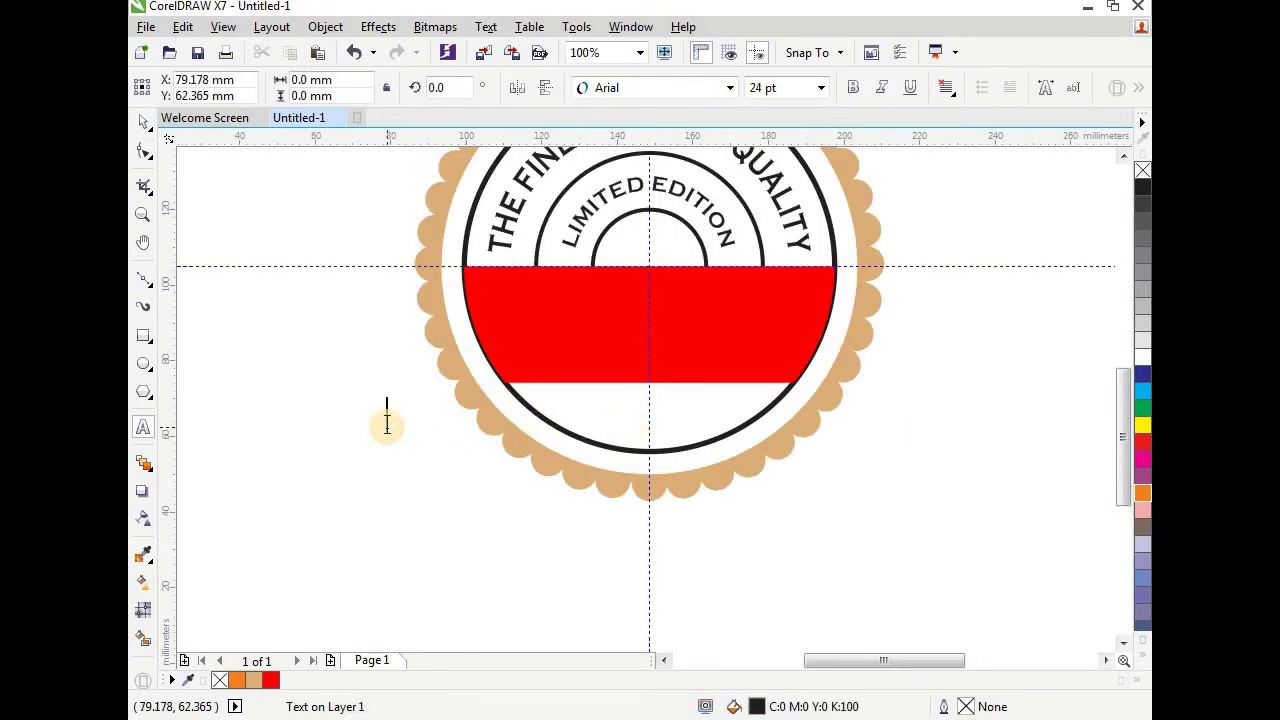
type("e")
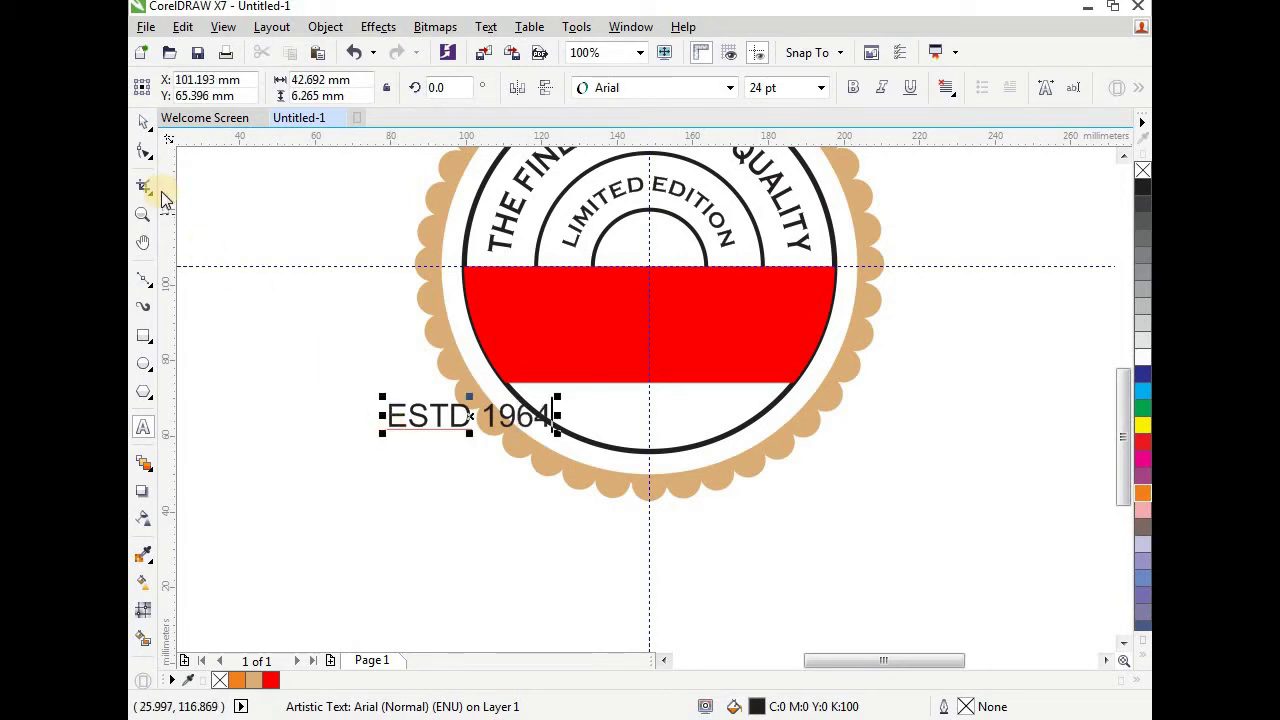
left_click(143, 120)
left_click_drag(460, 425, 399, 480)
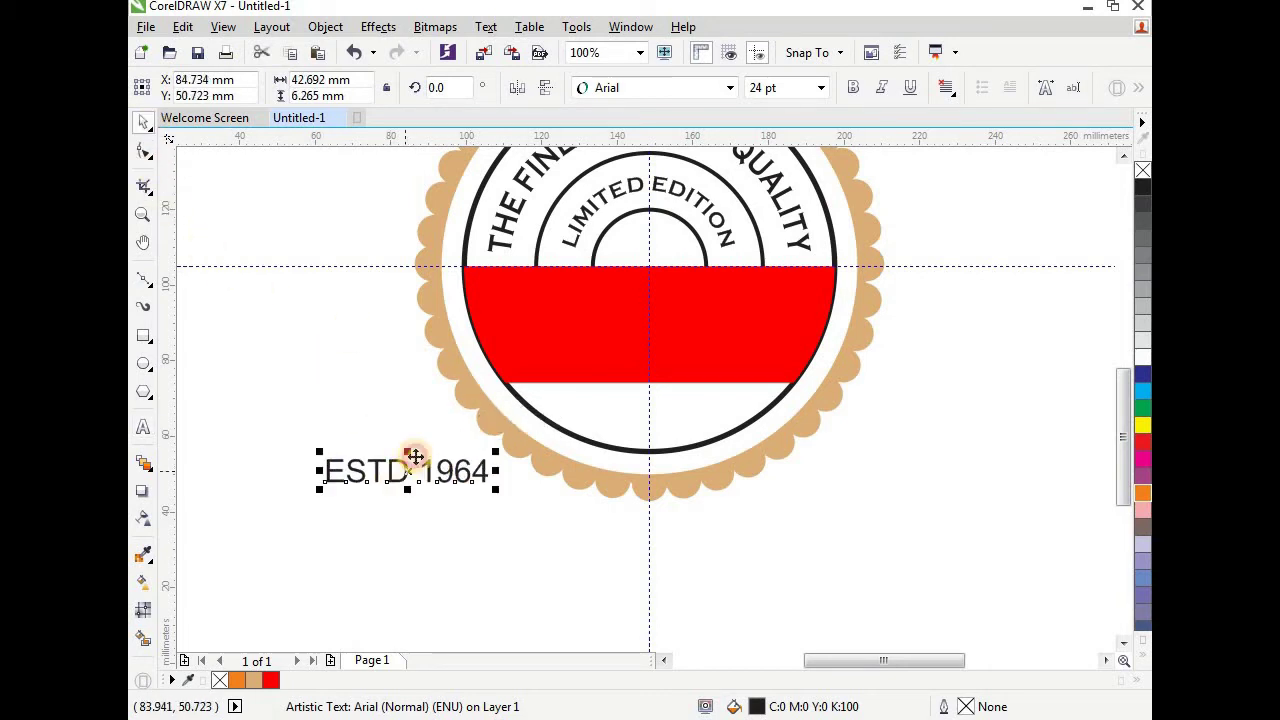
- Format "ESTD 1964" in Copperplate Gothic Bold and place it in the white area below the red band
left_click(665, 93)
type("cop")
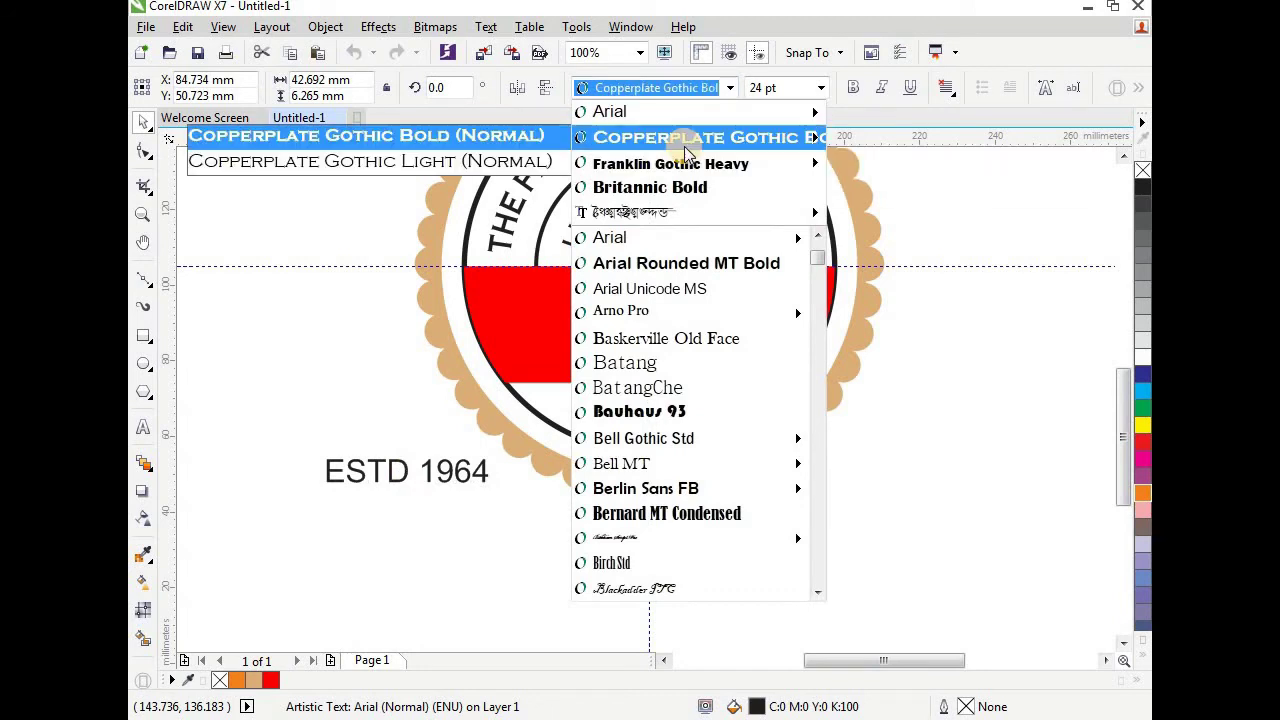
key("Return")
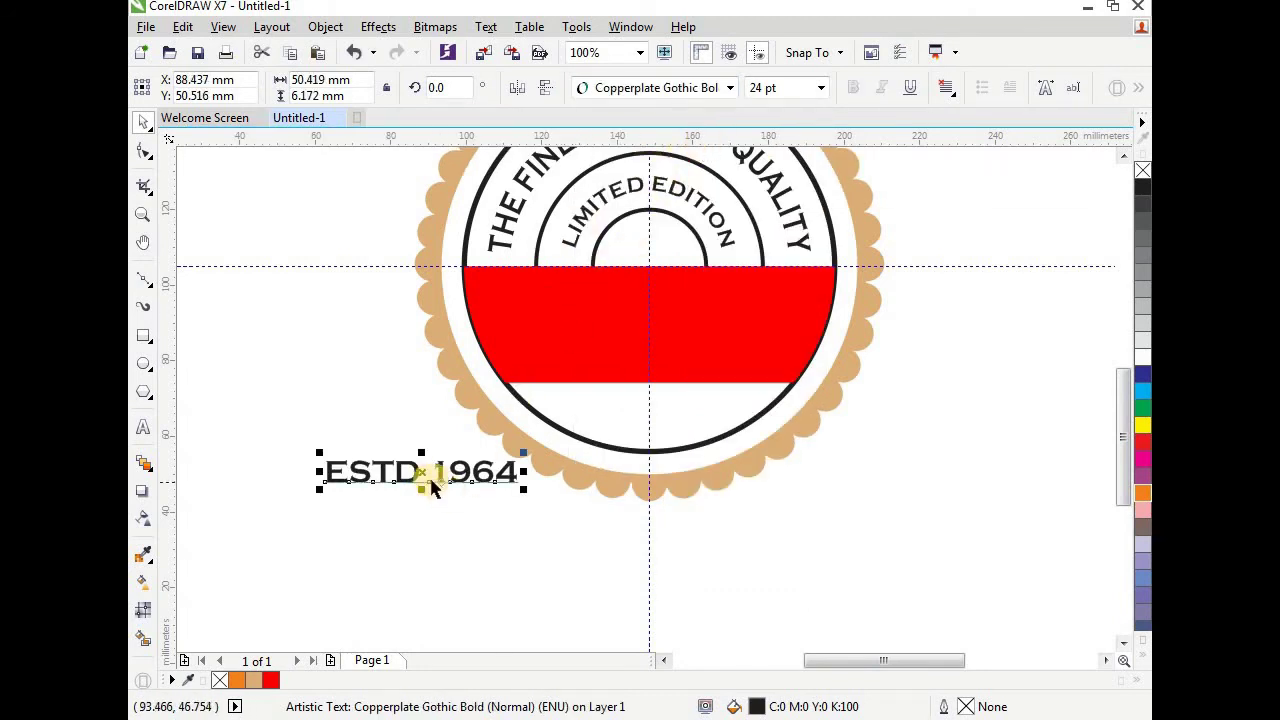
left_click_drag(430, 475, 655, 410)
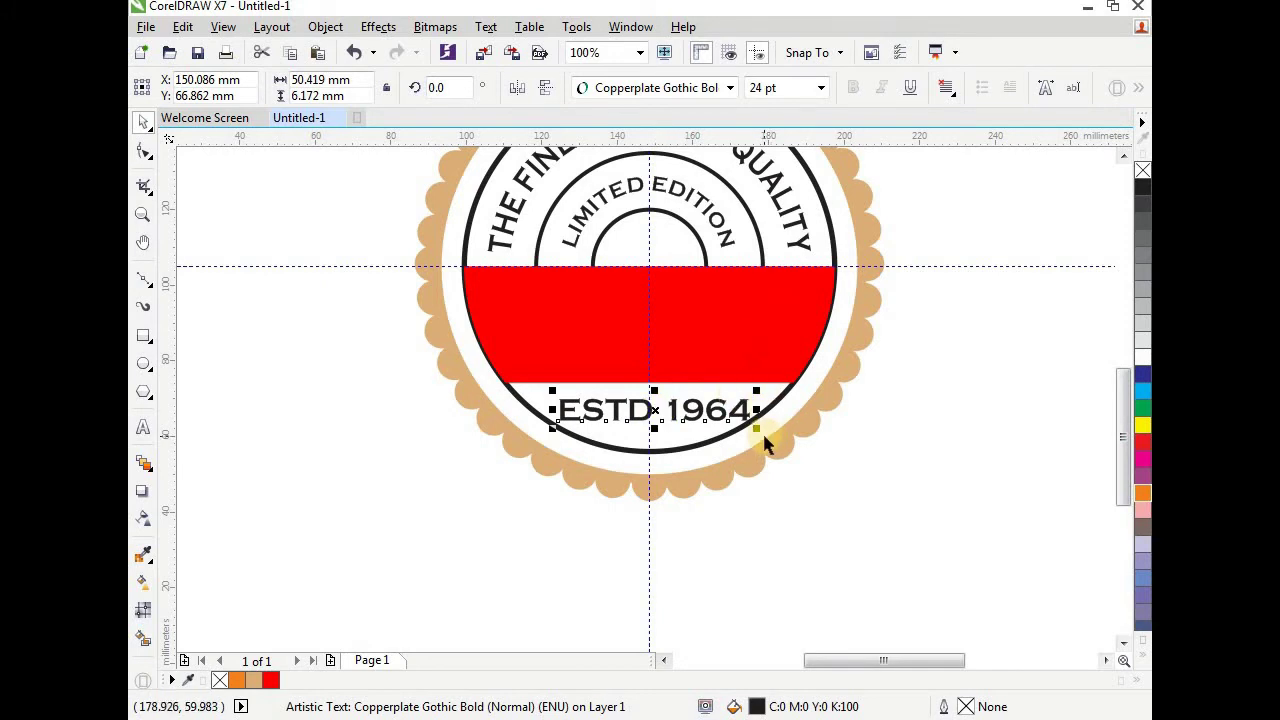
- Scale "ESTD 1964" down to about 20.6 pt, center it on the vertical guideline and narrow it to about 35 mm
scroll(762, 443, "up", 1)
left_click_drag(749, 414, 695, 409)
left_click_drag(523, 383, 540, 385)
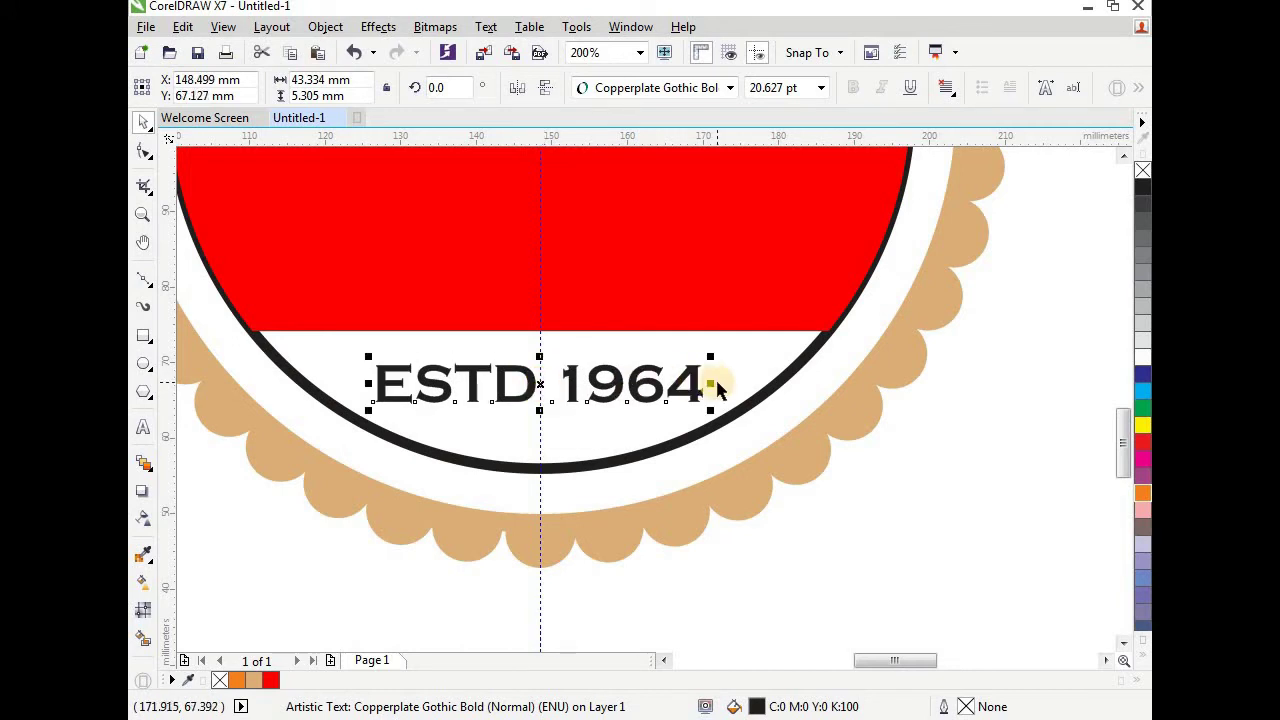
left_click_drag(713, 384, 676, 387)
scroll(577, 400, "down", 3)
scroll(577, 380, "up", 3)
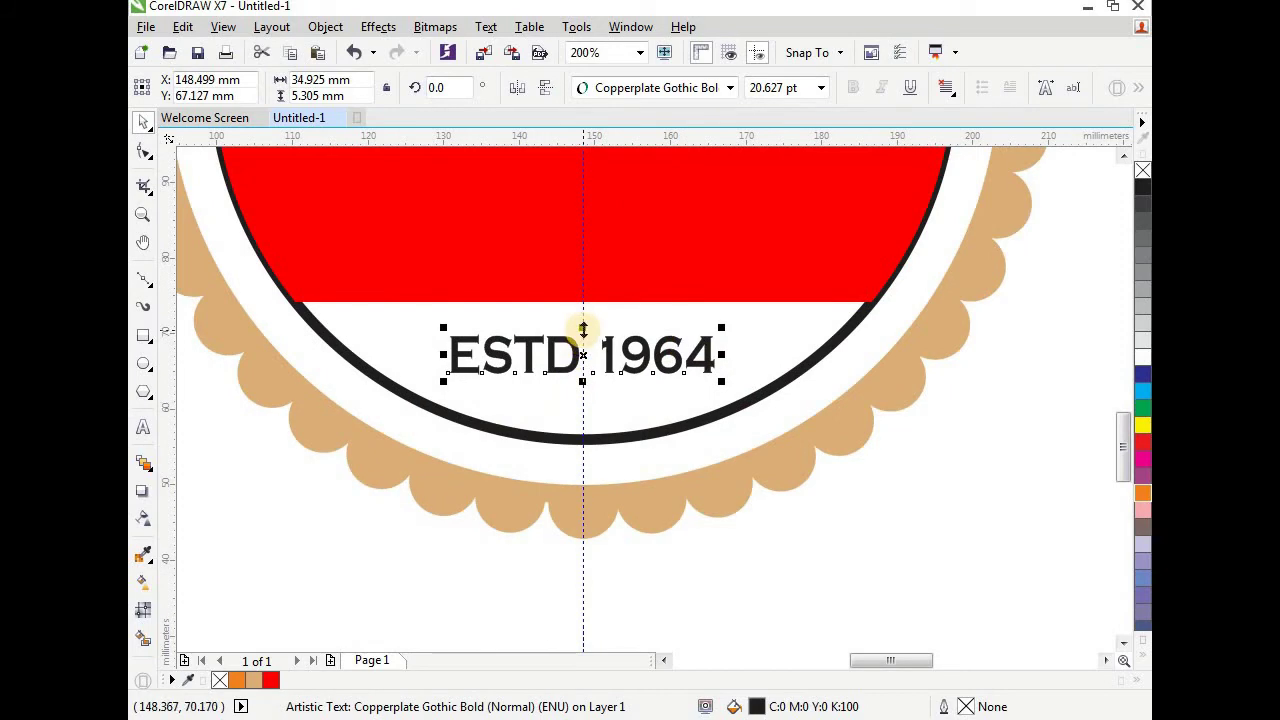
- Stretch "ESTD 1964" slightly downward to about 5.6 mm high within the white area and deselect it
mouse_move(580, 334)
left_mouse_down()
mouse_move(582, 353)
mouse_move(582, 334)
left_mouse_up()
left_click_drag(580, 383, 583, 391)
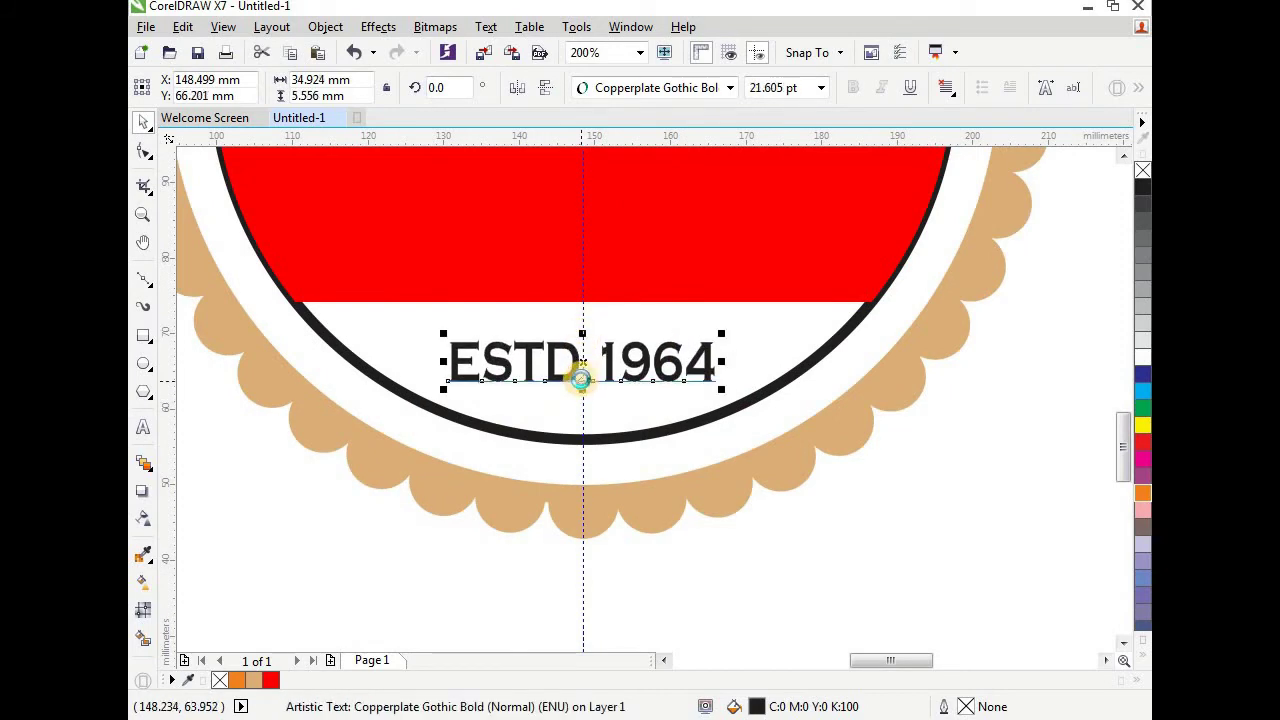
scroll(580, 376, "down", 2)
scroll(660, 420, "up", 2)
scroll(571, 386, "down", 1)
scroll(651, 337, "up", 1)
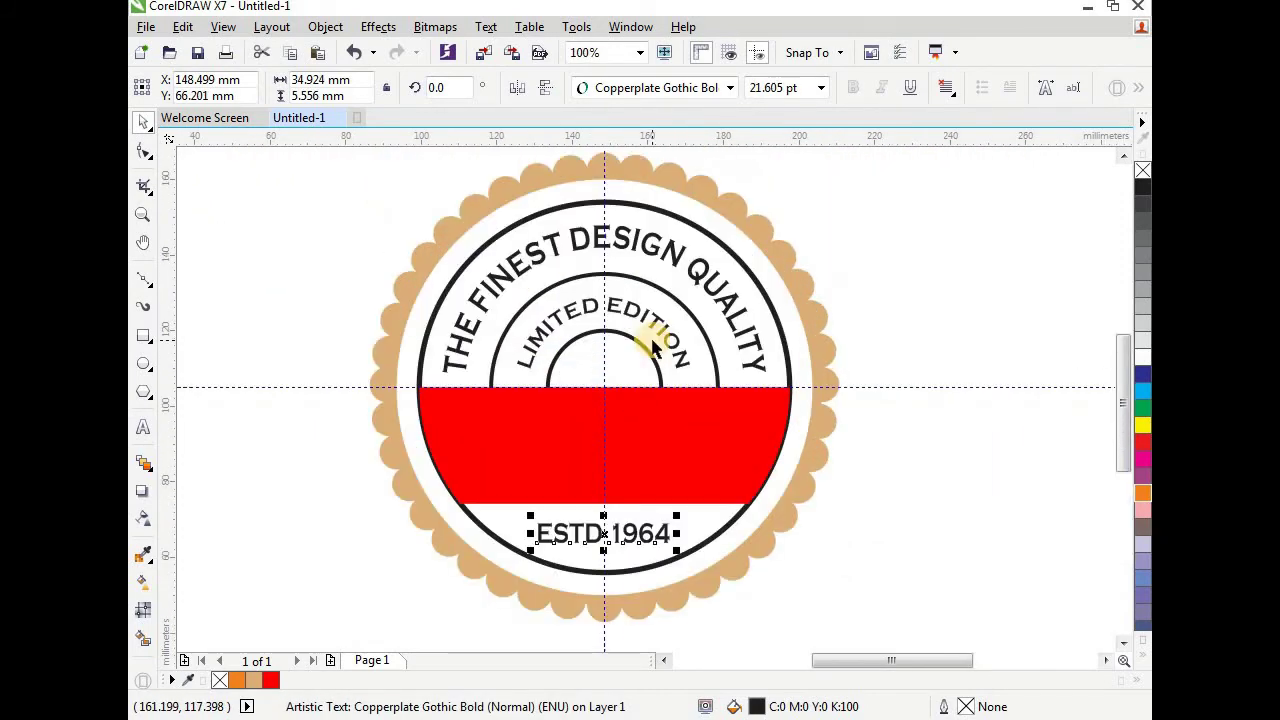
left_click(872, 443)
- Draw a five-pointed star about 13 mm wide to the right of the badge and fill it with black
scroll(872, 443, "down", 1)
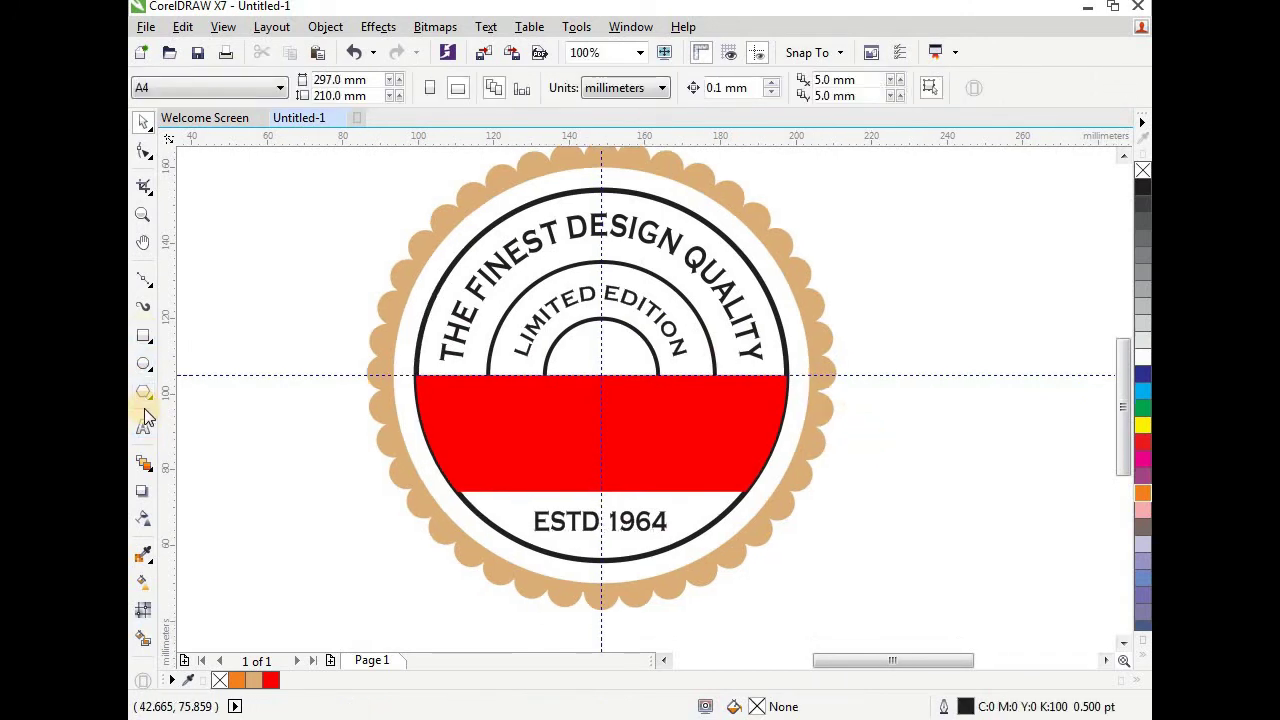
left_click(148, 397)
left_click(200, 409)
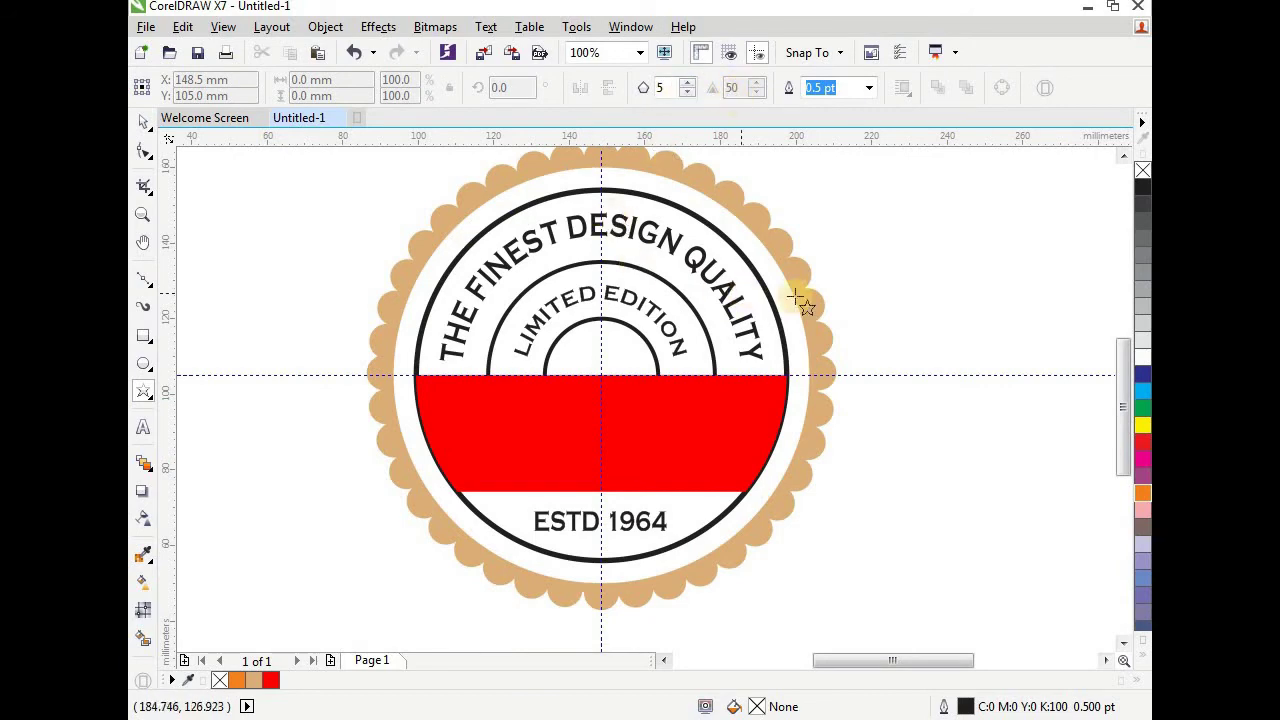
mouse_move(865, 275)
left_mouse_down()
mouse_move(872, 300)
mouse_move(864, 290)
left_mouse_up()
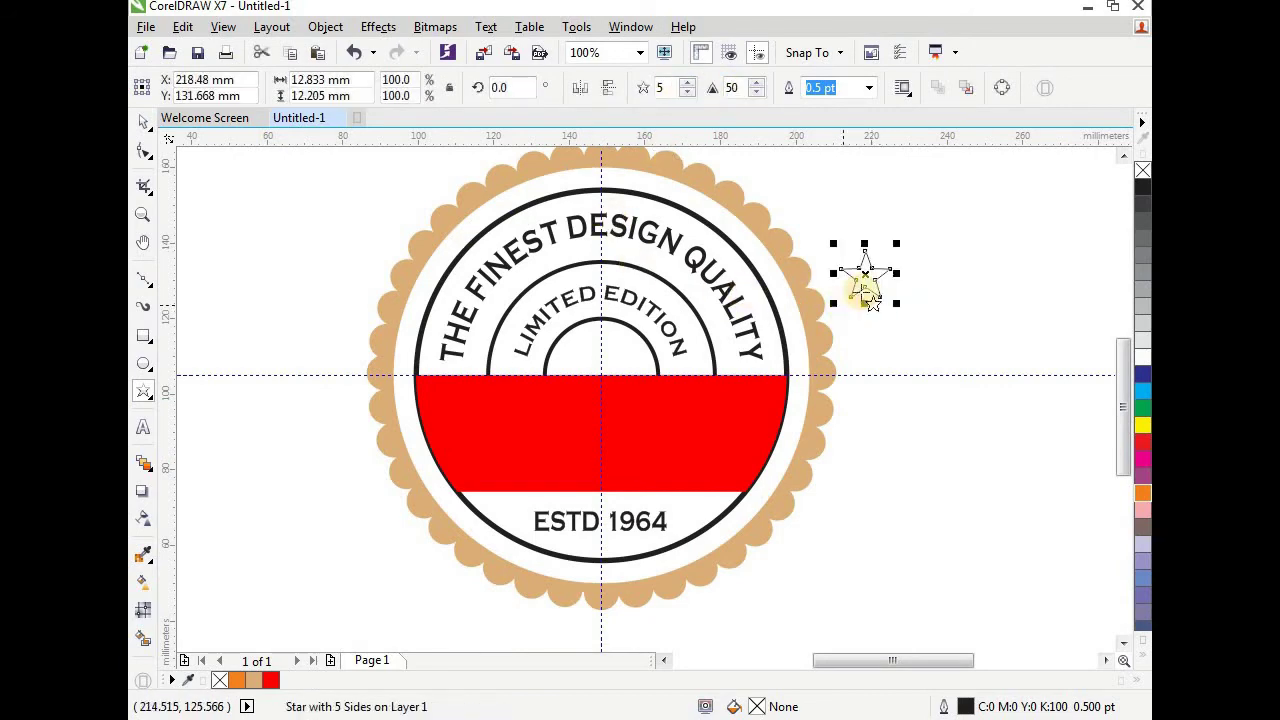
scroll(866, 277, "up", 2)
scroll(866, 277, "down", 2)
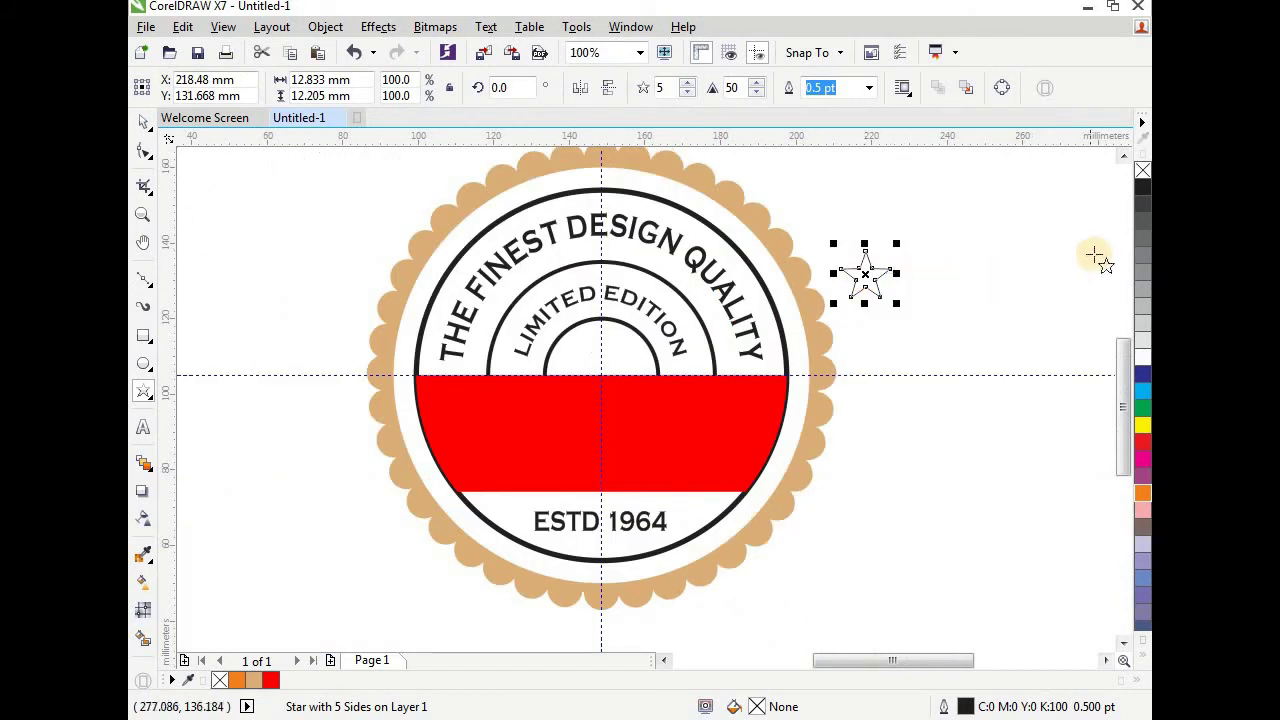
left_click(1142, 200)
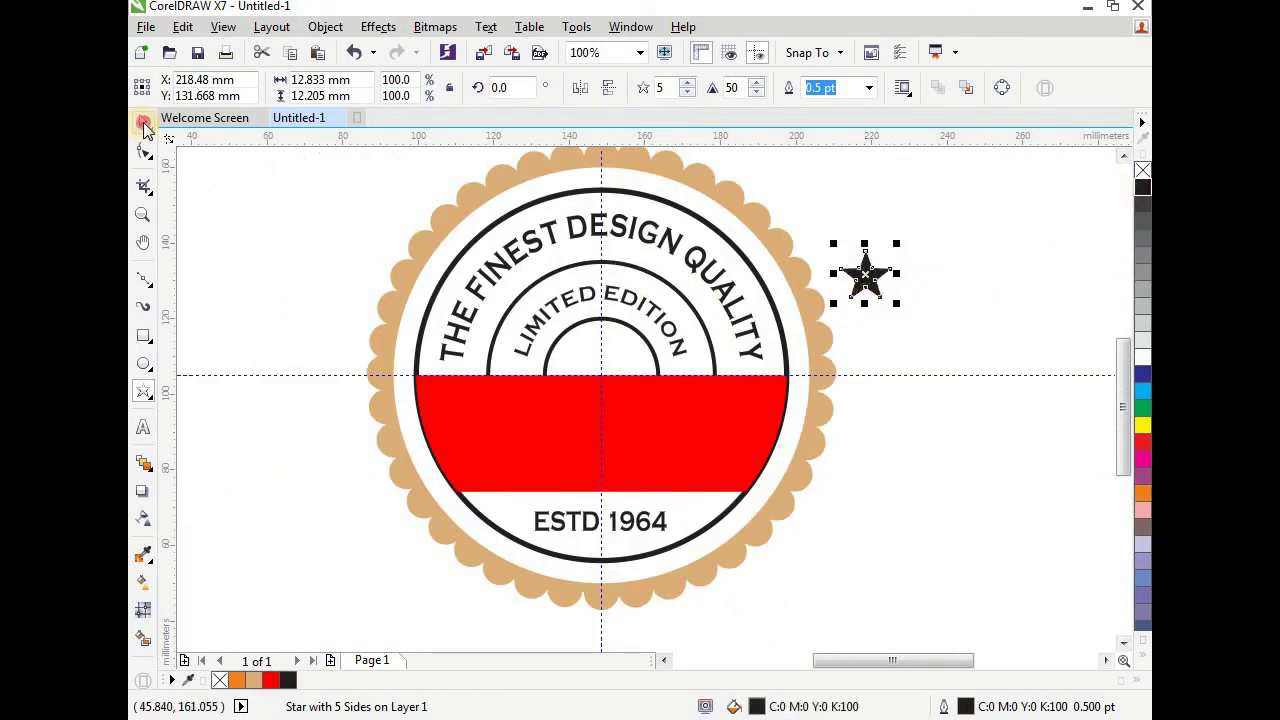
- Move the star inside the smallest arc, scale it to about 9.6 mm wide and center it on the vertical guideline
left_click(143, 124)
left_click_drag(863, 271, 603, 354)
scroll(603, 354, "up", 2)
left_click_drag(657, 294, 639, 314)
mouse_move(594, 356)
left_mouse_down()
mouse_move(603, 344)
mouse_move(588, 352)
left_mouse_up()
scroll(603, 340, "up", 2)
scroll(592, 349, "down", 2)
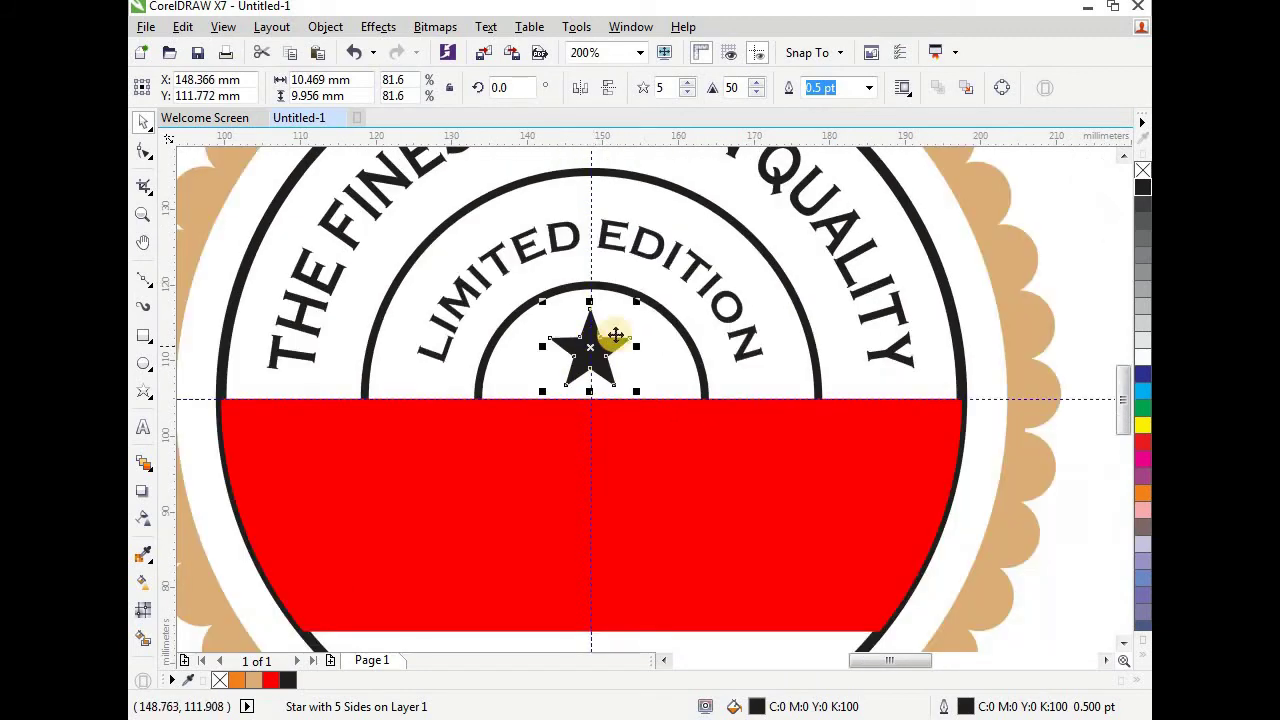
scroll(612, 350, "up", 4)
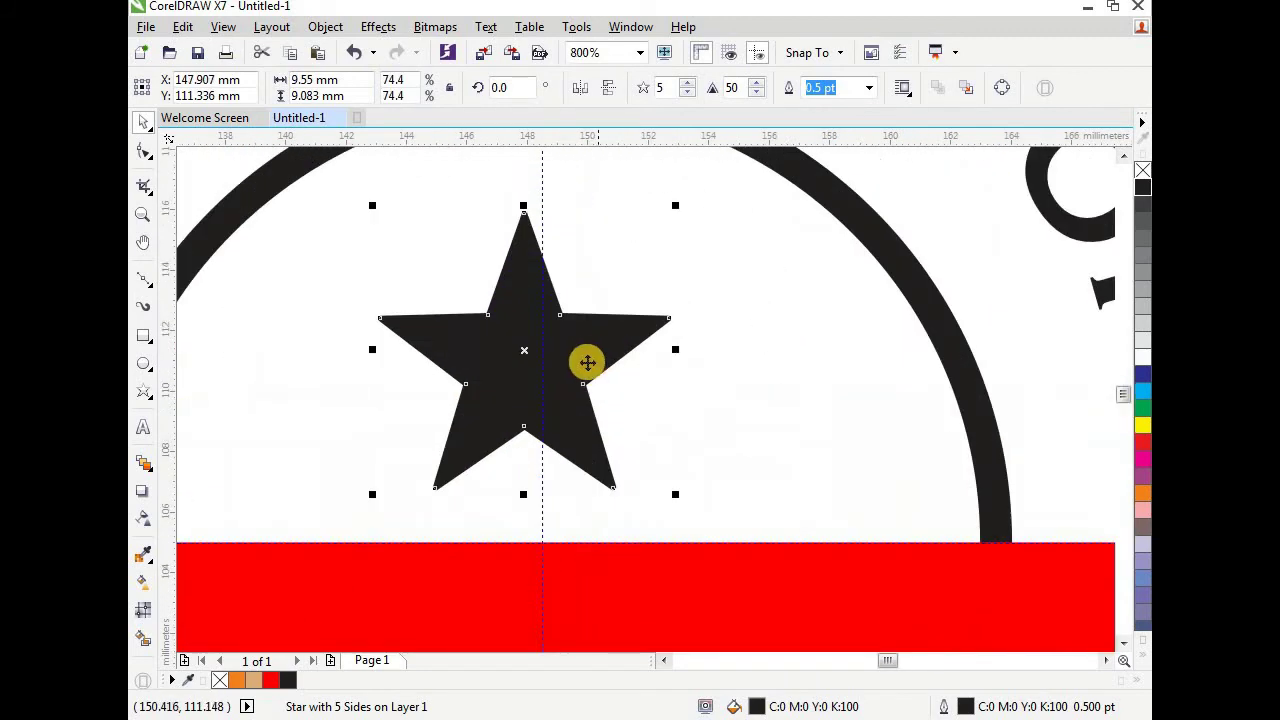
left_click_drag(551, 369, 571, 353)
scroll(572, 362, "down", 2)
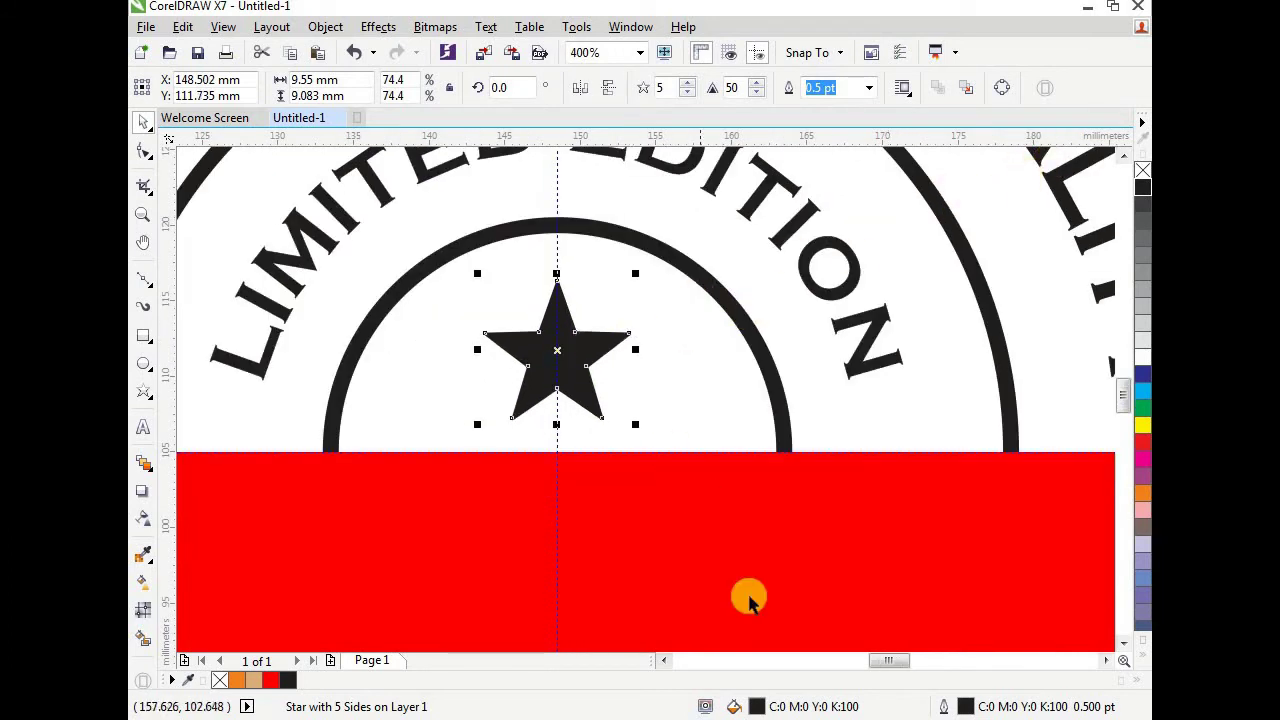
- Remove the star's outline by setting its width to None
double_click(960, 705)
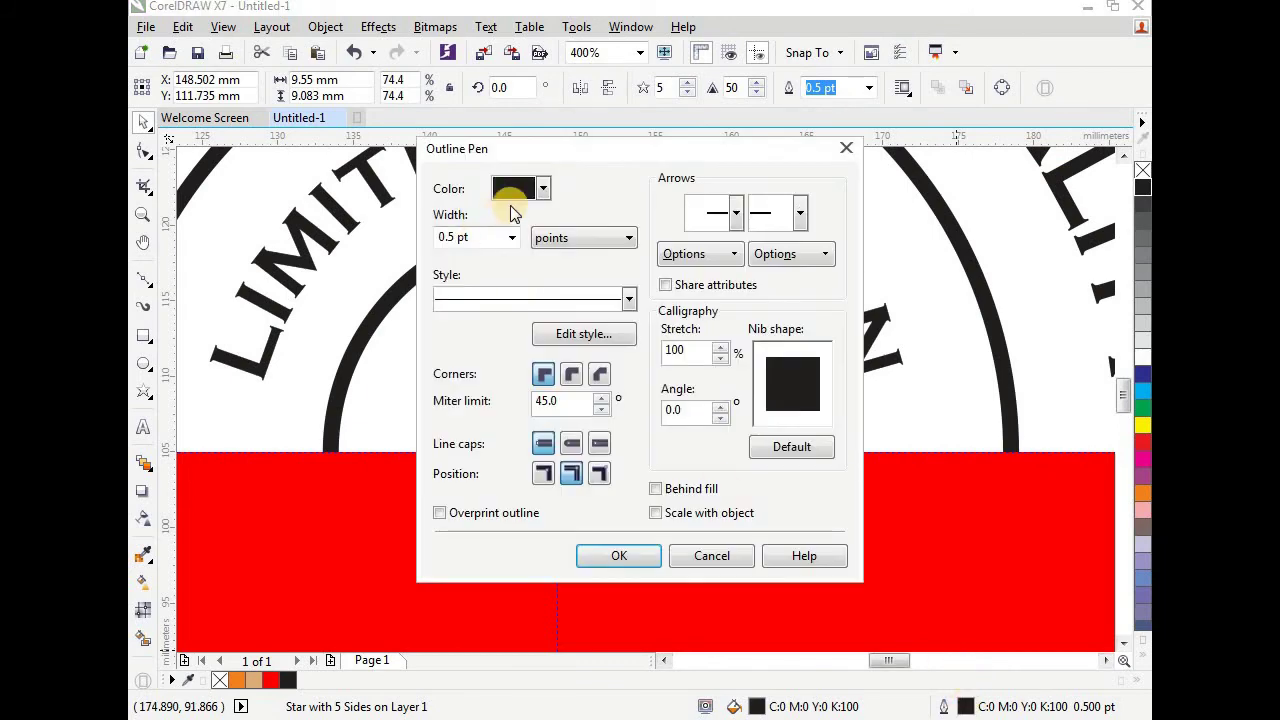
left_click(511, 237)
left_click(477, 258)
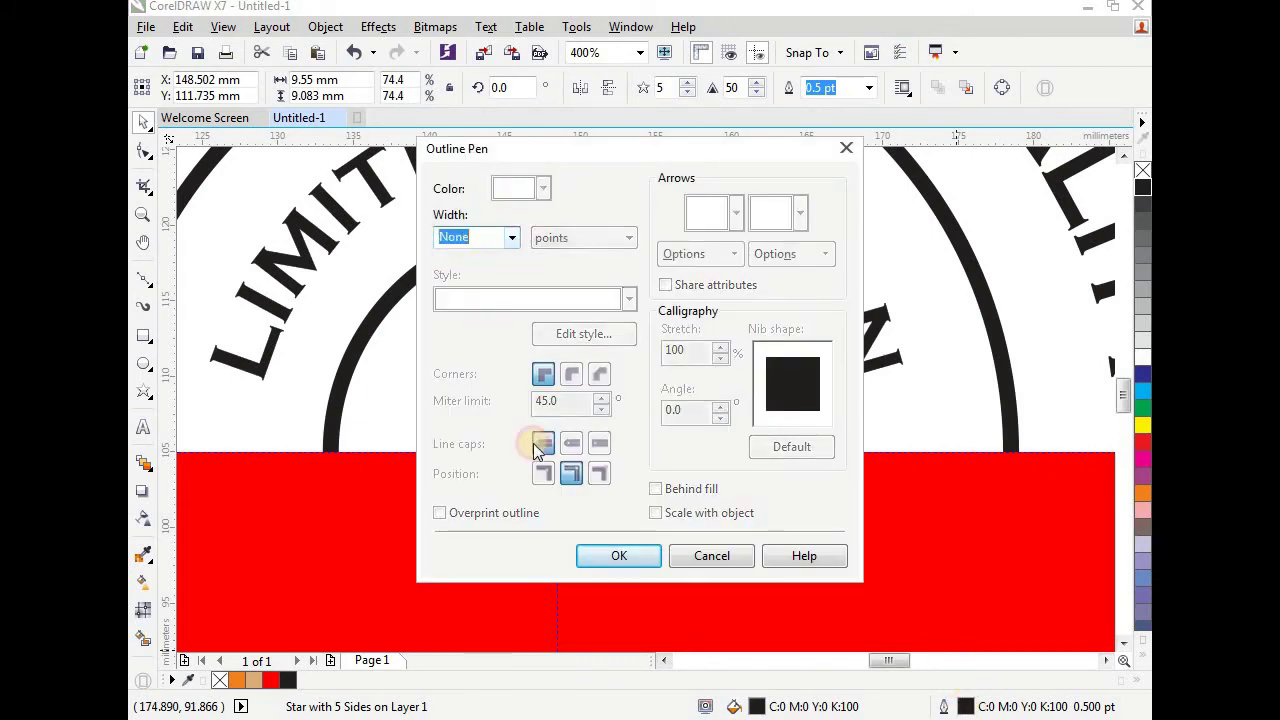
left_click(619, 555)
scroll(629, 357, "down", 2)
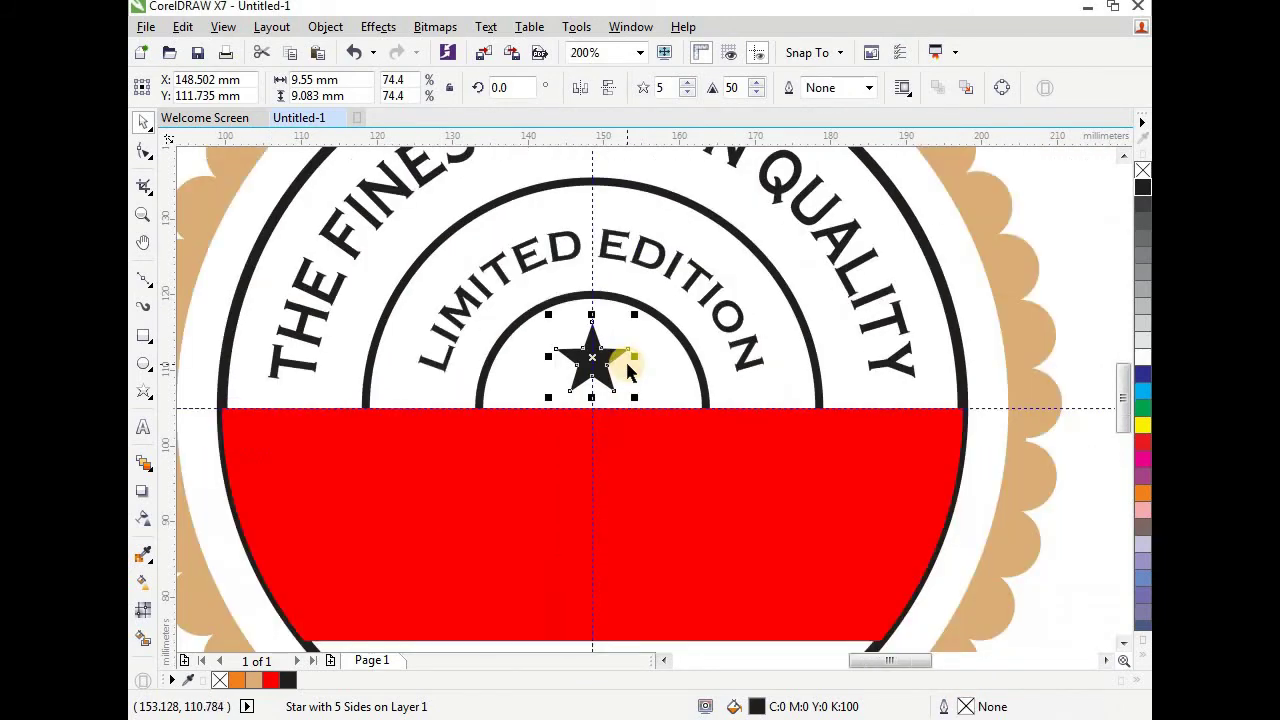
- Change the star's fill to a deeper black, C:75 M:68 Y:65 K:90, and deselect it
double_click(757, 706)
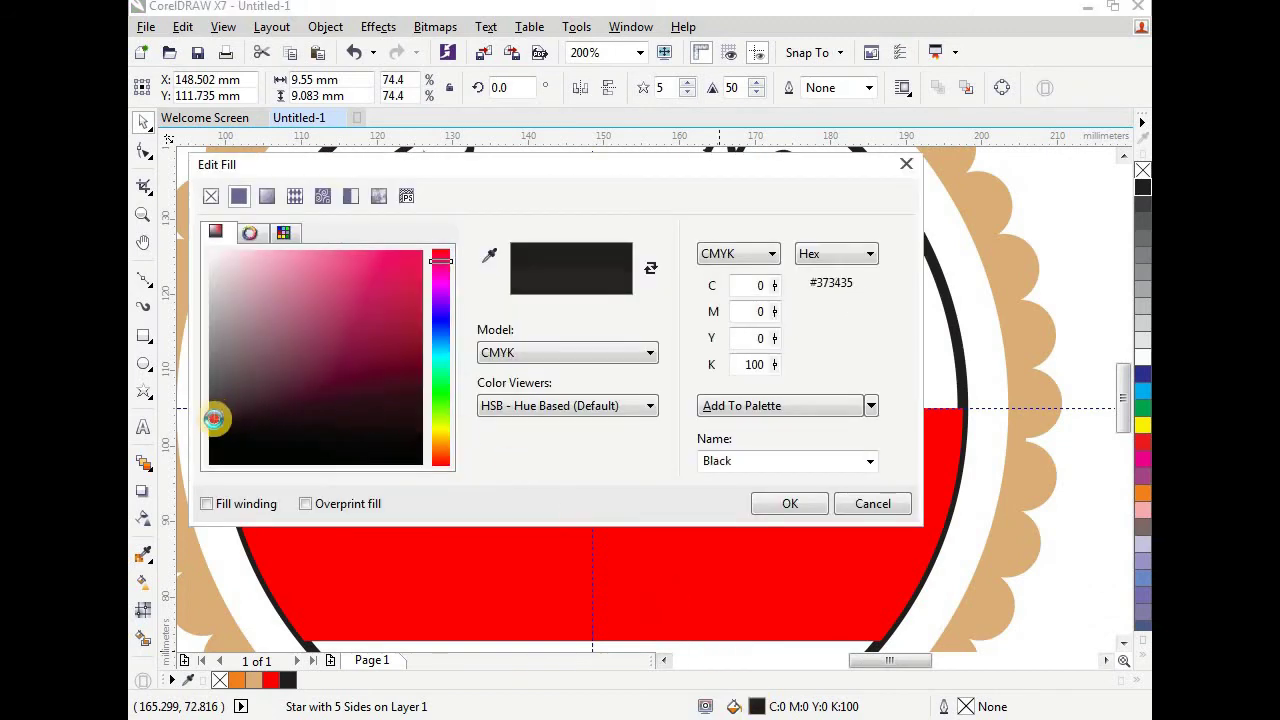
left_click_drag(212, 440, 190, 476)
left_click(790, 503)
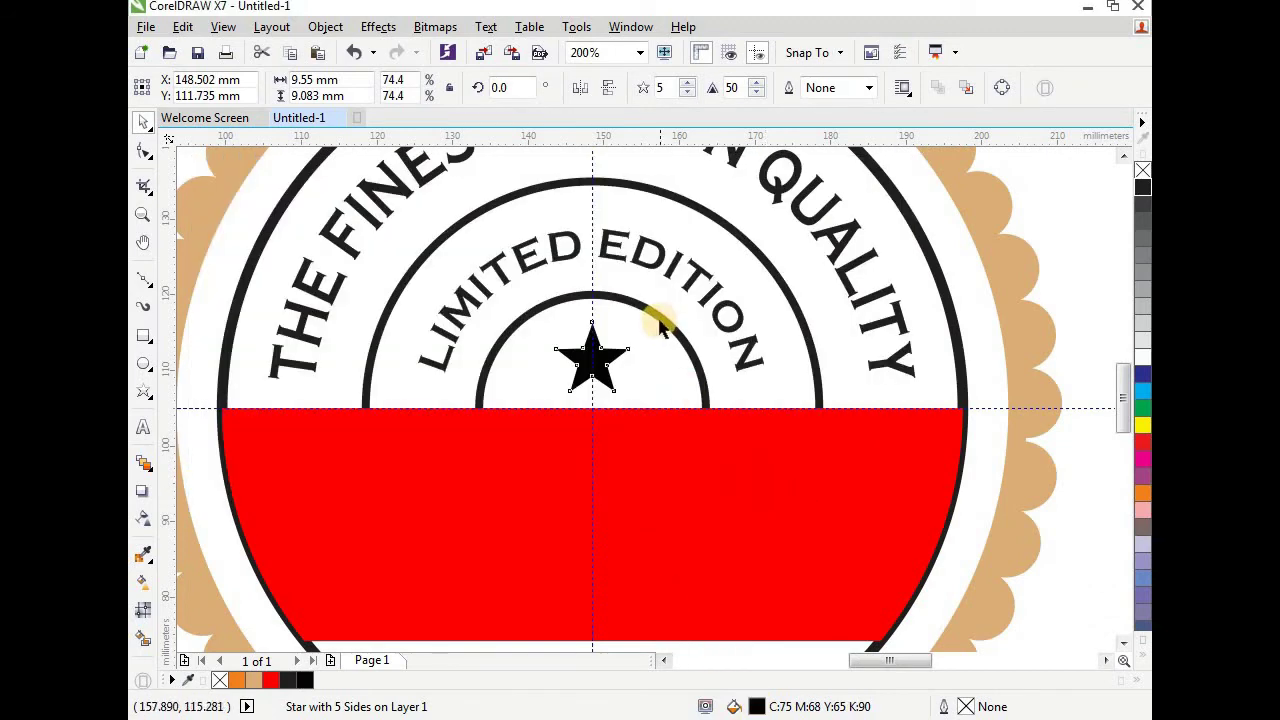
scroll(660, 322, "down", 2)
left_click(915, 315)
scroll(760, 300, "down", 1)
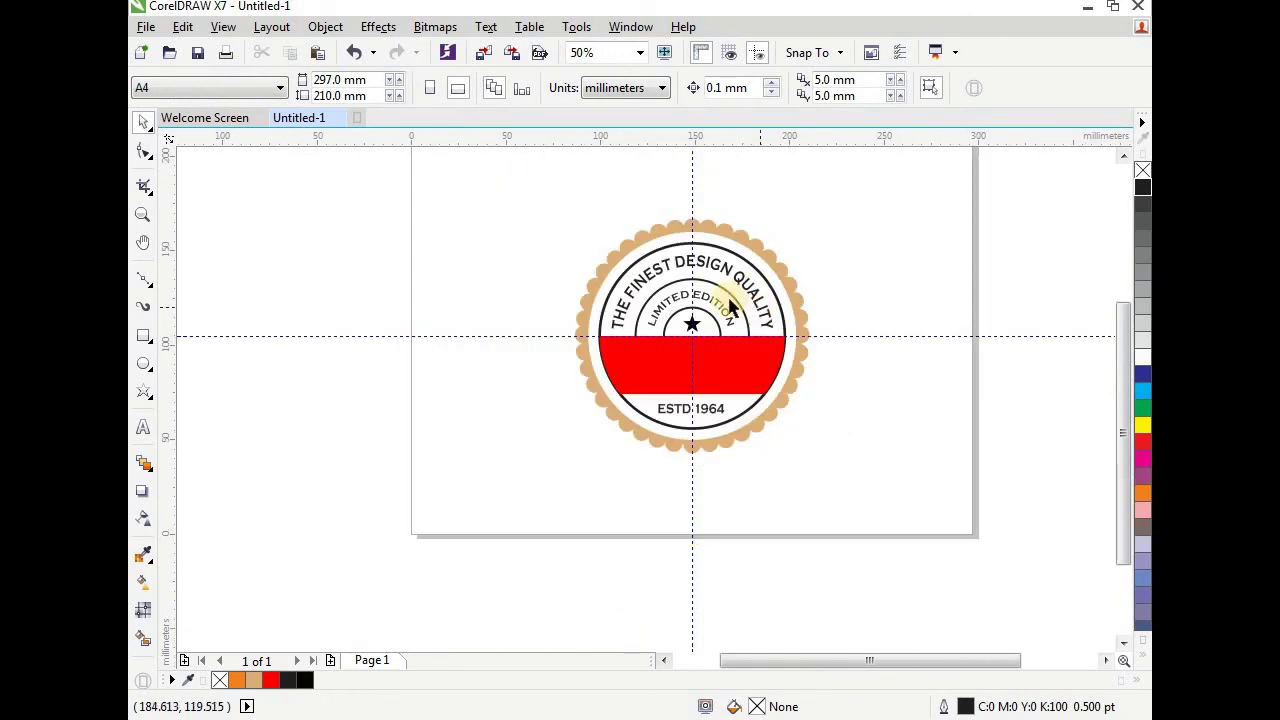
scroll(630, 230, "down", 1)
scroll(680, 210, "up", 1)
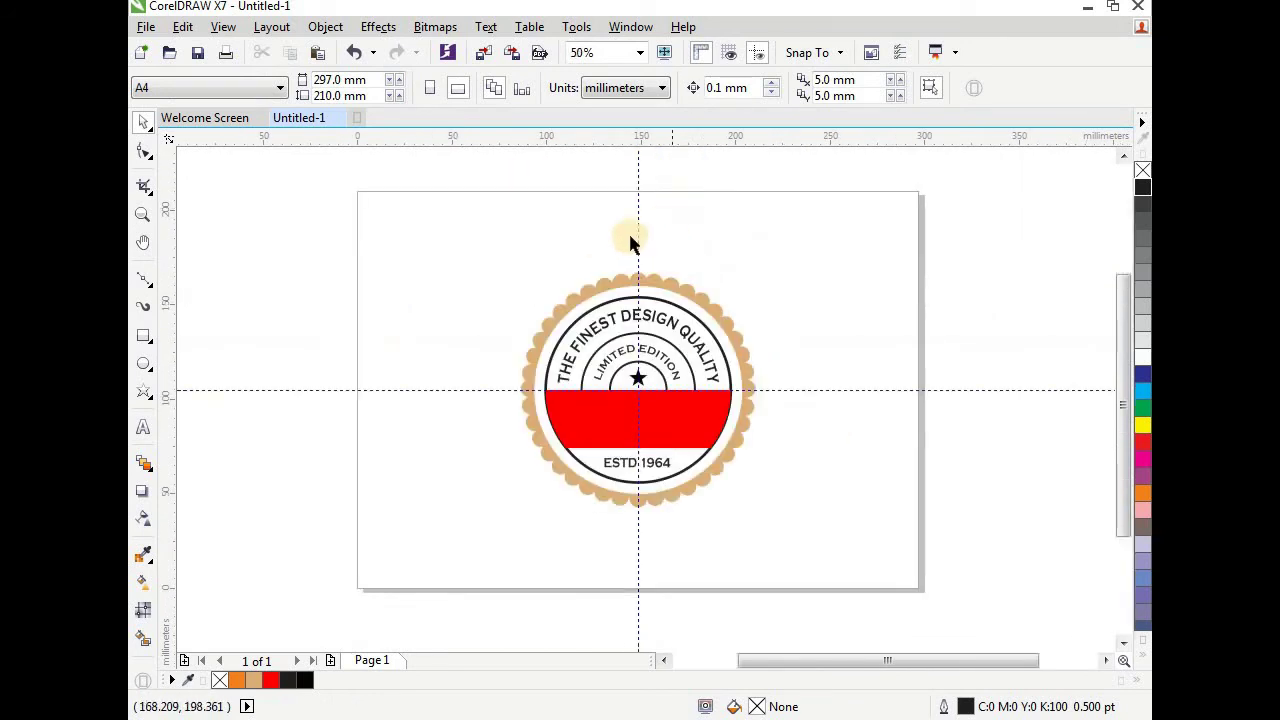
- Add a page-sized rectangle behind the badge and fill it with the RGB color R 25, G 28, B 37
double_click(143, 336)
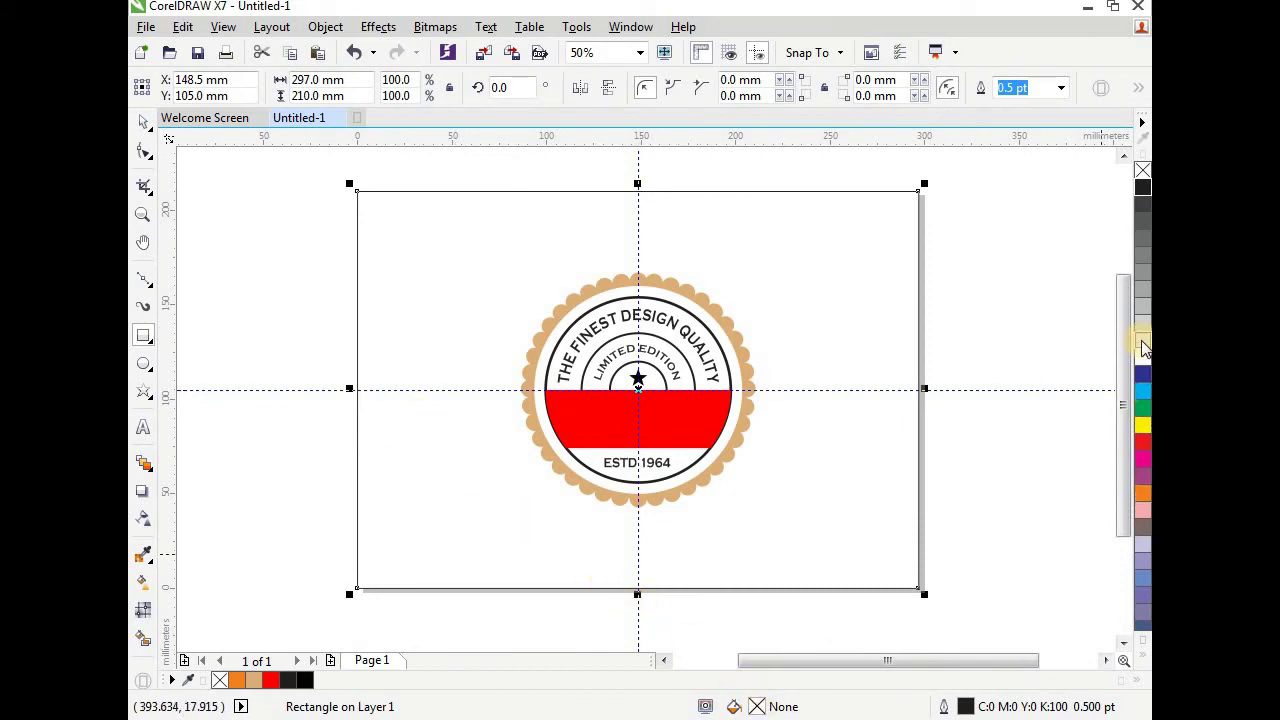
left_click(1143, 205)
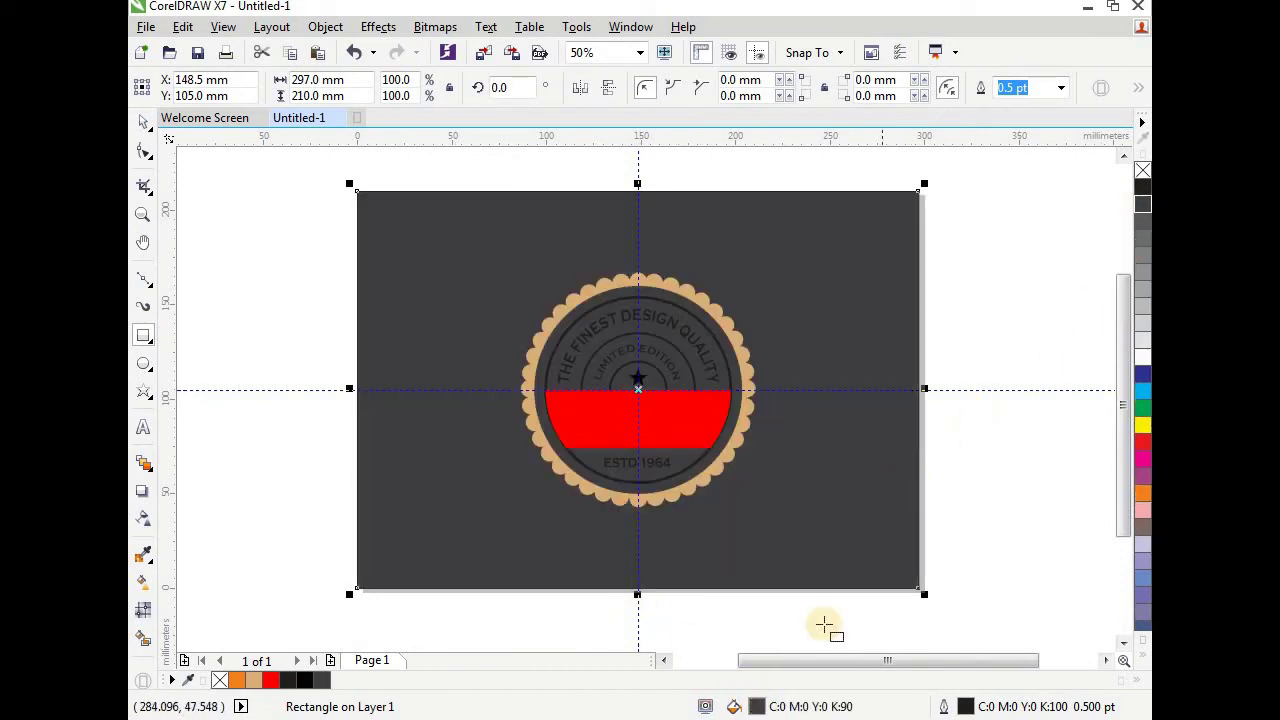
double_click(757, 707)
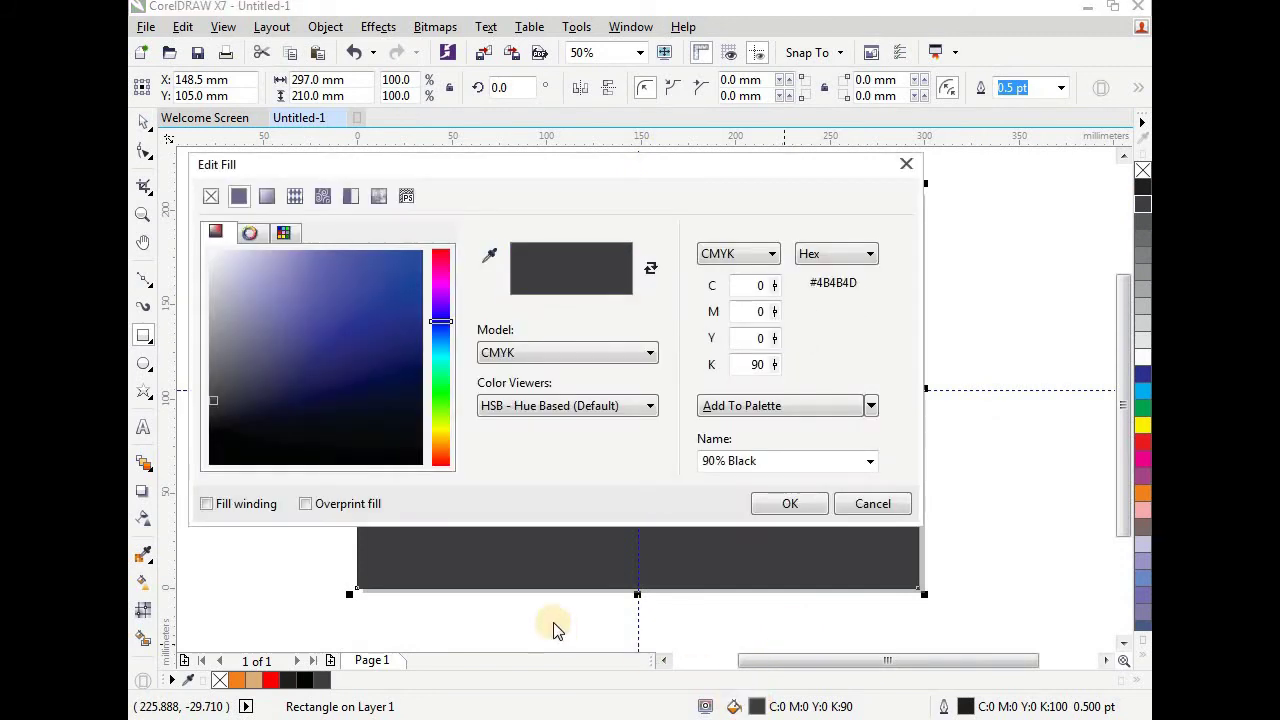
left_click(727, 258)
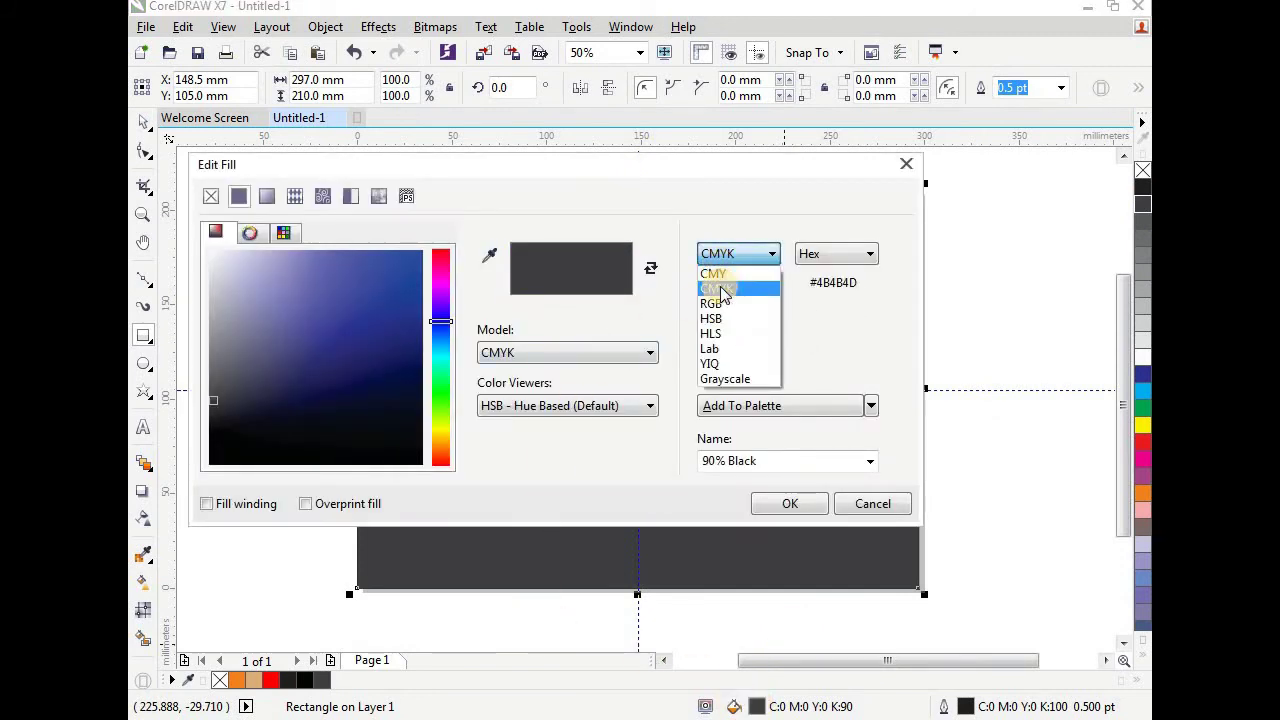
left_click(722, 303)
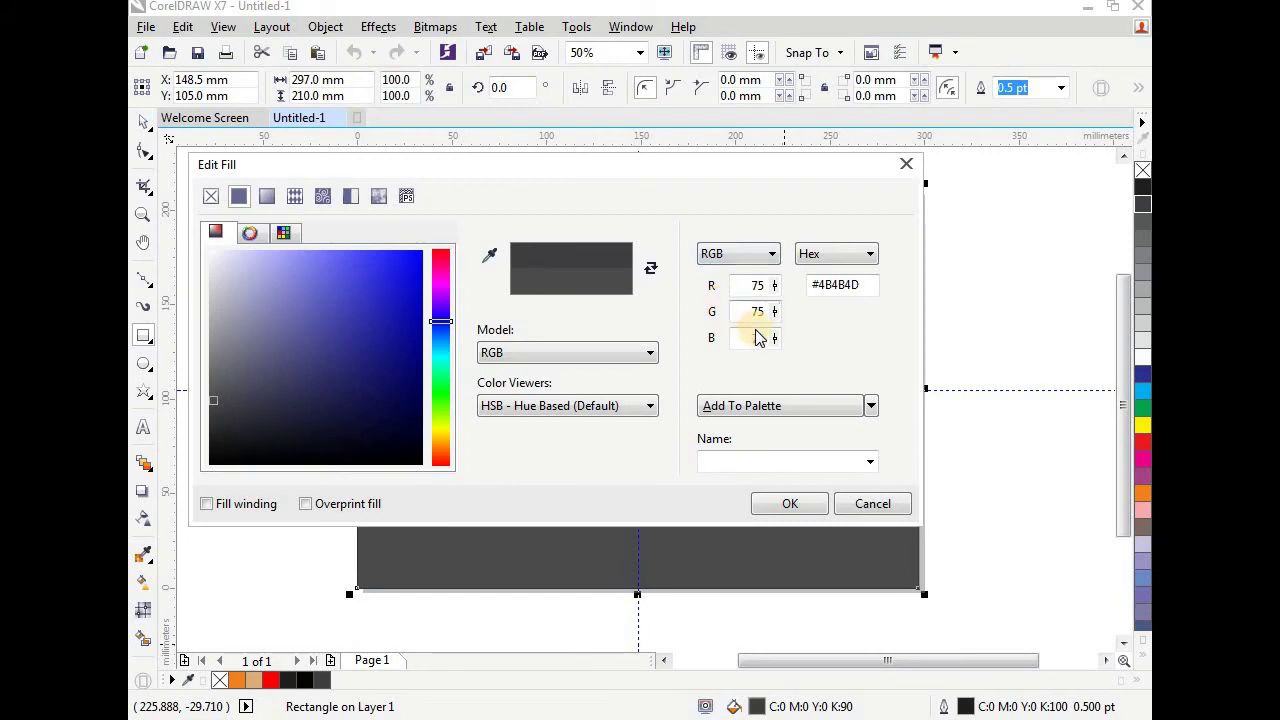
double_click(765, 287)
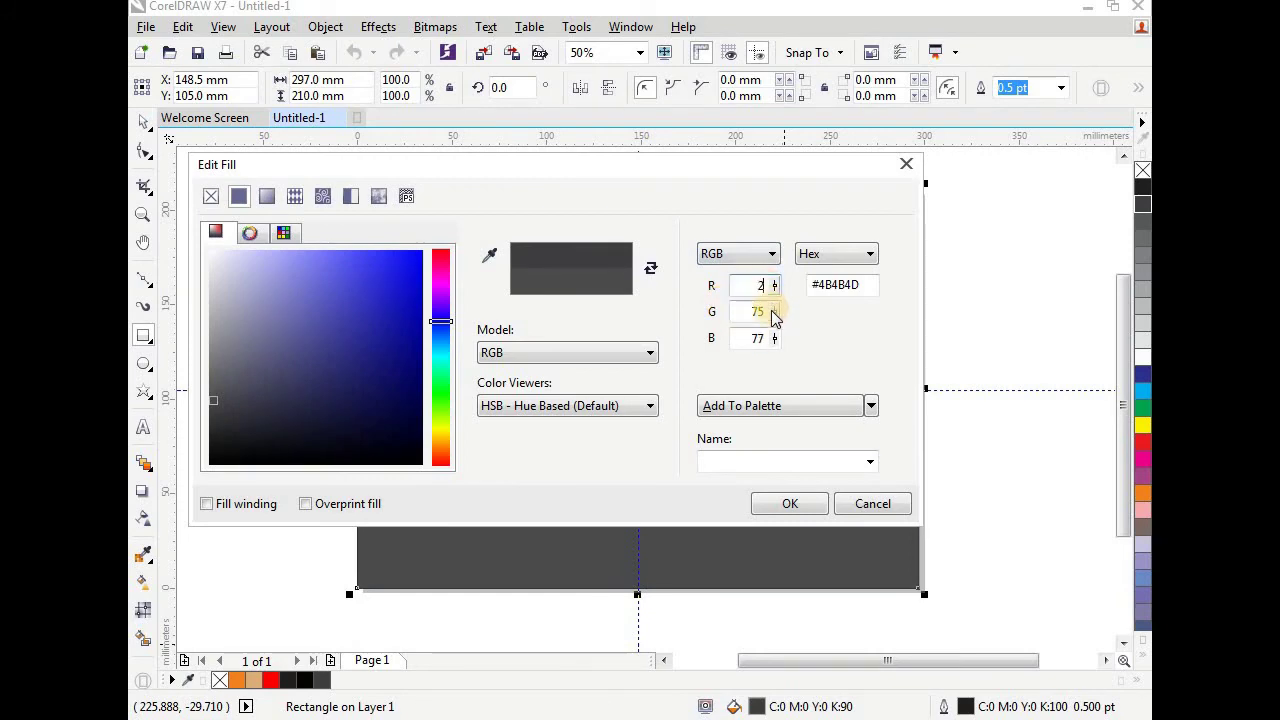
type("25")
double_click(755, 312)
type("28")
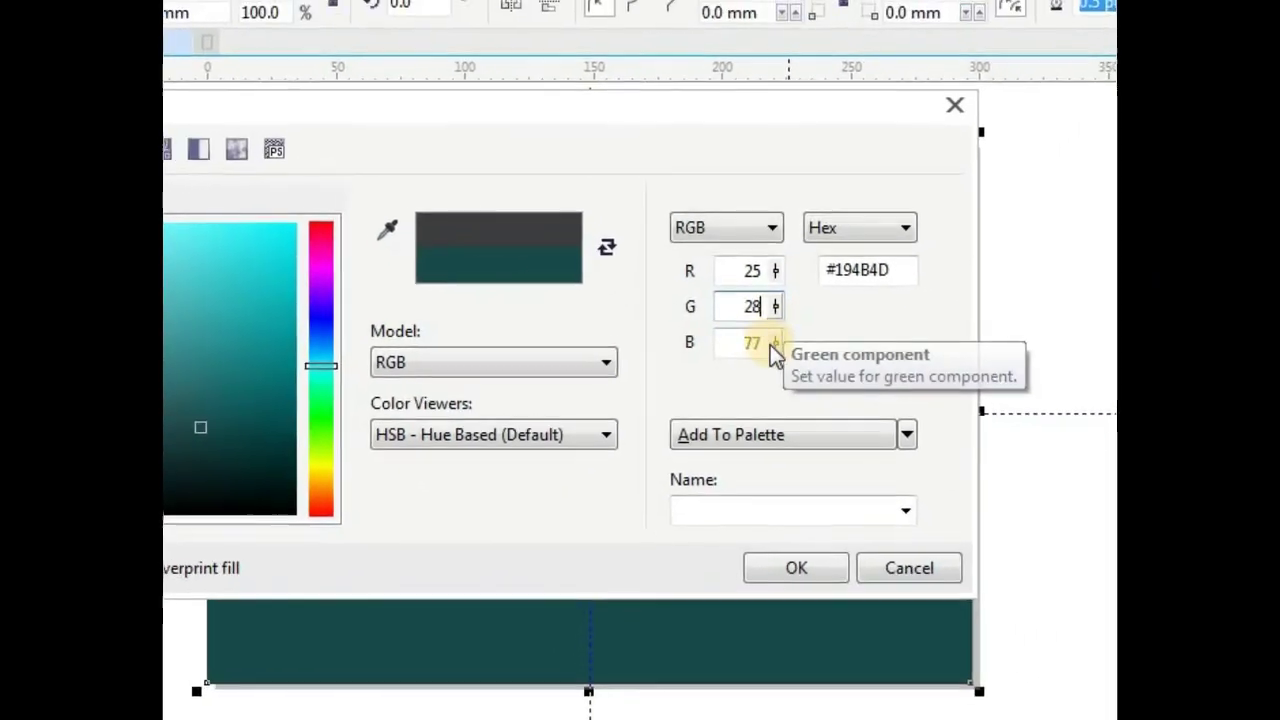
double_click(762, 343)
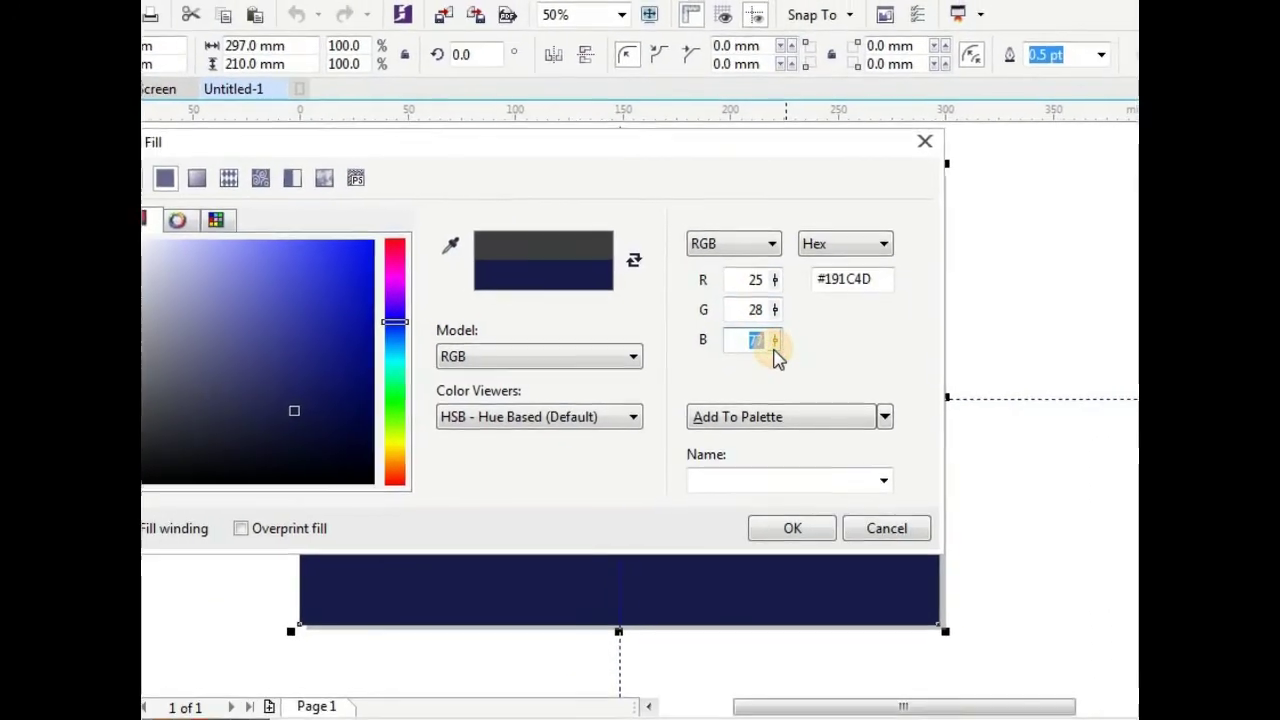
type("37")
left_click(790, 504)
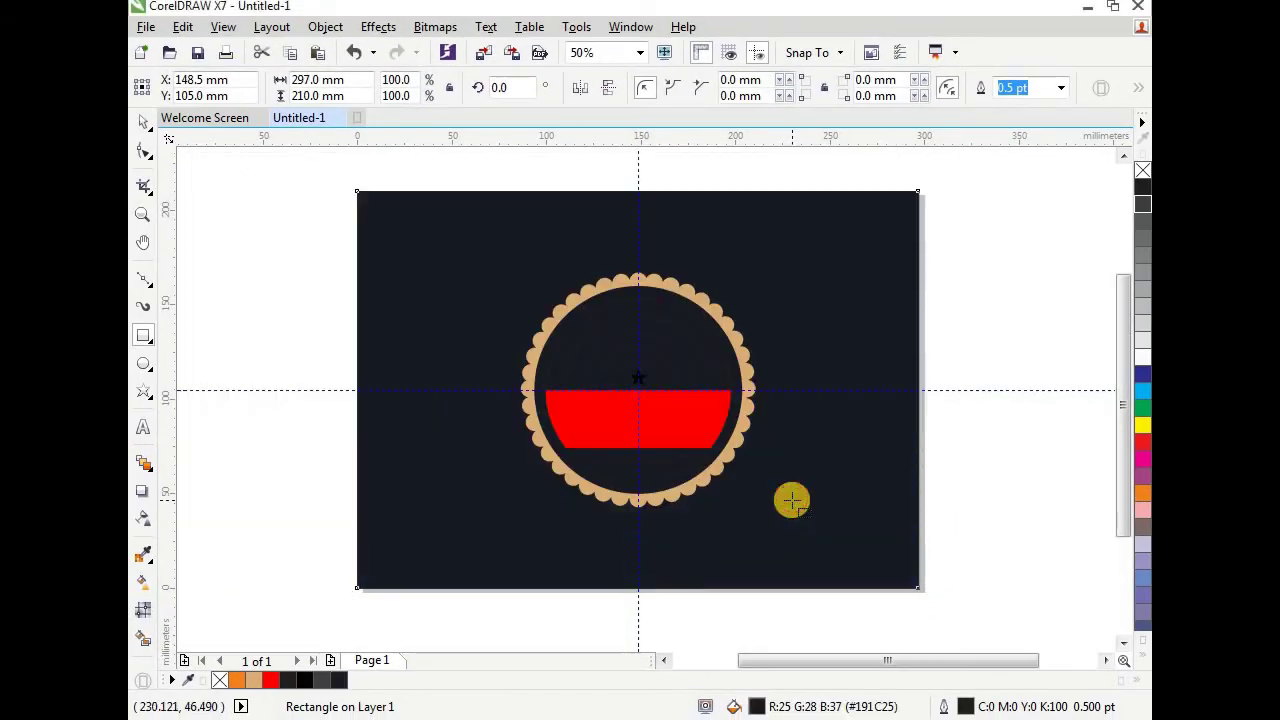
- Recolor the arched text THE FINEST DESIGN QUALITY with the tan used on the badge ring, R220 G175 B120
left_click(150, 125)
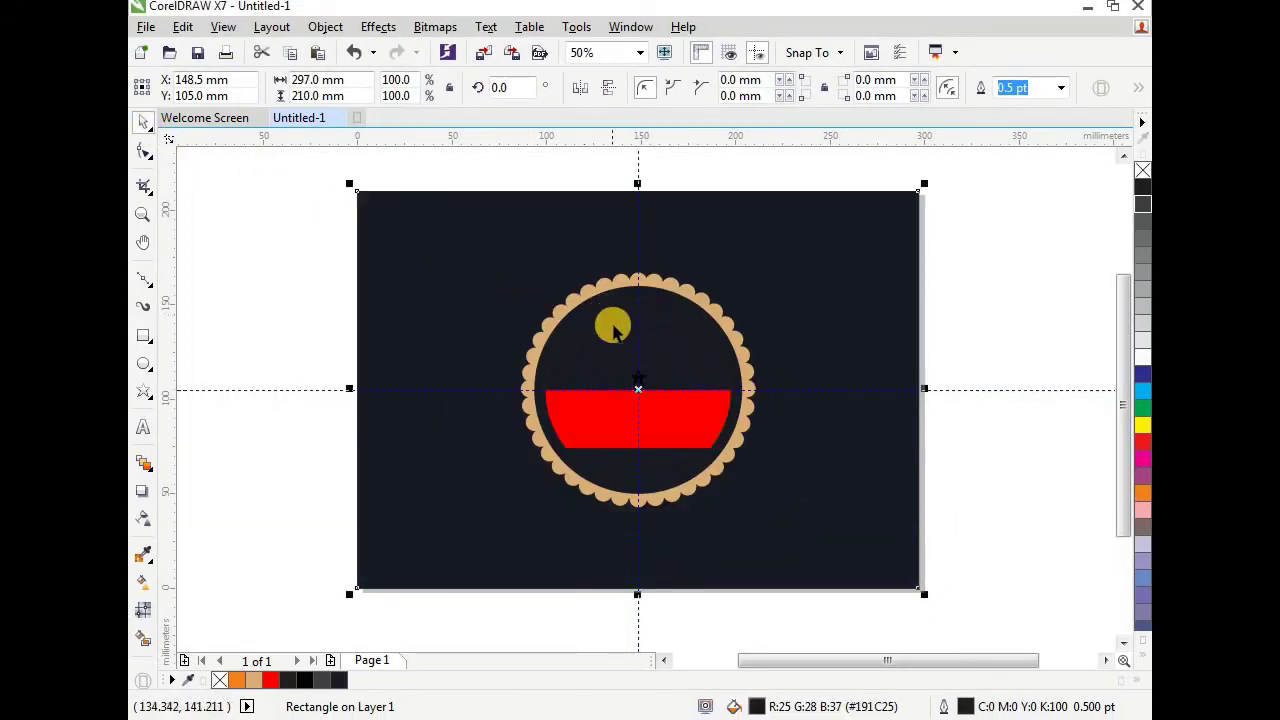
scroll(608, 320, "up", 1)
left_click(573, 303)
left_click(143, 427)
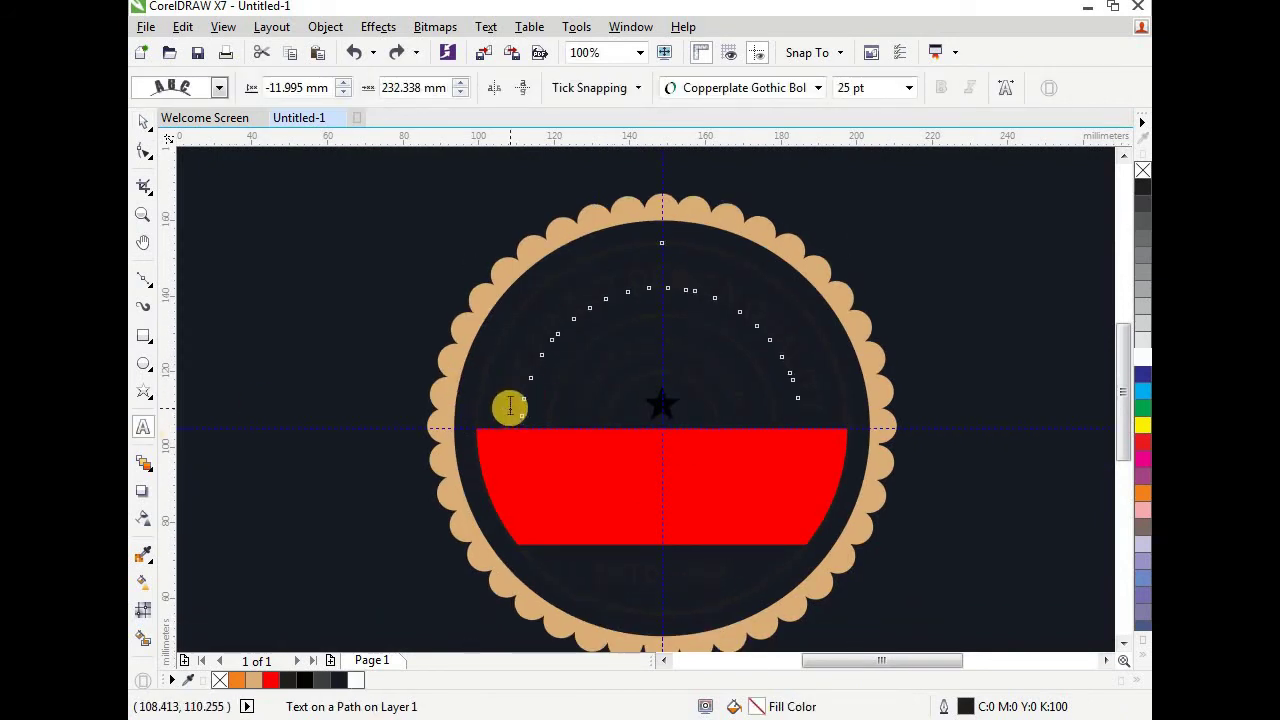
left_click_drag(510, 405, 832, 412)
left_click(251, 681)
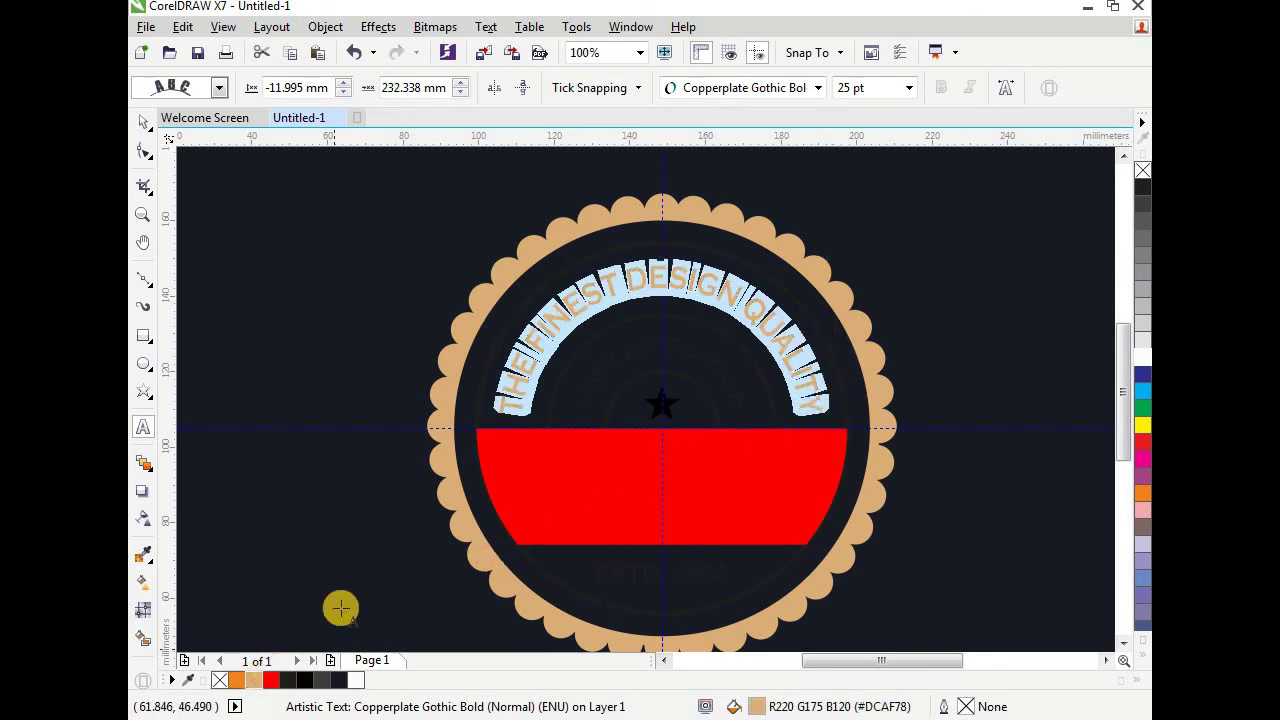
left_click(144, 122)
- Break THE FINEST DESIGN QUALITY text apart from the outer circle it follows
left_click(513, 300)
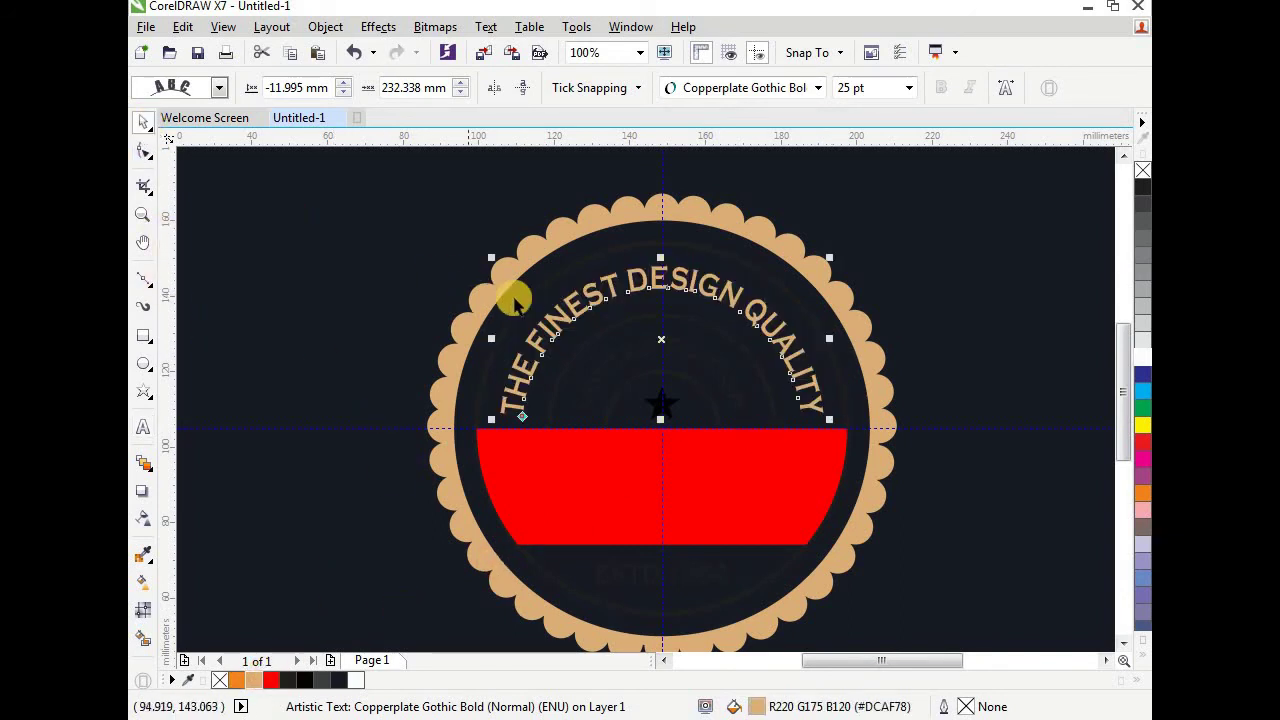
left_click(530, 303)
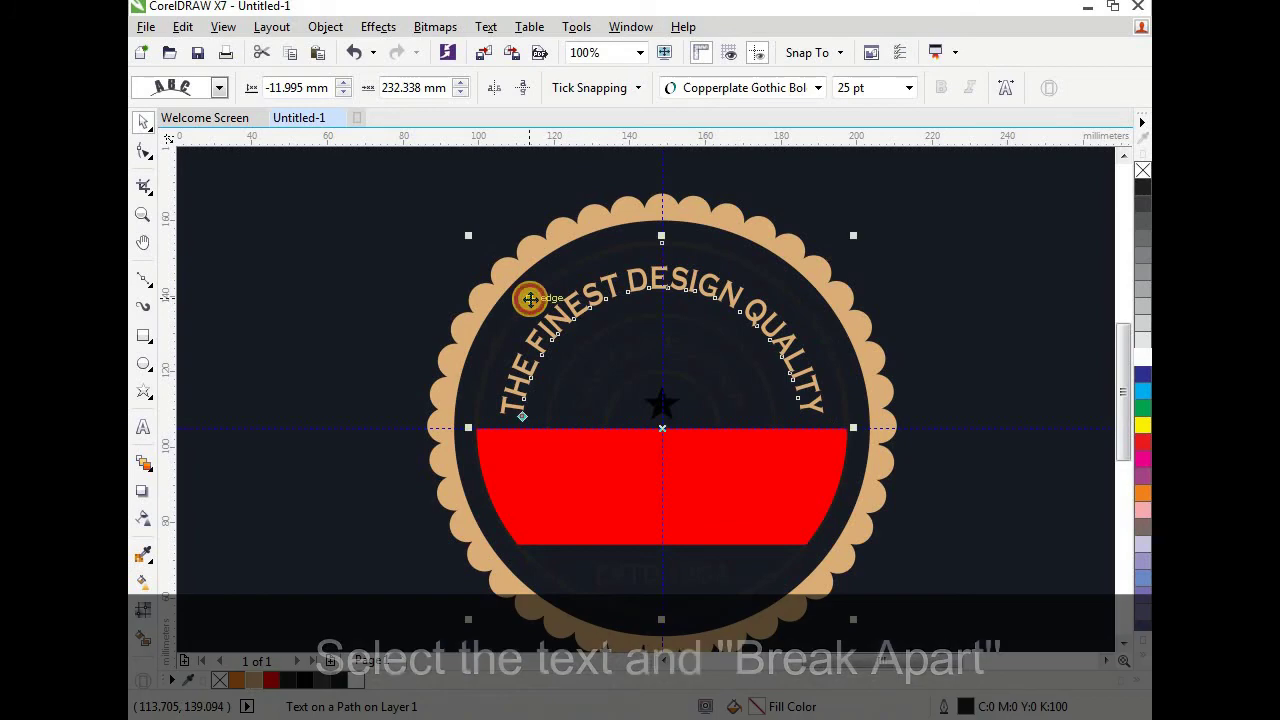
left_click(349, 30)
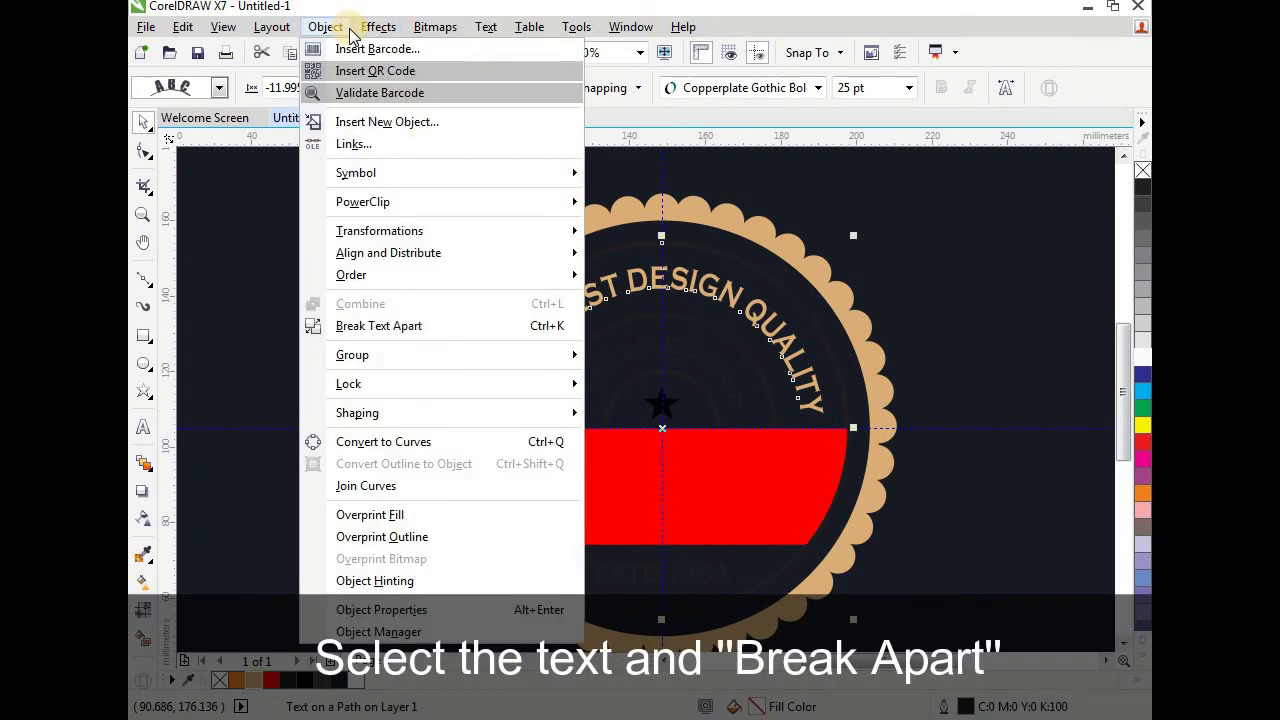
left_click(386, 323)
scroll(475, 258, "down", 3)
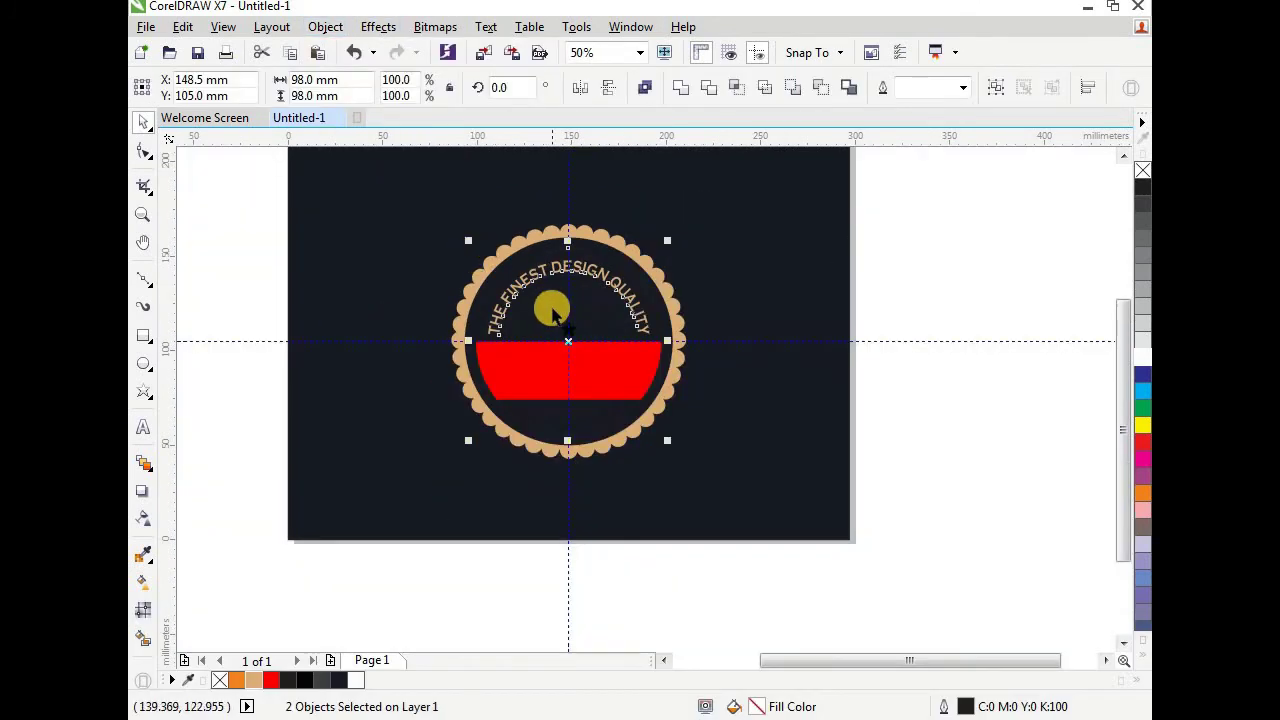
- Break the LIMITED EDITION text apart from the middle arc it follows
scroll(548, 316, "up", 3)
left_click(548, 326)
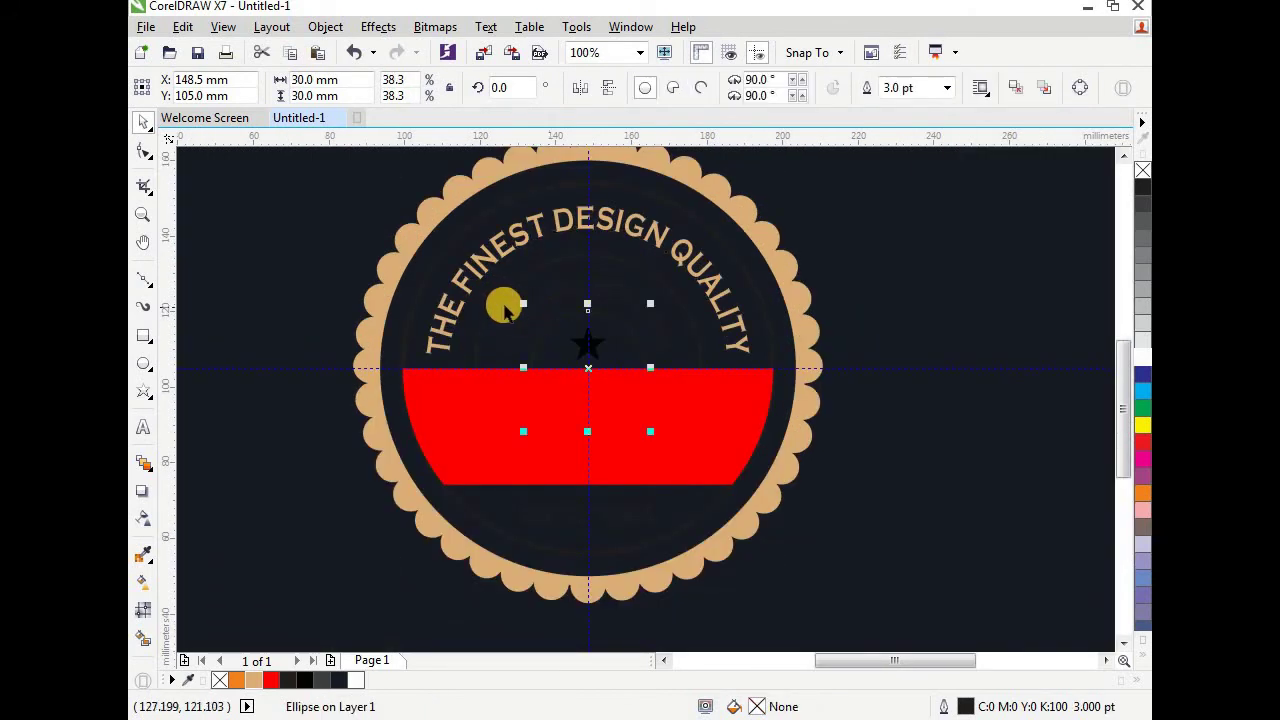
left_click(496, 299)
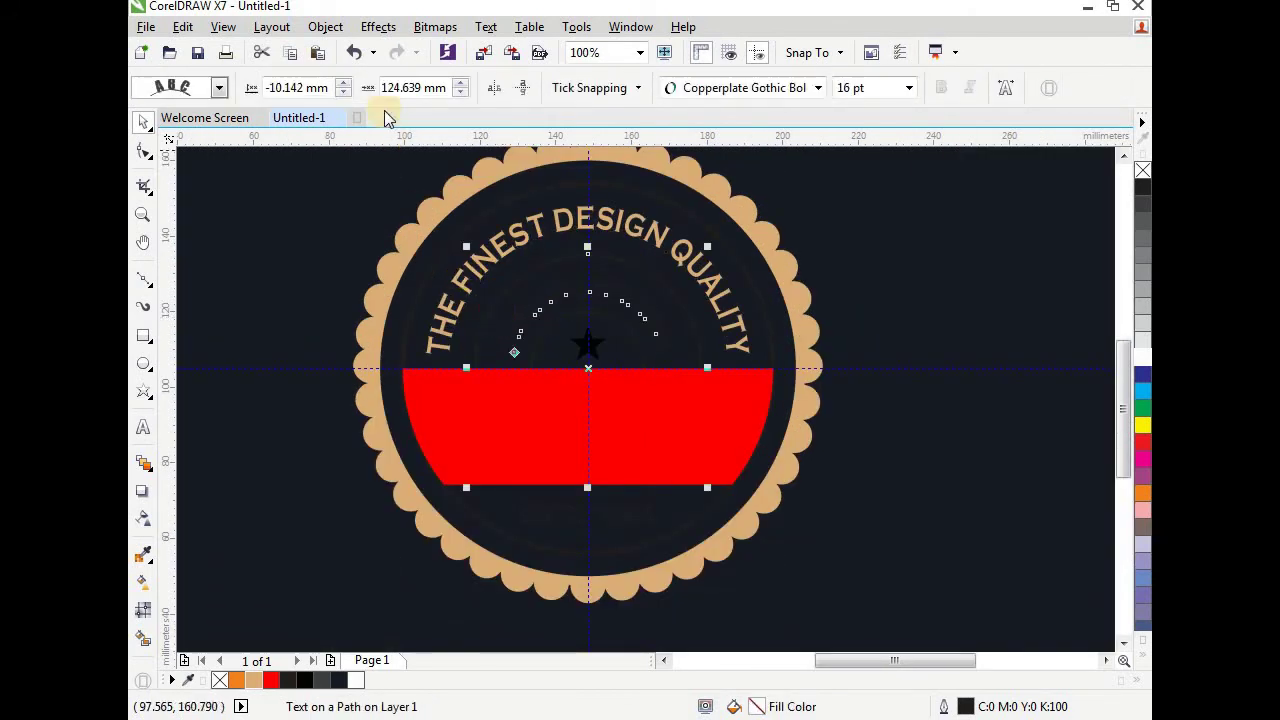
left_click(372, 30)
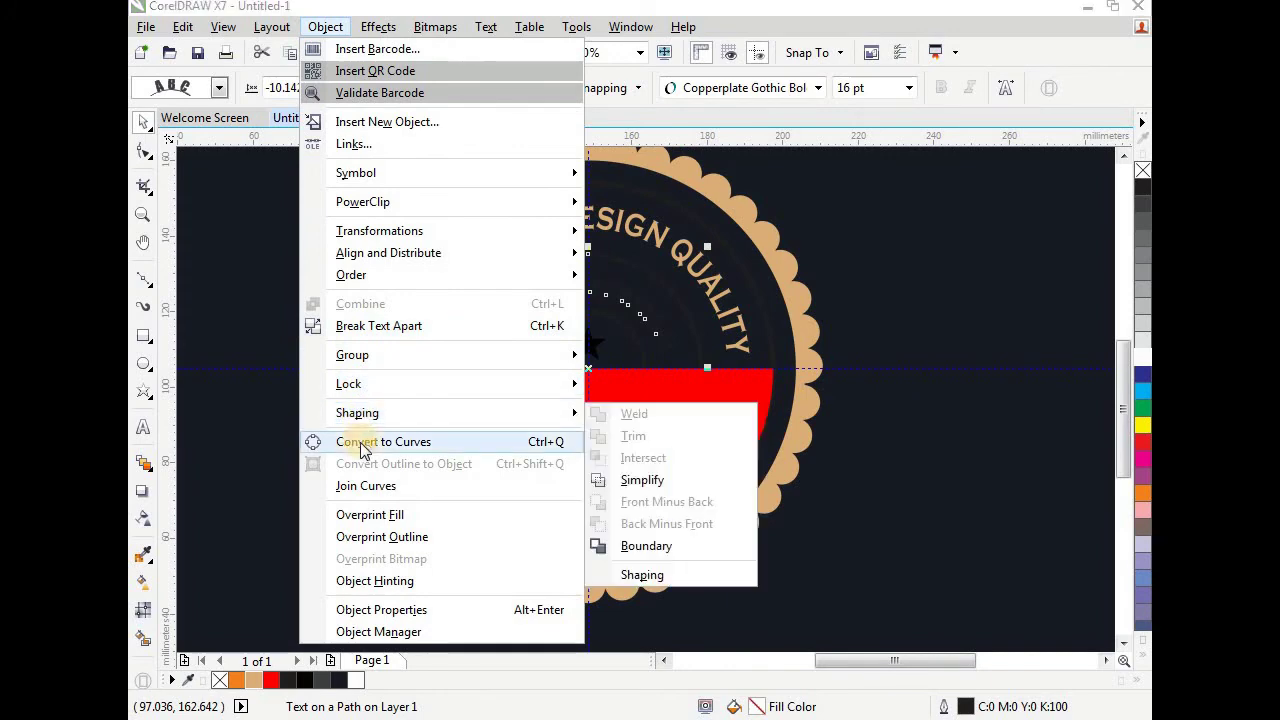
left_click(371, 326)
scroll(571, 343, "down", 3)
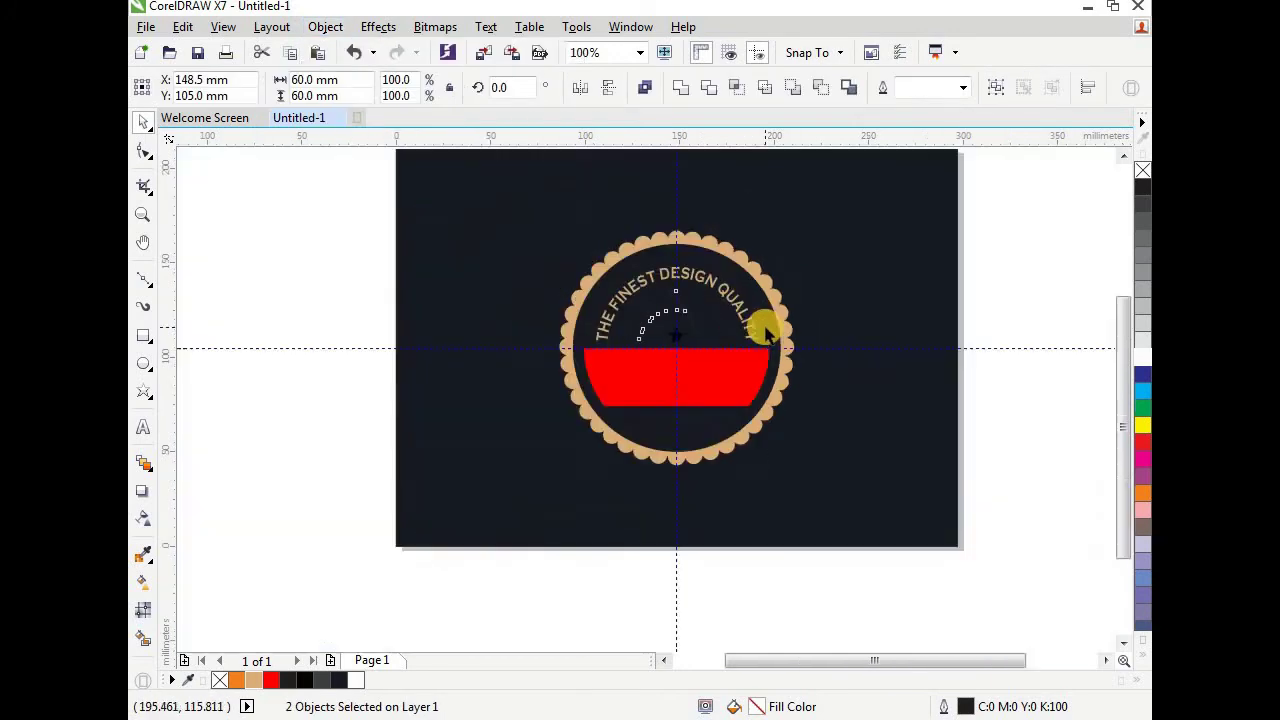
- Fill the LIMITED EDITION text with the ring's tan, R220 G175 B120
left_click(809, 286)
scroll(687, 330, "up", 2)
left_click(664, 341)
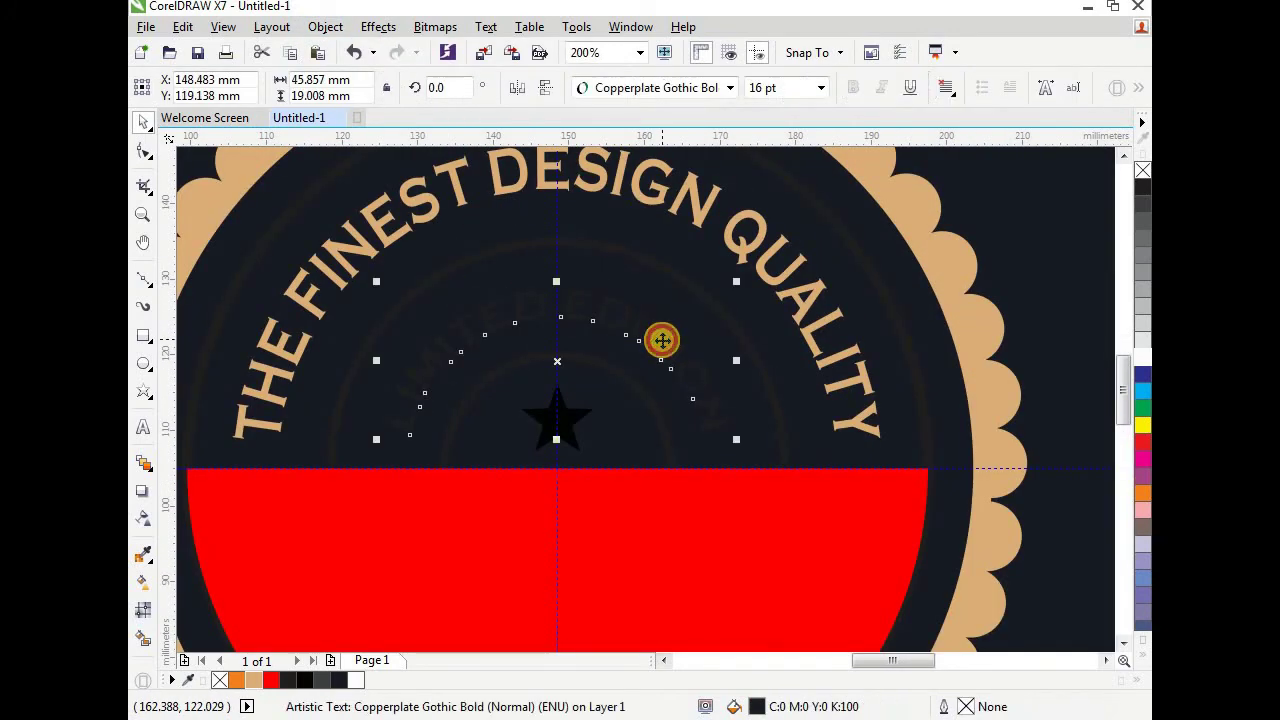
left_click(254, 680)
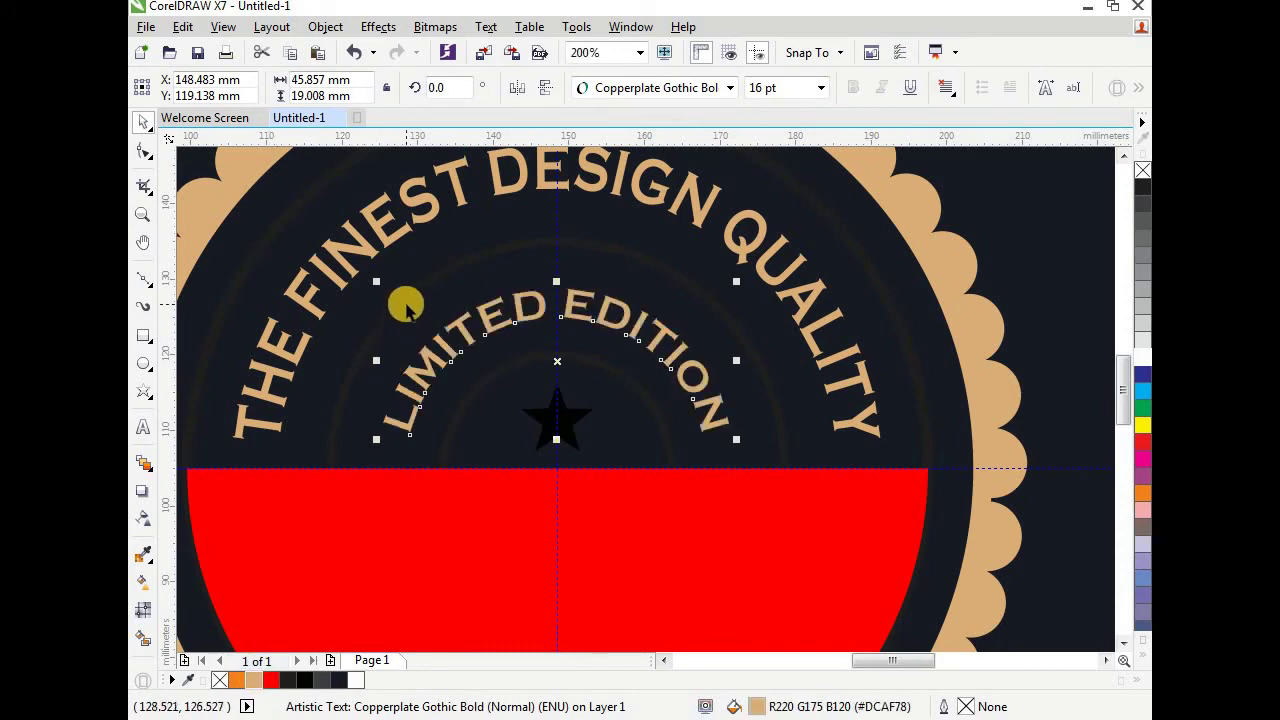
- Set the outlines of the middle arc and the outer inner-badge circle to white
left_click(404, 299)
right_click(1143, 358)
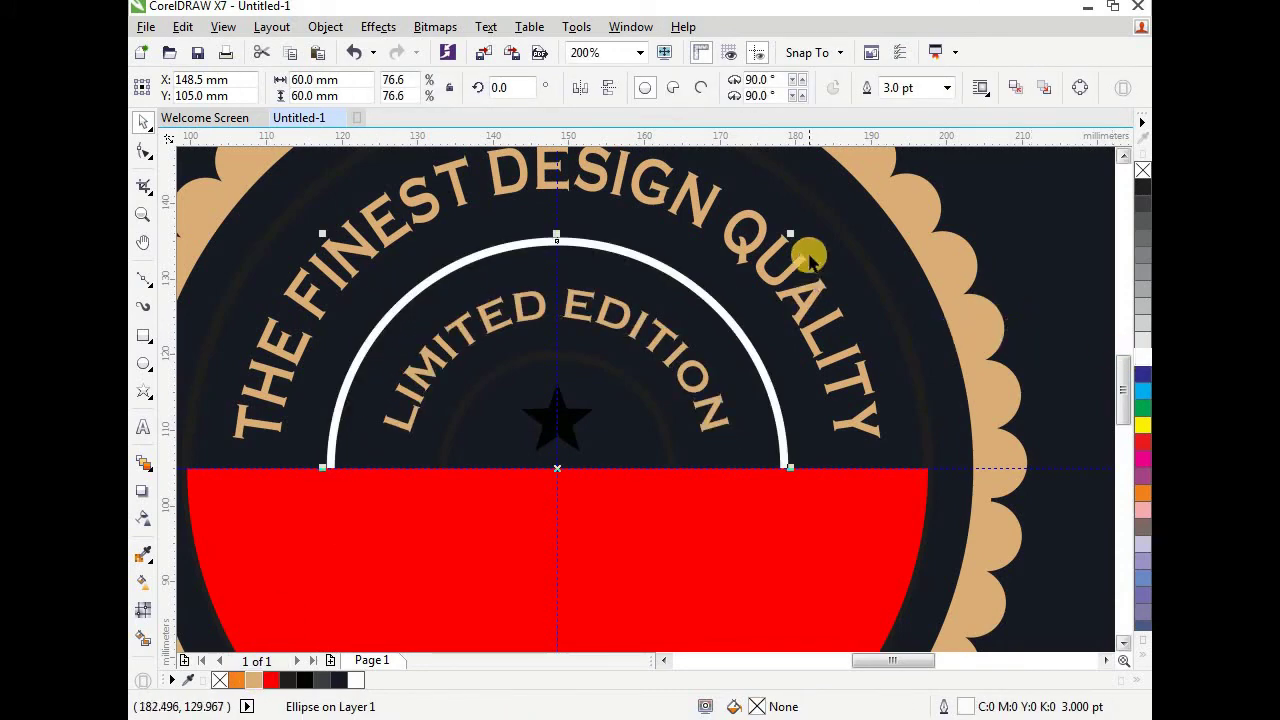
left_click(836, 221)
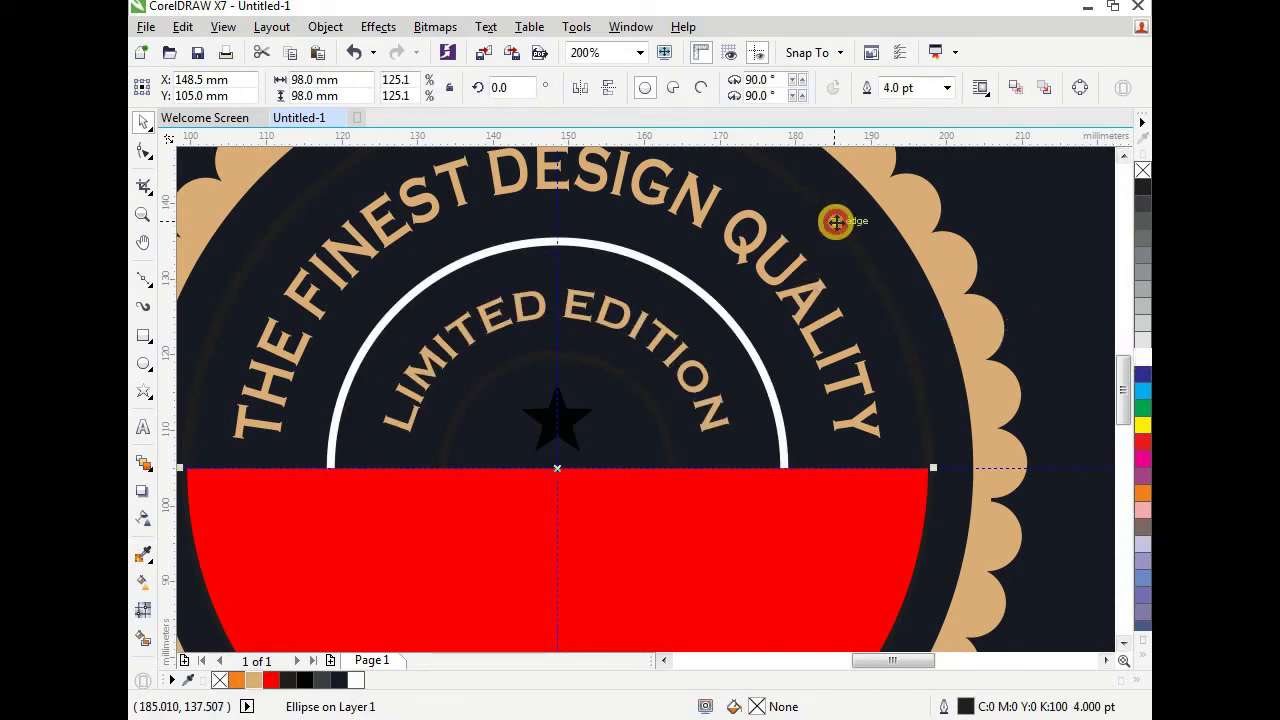
right_click(1143, 362)
scroll(757, 380, "down", 2)
scroll(792, 392, "up", 2)
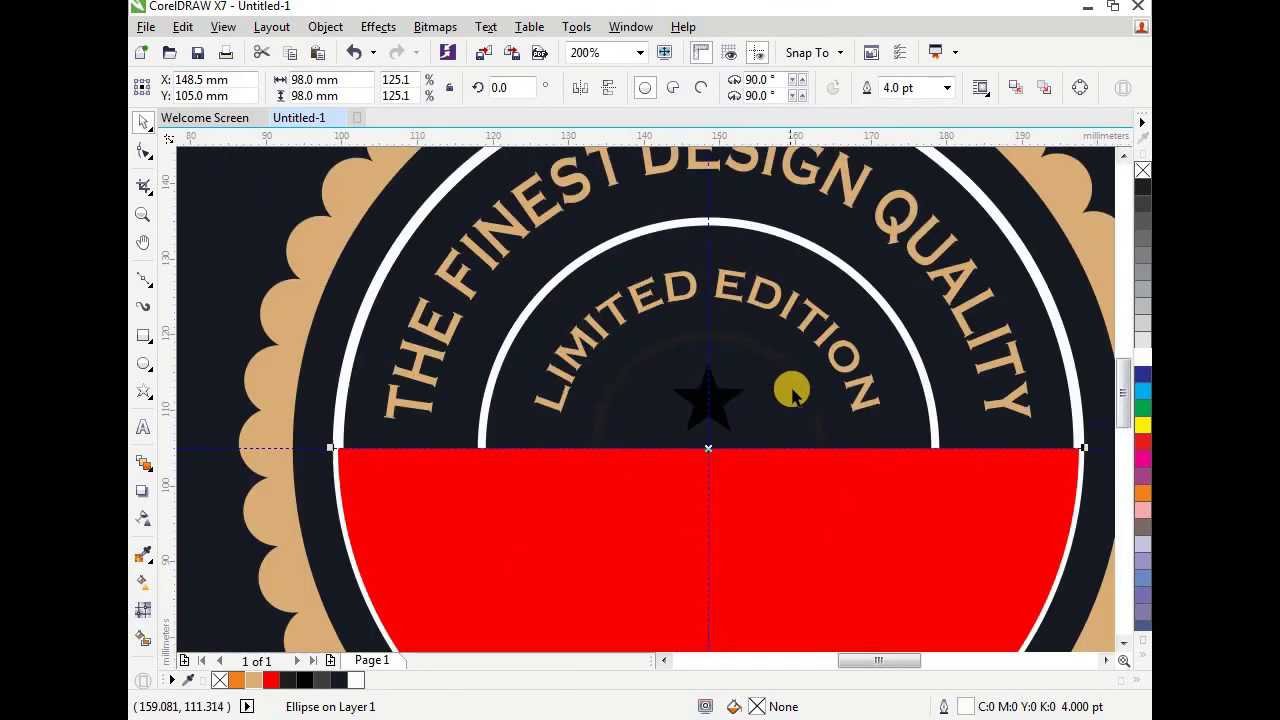
- Give the smallest arc around the star a white fill and outline, and fill the red band with white
left_click(800, 378)
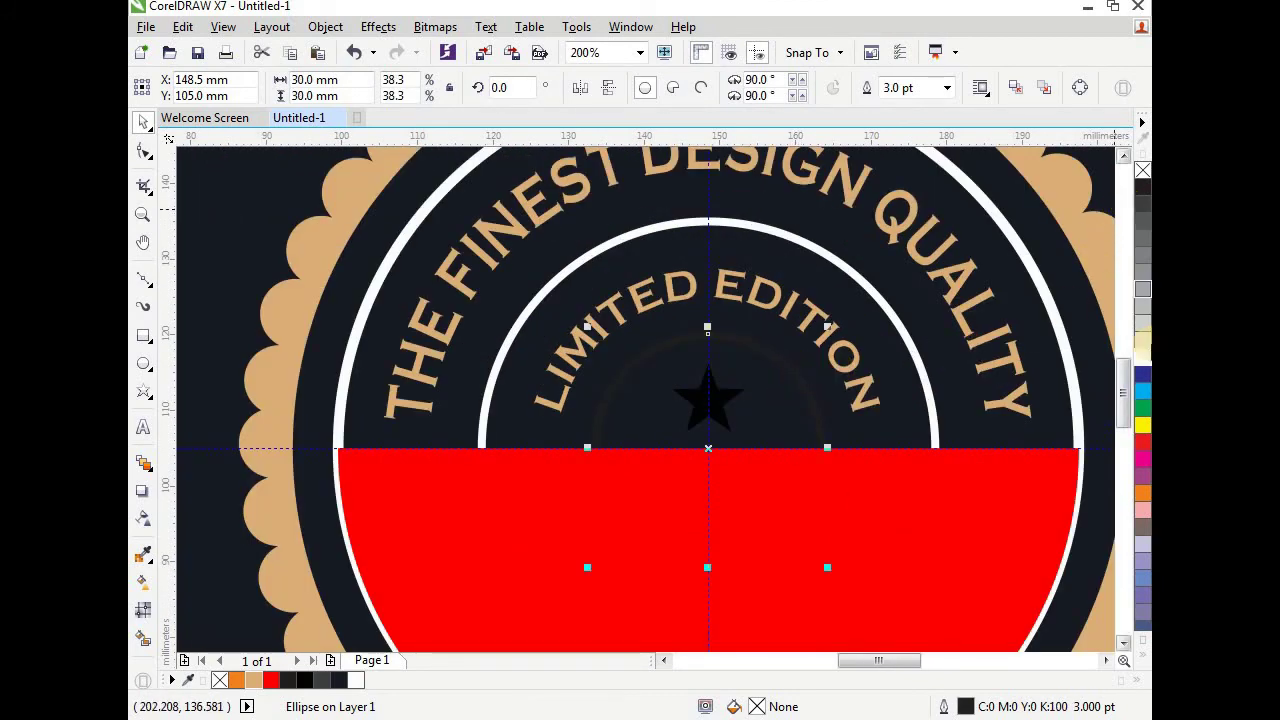
left_click(1143, 358)
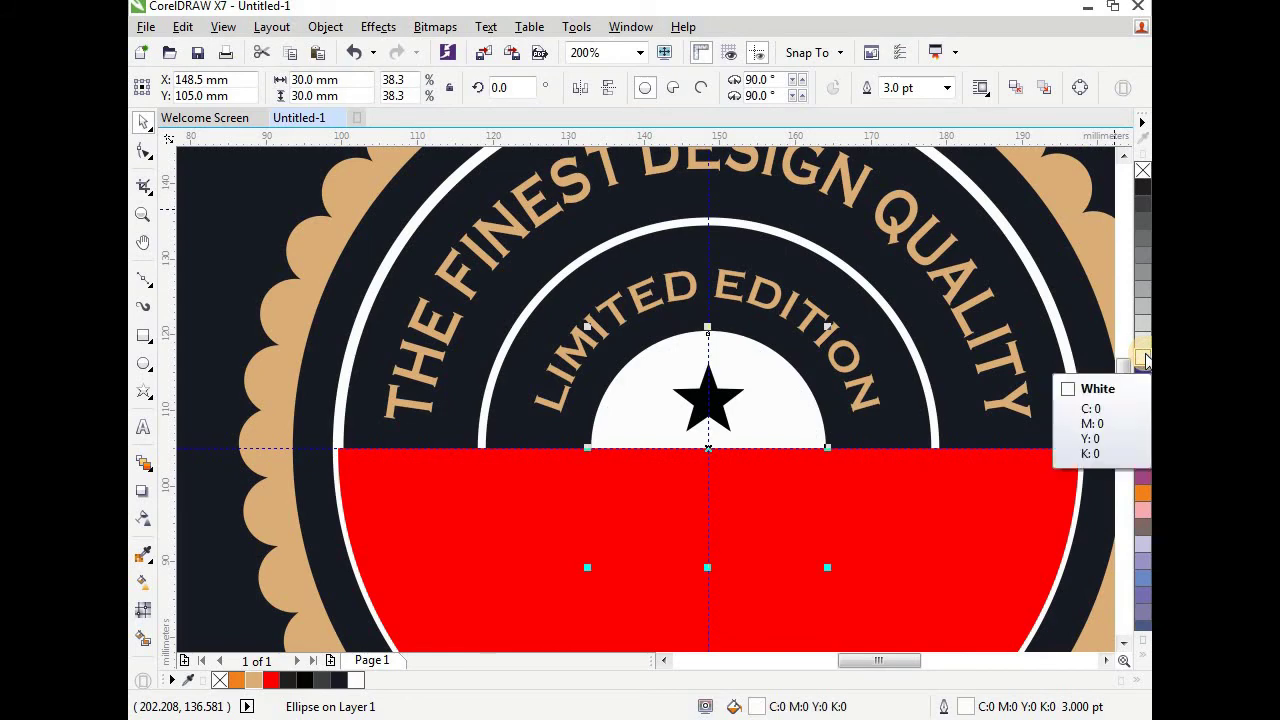
scroll(765, 411, "down", 2)
left_click(849, 482)
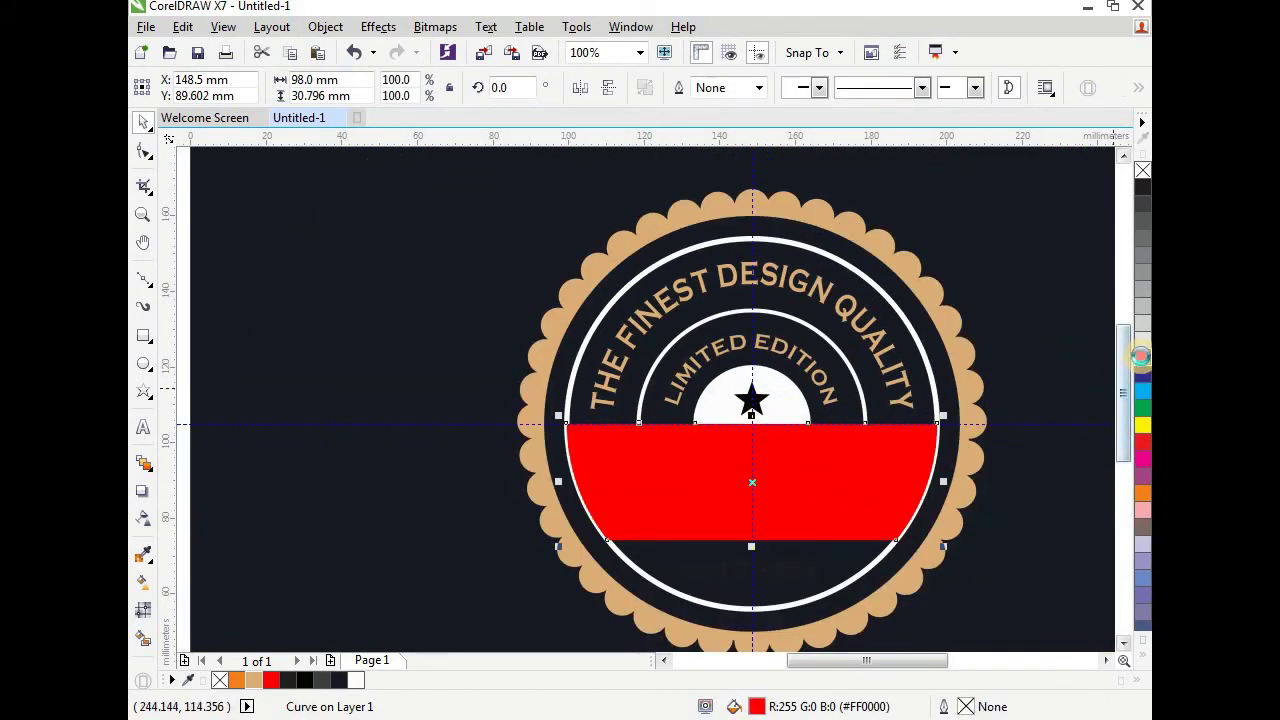
left_click(1141, 356)
scroll(563, 403, "down", 2)
scroll(683, 460, "up", 2)
scroll(666, 462, "down", 2)
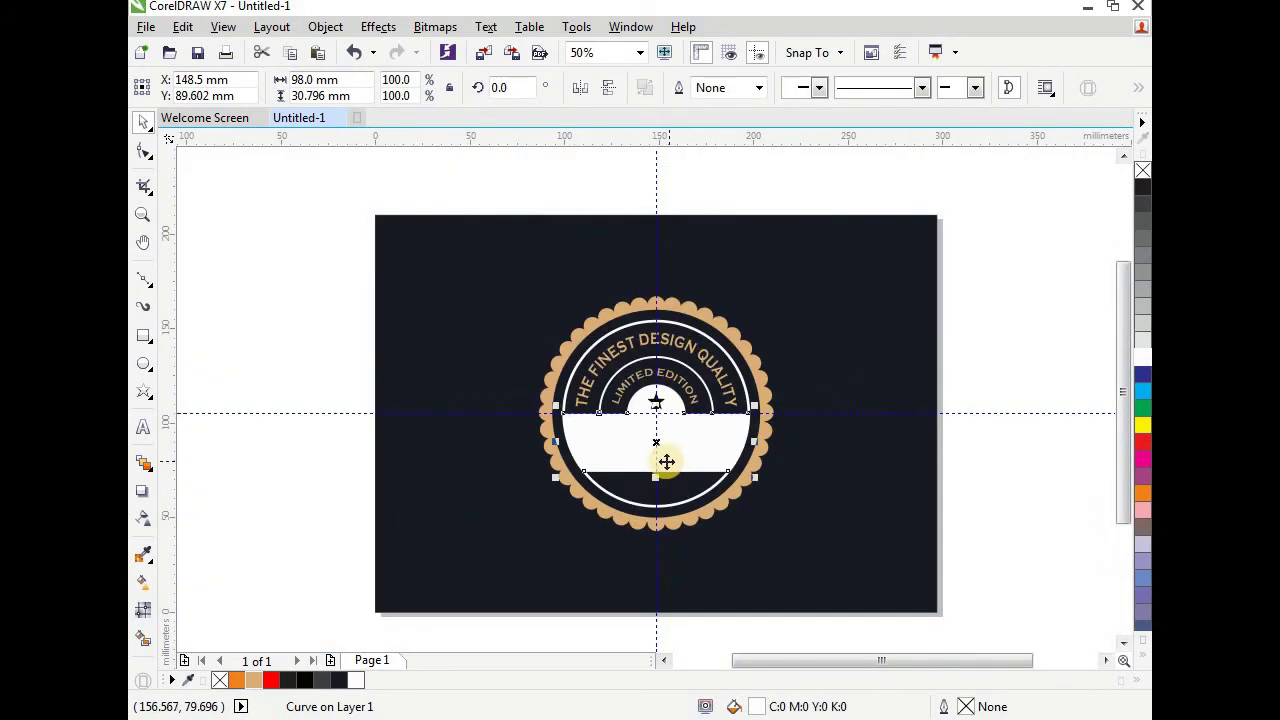
scroll(705, 337, "up", 2)
scroll(682, 342, "down", 2)
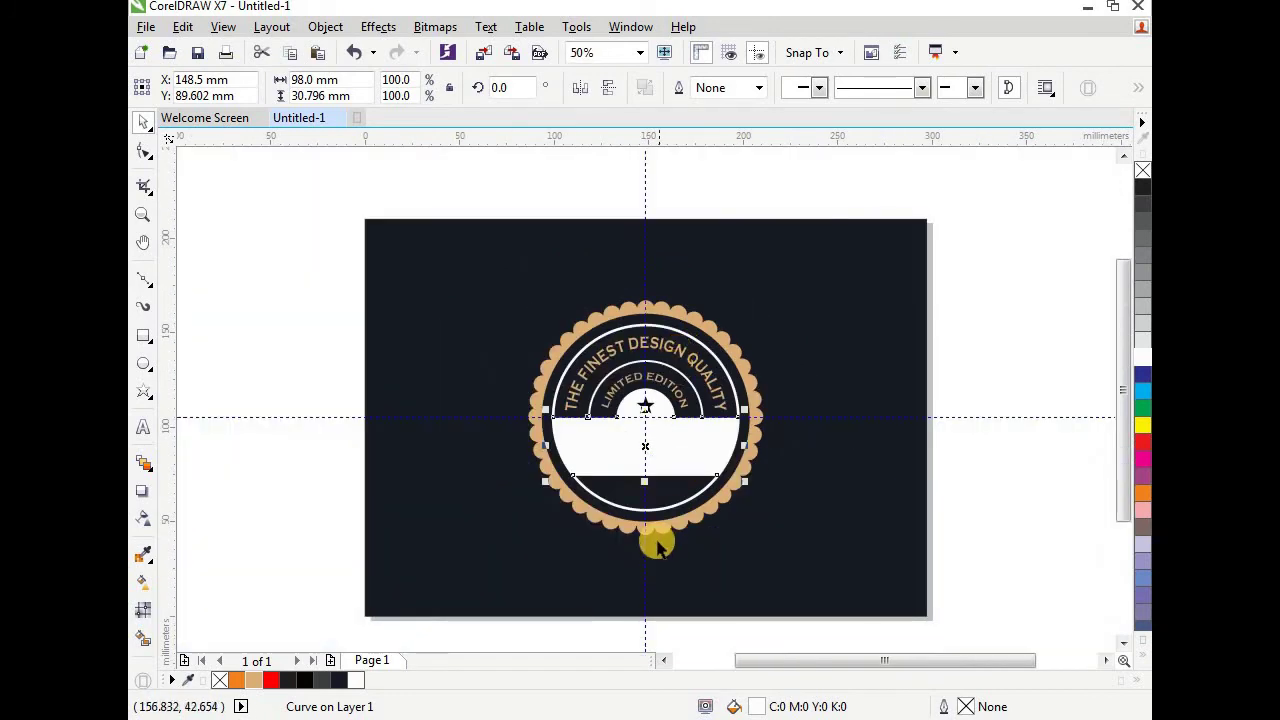
- Fill the ESTD 1964 text below the white band with the ring's tan
scroll(650, 540, "up", 2)
left_click(712, 538)
scroll(667, 450, "up", 2)
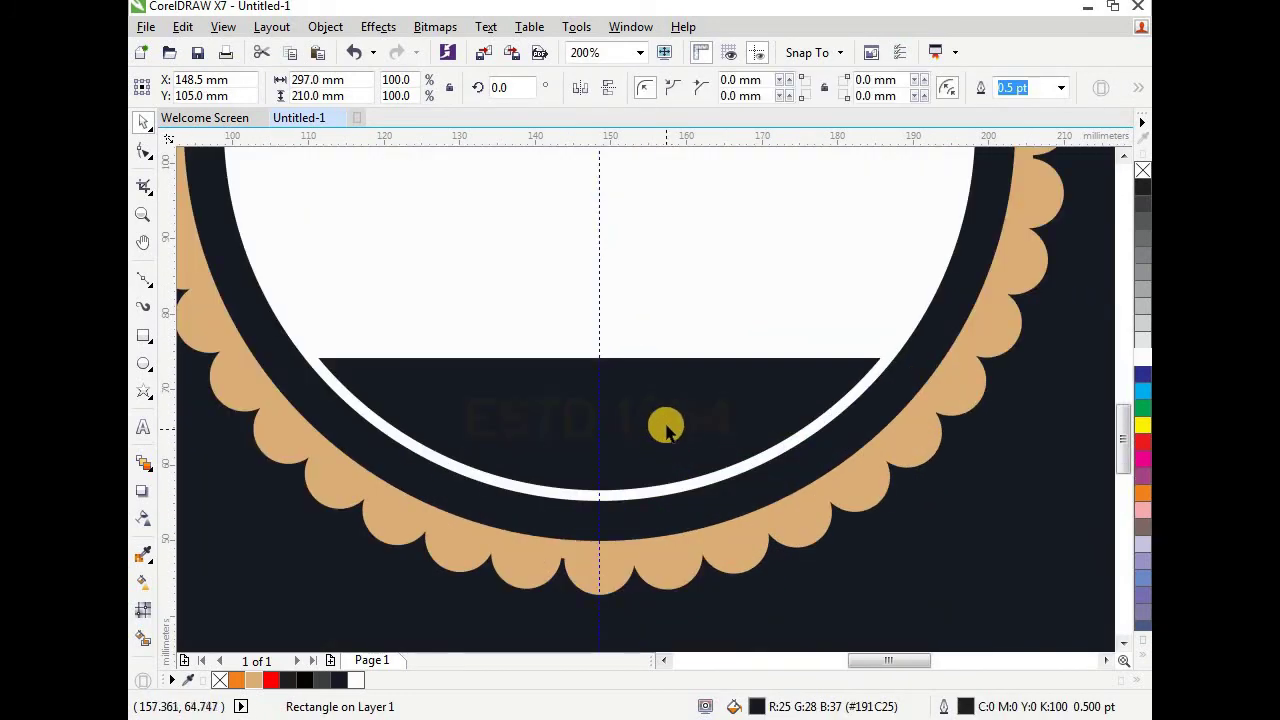
left_click(675, 420)
scroll(684, 425, "down", 1)
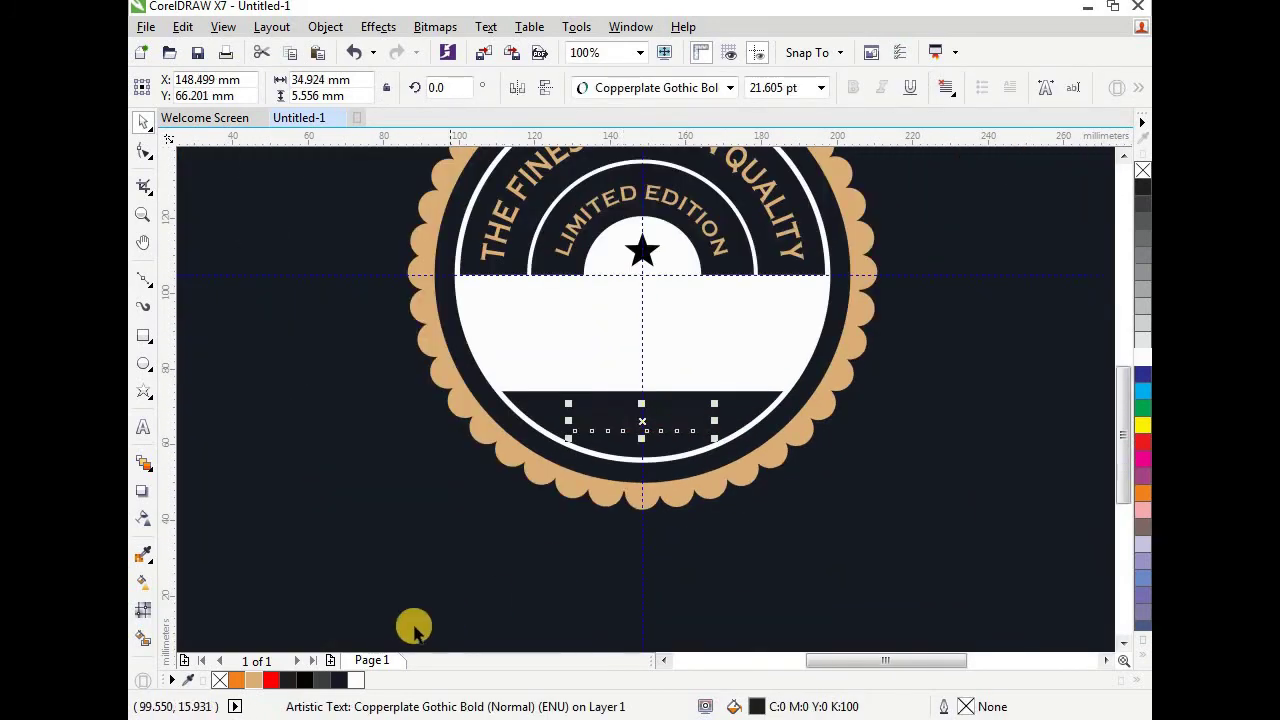
left_click(258, 685)
left_click(469, 580)
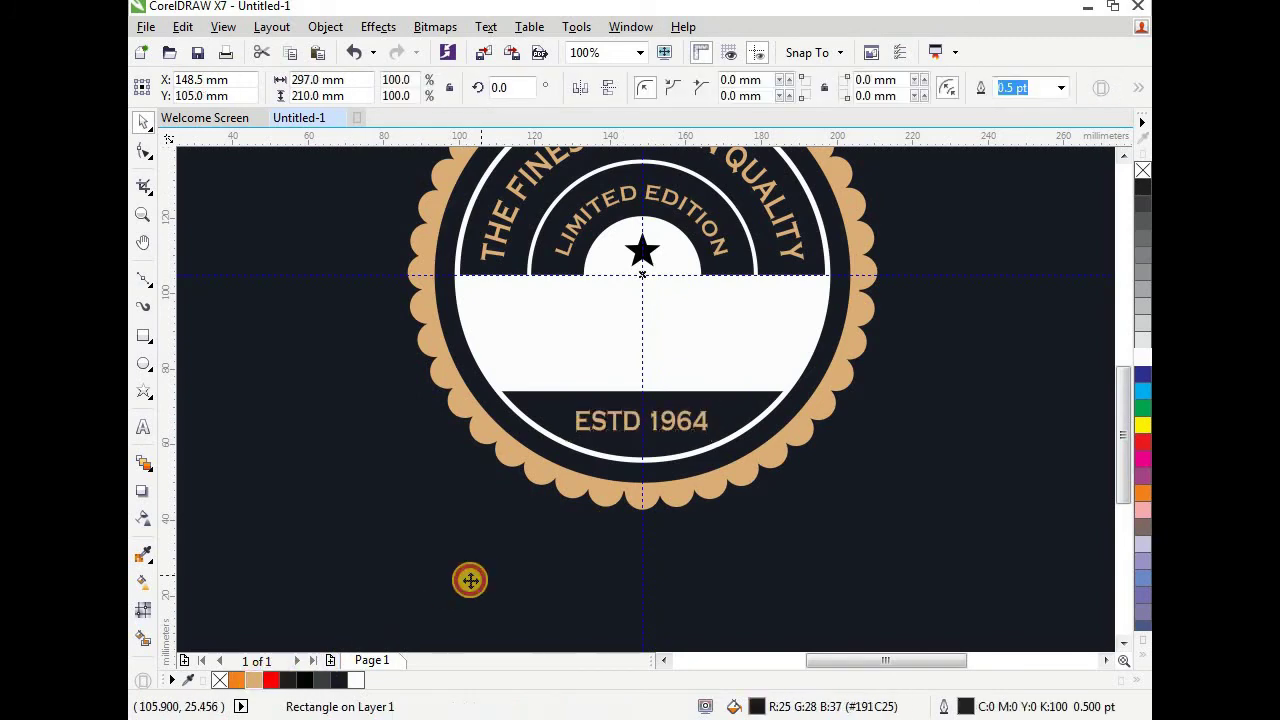
scroll(469, 580, "down", 1)
scroll(519, 452, "up", 1)
scroll(519, 452, "down", 1)
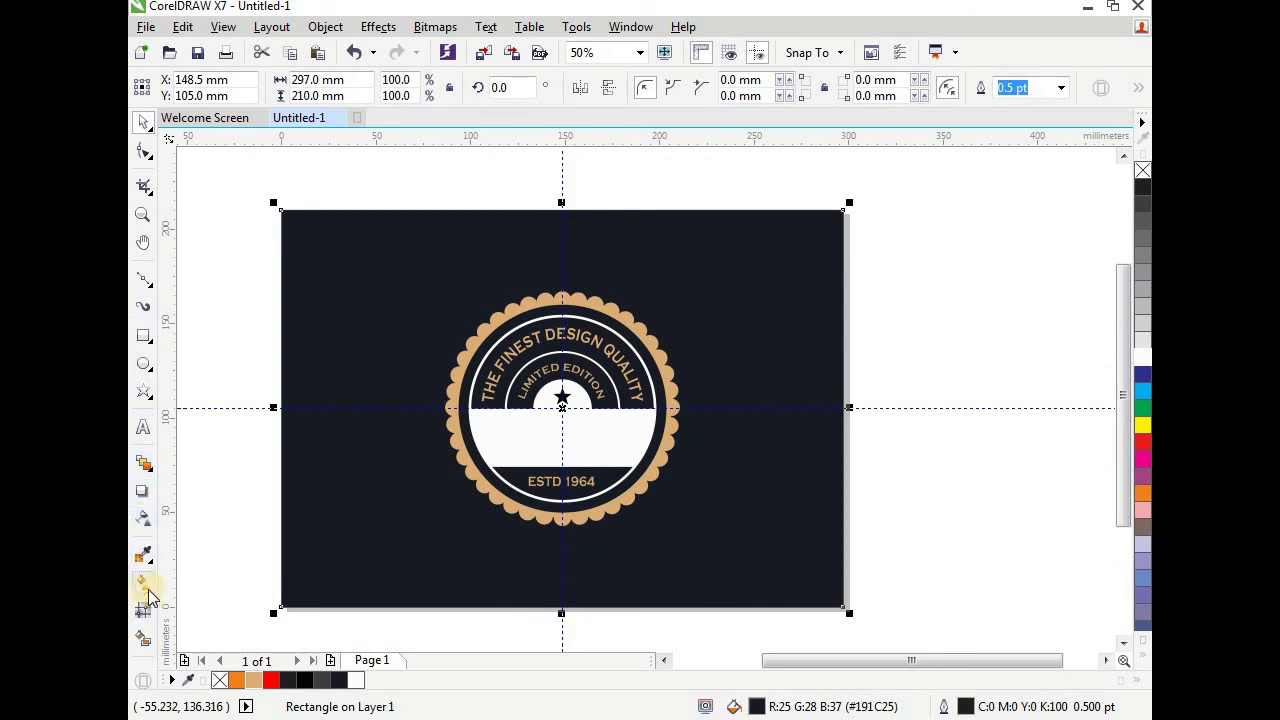
- Add the artistic text BADGE in the empty space above the dark background rectangle
left_click(320, 178)
scroll(320, 160, "up", 1)
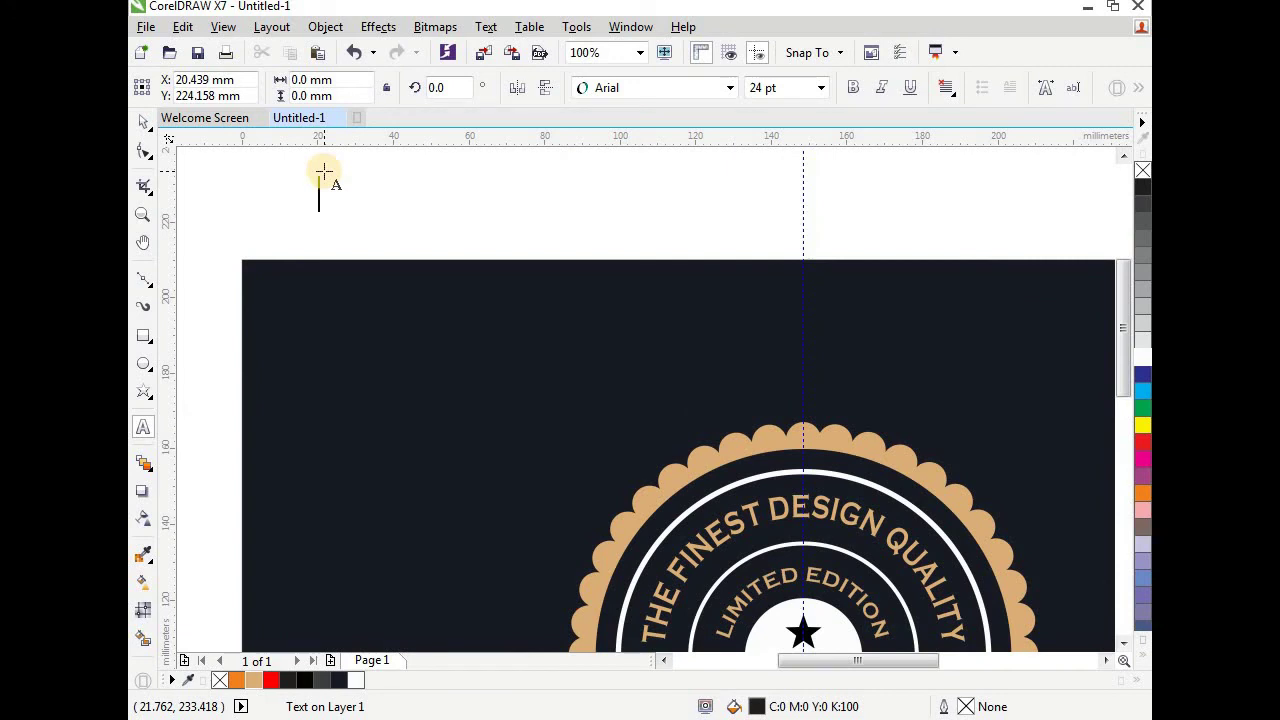
type("BADGE")
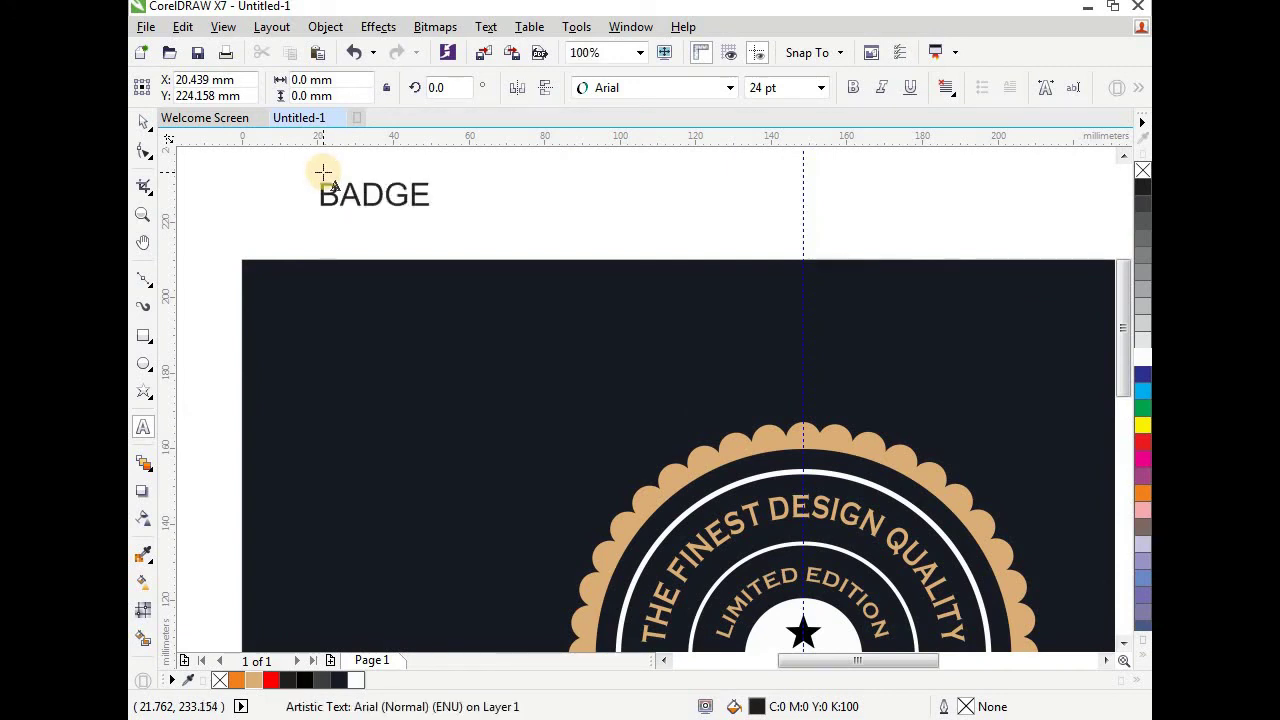
key("ctrl+space")
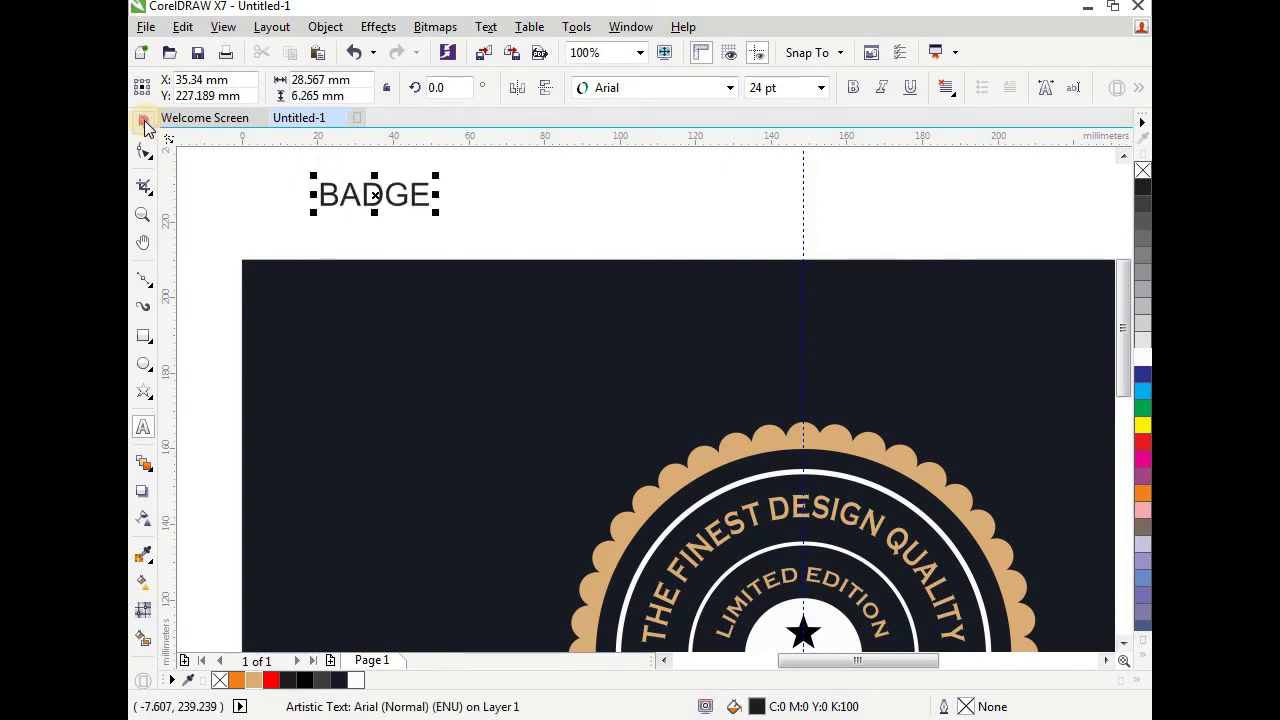
- Set the font of the BADGE text to Franklin Gothic Heavy
scroll(318, 186, "down", 1)
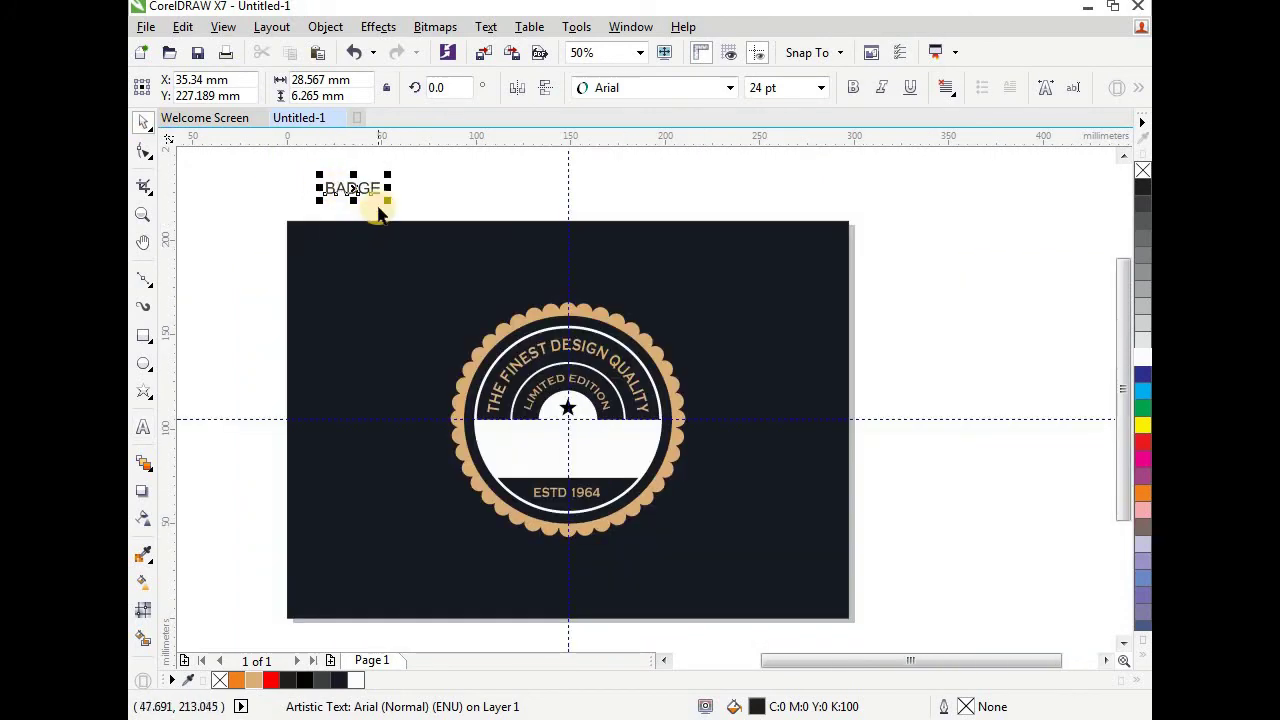
left_click(612, 88)
scroll(663, 390, "down", 4)
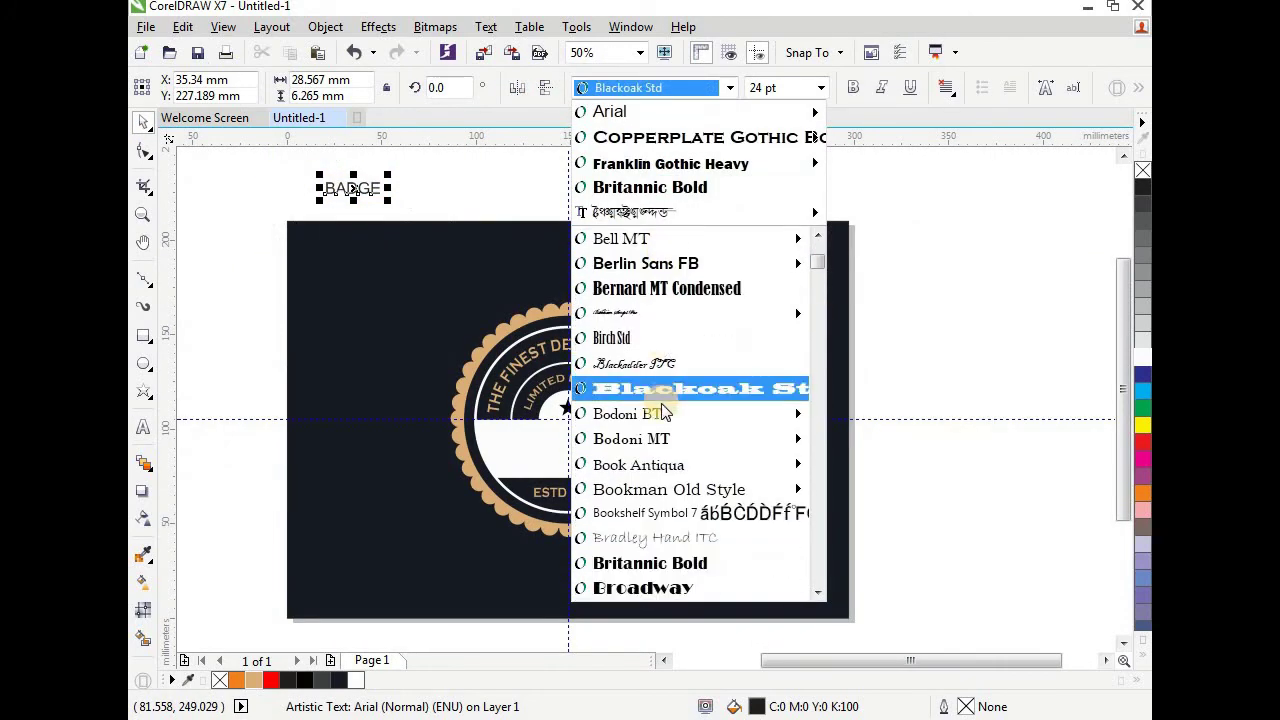
mouse_move(662, 424)
scroll(660, 424, "down", 7)
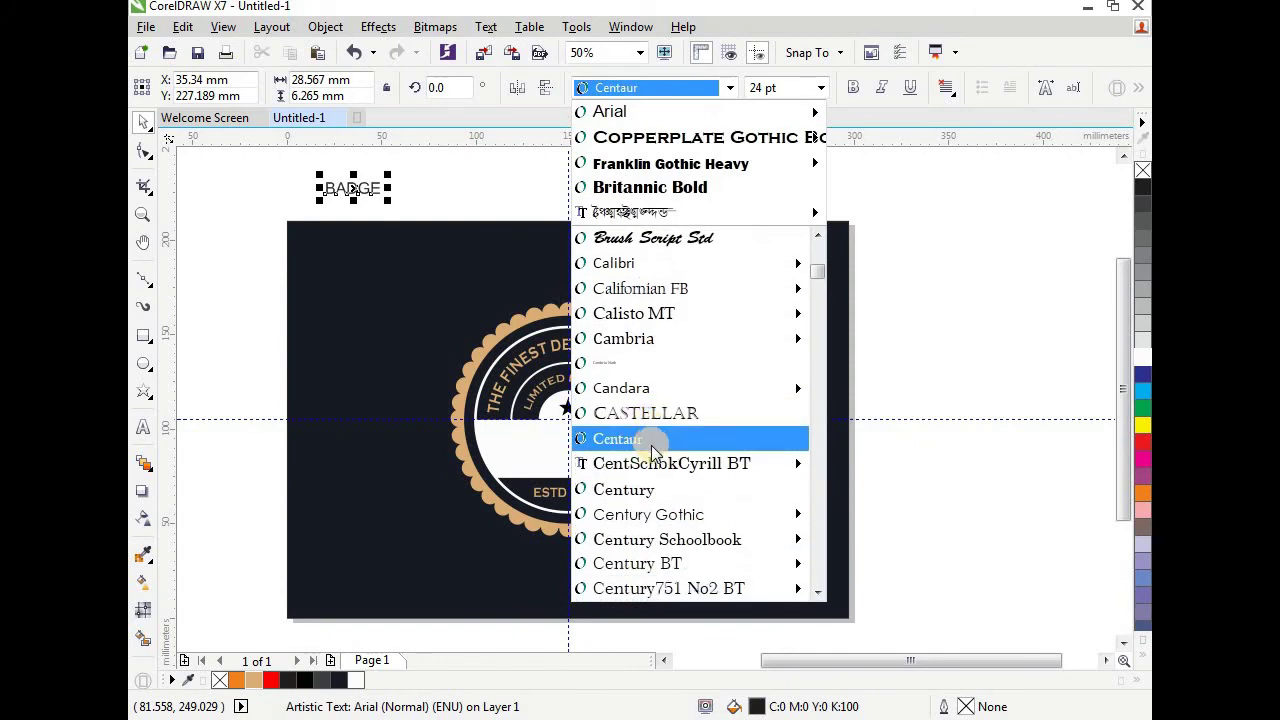
scroll(651, 446, "down", 10)
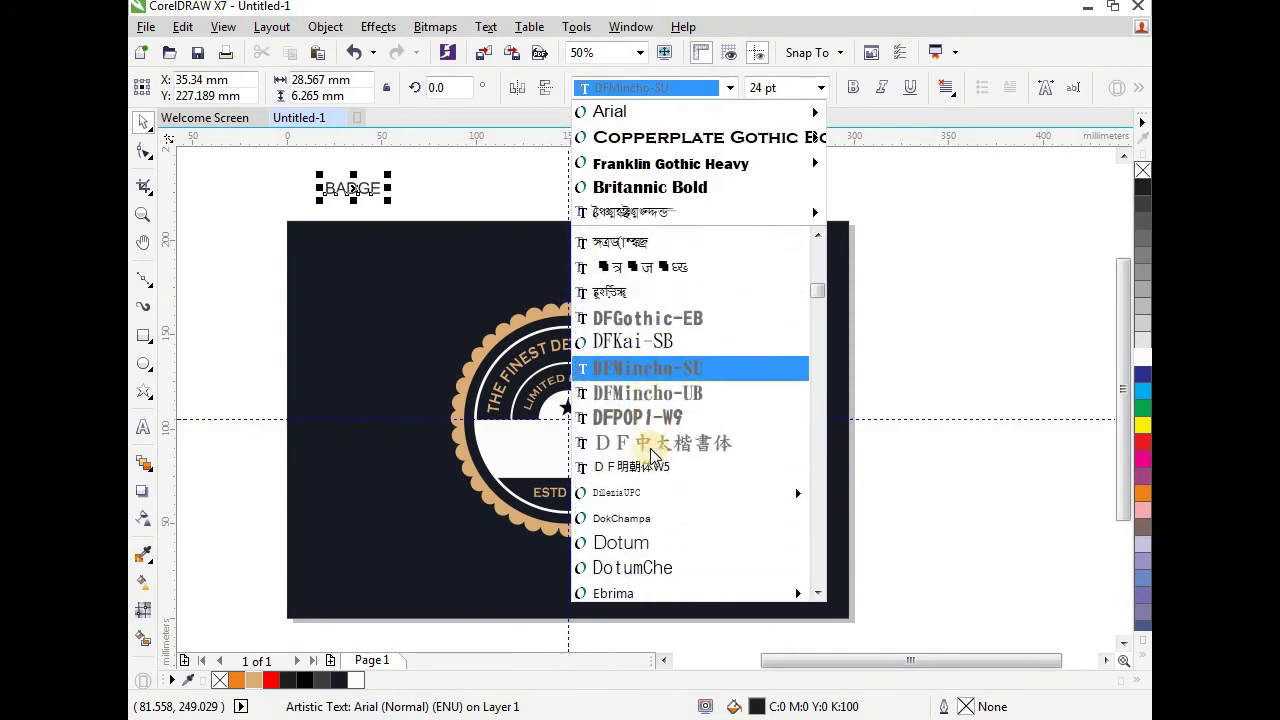
scroll(651, 456, "down", 15)
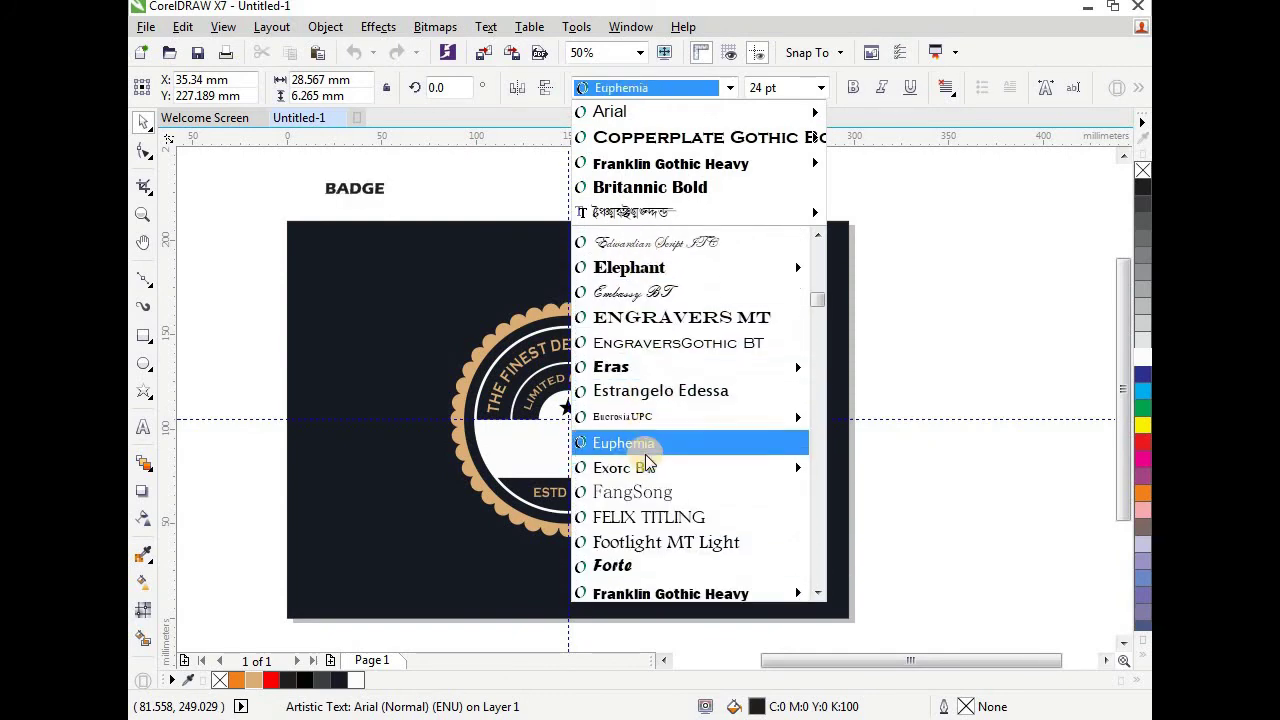
scroll(645, 463, "down", 1)
scroll(643, 455, "down", 1)
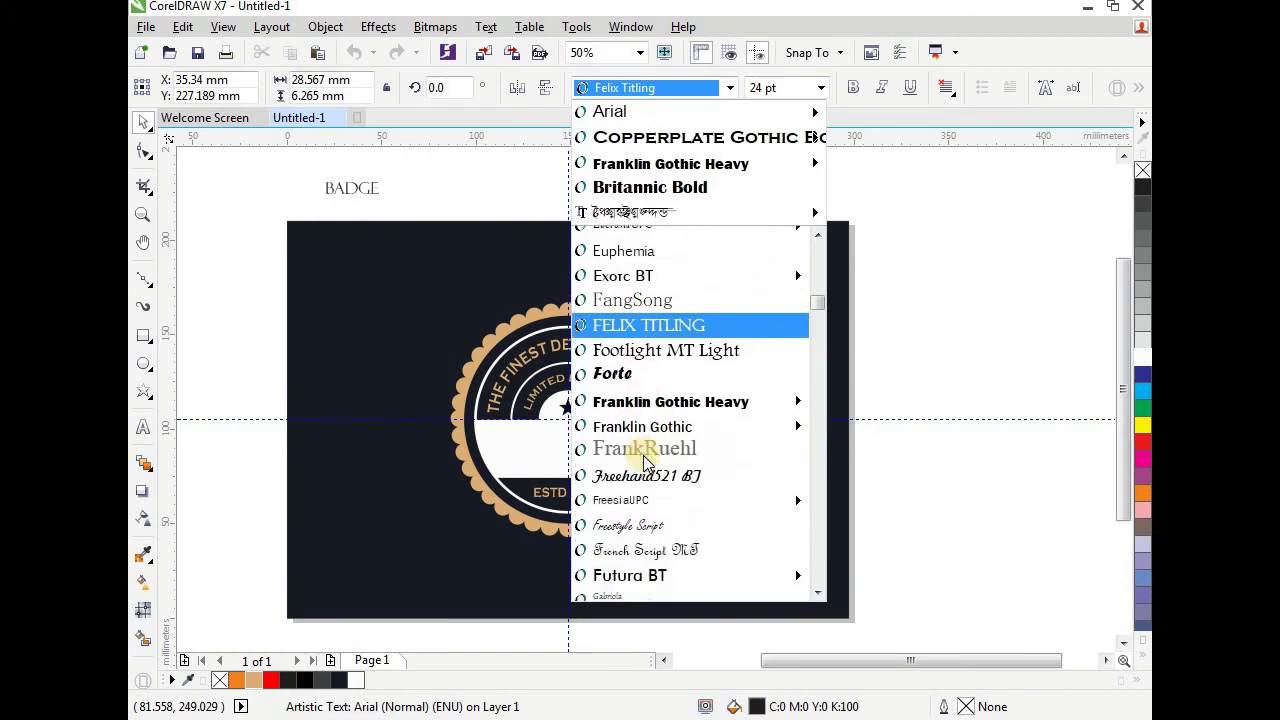
left_click(708, 391)
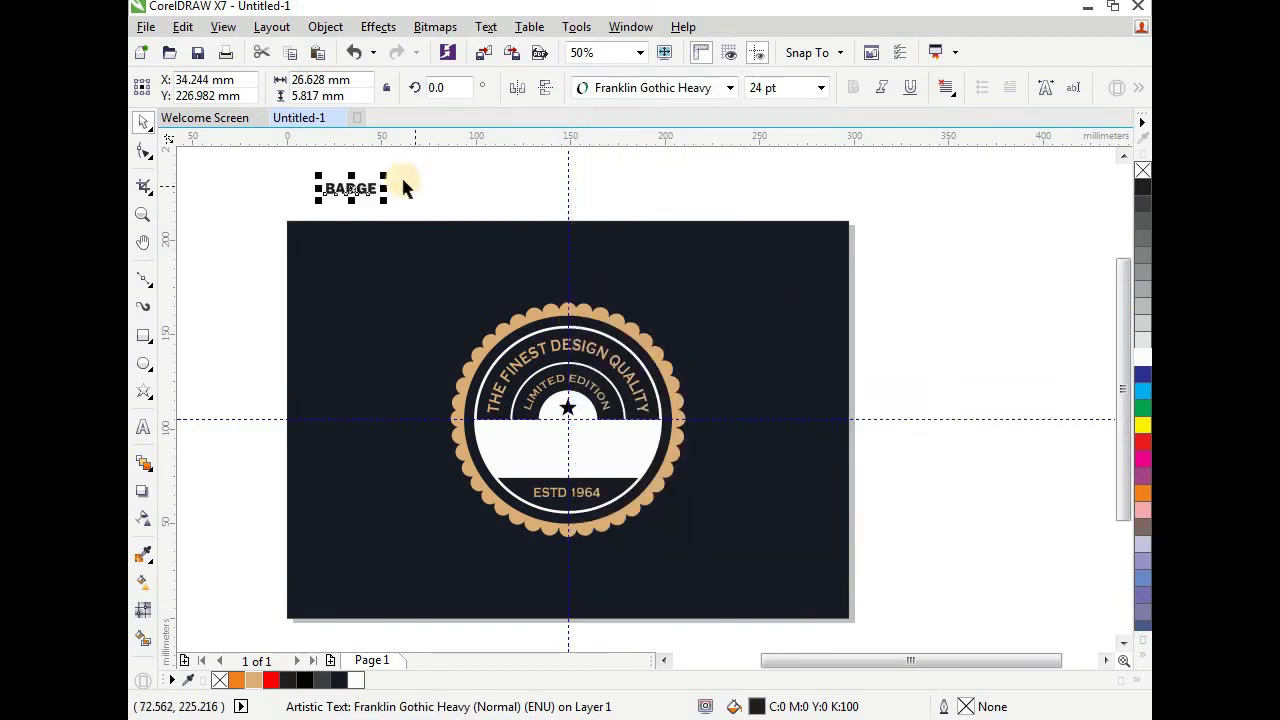
- Enlarge the BADGE text to about 67 mm wide, place it on the white band and fill it with black, C75 M68 Y65 K90
left_click_drag(358, 193, 640, 494)
scroll(563, 466, "up", 2)
left_click_drag(551, 423, 527, 418)
left_click(338, 680)
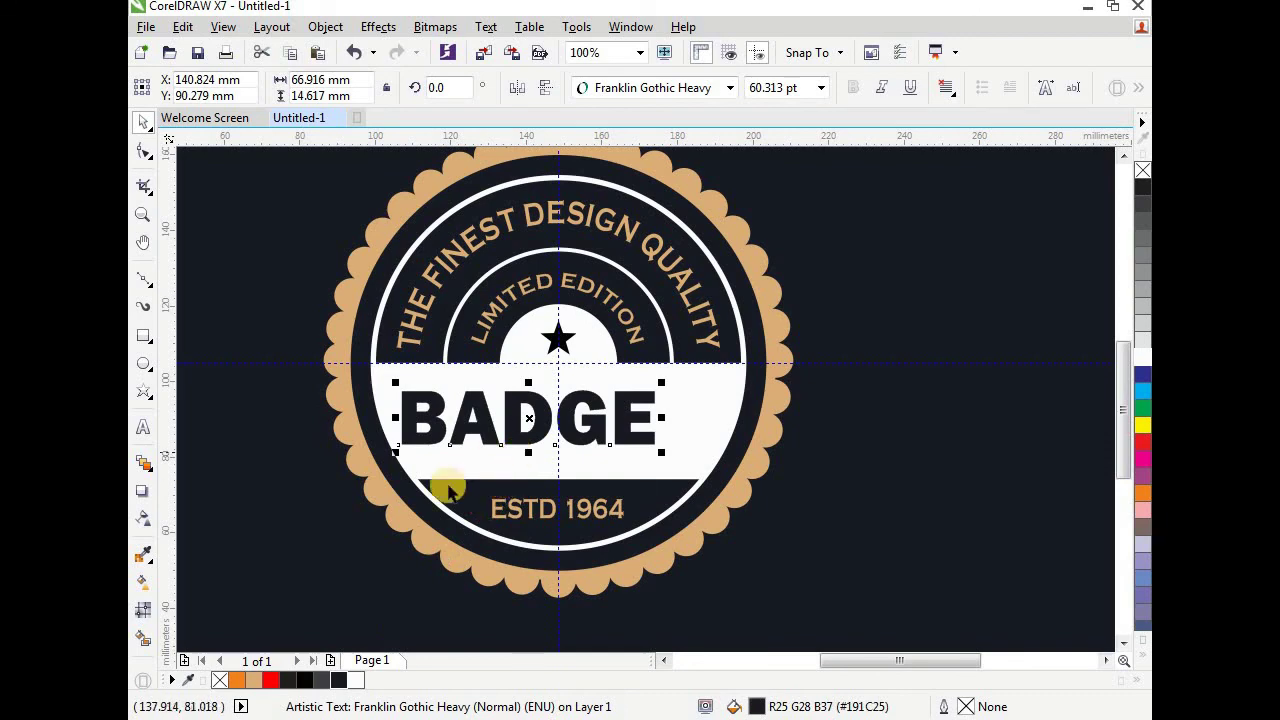
left_click(308, 676)
- Enlarge the BADGE text to about 76 mm wide and centre it in the white band on the vertical guideline, at X 148.5 mm
mouse_move(514, 428)
left_mouse_down()
mouse_move(506, 417)
mouse_move(528, 406)
mouse_move(527, 424)
left_mouse_up()
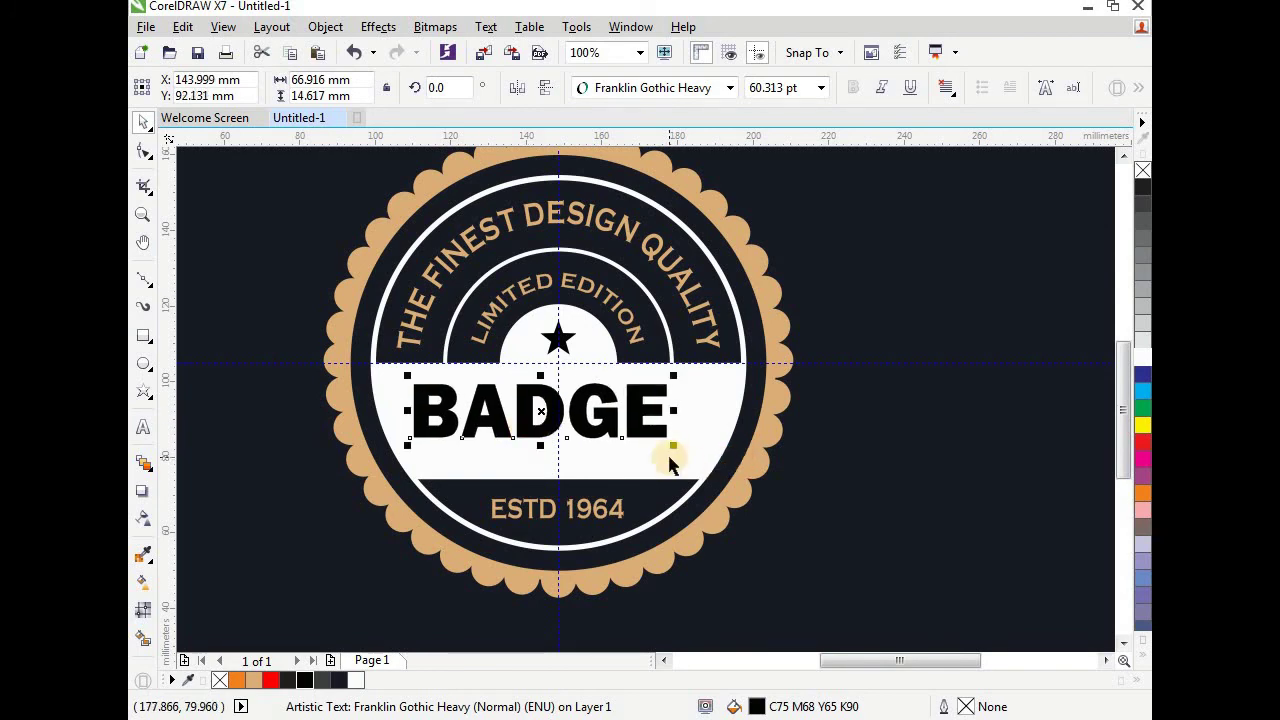
left_click_drag(685, 458, 705, 478)
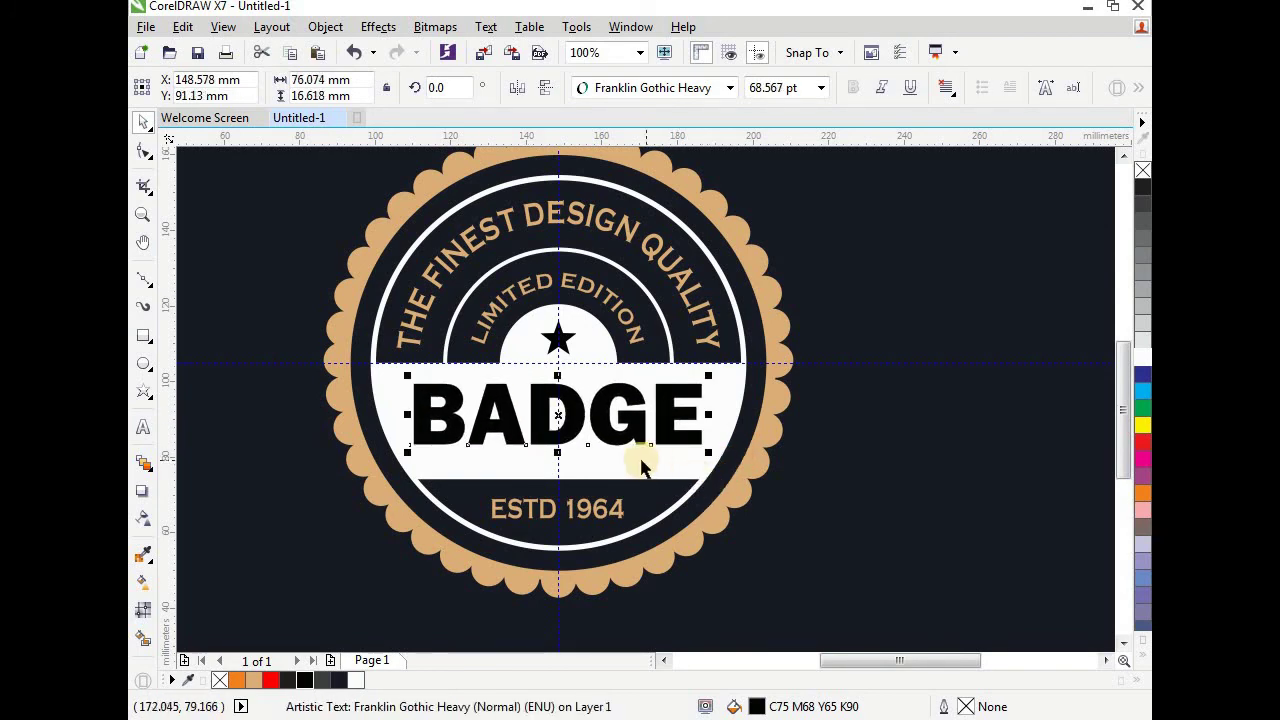
scroll(555, 432, "up", 2)
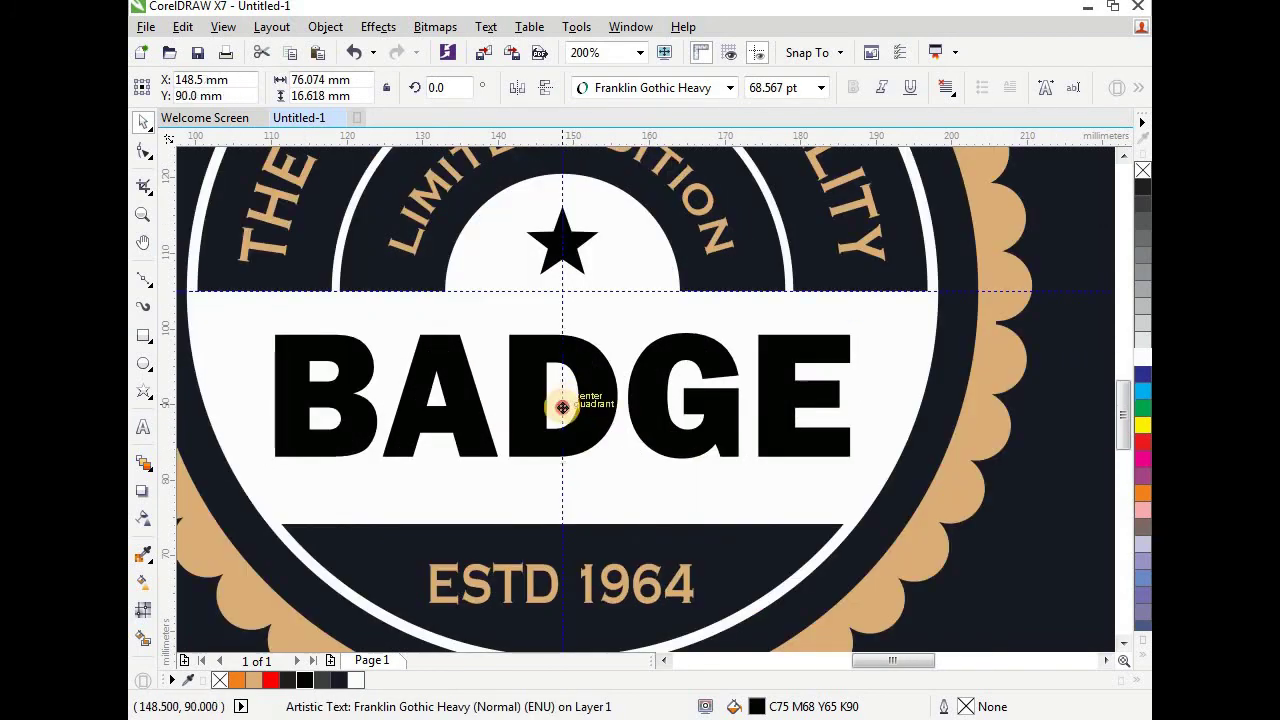
scroll(568, 390, "down", 3)
scroll(590, 365, "up", 1)
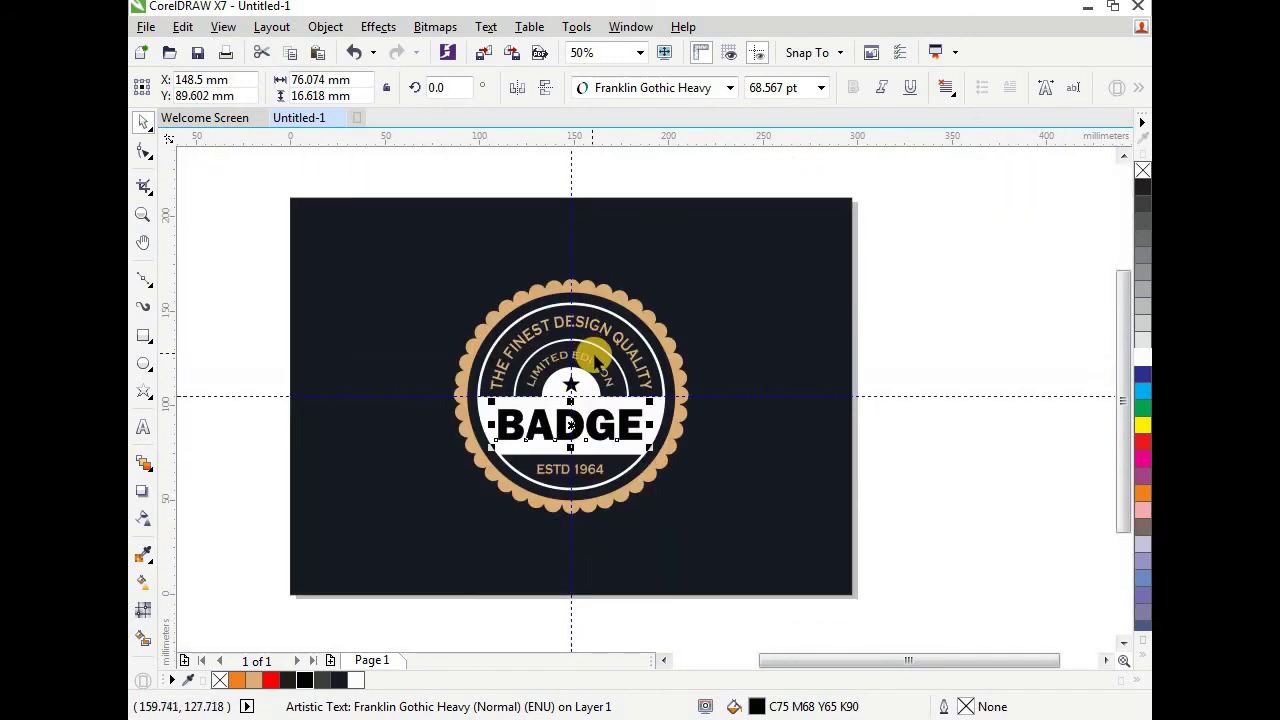
scroll(597, 362, "down", 1)
- Deselect the text, fit all objects in the view and show the finished badge in full-screen preview
left_click(745, 355)
scroll(604, 402, "up", 1)
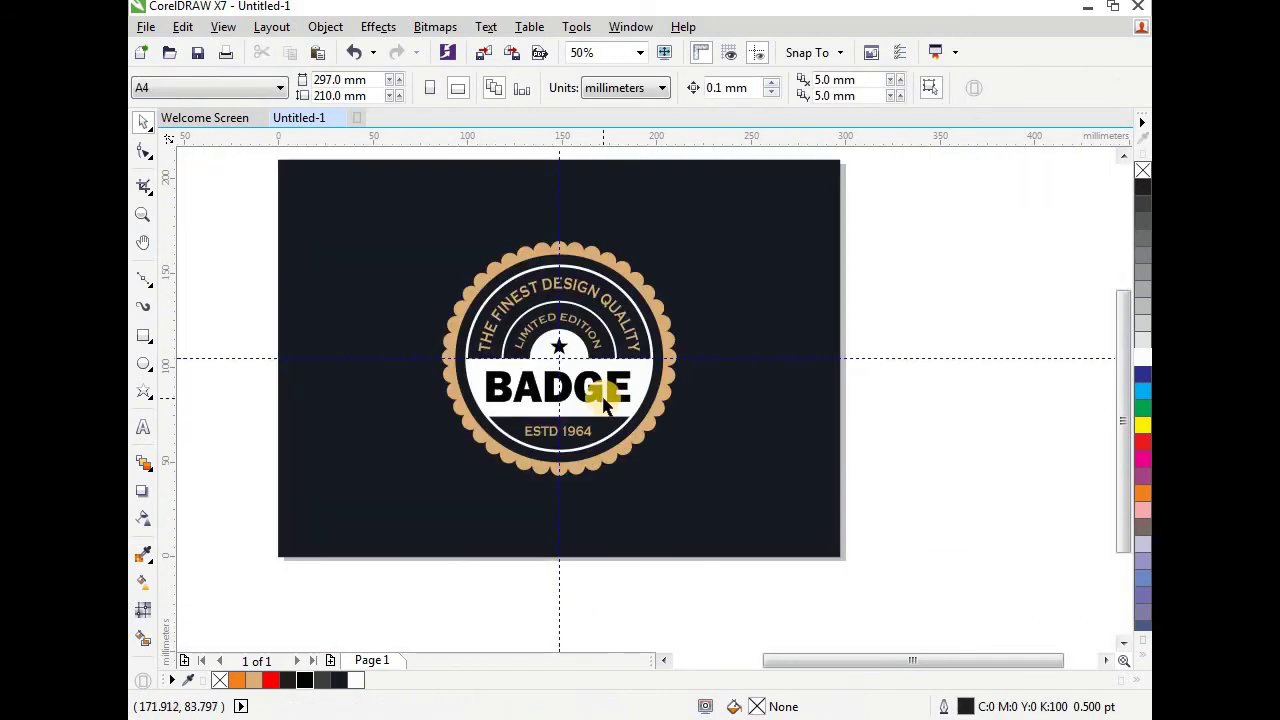
scroll(603, 400, "down", 1)
scroll(594, 393, "up", 1)
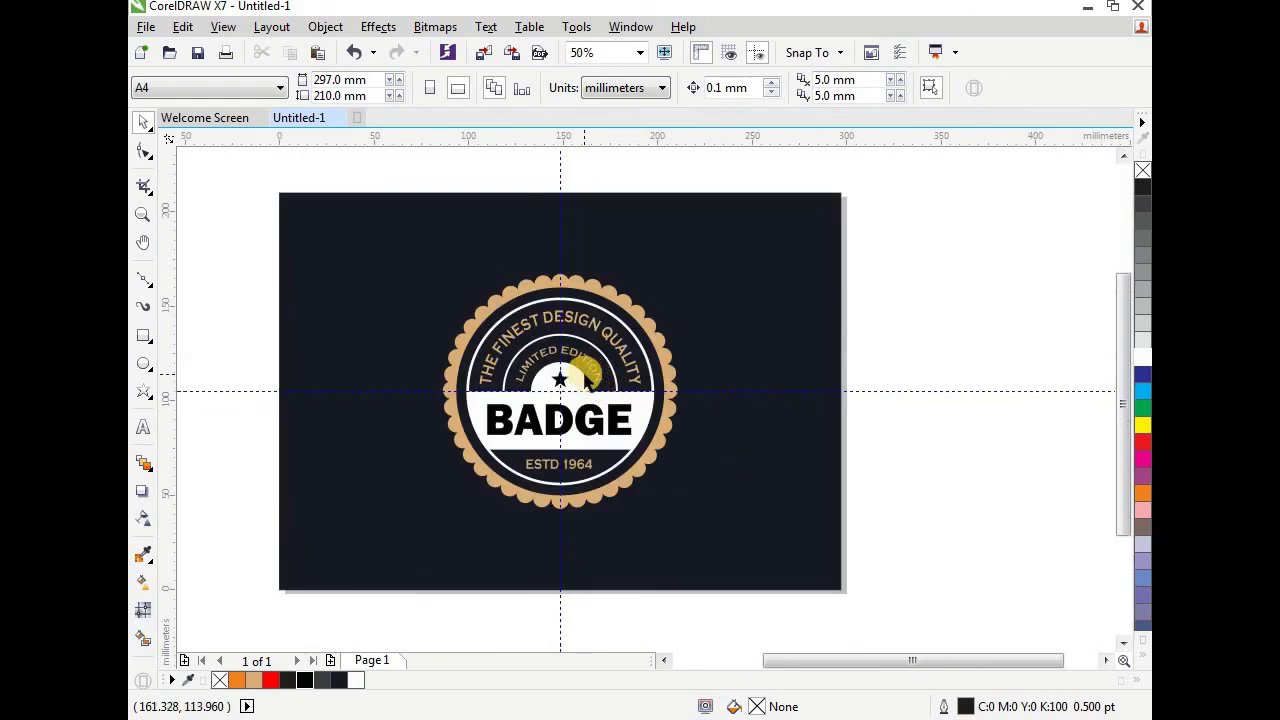
scroll(585, 373, "up", 1)
key("F4")
key("F9")
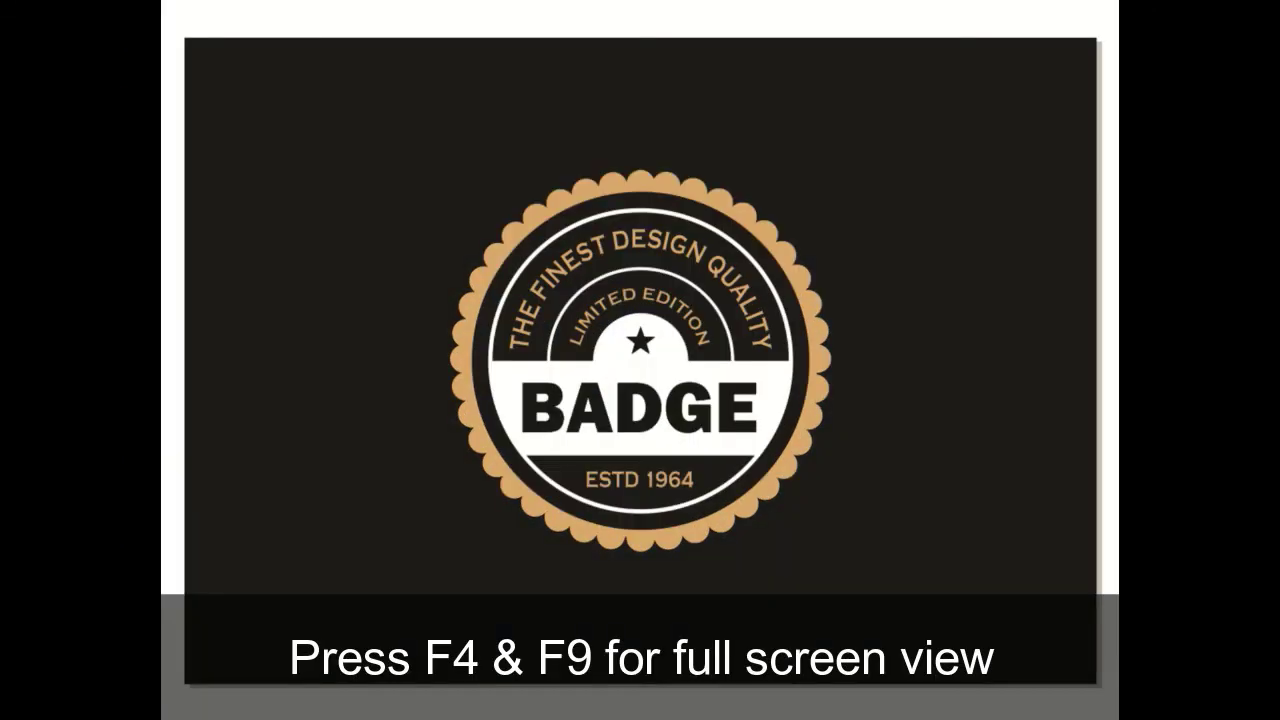